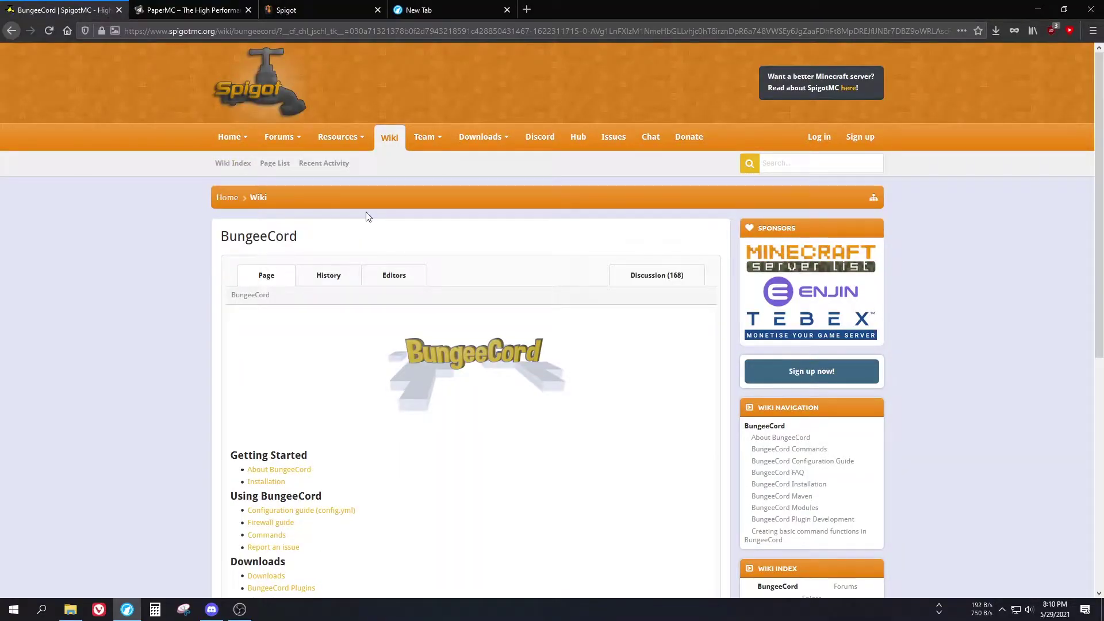
Step: Switch from the BungeeCord wiki to PaperMC and open its Waterfall downloads
double_click(230, 236)
left_click(231, 234)
left_click(190, 10)
left_click(1038, 61)
left_click(505, 180)
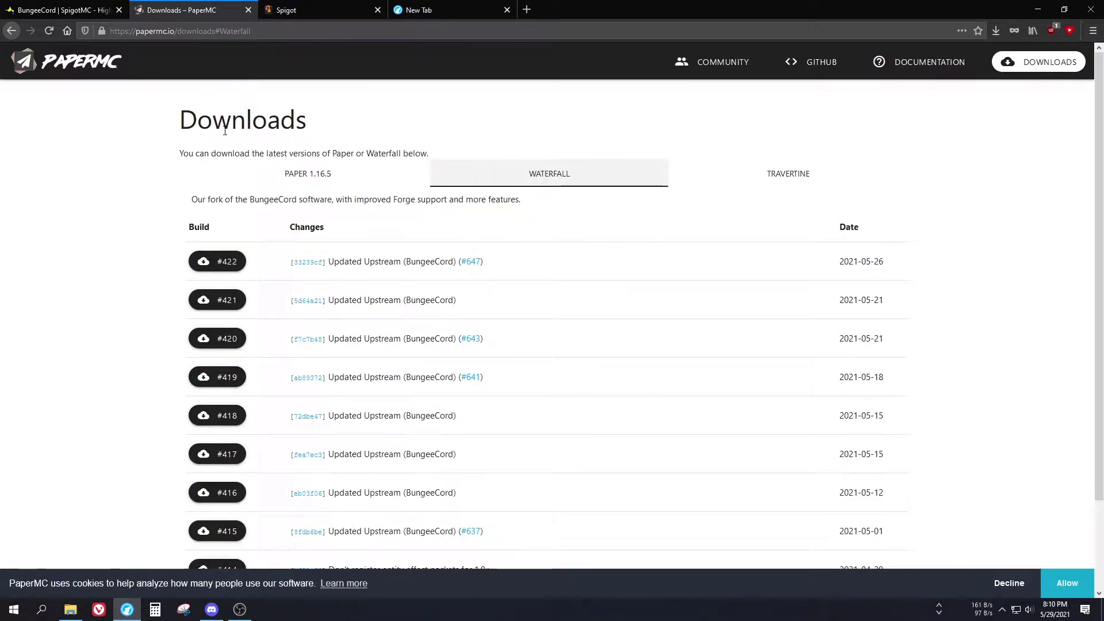
Step: Compare the BungeeCord wiki page with PaperMC's Waterfall downloads page
left_click(60, 9)
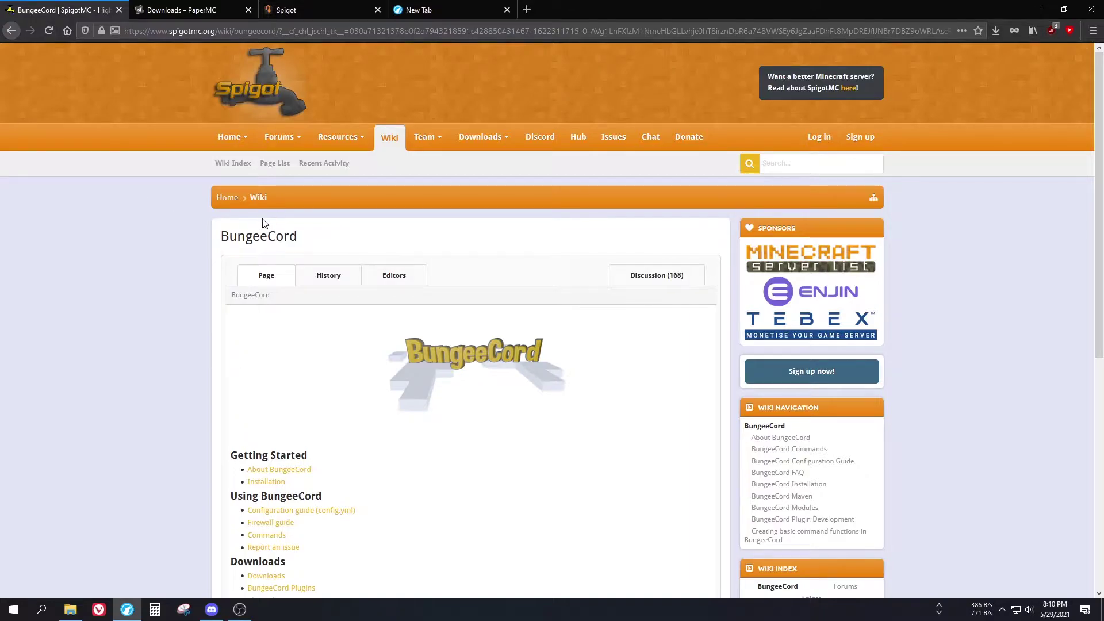
left_click(196, 8)
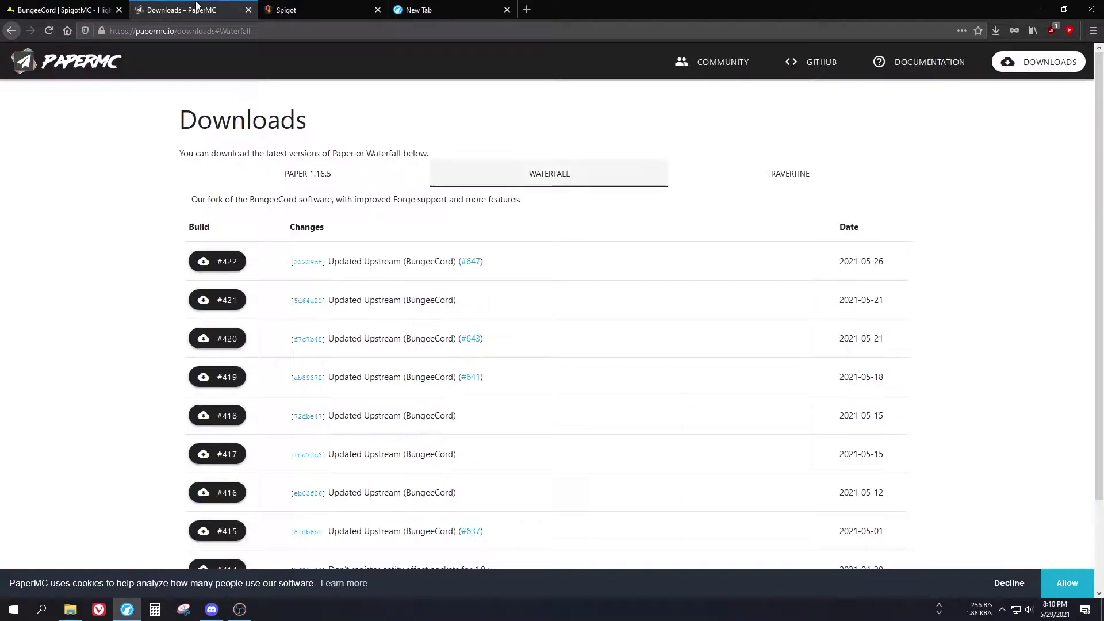
double_click(379, 153)
left_click(371, 153)
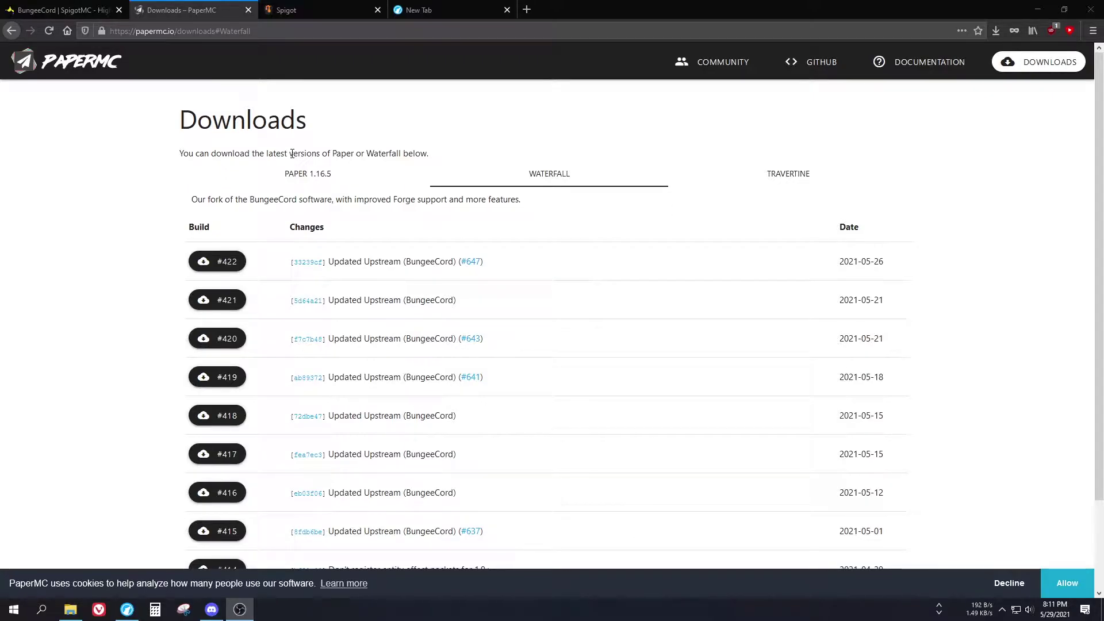
left_click(60, 10)
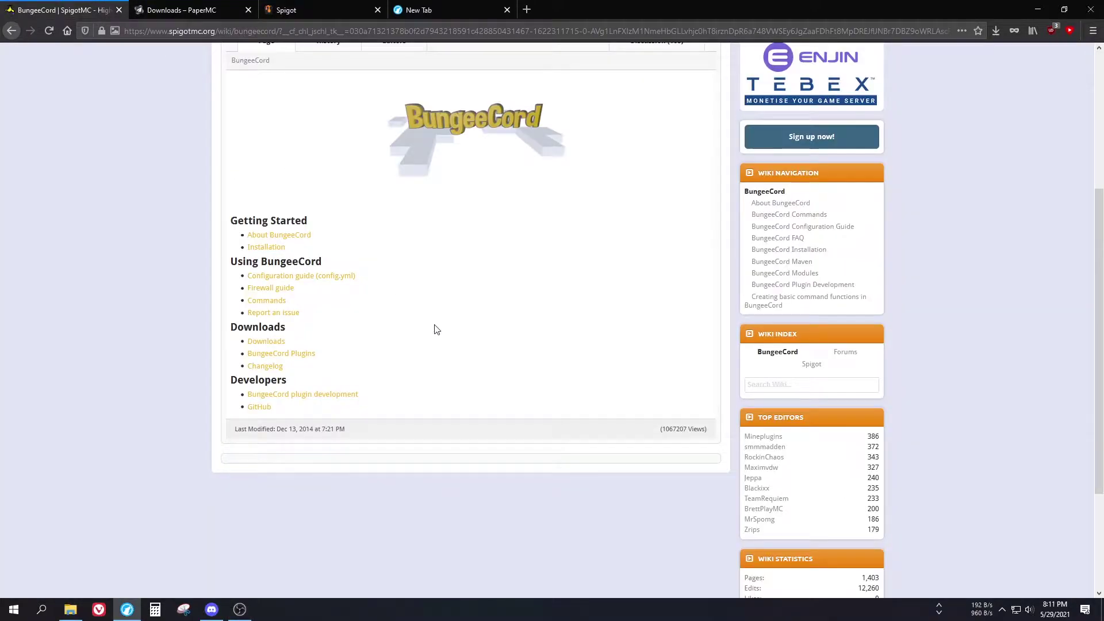
scroll(414, 377, "up", 2)
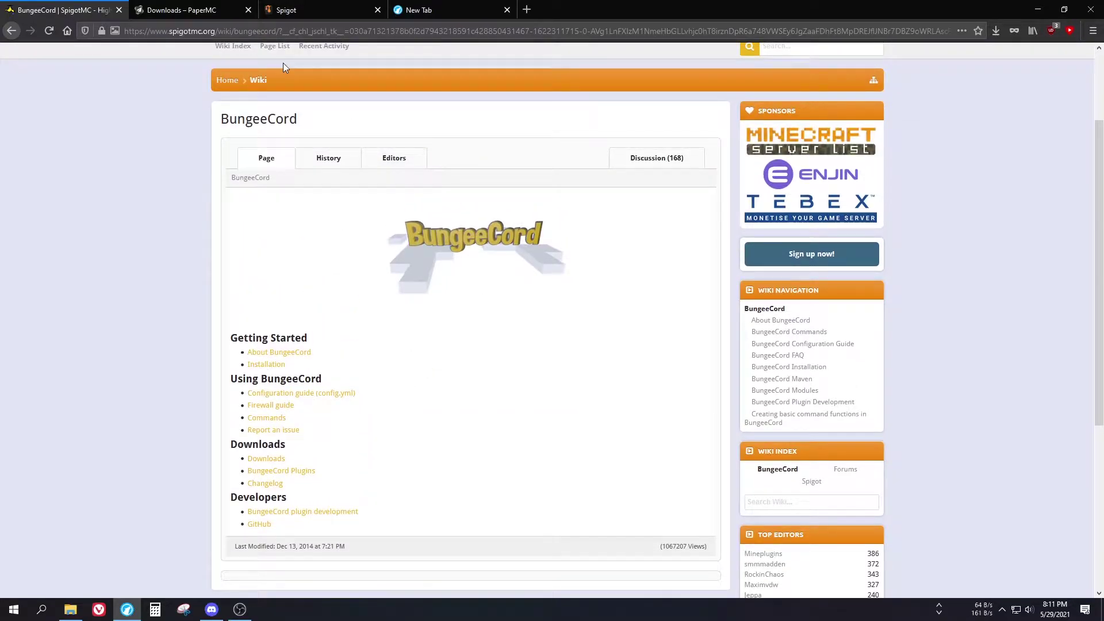
left_click(184, 10)
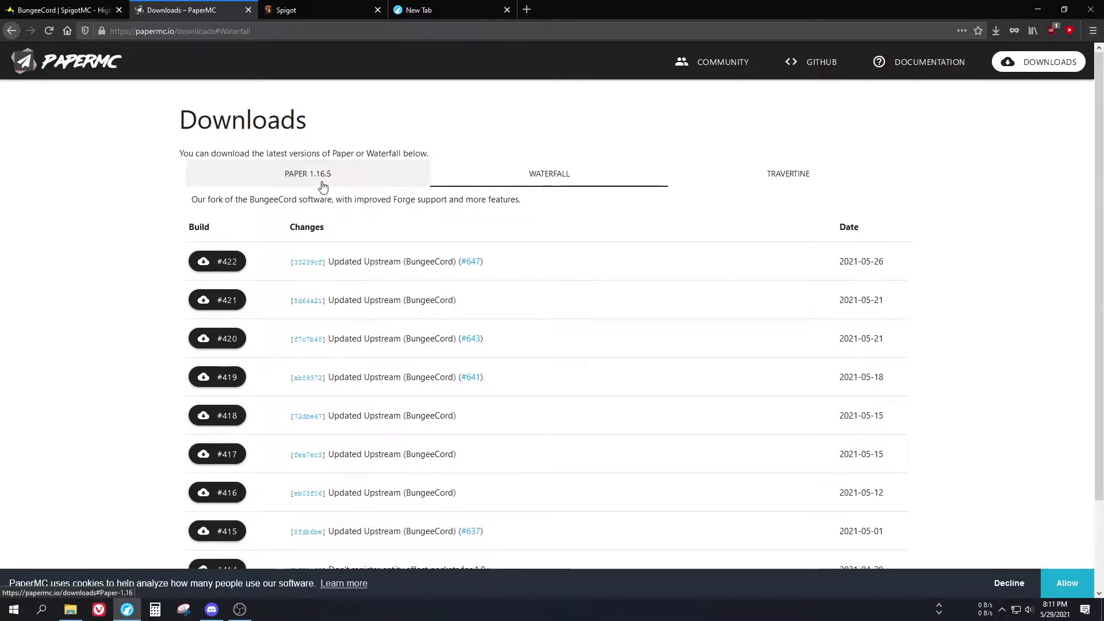
Step: Look at the Spigot downloads page and open PaperMC's Paper 1.16.5 builds in a separate tab
left_click(311, 10)
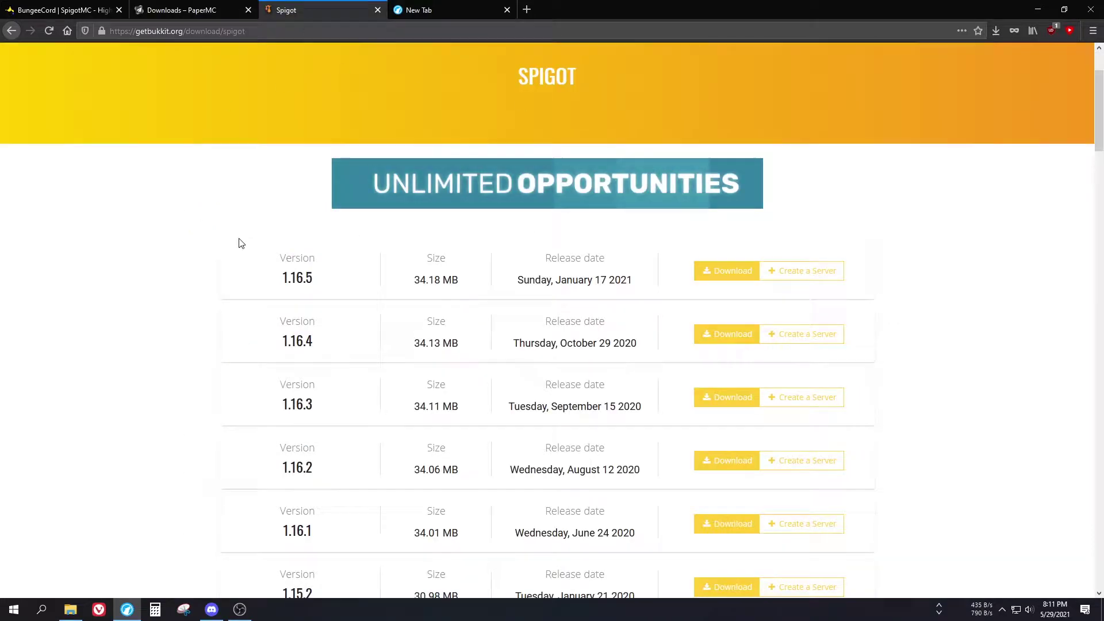
key("ctrl+shift+Tab")
middle_click(291, 173)
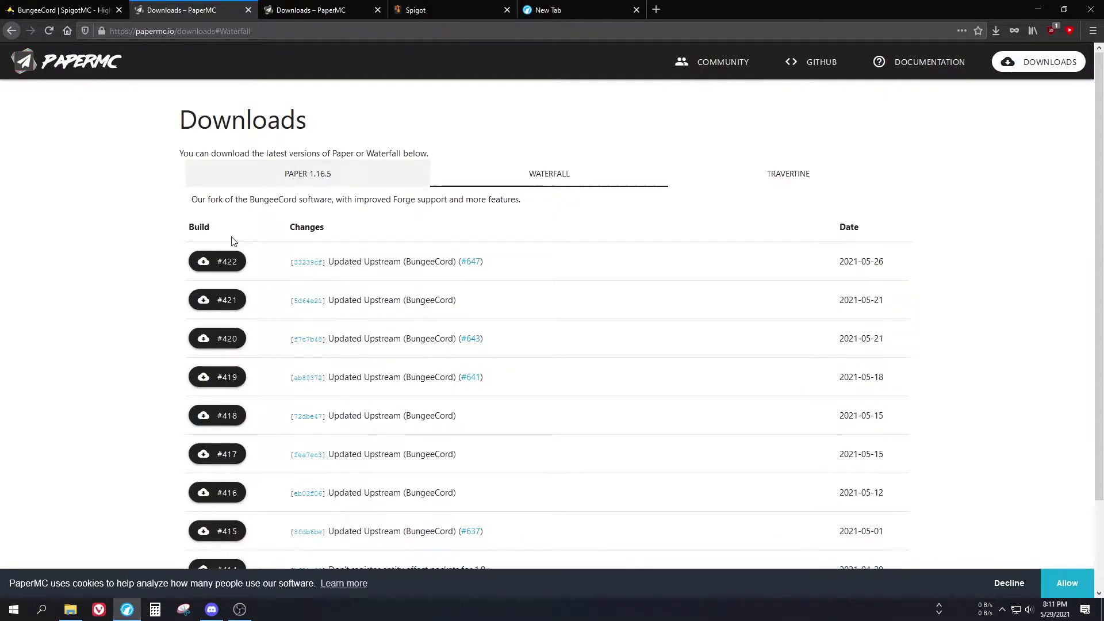
Step: Open the BungeeCord build page from the wiki and start downloading BungeeCord.jar, but cancel the save
key("ctrl+shift+Tab")
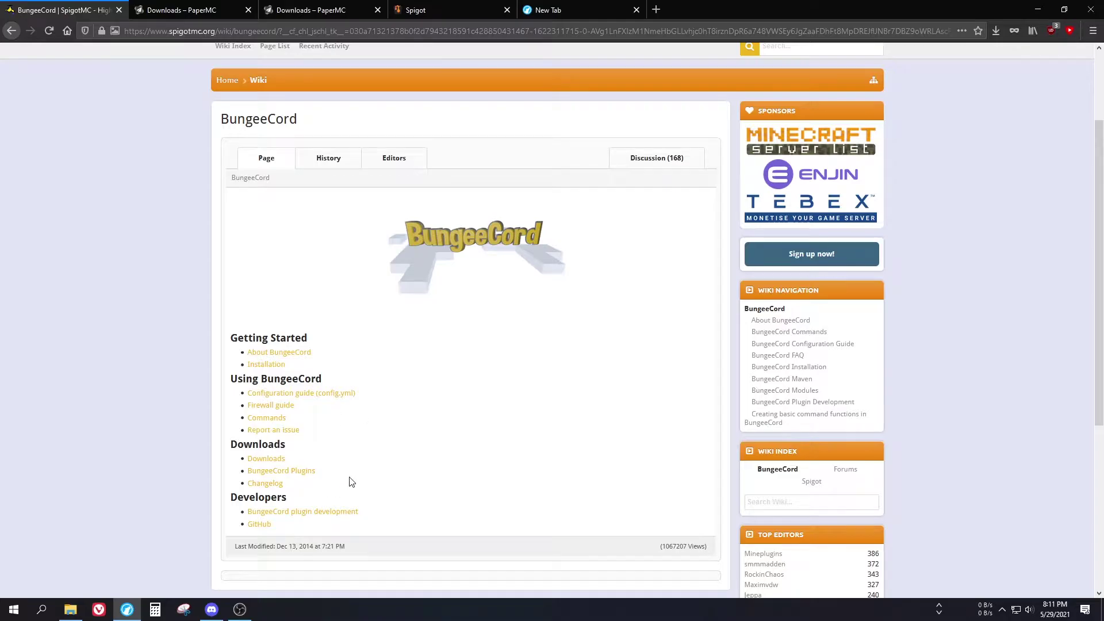
left_click(266, 458)
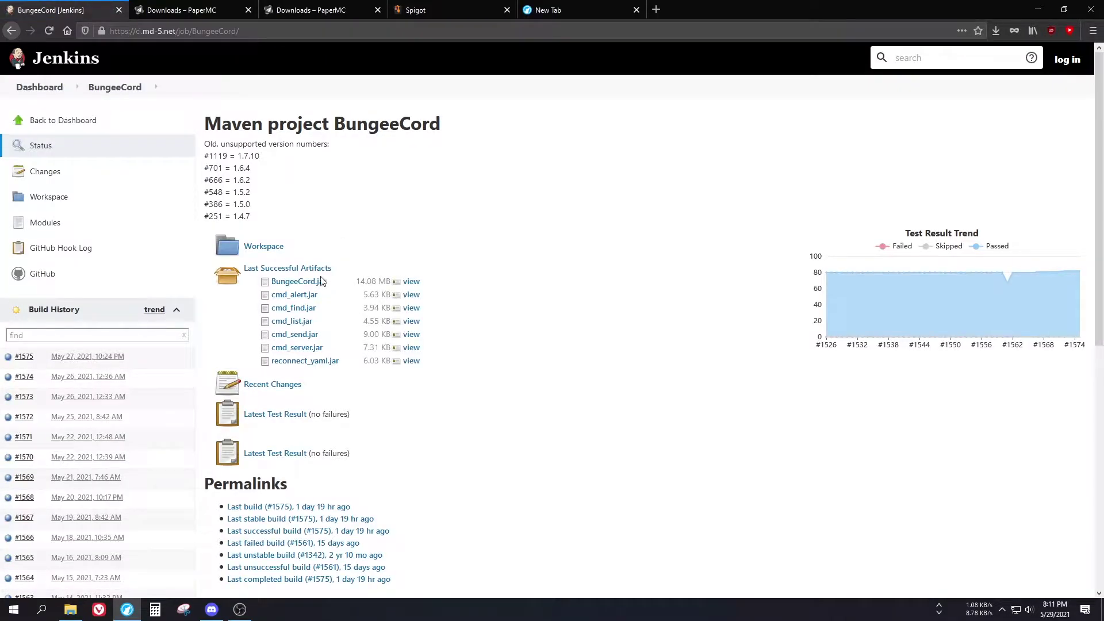
left_click_drag(326, 282, 264, 284)
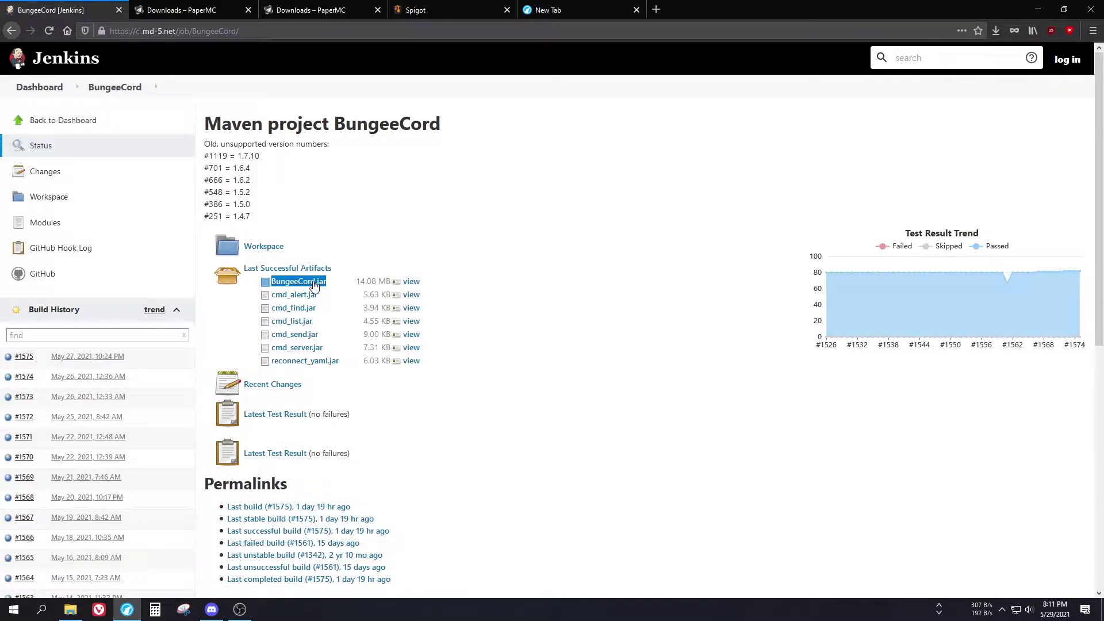
left_click(313, 286)
left_click(643, 301)
Step: Download Waterfall build #422 from PaperMC and save the jar file
left_click(195, 6)
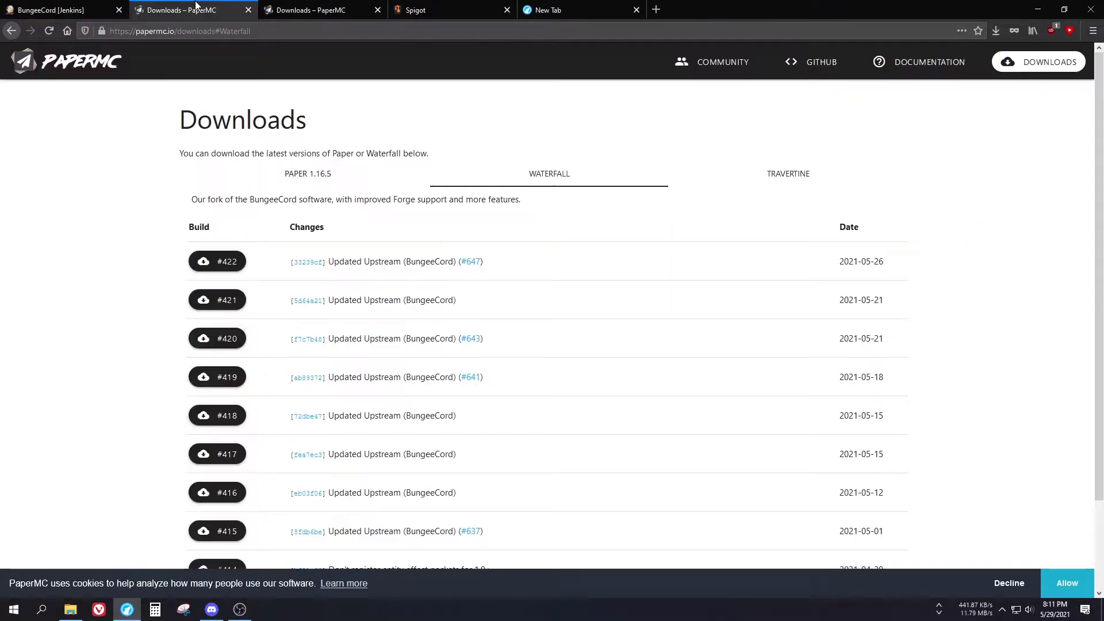
left_click(216, 261)
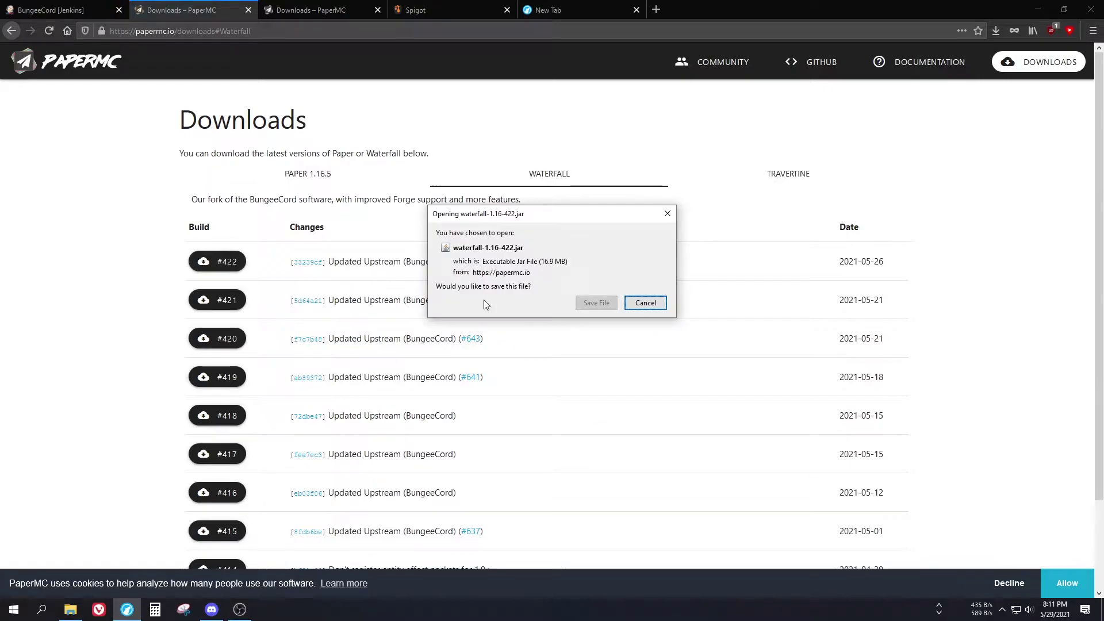
left_click(596, 303)
key("Return")
Step: Download and save Paper 1.16.5 build #745 from PaperMC, and check its download progress
key("ctrl+Tab")
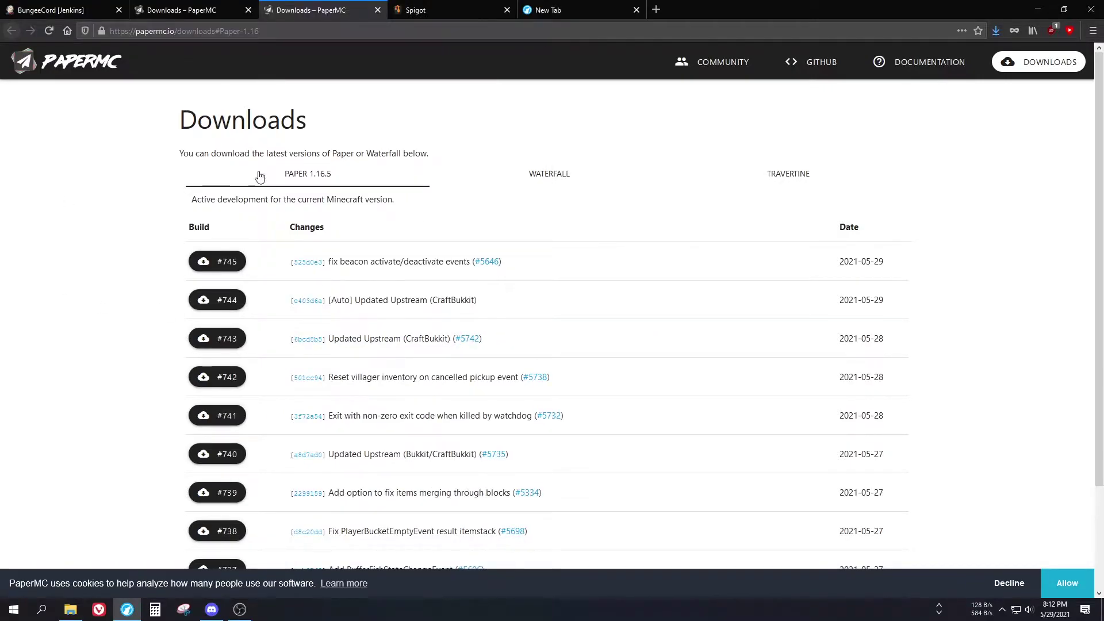
left_click(236, 260)
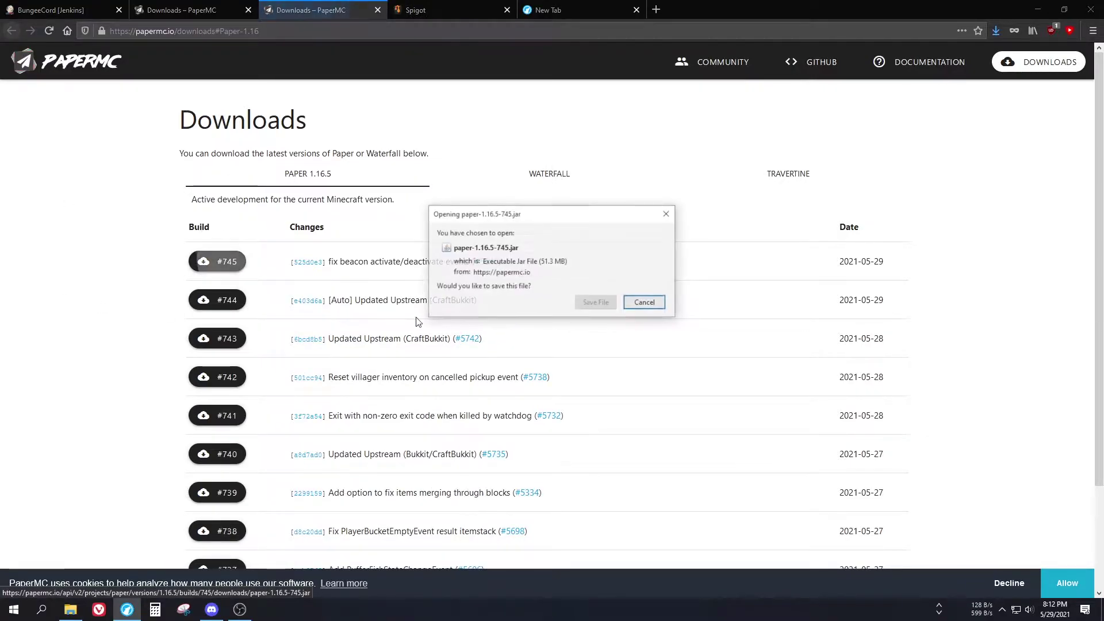
left_click(592, 302)
left_click(454, 292)
left_click(994, 31)
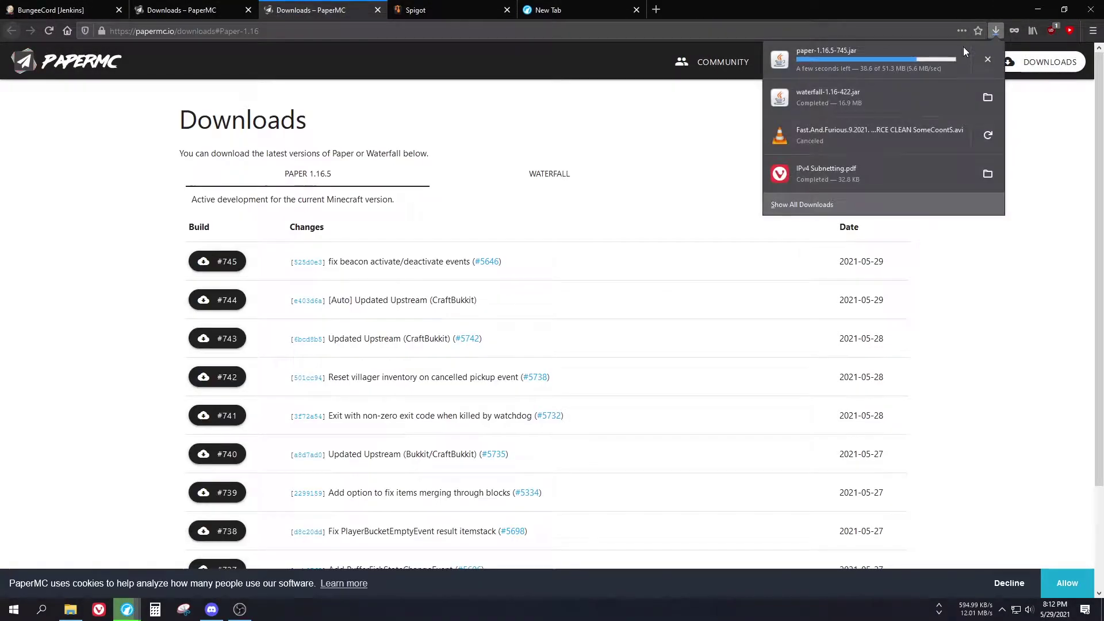
left_click(1042, 155)
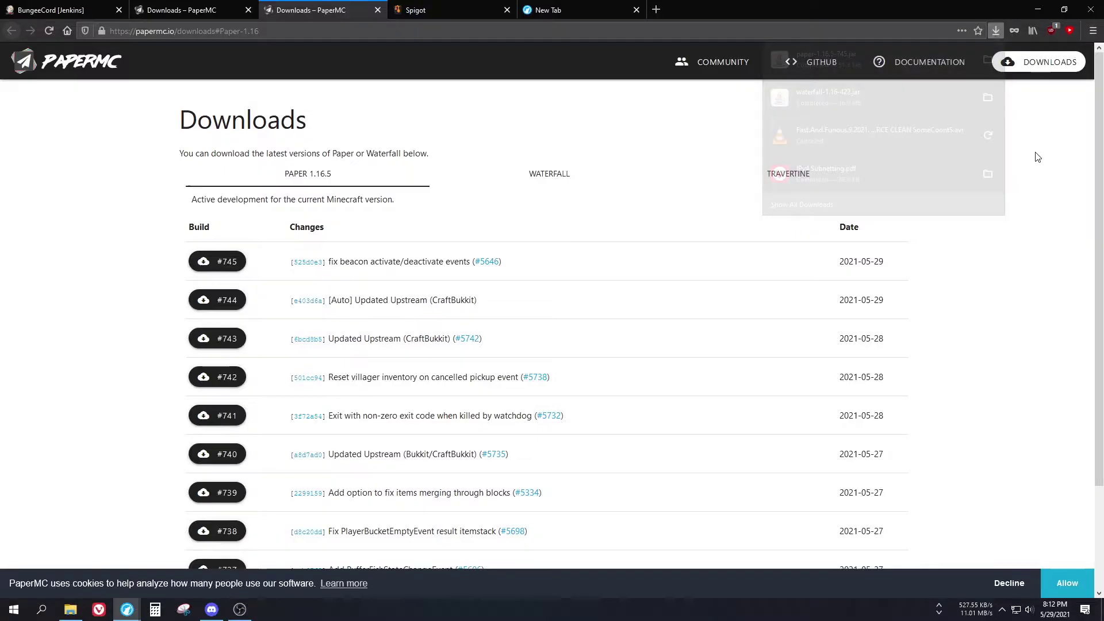
Step: Close the browser with all its tabs, including the remaining private window
left_click_drag(167, 153, 352, 128)
left_click(354, 128)
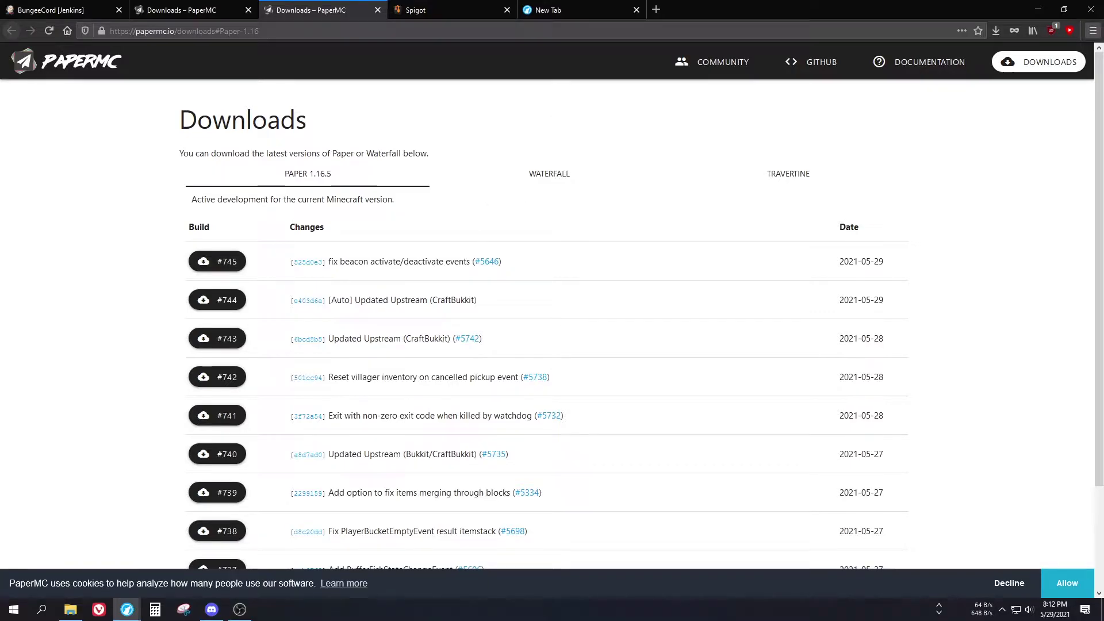
left_click(1090, 9)
left_click(525, 323)
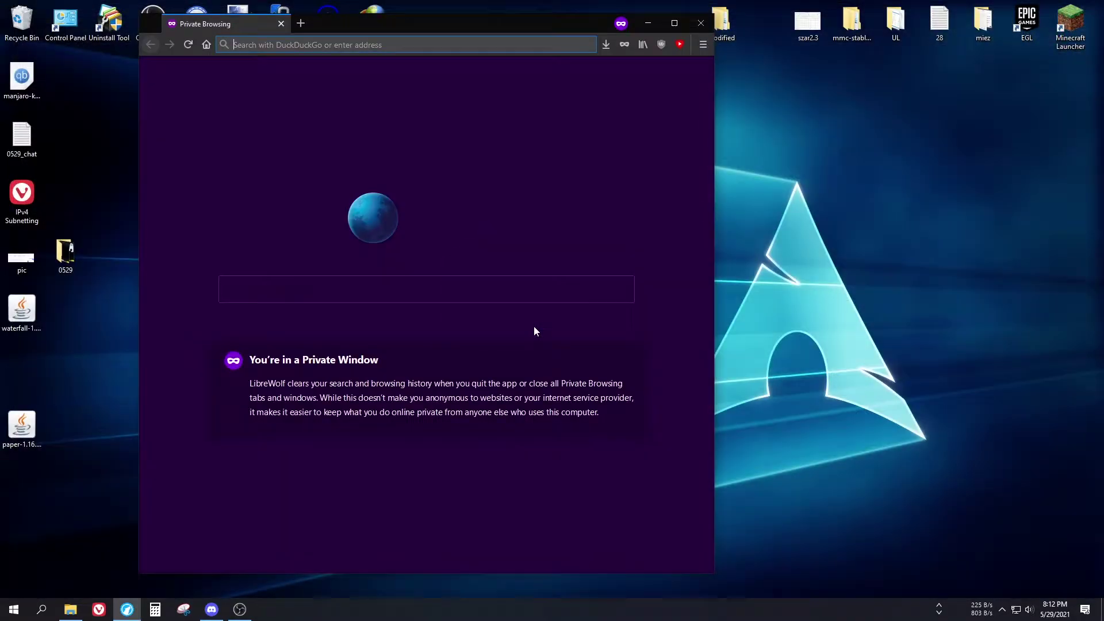
key("alt+F4")
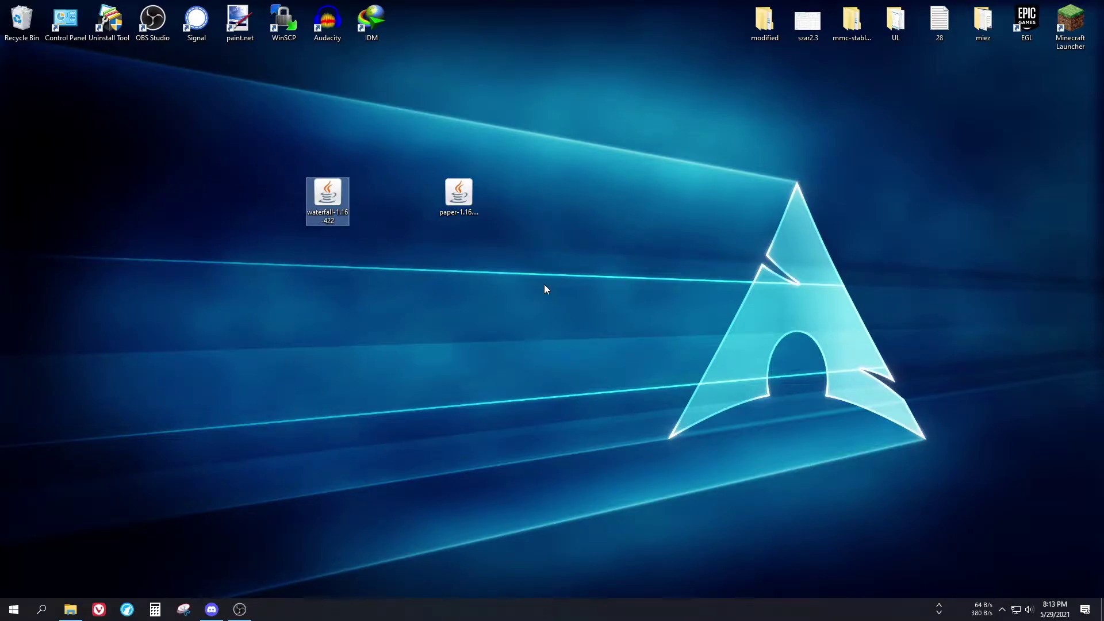
Step: Create a new folder on the desktop, move the Waterfall jar into it and open the folder
key("Right")
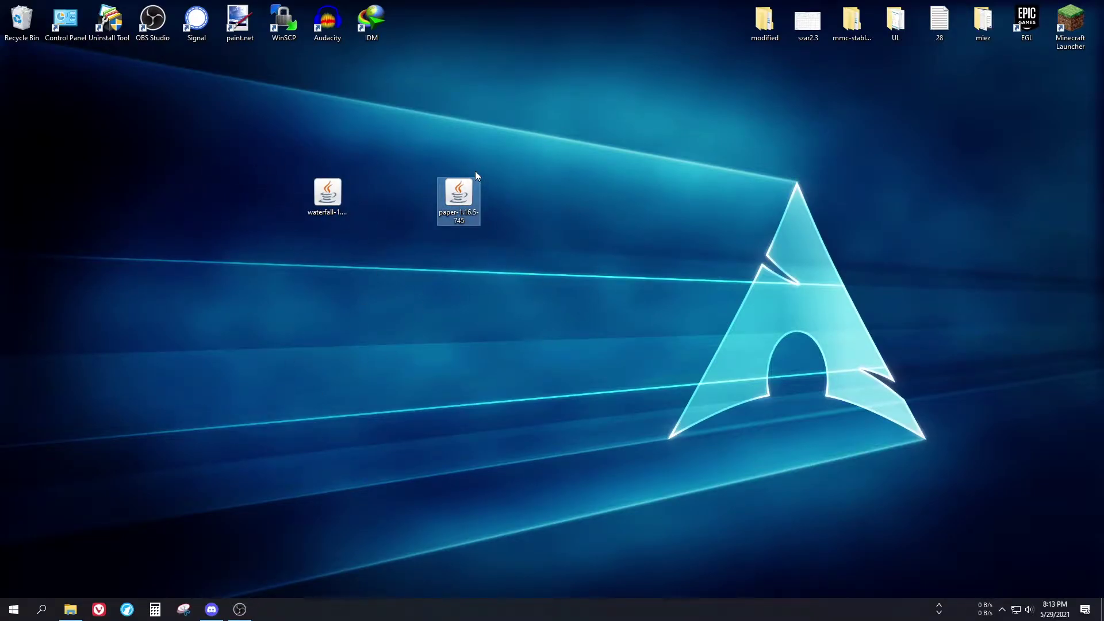
right_click(256, 291)
mouse_move(347, 398)
left_click(487, 397)
left_click(460, 432)
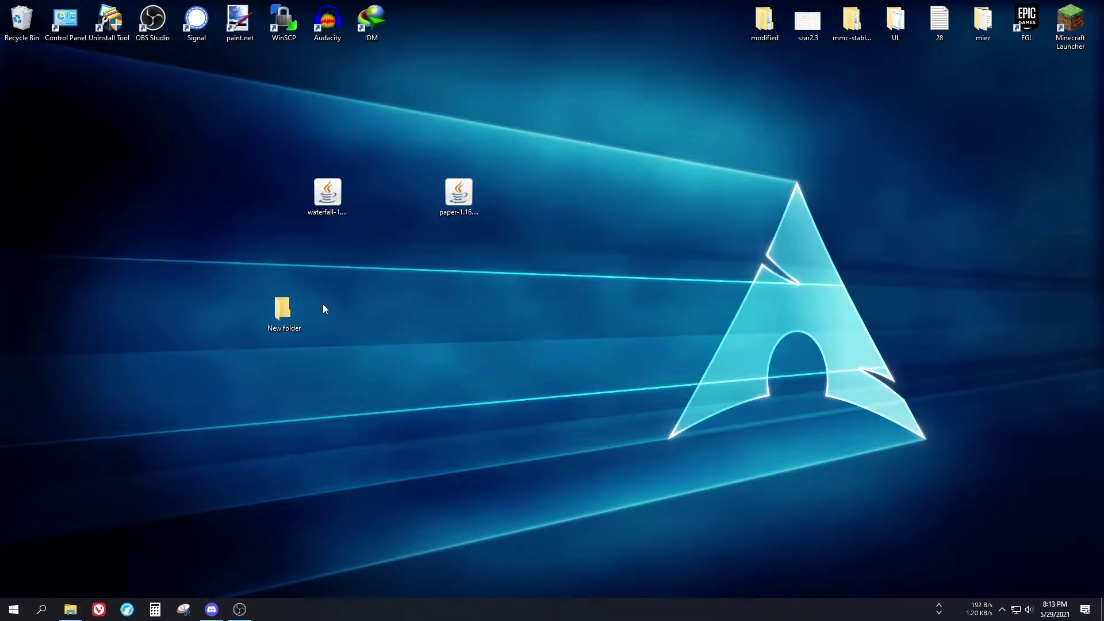
left_click_drag(326, 197, 283, 303)
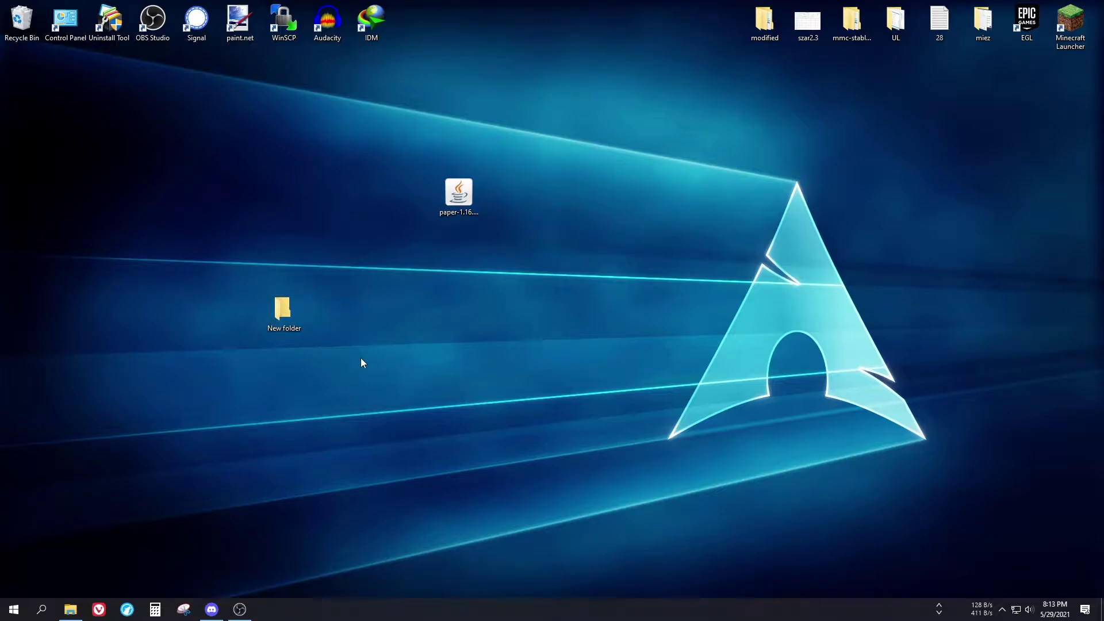
double_click(295, 312)
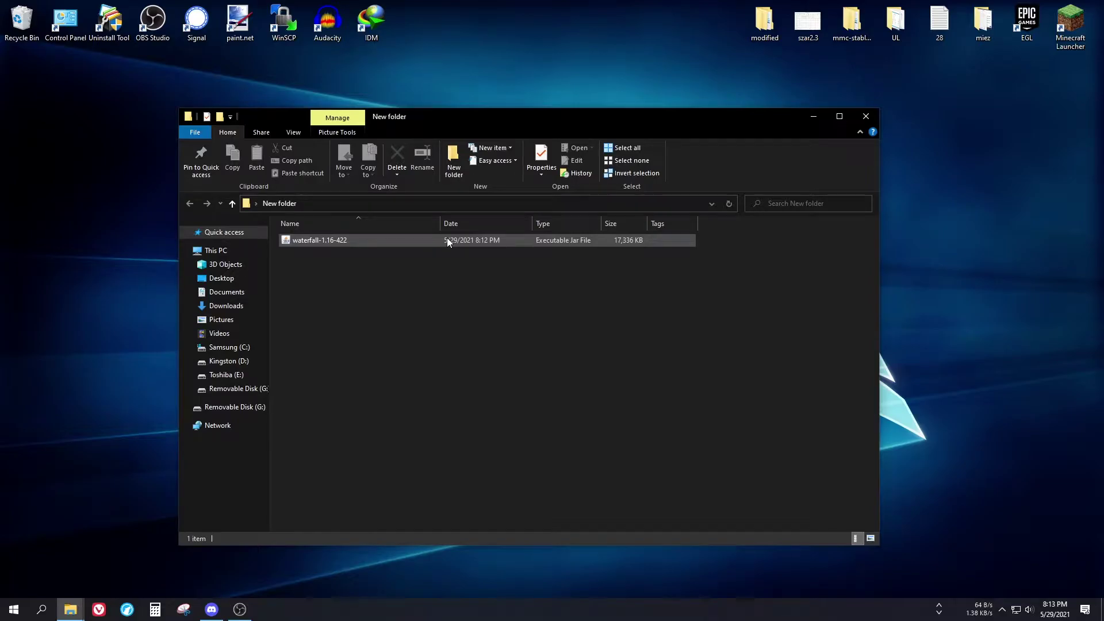
Step: Open a blank Notepad document and place its window so the folder's file list stays visible
key("super")
type("notepad")
key("Return")
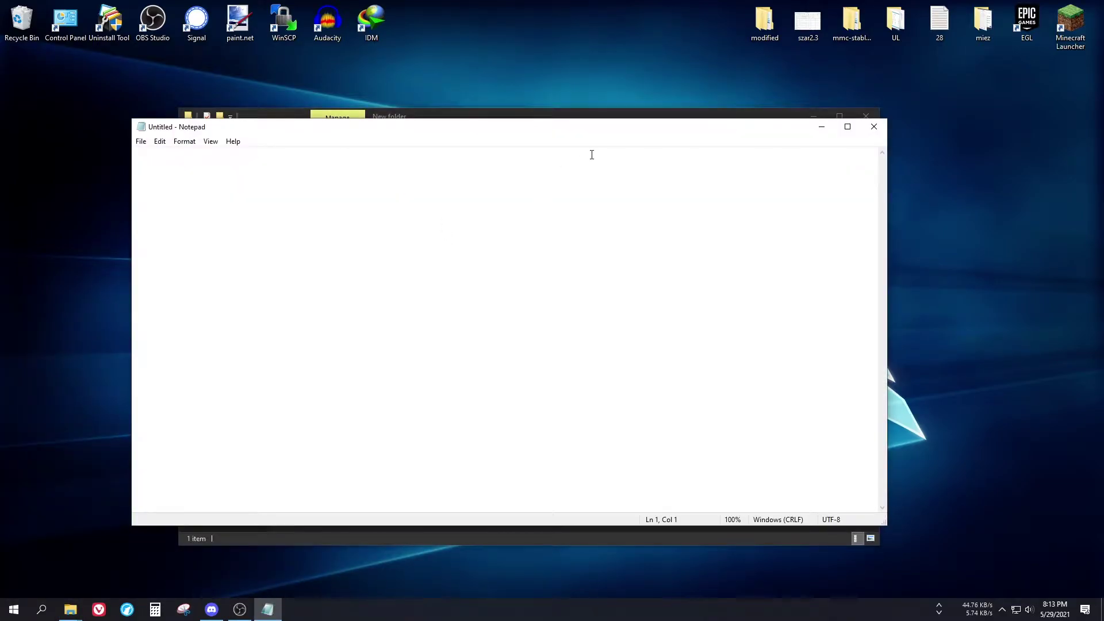
left_click_drag(584, 131, 641, 275)
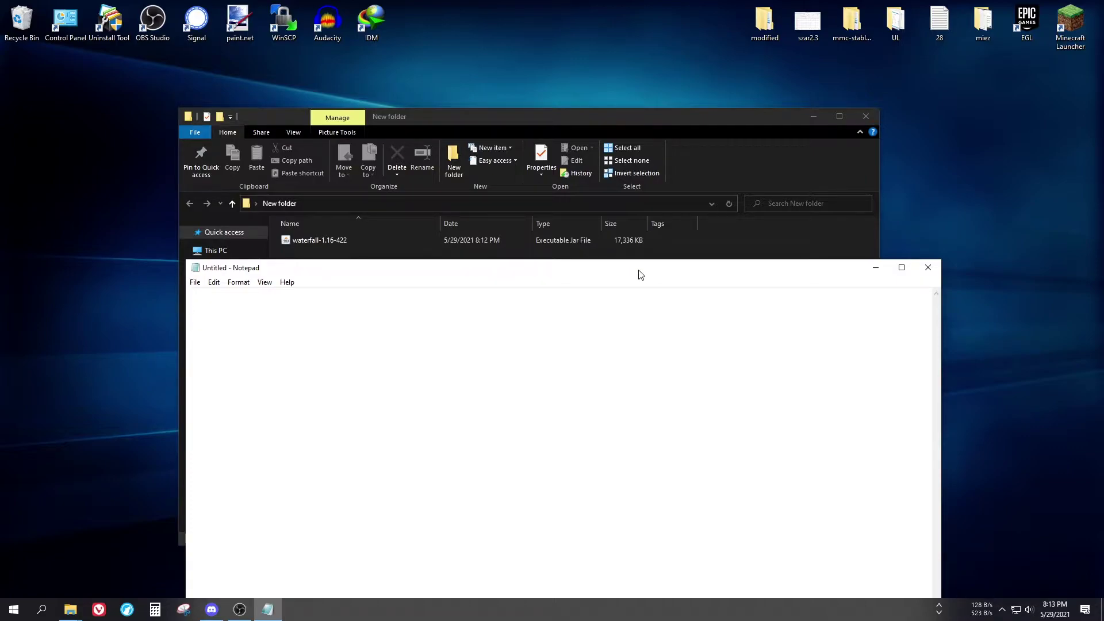
Step: Enter the start of the launch command as "java -Xmx512M -Xms512M"
type("java")
type("-Xmx")
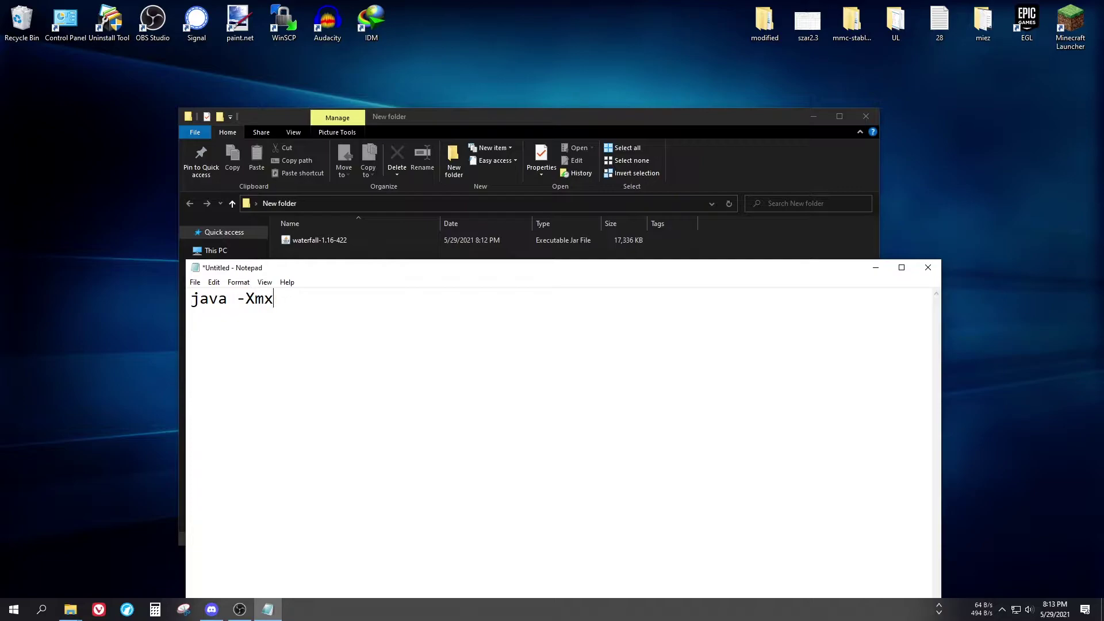
type("512M")
type("-Xms512M")
Step: Swap the memory options in the command so that -Xms512M comes before -Xmx512M
left_click_drag(394, 290, 226, 298)
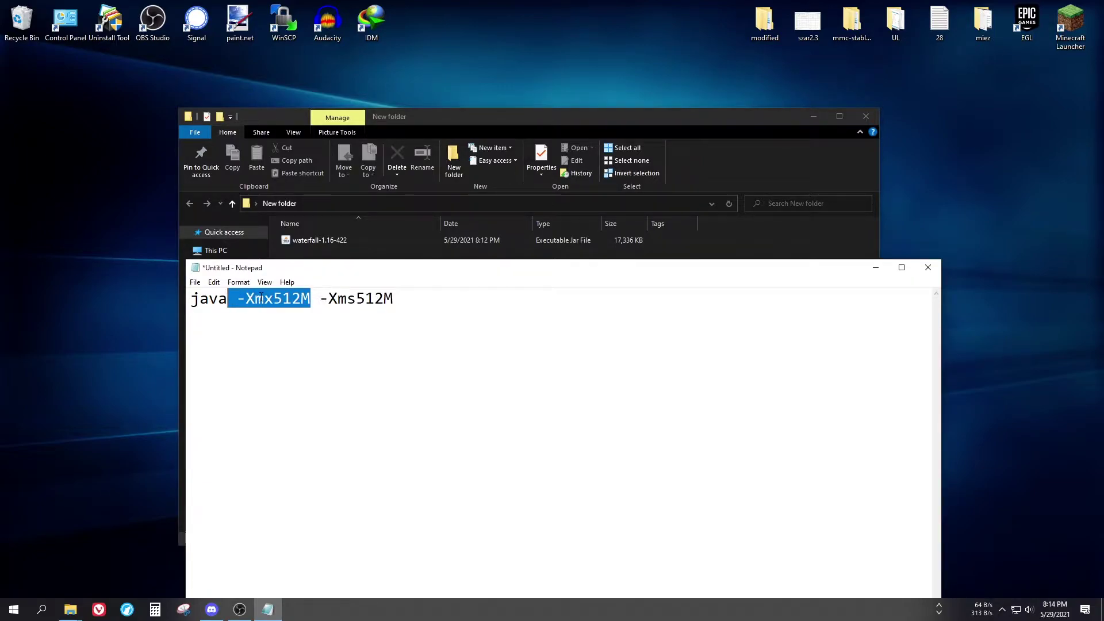
left_click_drag(320, 296, 392, 285)
key("ctrl+x")
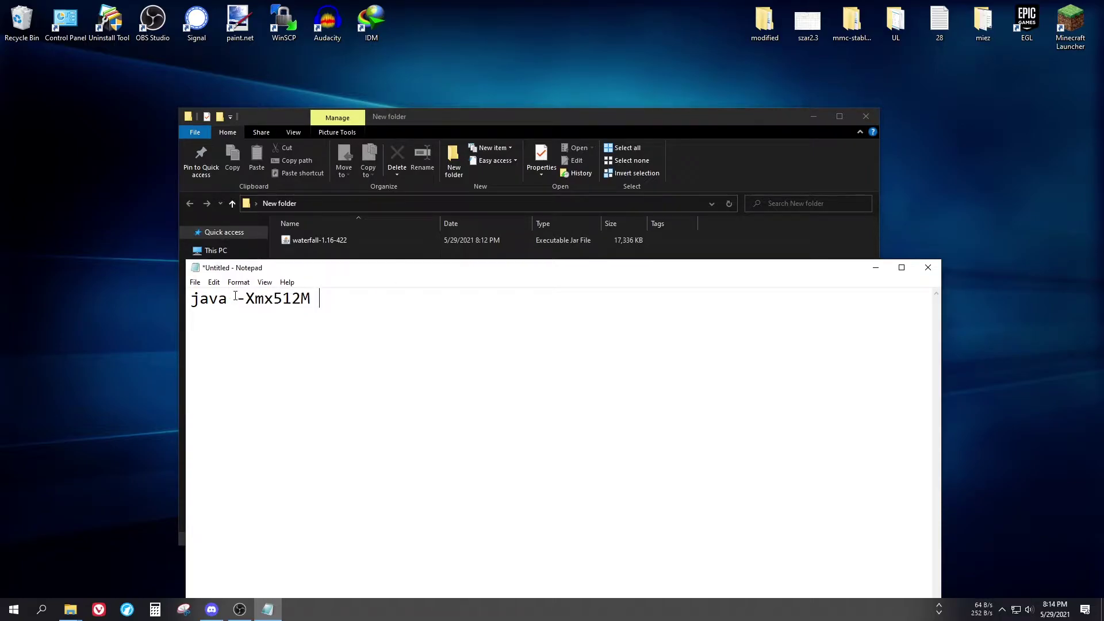
key("ctrl+v")
key("ctrl+s")
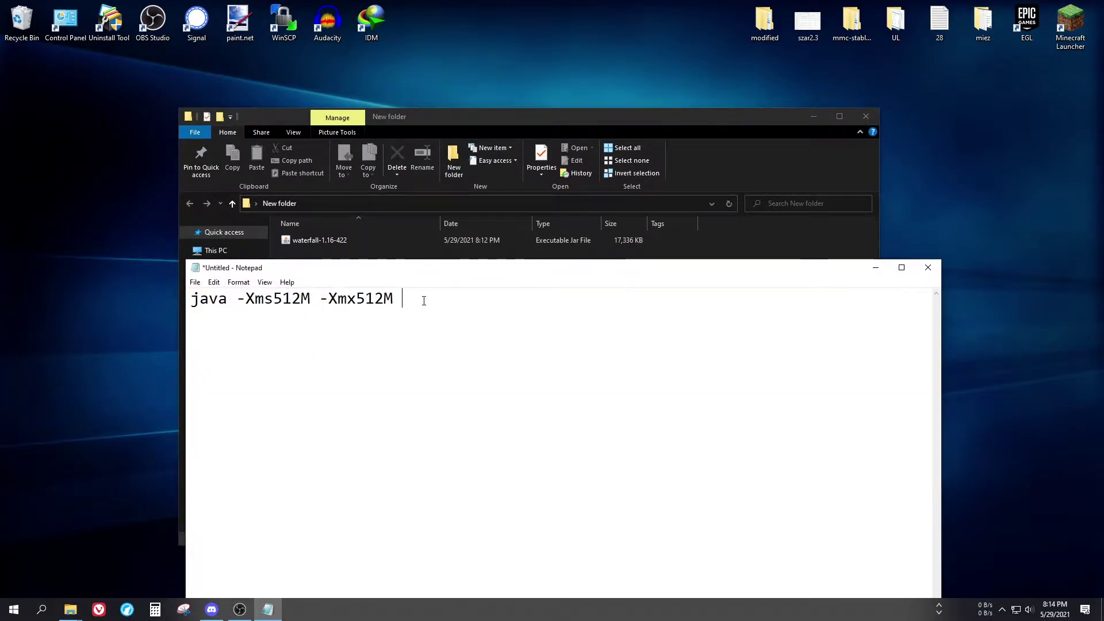
Step: Append "-jar" to the command, followed by the file name waterfall-1.16-422 copied from the folder
double_click(408, 300)
left_click(530, 301)
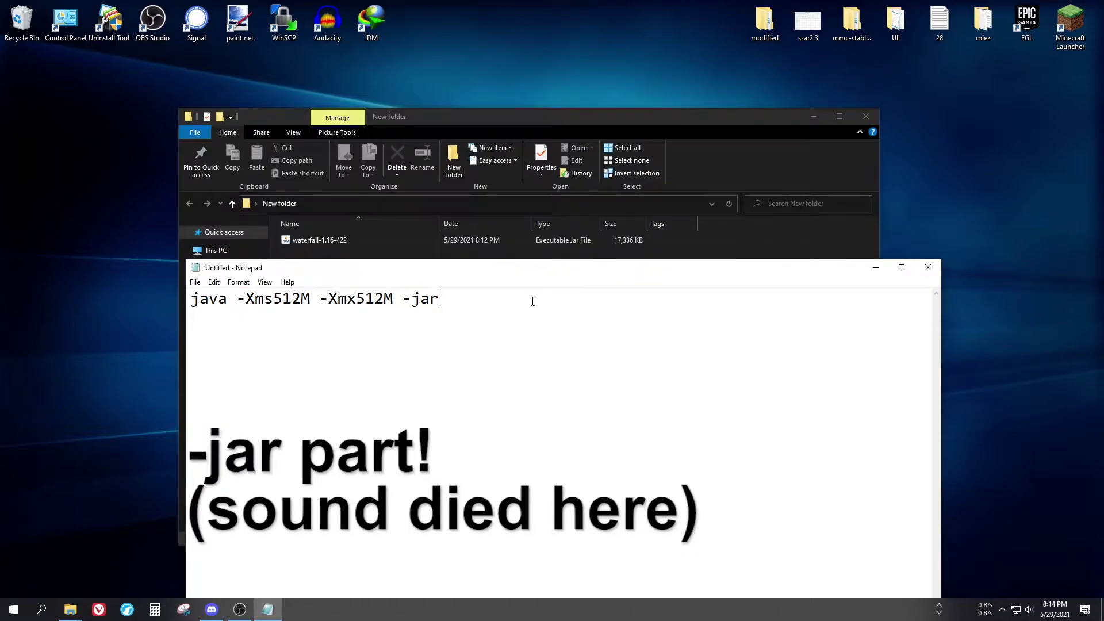
left_click(341, 240)
key("F2")
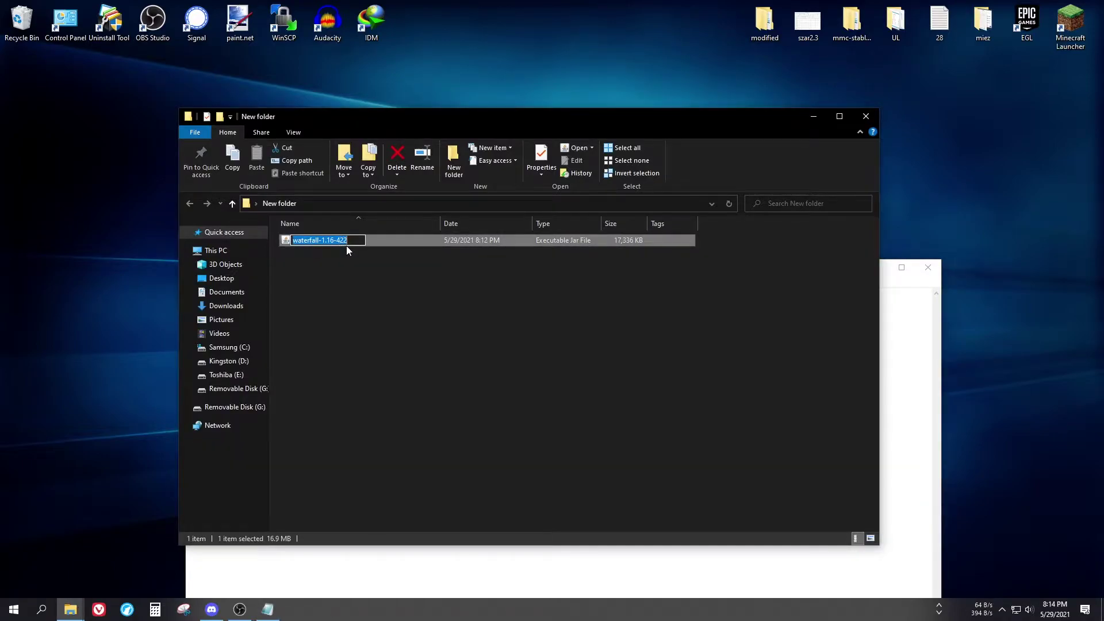
key("Return")
left_click(489, 567)
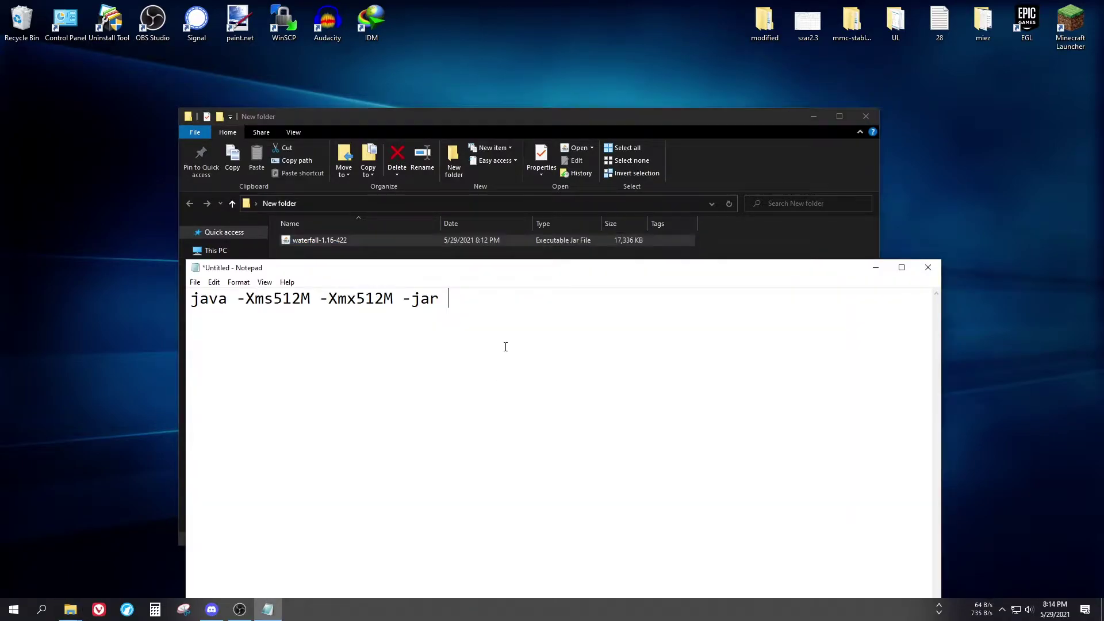
key("ctrl+v")
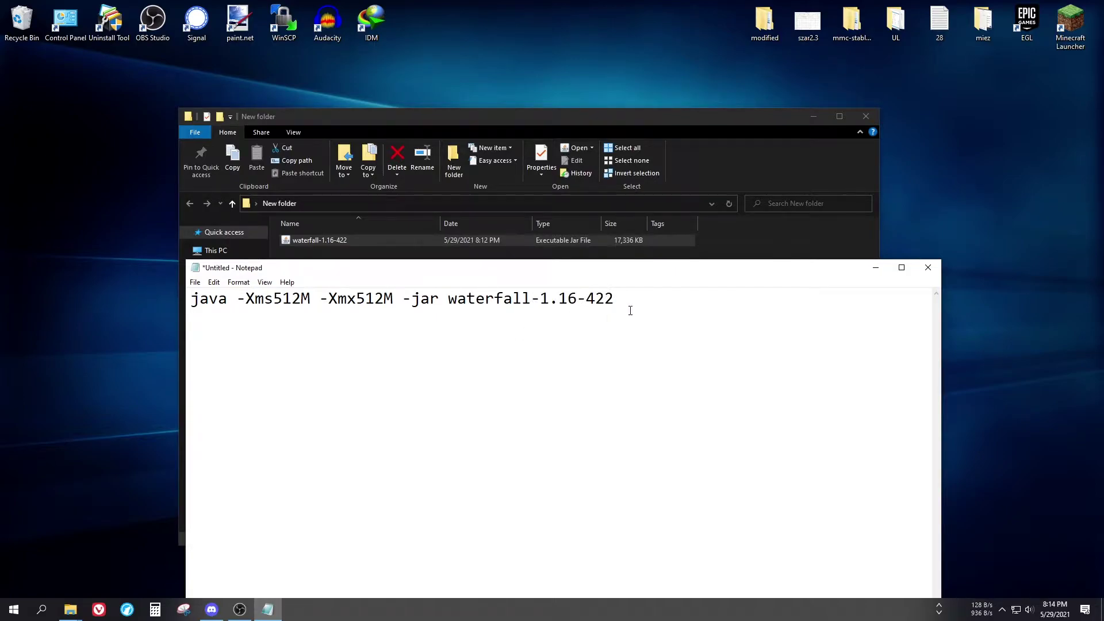
Step: Complete the launch command by adding ".jar nogui" after waterfall-1.16-422
type(".jar nogui")
left_click_drag(739, 302, 664, 299)
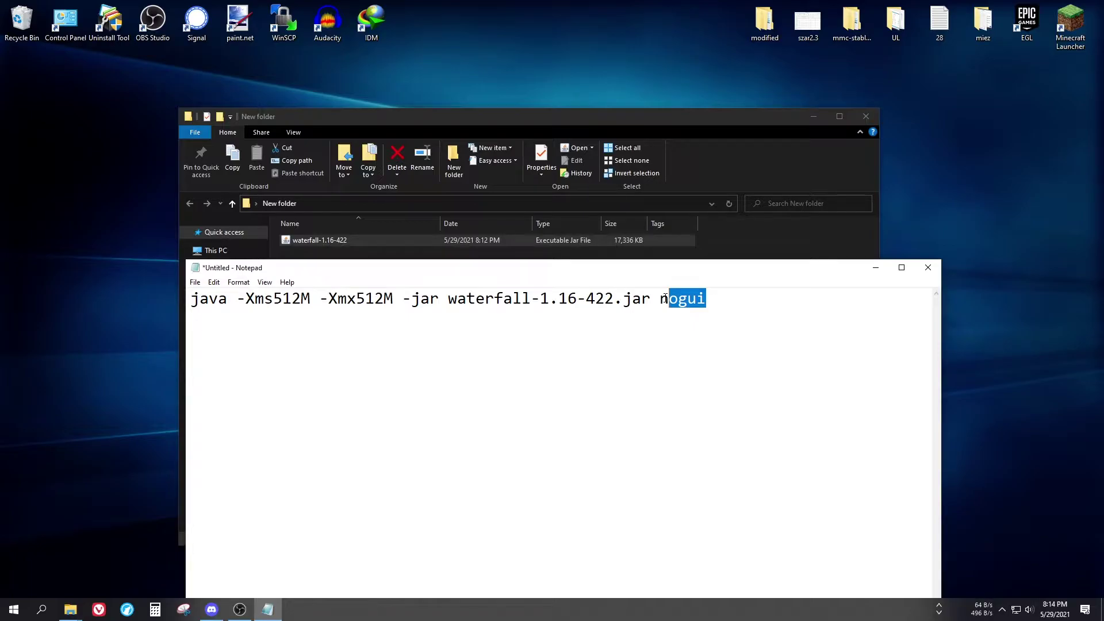
Step: Save the launch script as run.bat in the desktop's New folder and close the document
key("ctrl+s")
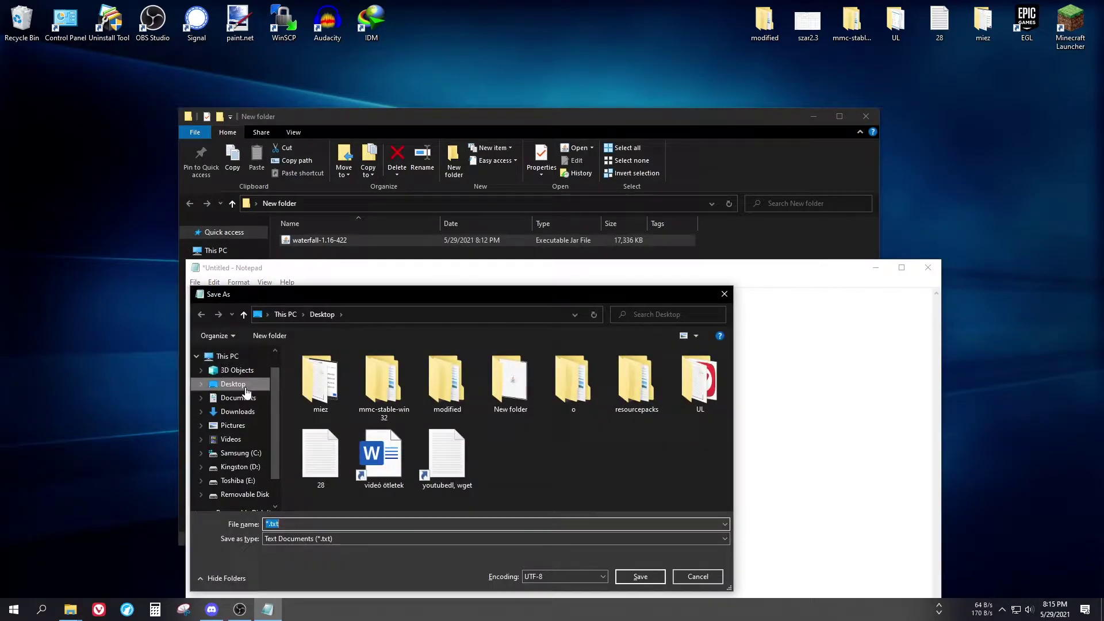
double_click(490, 388)
left_click(374, 537)
left_click(375, 536)
type("run.bat")
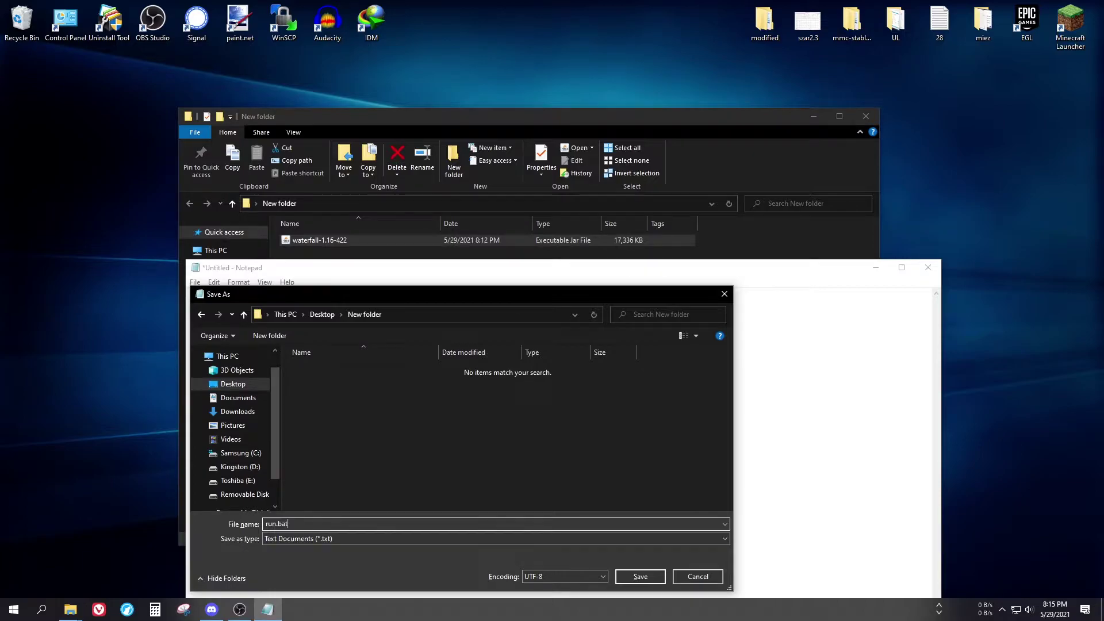
key("shift+Left")
key("shift+Left")
key("shift+Left")
key("shift+Left")
left_click(277, 524)
left_click(633, 577)
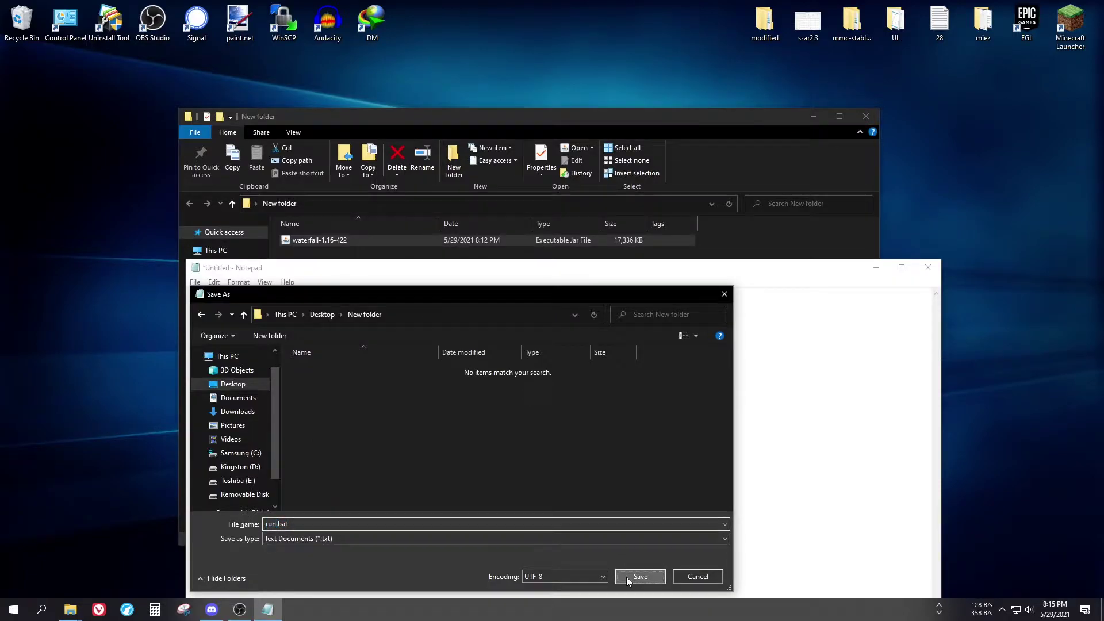
left_click(928, 268)
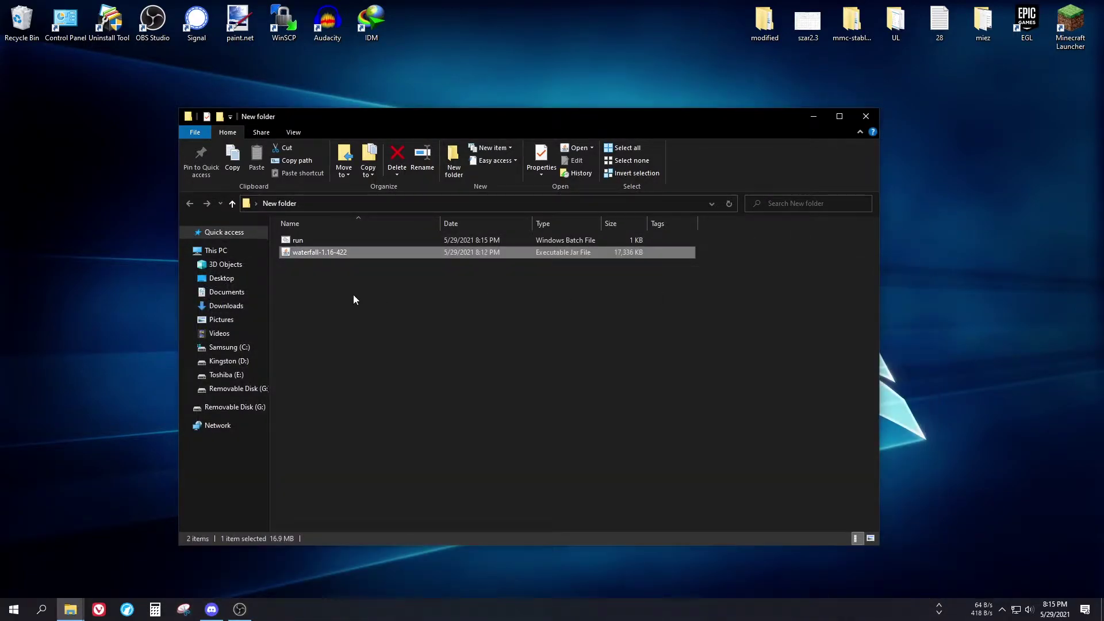
Step: Start the Waterfall server with the run batch file and minimize its console to reveal the folder's files
left_click(299, 242)
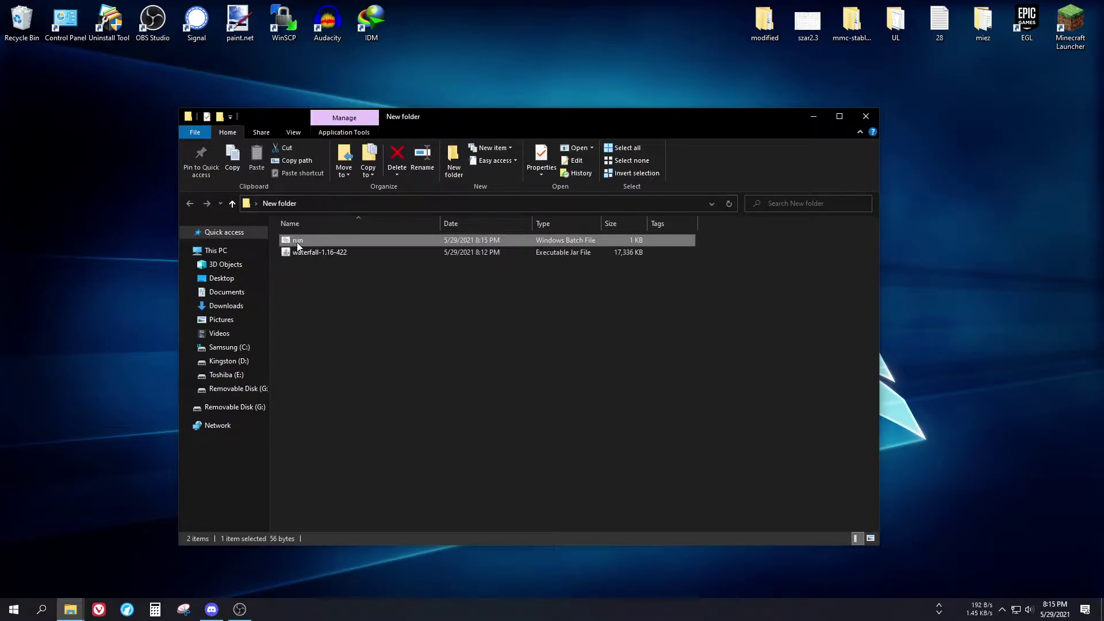
double_click(297, 242)
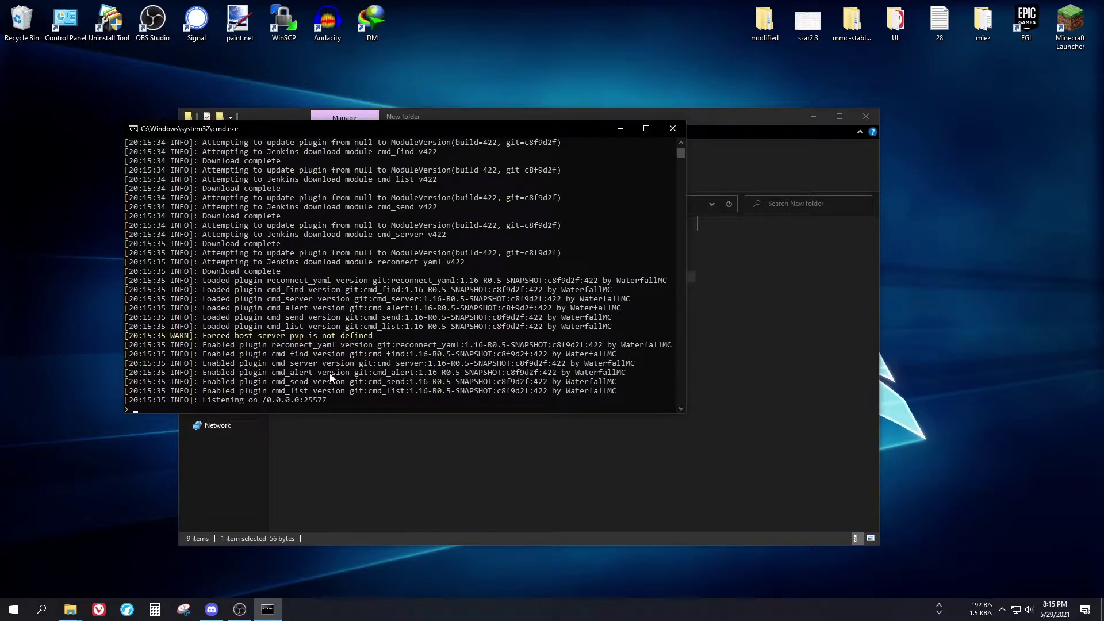
left_click(620, 128)
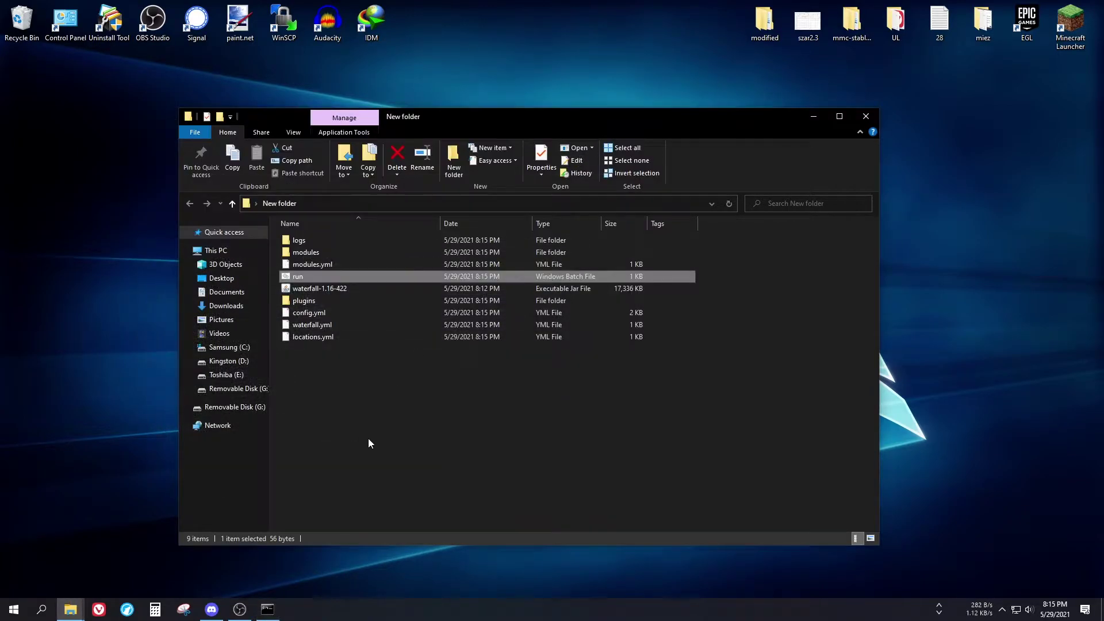
Step: Bring back the server console and shut Waterfall down, trying the command "stop" and then "end"
left_click(268, 608)
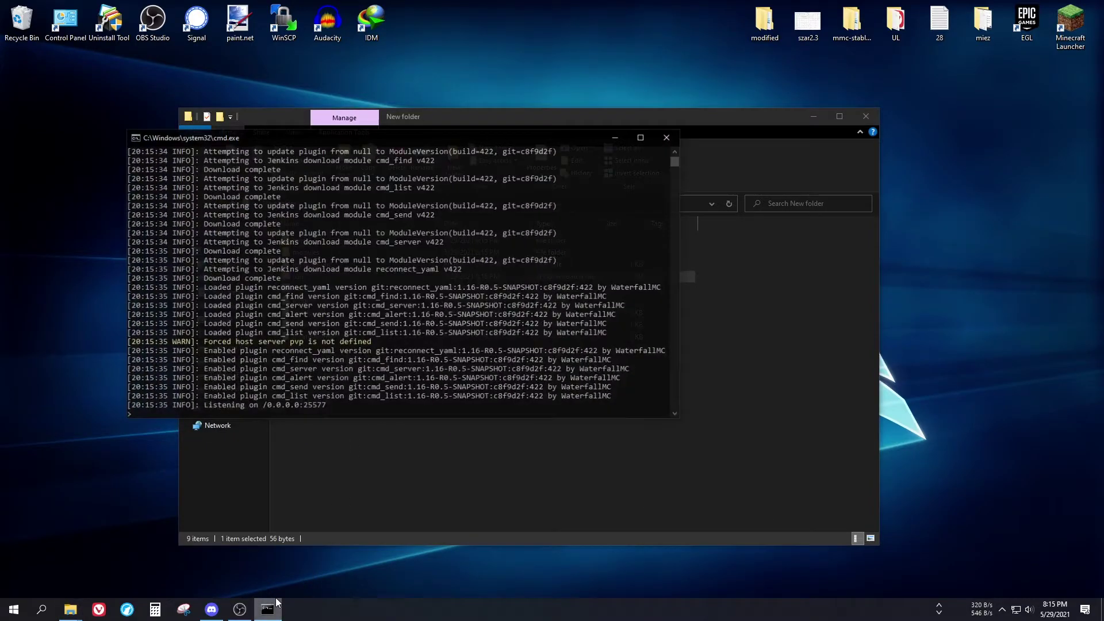
type("stop")
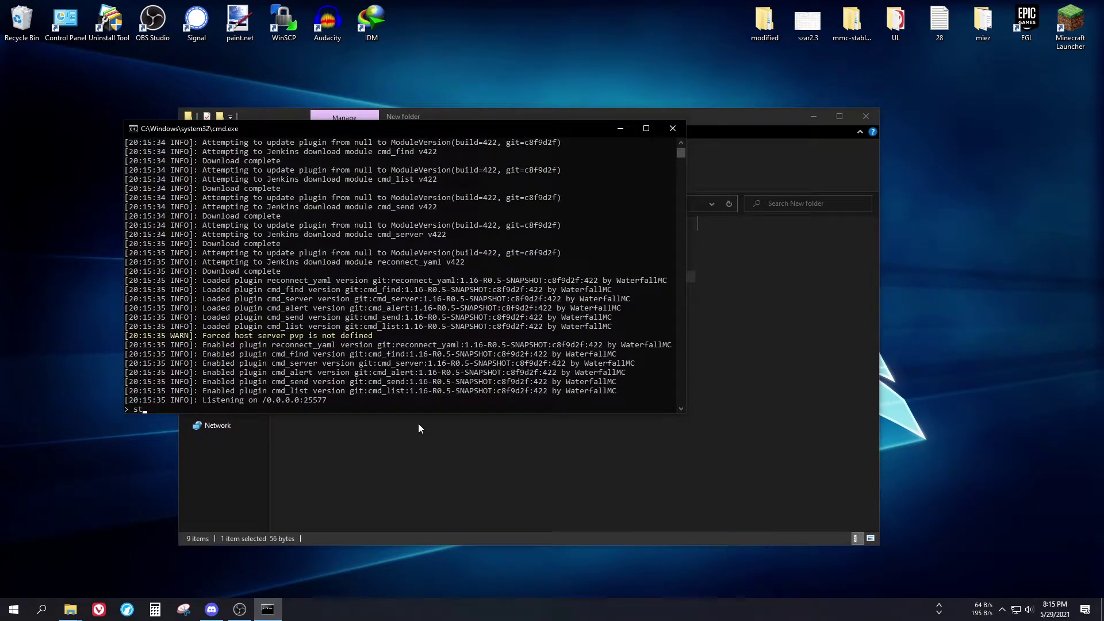
key("Return")
type("end")
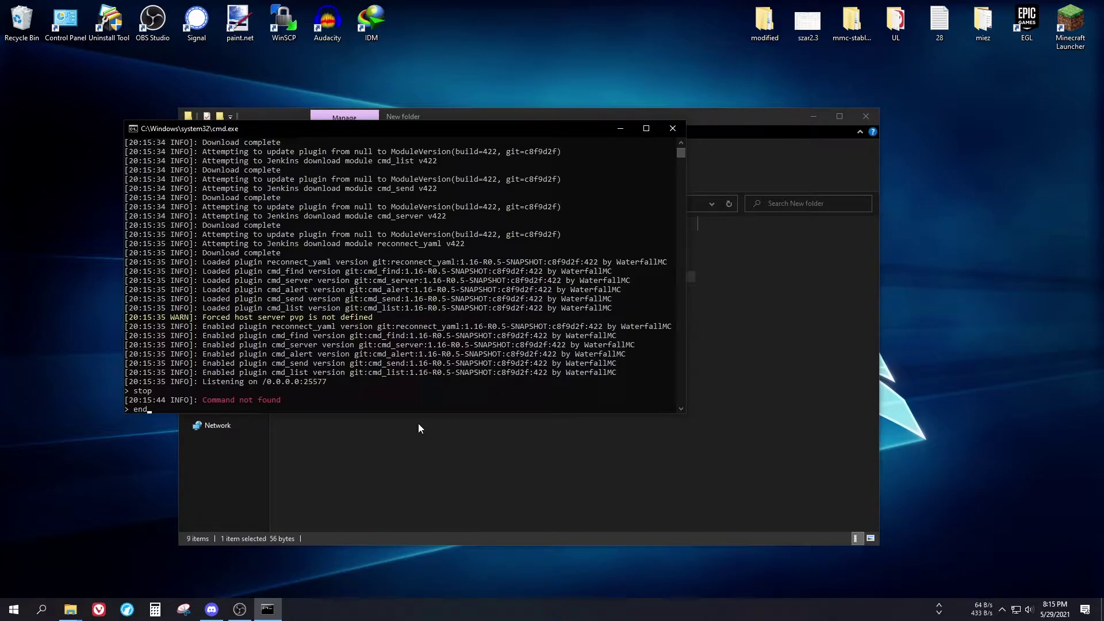
key("Return")
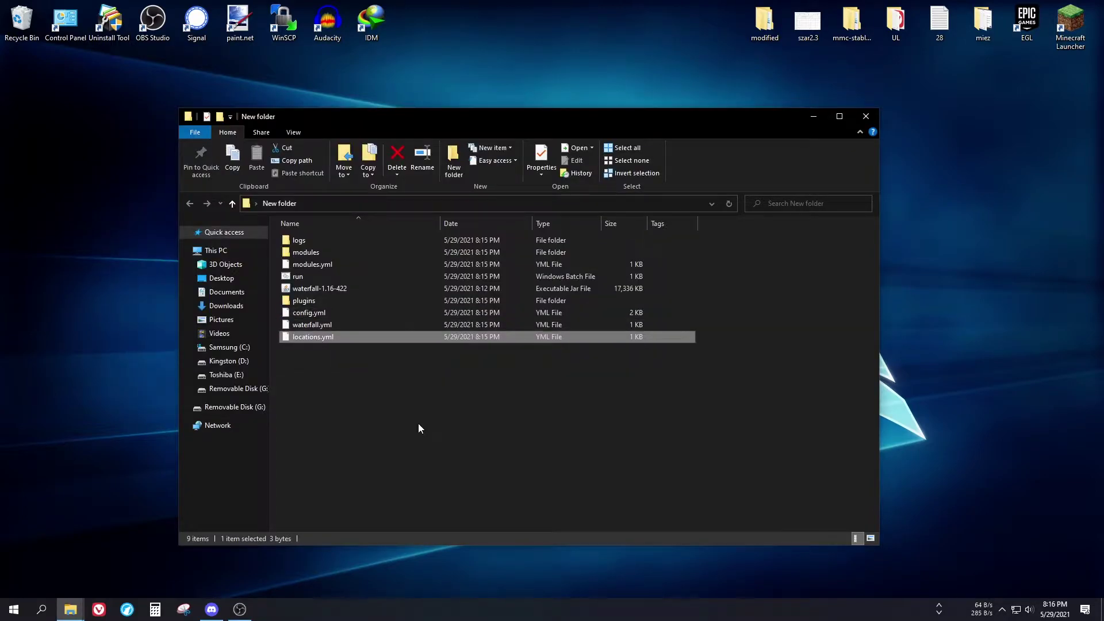
Step: Create a subfolder named Waterfall among the server files
left_click(552, 430)
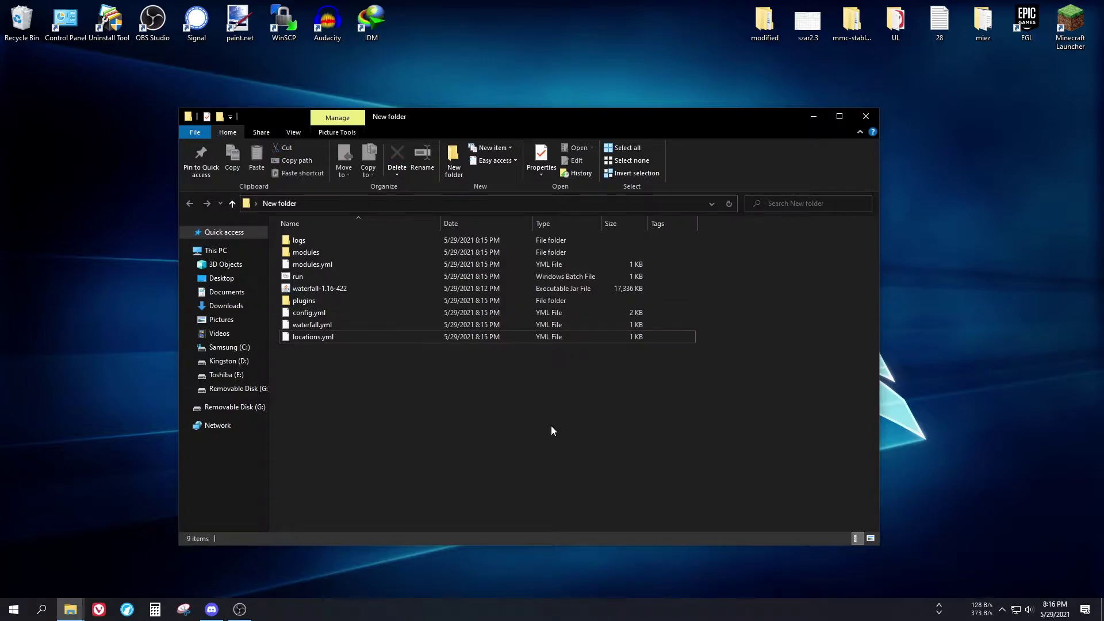
right_click(458, 397)
mouse_move(581, 547)
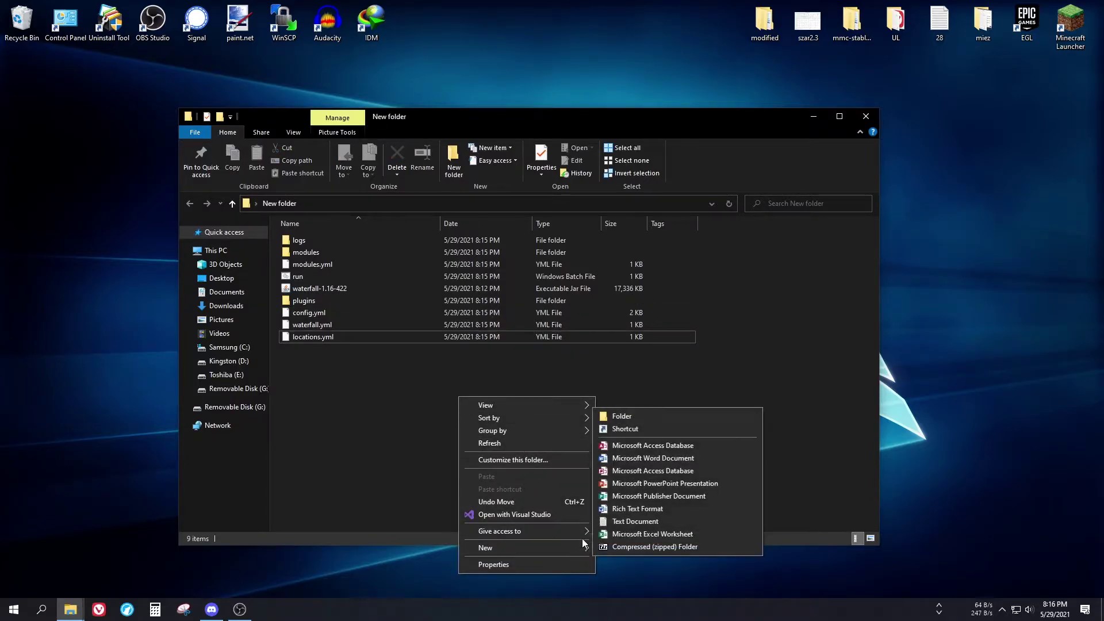
left_click(644, 416)
type("WF")
key("BackSpace")
type("aterfall")
key("Return")
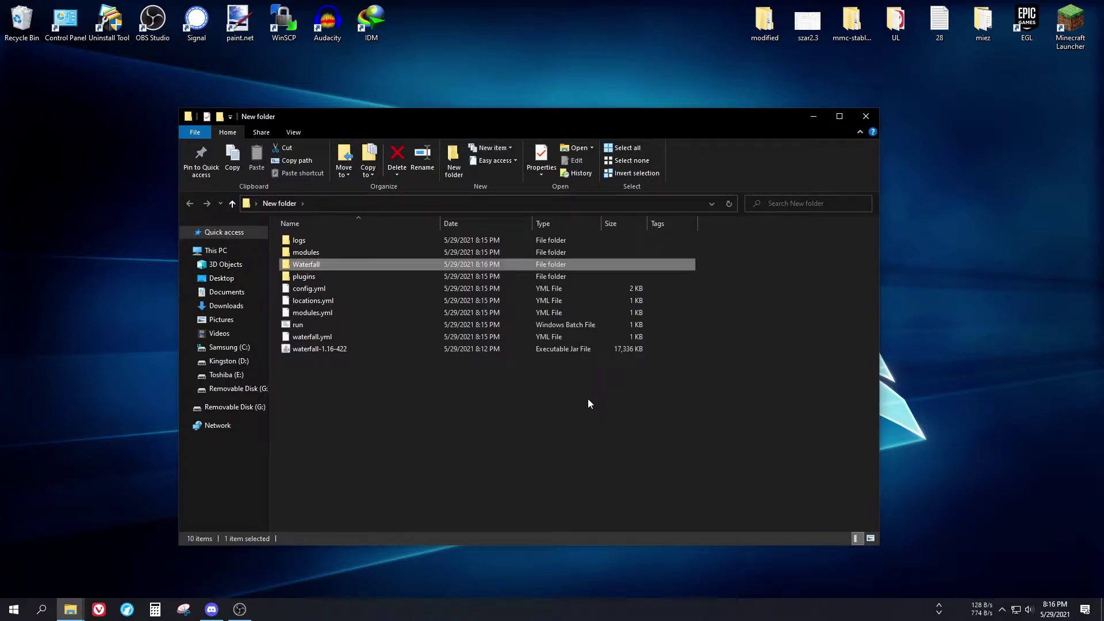
Step: Move all the server files and folders into the Waterfall folder
left_click_drag(308, 389, 296, 276)
left_click_drag(296, 276, 305, 265)
left_click_drag(695, 259, 660, 239)
left_click_drag(305, 251, 306, 267)
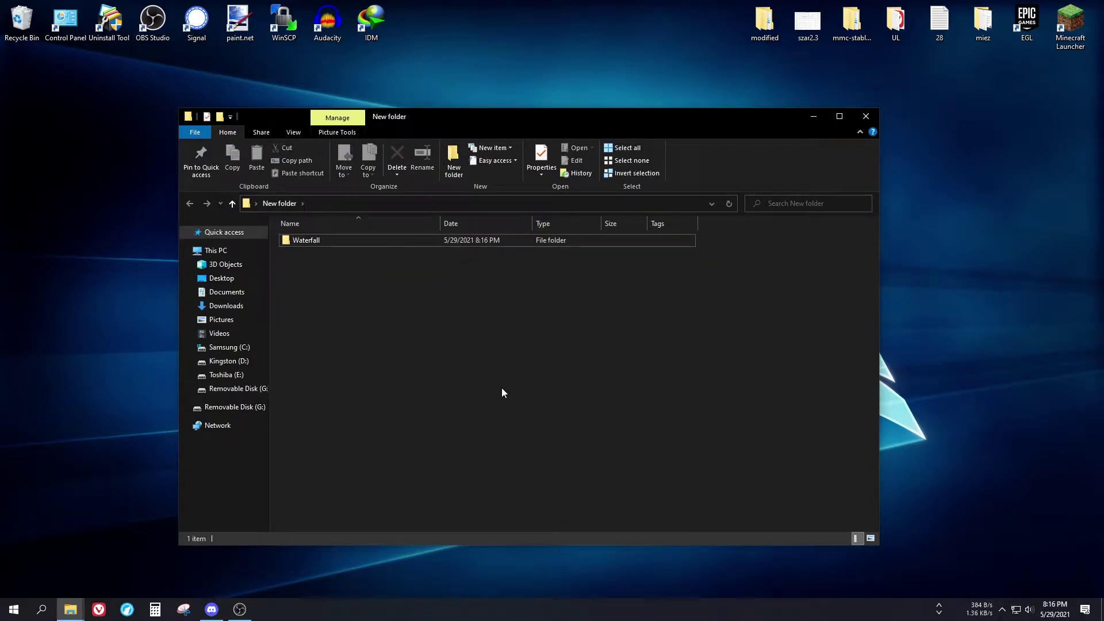
Step: Create a folder named Lobby beside the Waterfall folder
right_click(357, 295)
mouse_move(456, 444)
left_click(513, 449)
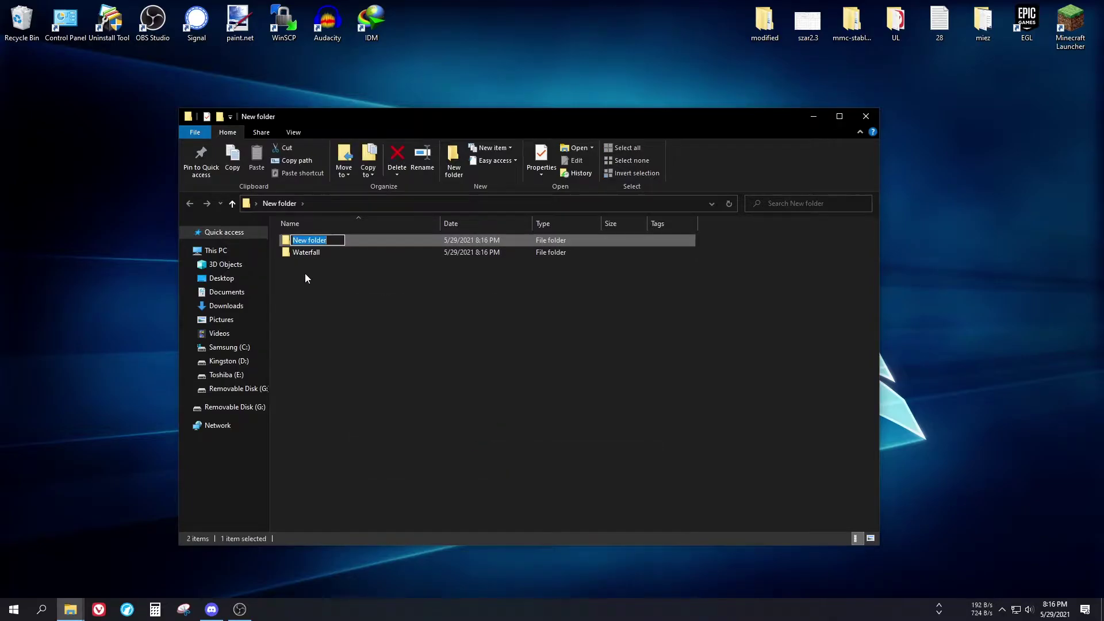
left_click(354, 245)
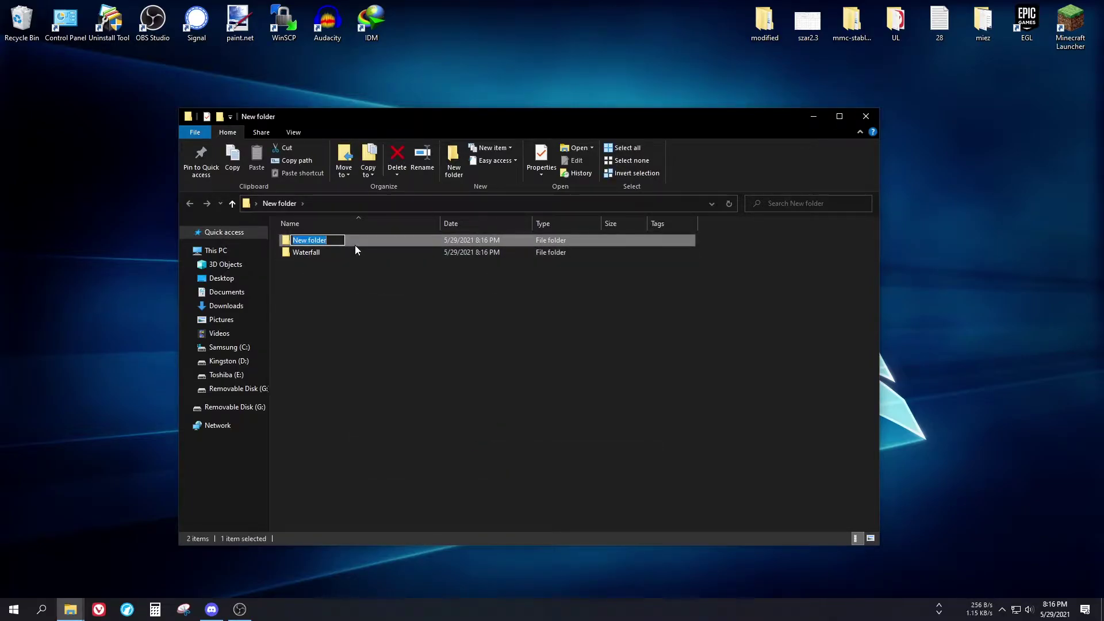
type("Lobby")
key("Return")
Step: Create another folder named Creative beside Lobby and Waterfall
left_click(453, 167)
type("Survi")
key("BackSpace")
key("BackSpace")
key("BackSpace")
key("BackSpace")
key("BackSpace")
type("Creatiuve")
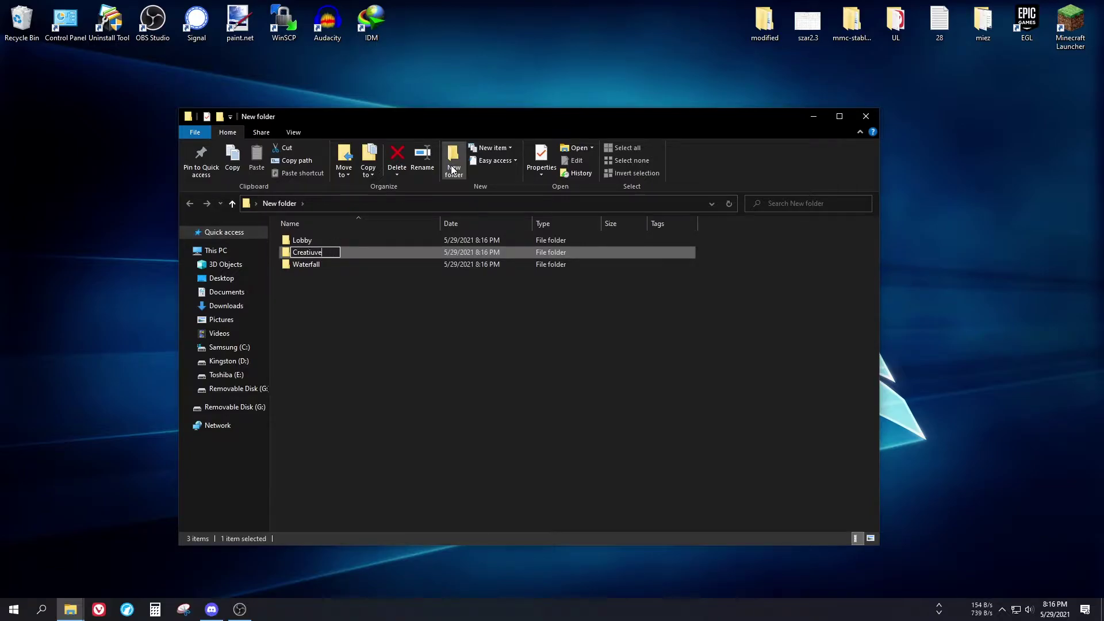
key("BackSpace")
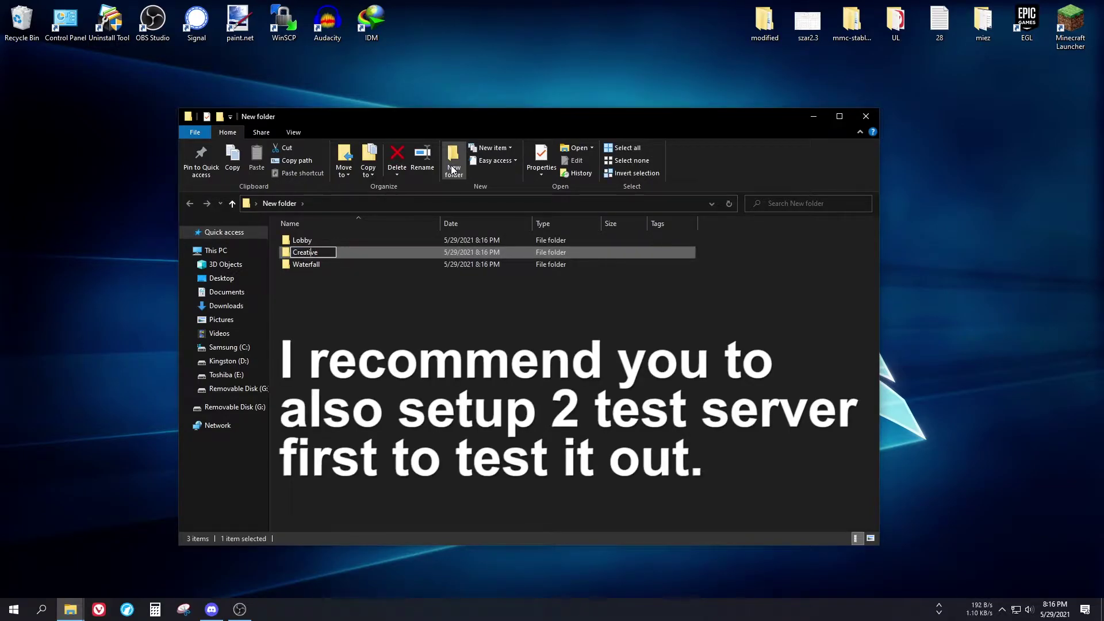
key("Return")
left_click(488, 303)
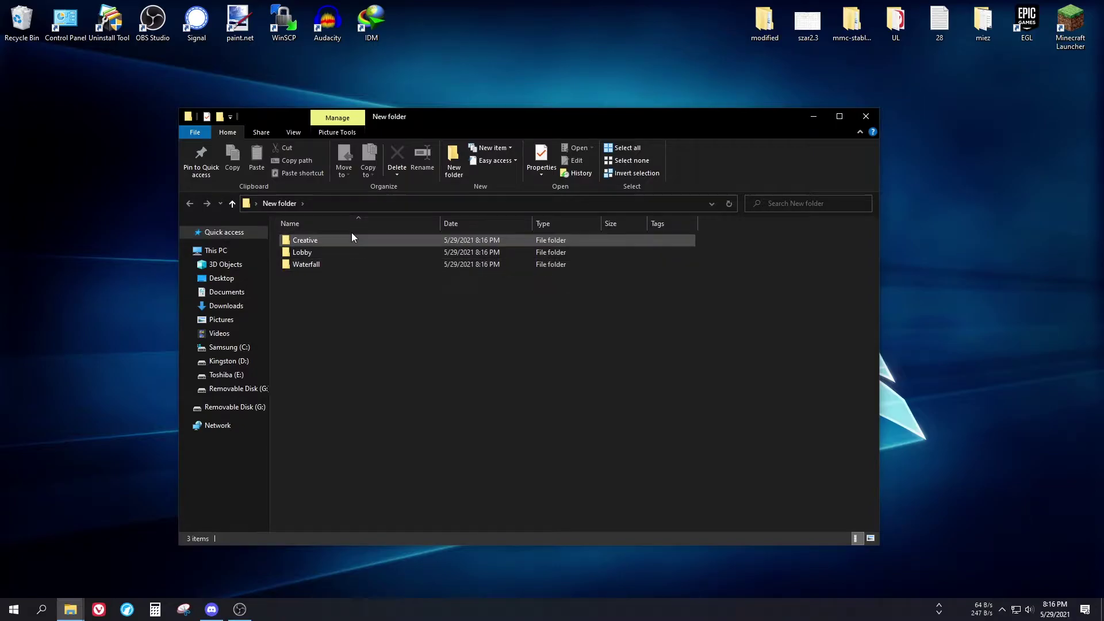
Step: Open config.yml from the Waterfall folder in Notepad++
left_click(322, 263)
double_click(322, 262)
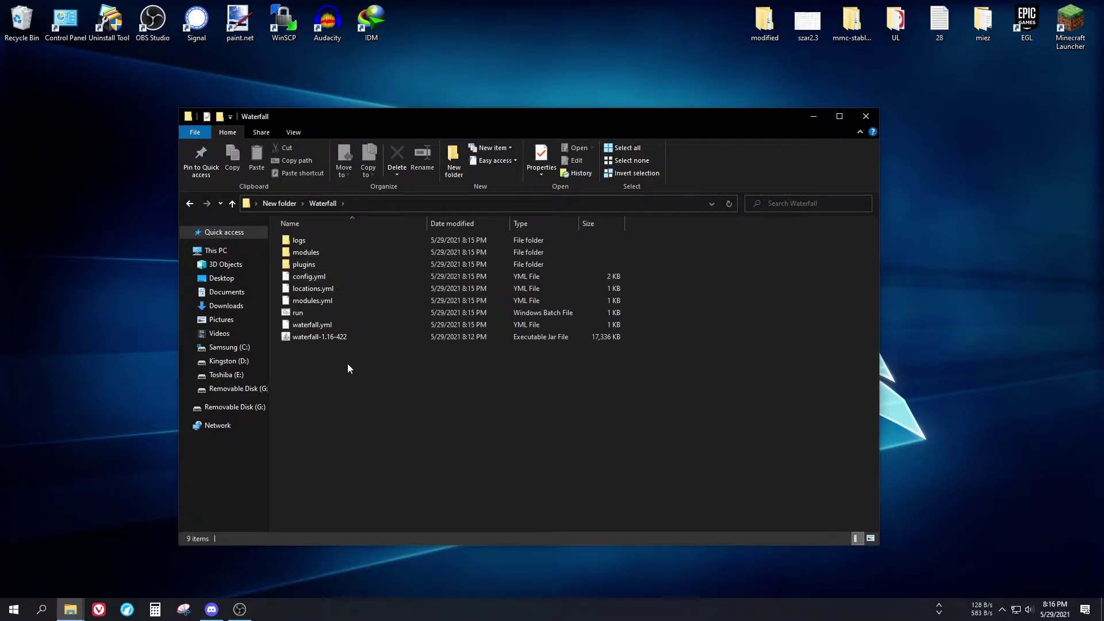
left_click(308, 280)
right_click(308, 280)
left_click(339, 327)
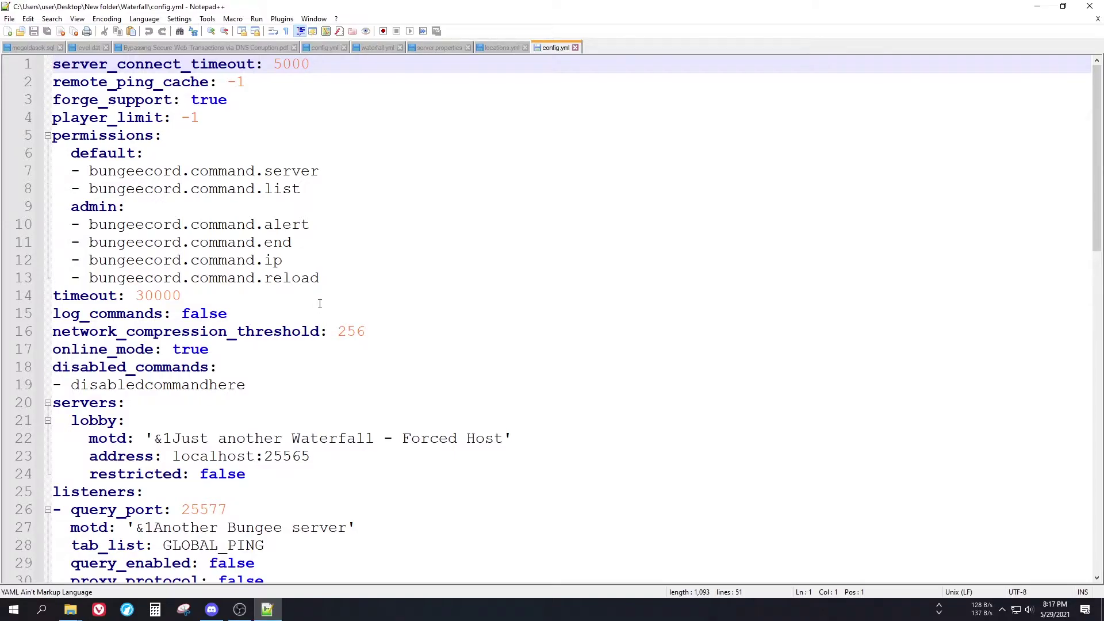
Step: Close all other open documents so only the Waterfall folder's config.yml remains
scroll(319, 304, "up", 1)
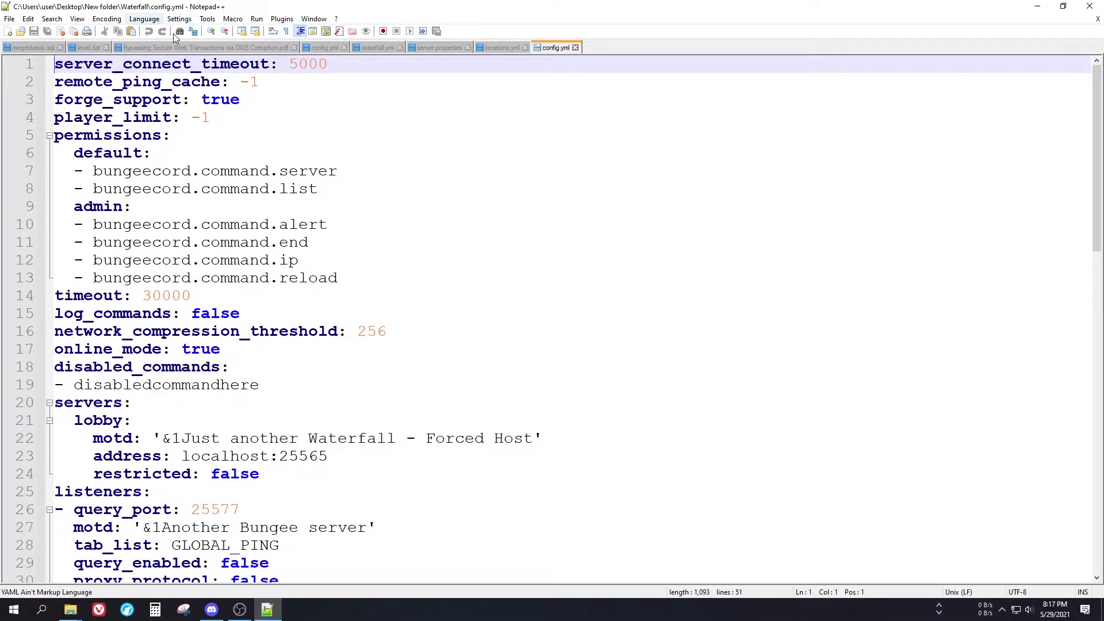
left_click(294, 47)
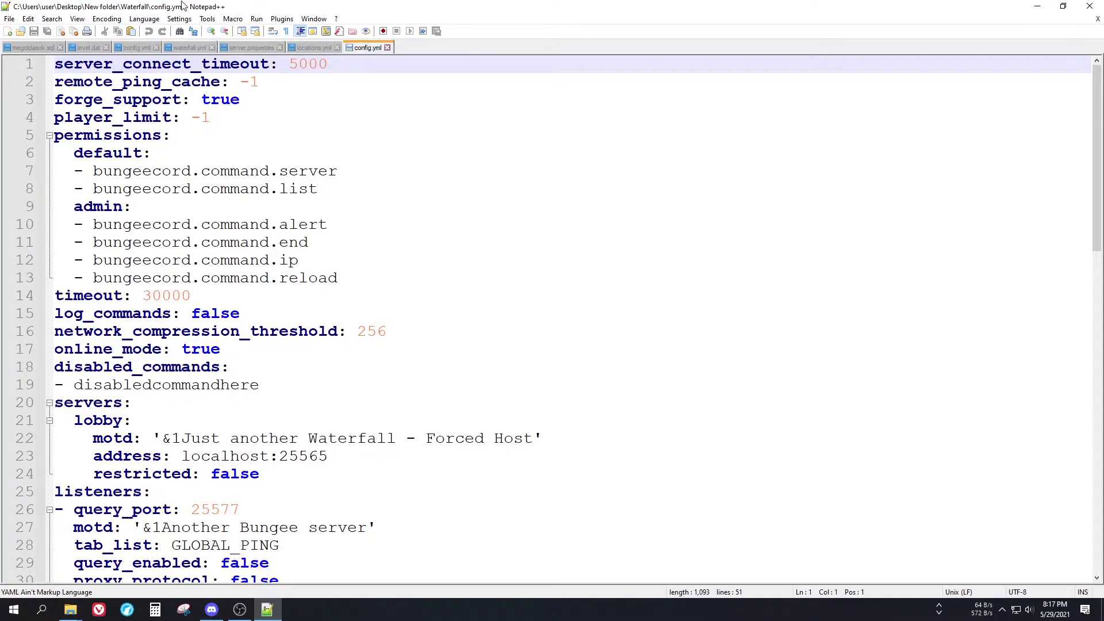
left_click(337, 48)
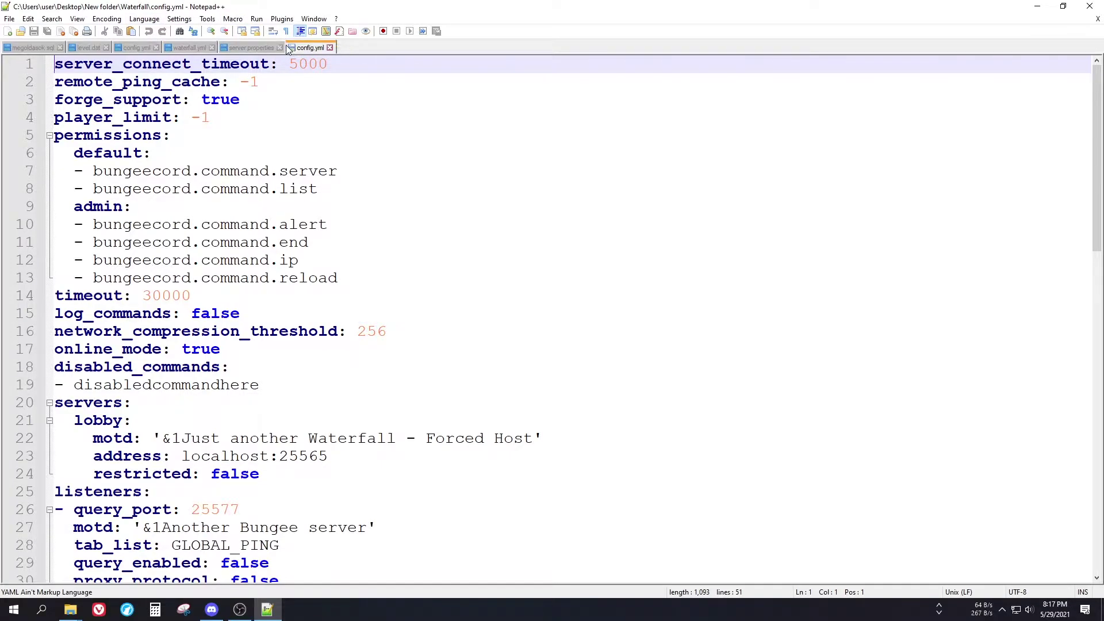
left_click(280, 47)
left_click(213, 47)
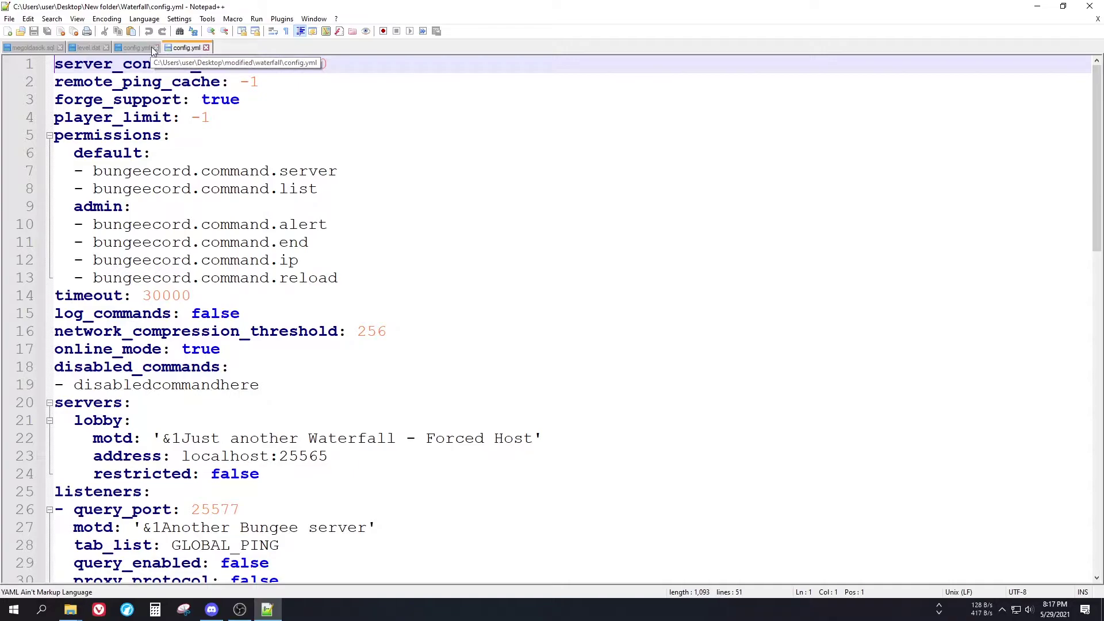
left_click(156, 47)
left_click(106, 47)
left_click(60, 47)
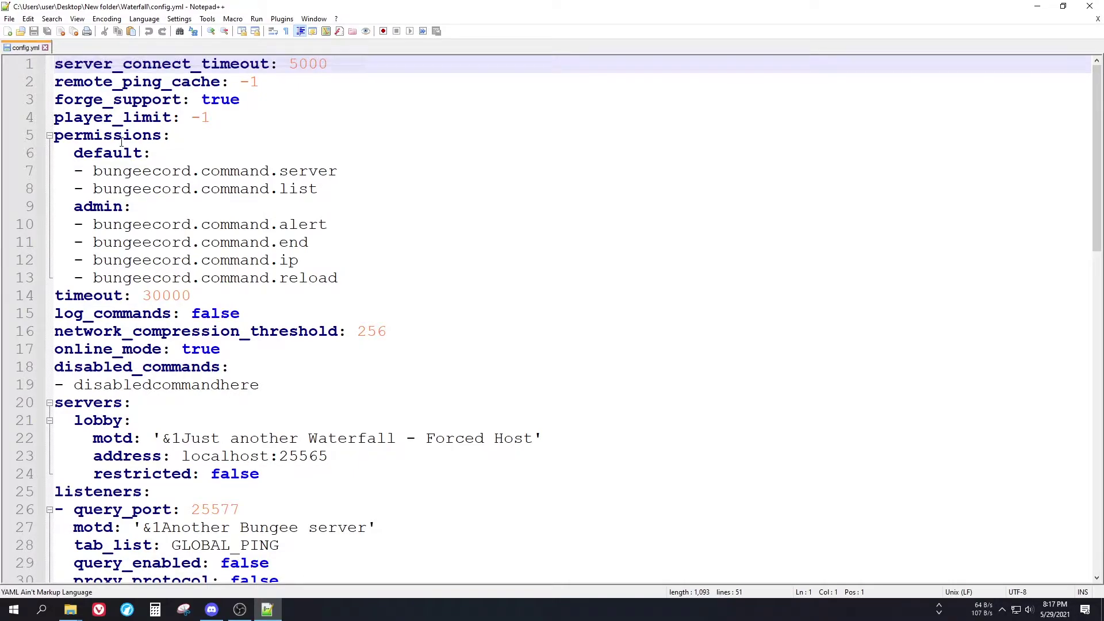
Step: Set forge_support to false in config.yml and save the file
left_click_drag(1097, 103, 1064, 103)
double_click(205, 103)
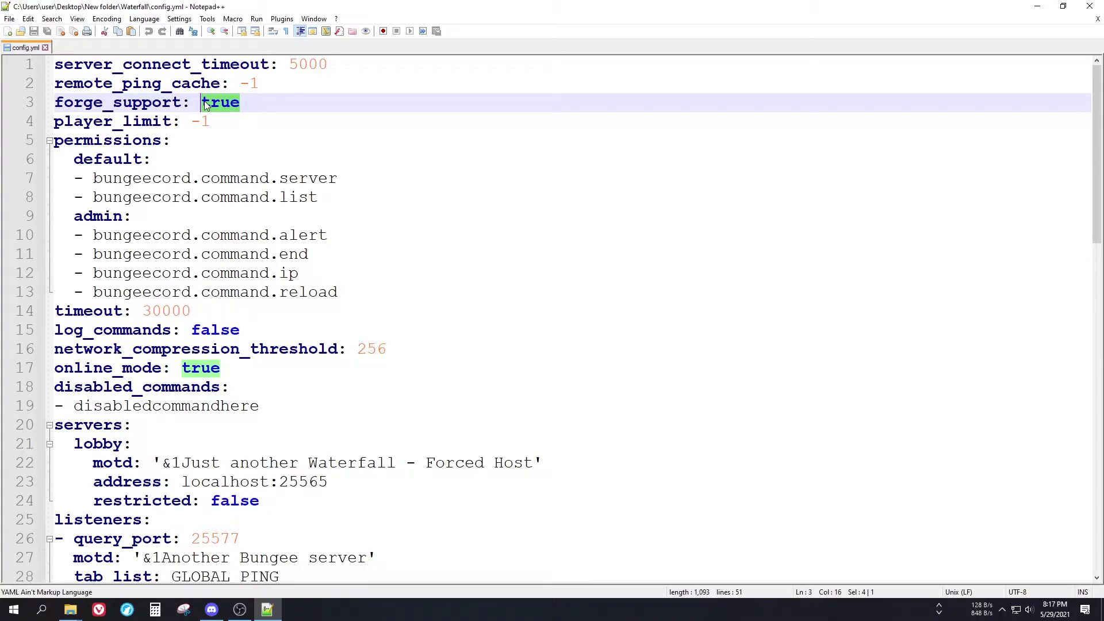
type("false")
key("ctrl+s")
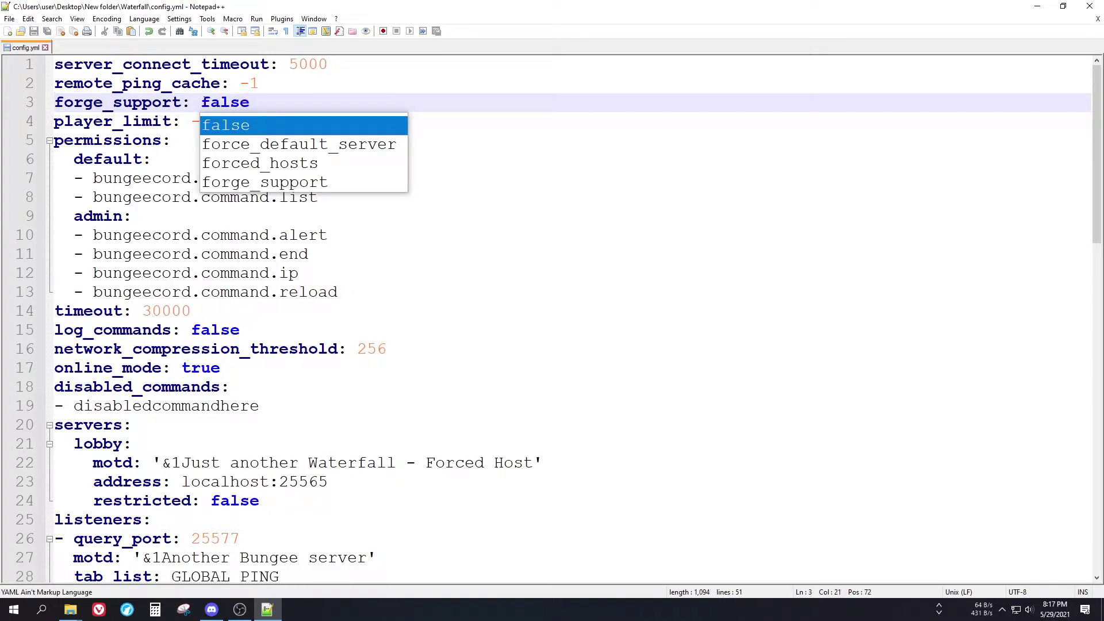
double_click(252, 100)
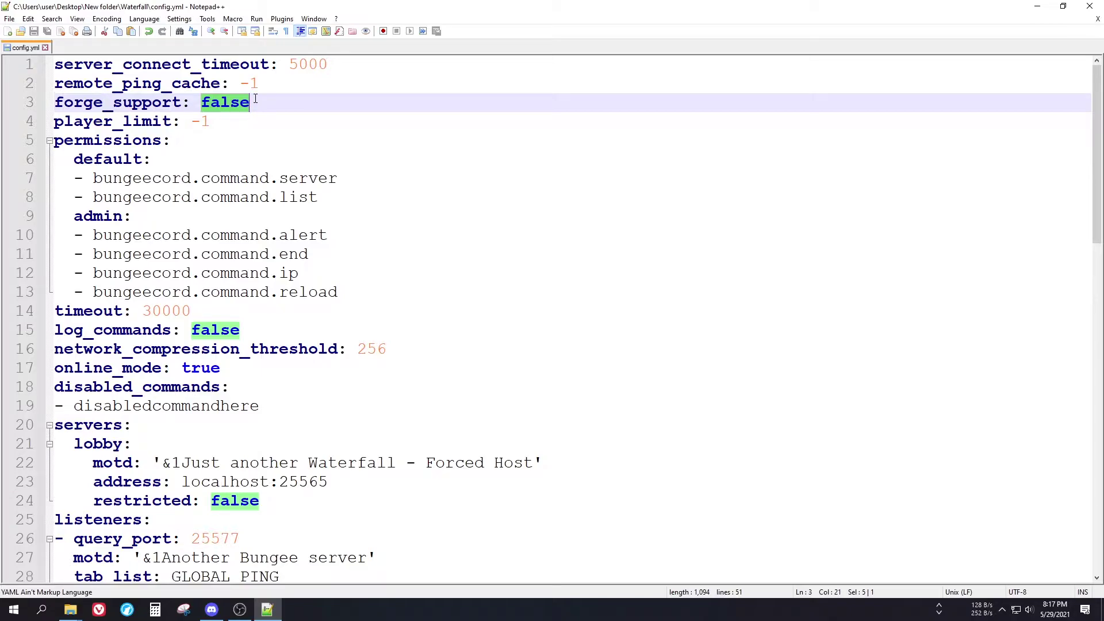
left_click(256, 100)
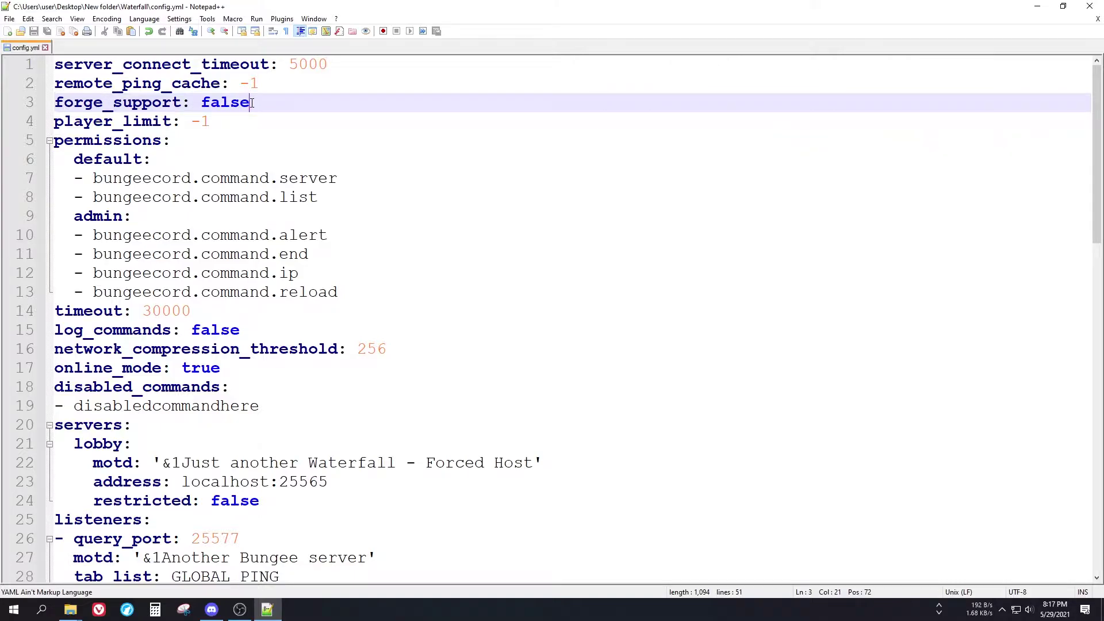
key("Left")
key("Left")
key("Left")
key("Right")
key("Right")
Step: Set log_commands to true in config.yml
double_click(598, 308)
left_click_drag(598, 330, 192, 330)
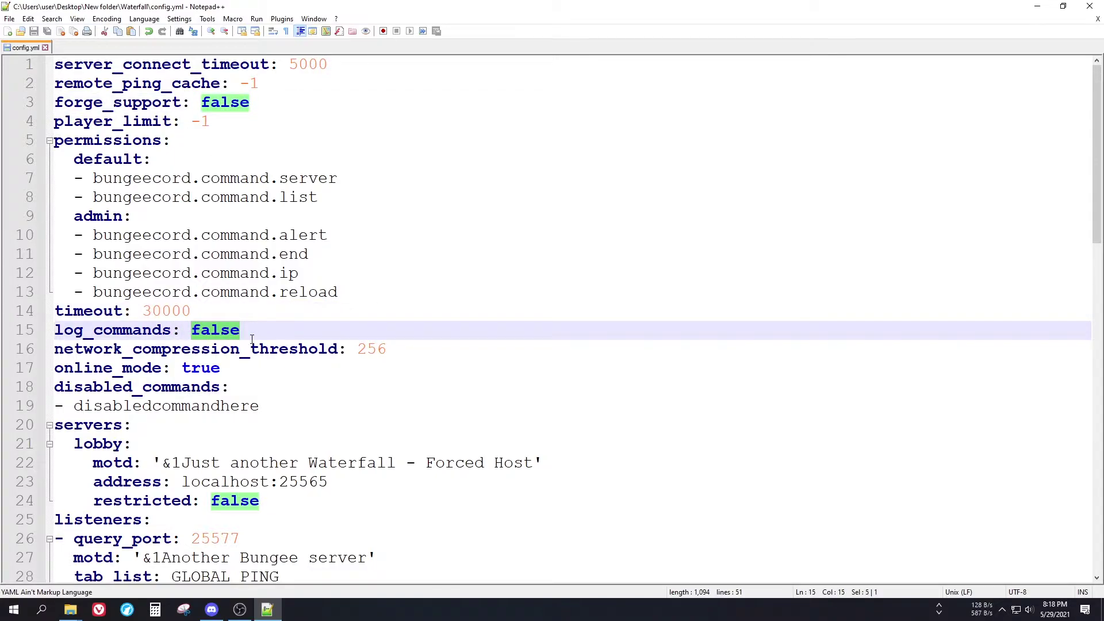
type("true")
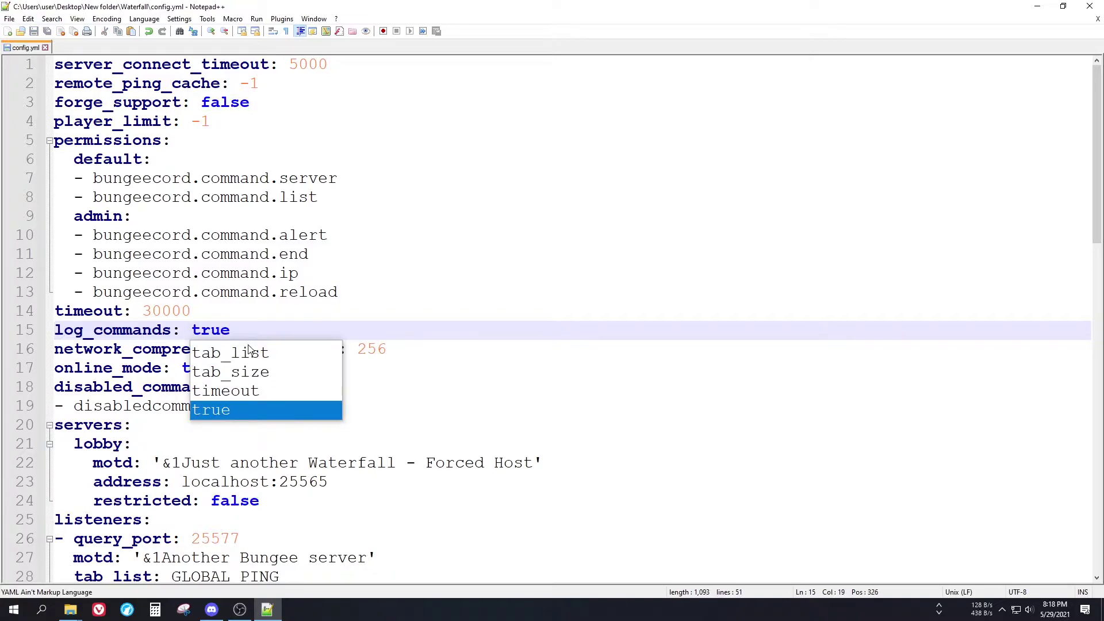
left_click(236, 318)
scroll(266, 344, "down", 2)
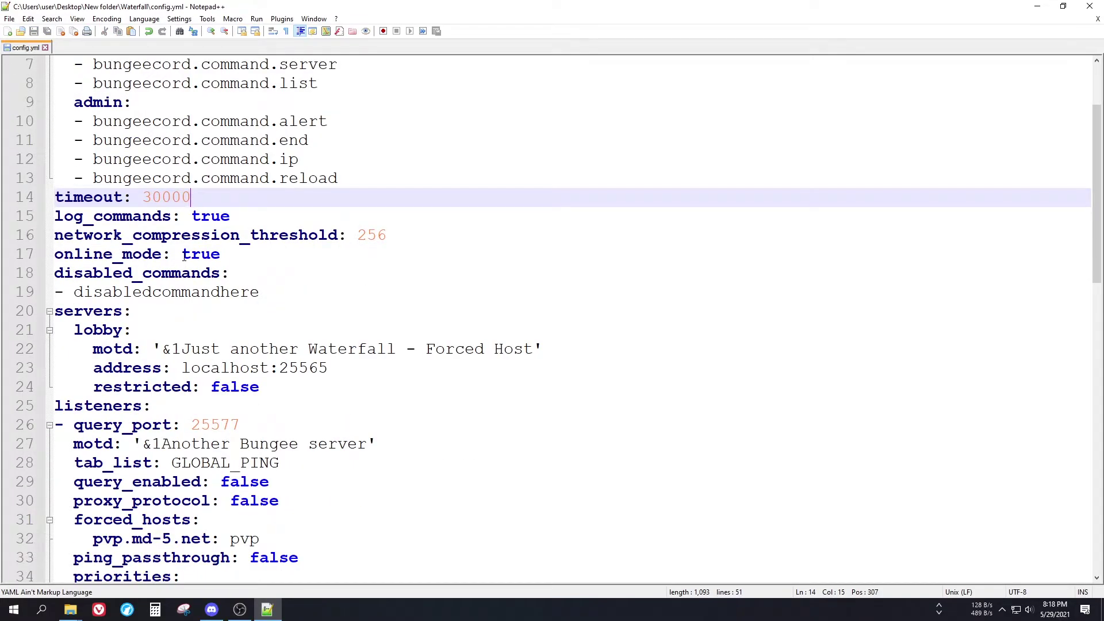
Step: Re-enter true as the online_mode value in config.yml and save the file
left_click_drag(182, 257, 222, 256)
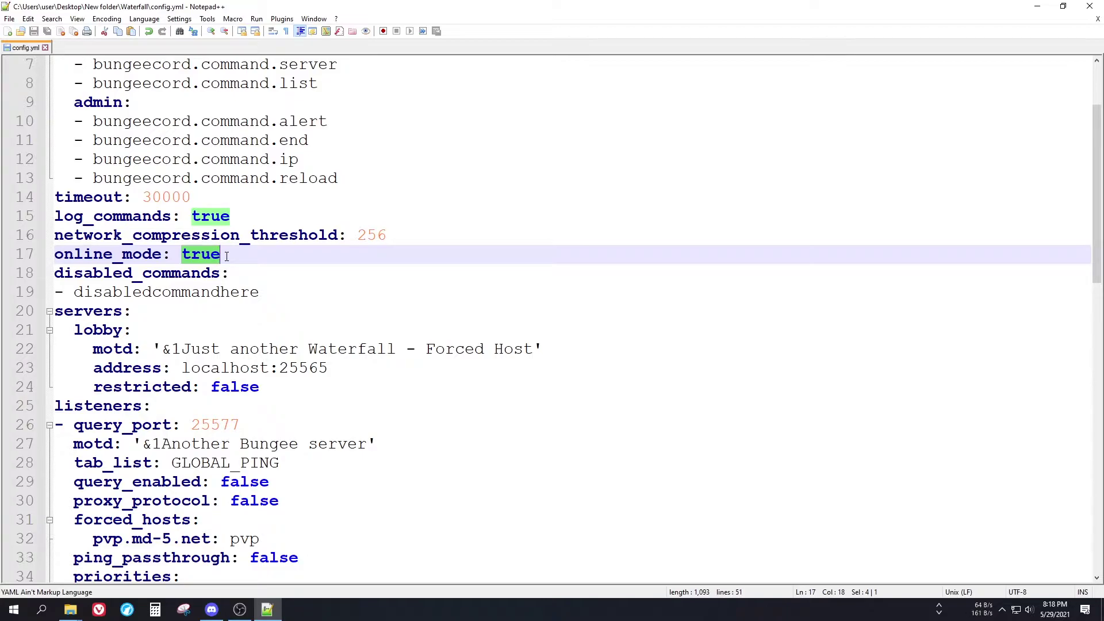
left_click(226, 257)
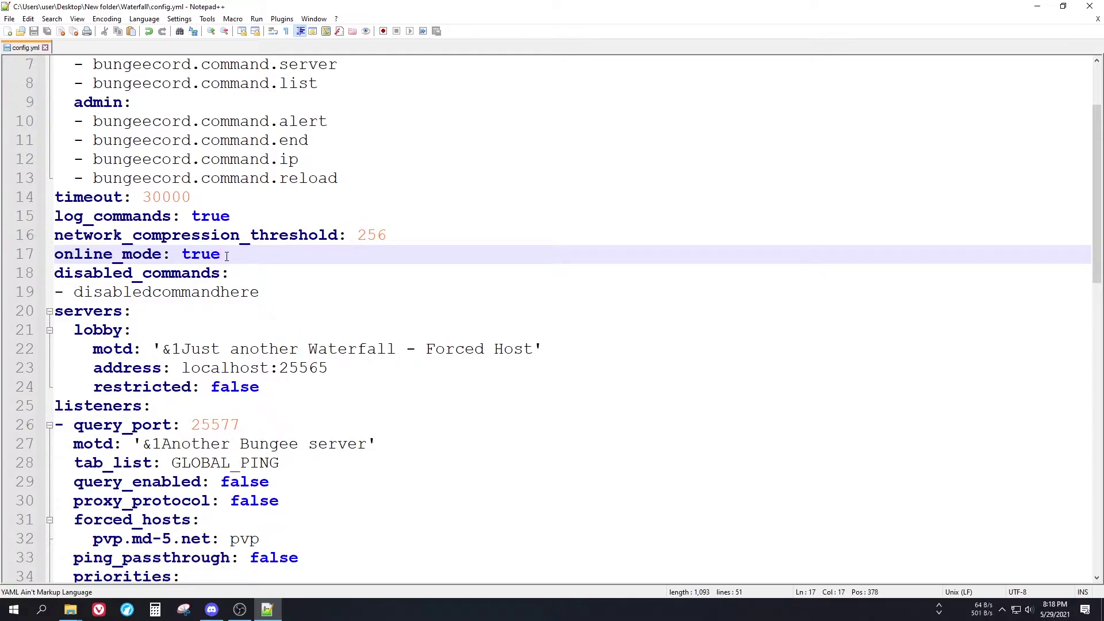
key("Left")
key("Left")
key("Left")
key("BackSpace")
key("BackSpace")
key("BackSpace")
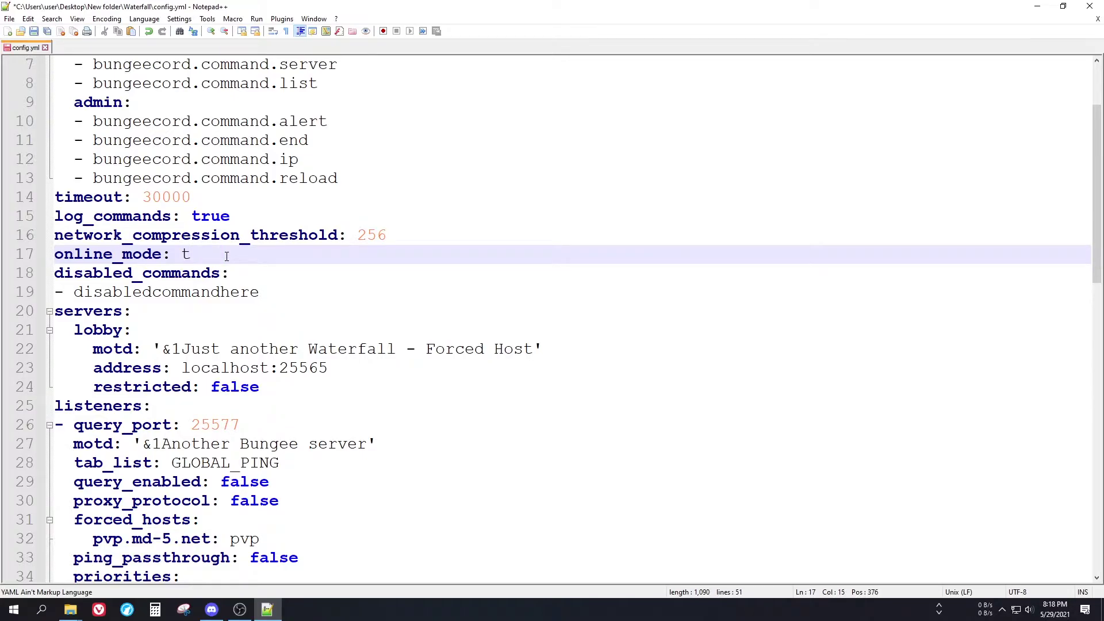
type("rue")
key("ctrl+s")
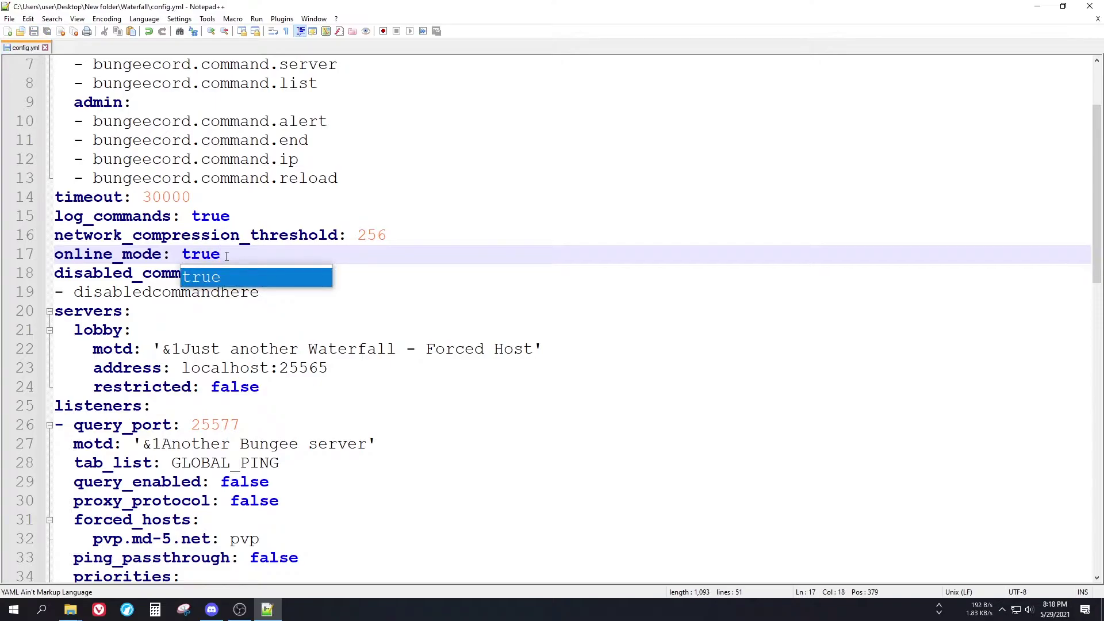
key("Escape")
left_click_drag(172, 256, 37, 258)
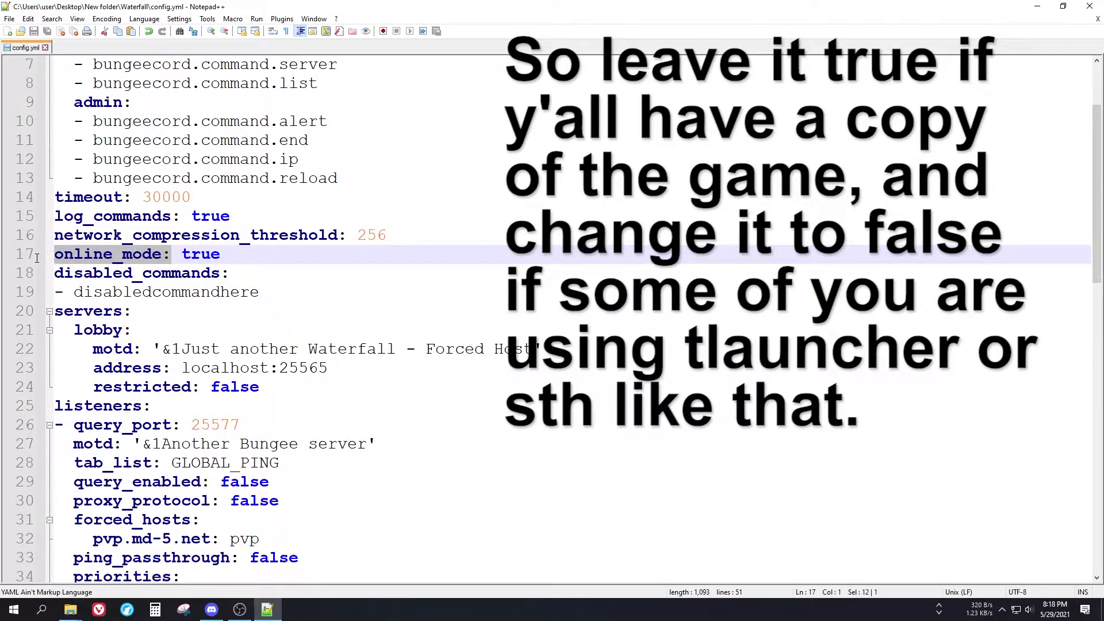
scroll(97, 268, "down", 1)
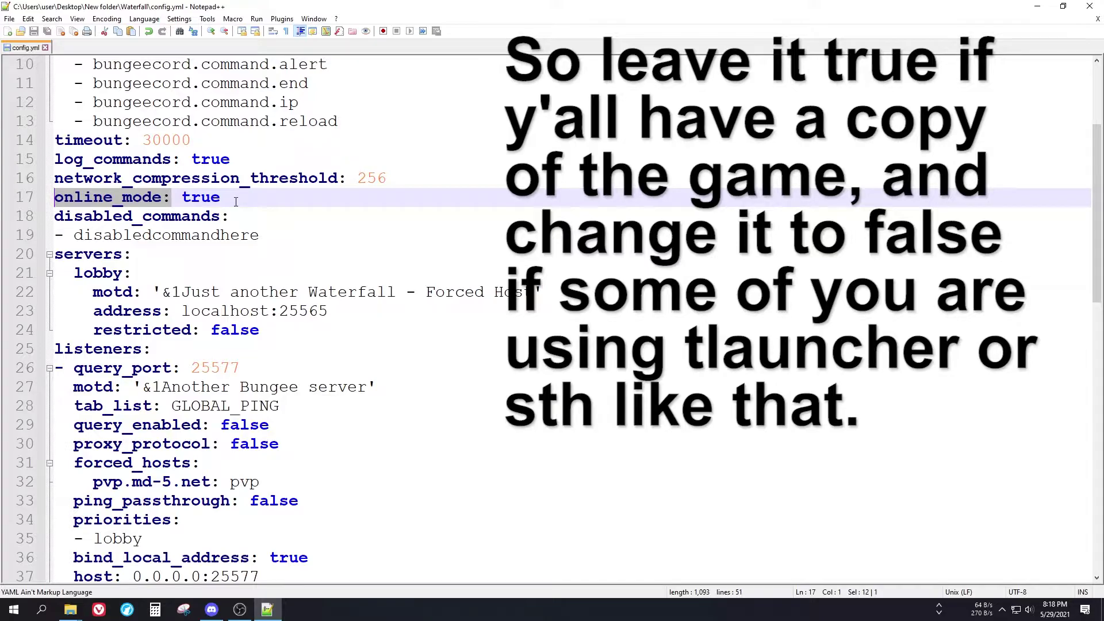
left_click_drag(235, 201, 181, 201)
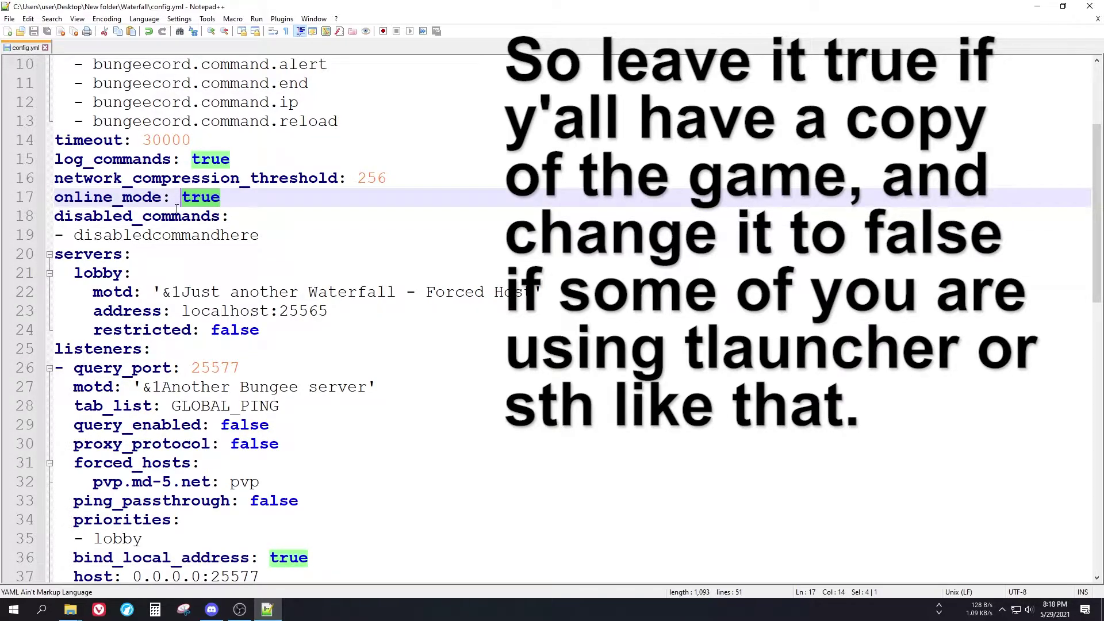
Step: Set the listener's query_port to 32000 and save config.yml
scroll(164, 217, "down", 3)
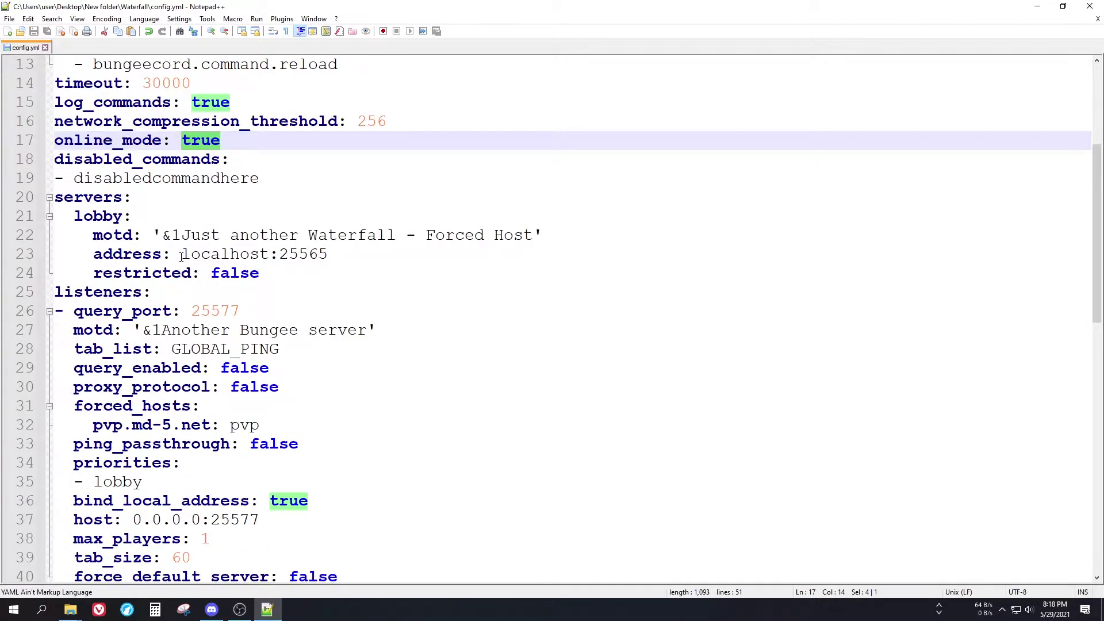
double_click(303, 140)
left_click_drag(191, 197, 273, 196)
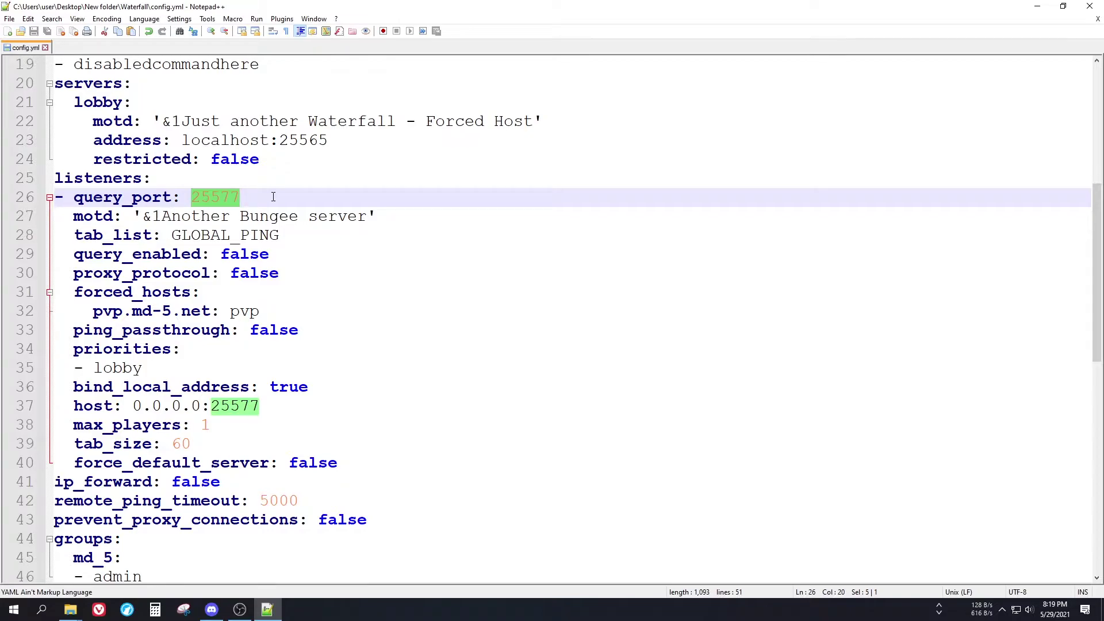
type("32")
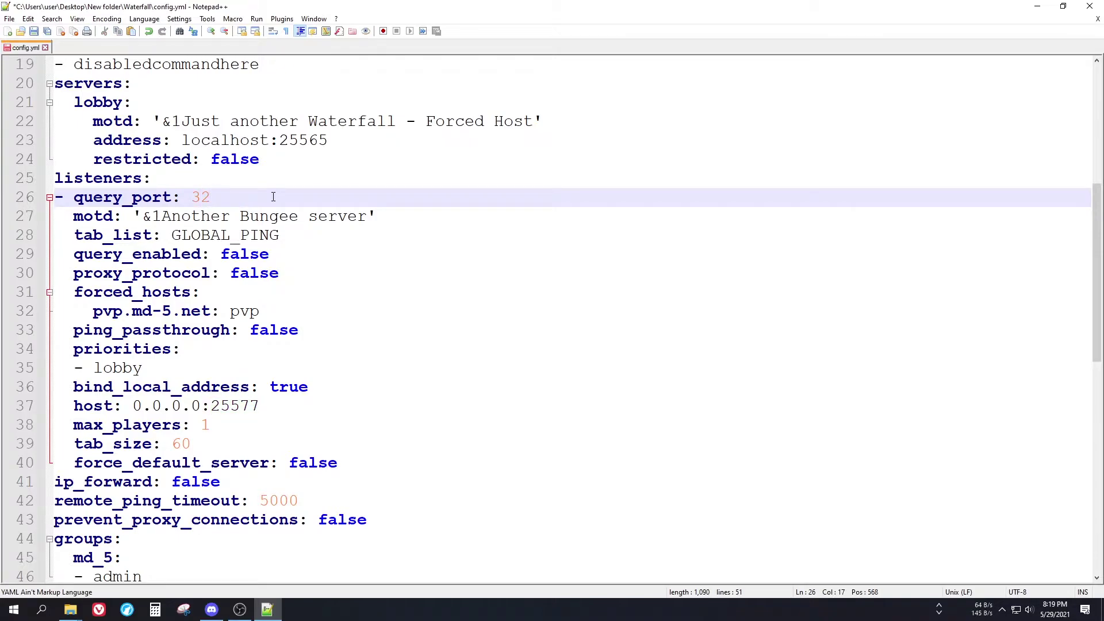
type("000")
key("ctrl+s")
Step: Copy the query_port value into the port of the listener's host address, making it 0.0.0.0:32000, and save
key("ctrl+shift+Left")
key("ctrl+c")
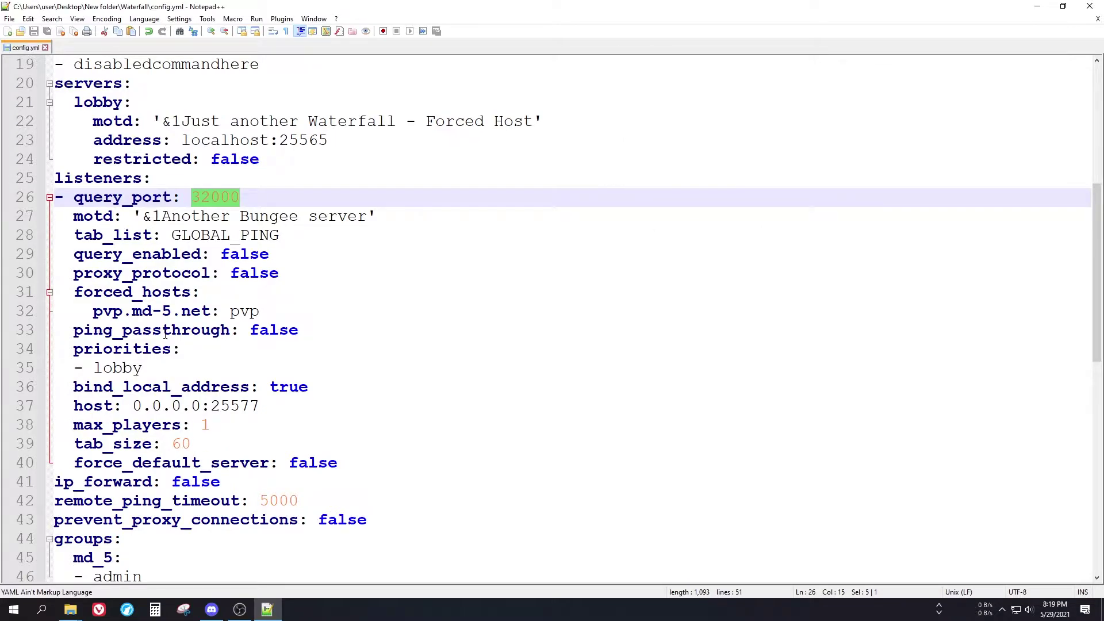
scroll(211, 286, "down", 1)
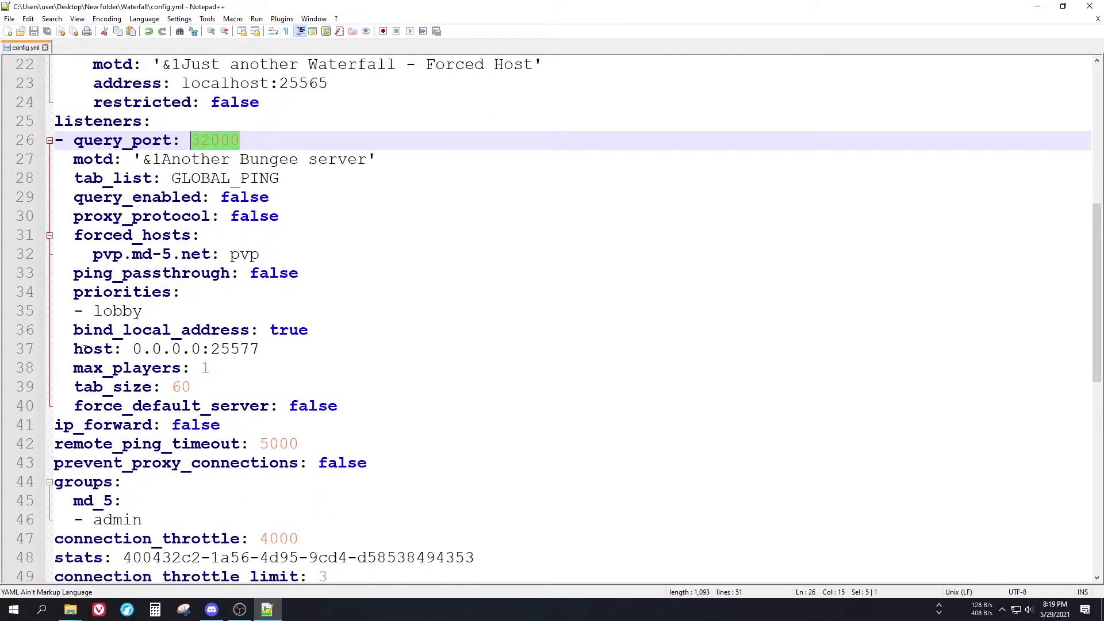
left_click_drag(74, 348, 210, 349)
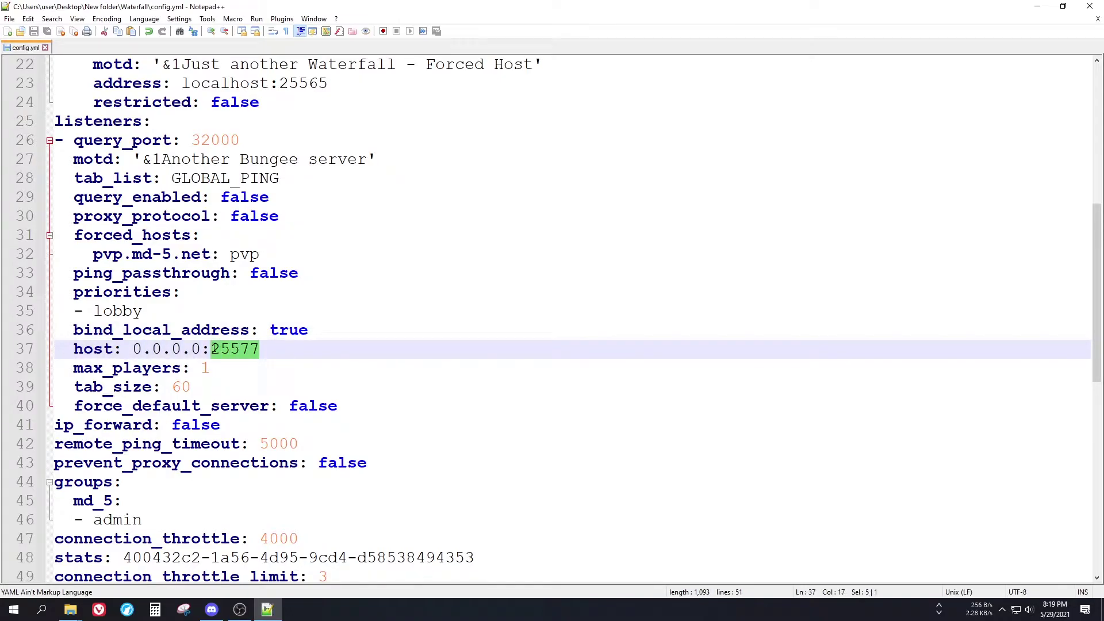
key("ctrl+v")
scroll(192, 340, "up", 2)
left_click_drag(192, 253, 288, 256)
scroll(288, 257, "down", 3)
key("ctrl+s")
left_click(214, 311)
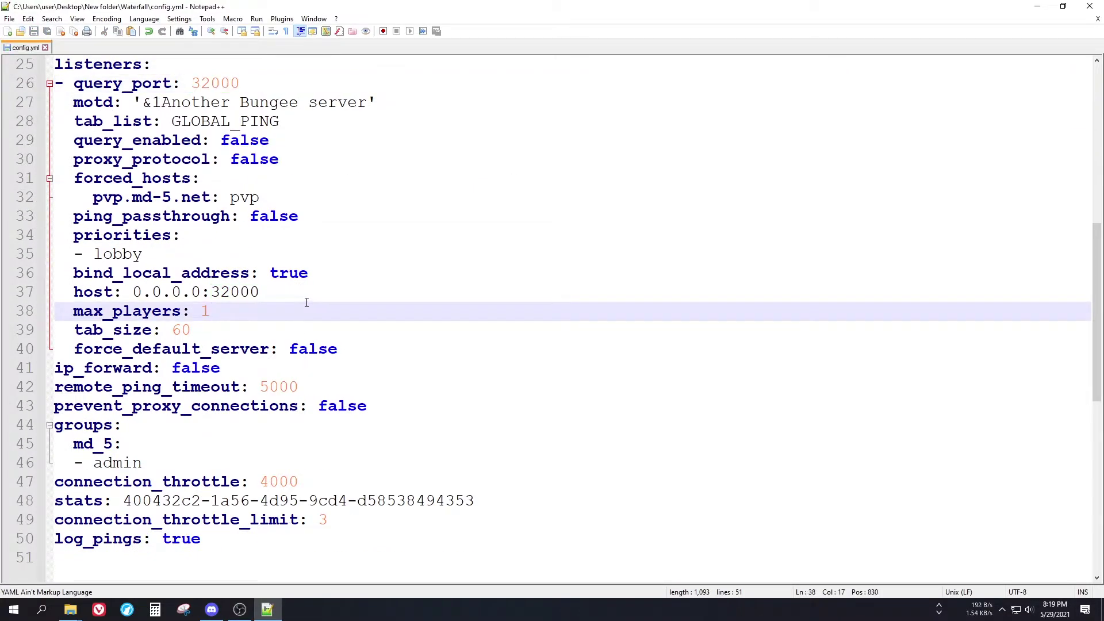
Step: Set the lobby server's address to localhost:32001 and save the file
scroll(303, 293, "up", 1)
scroll(230, 325, "up", 1)
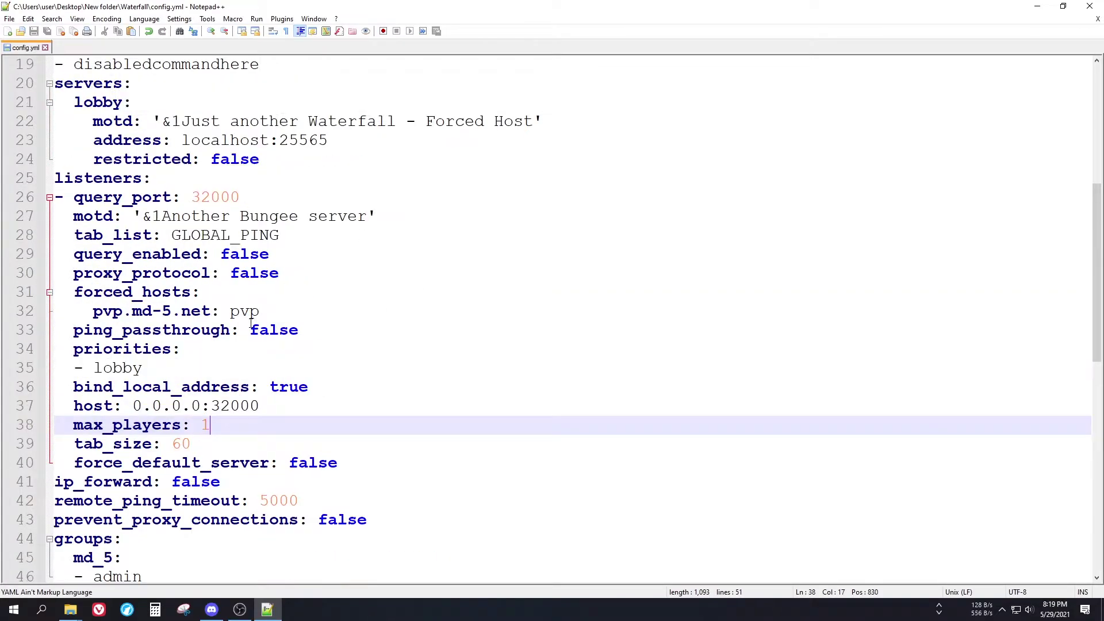
scroll(278, 170, "up", 1)
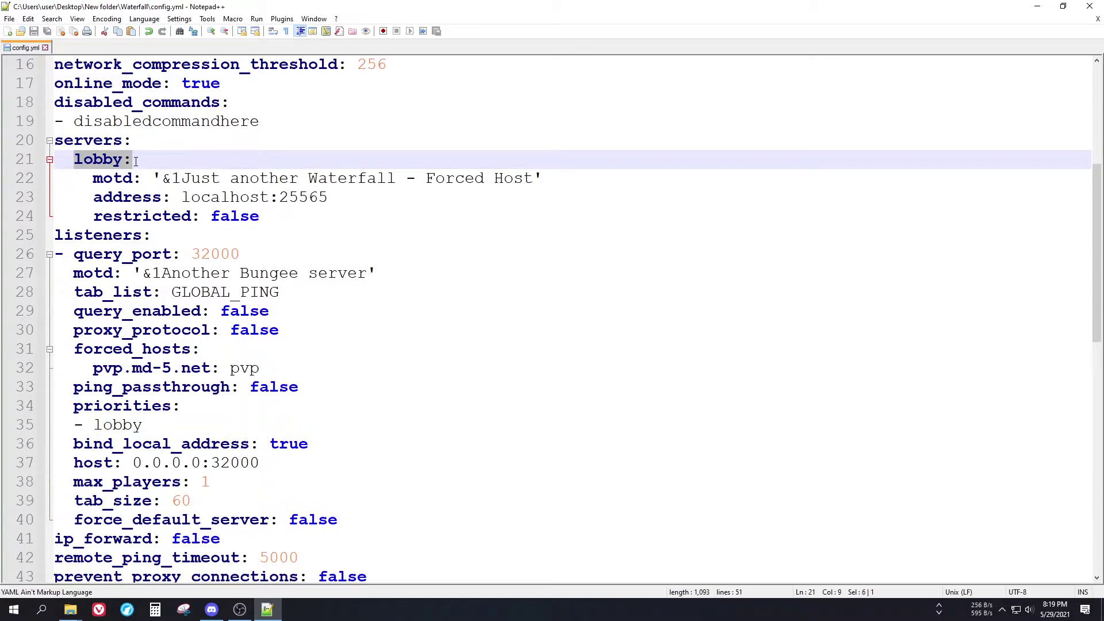
left_click_drag(280, 197, 329, 198)
type("32000")
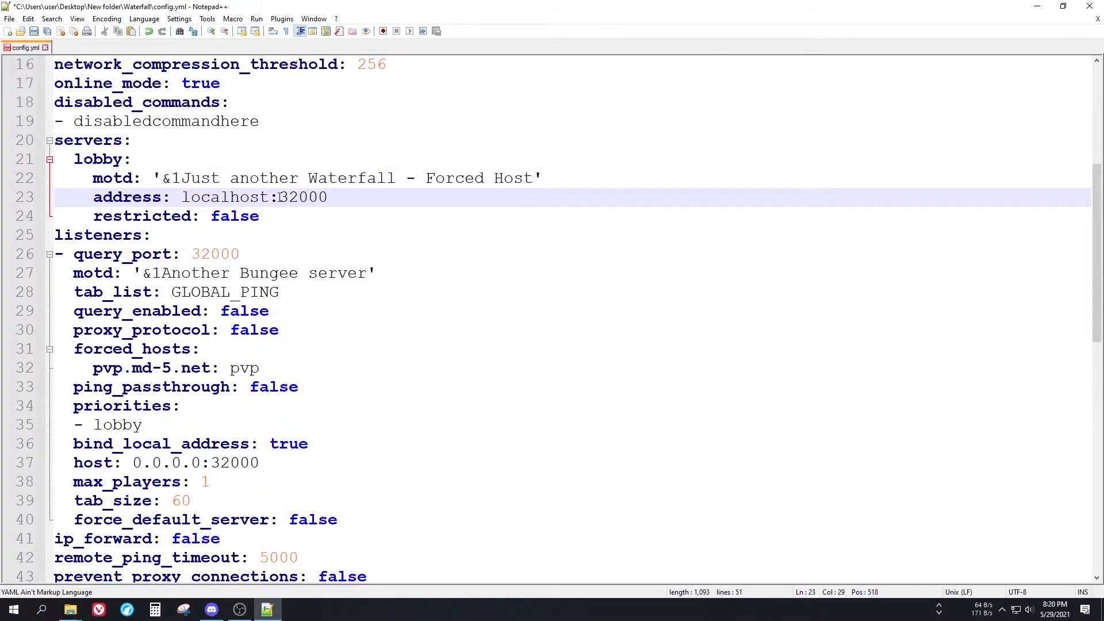
key("BackSpace")
type("1")
key("ctrl+s")
left_click_drag(351, 197, 279, 197)
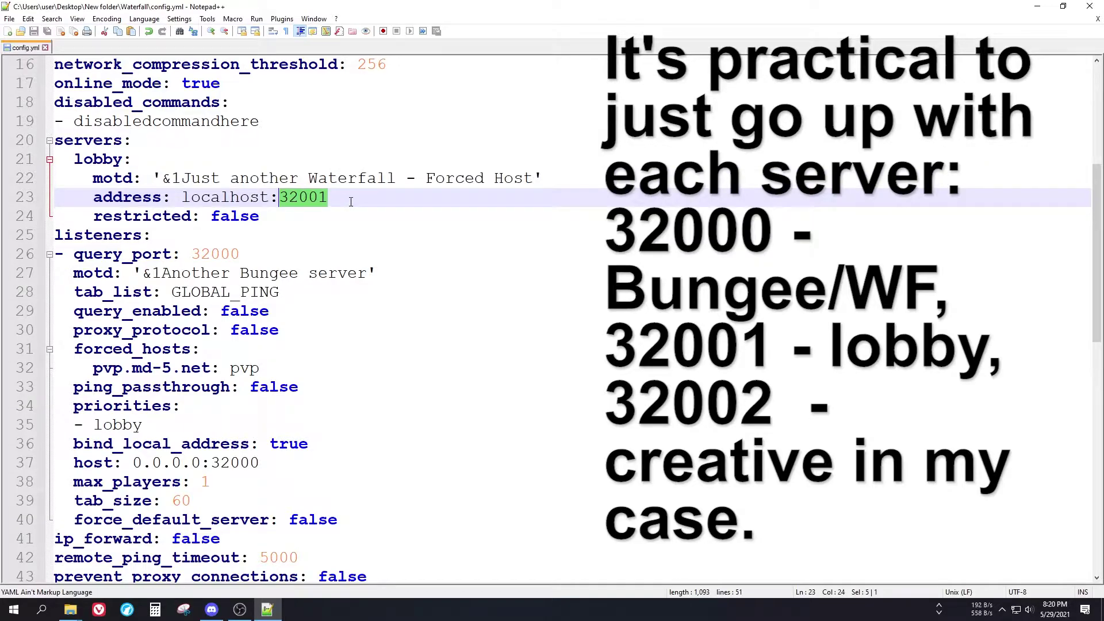
Step: Duplicate the lobby server block directly below itself, rename the copy to creative, and save
left_click(342, 214)
key("Return")
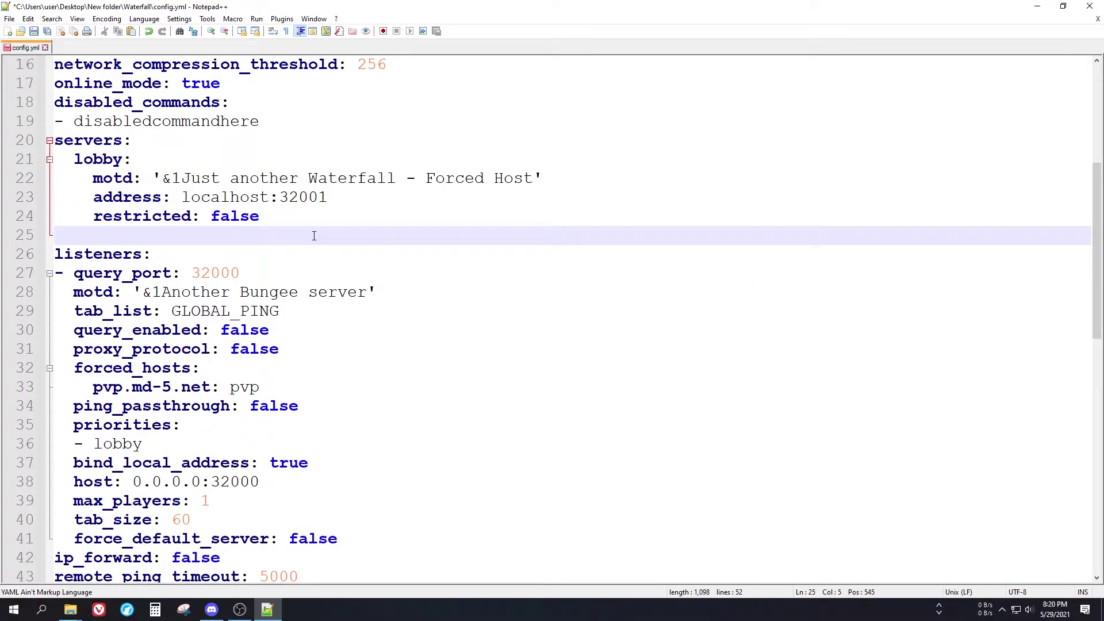
left_click_drag(76, 159, 284, 214)
key("ctrl+c")
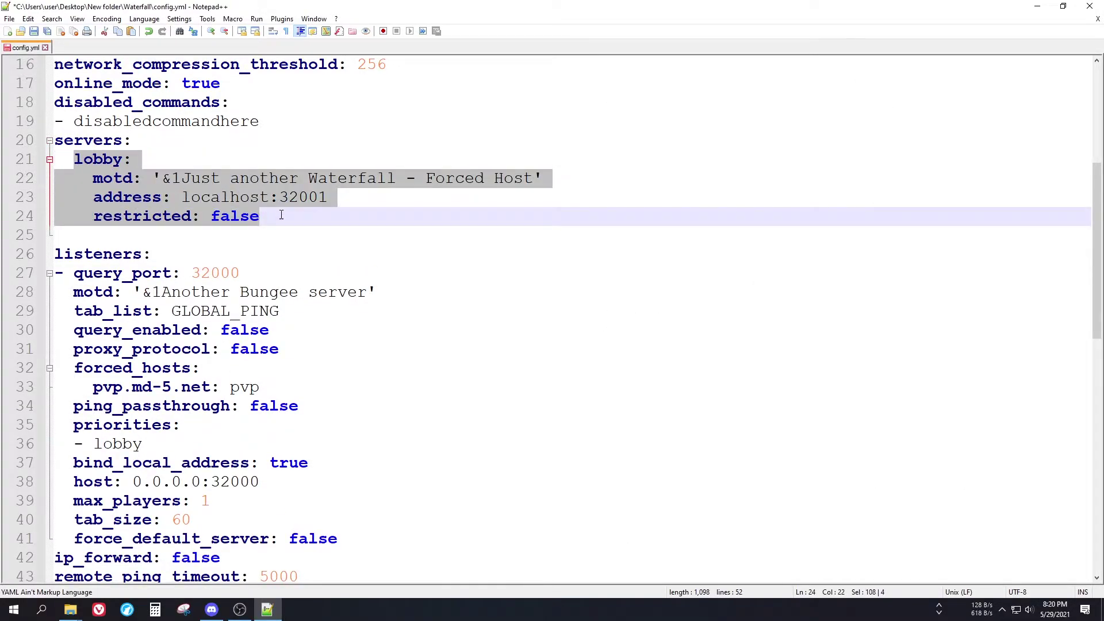
left_click(113, 241)
key("ctrl+v")
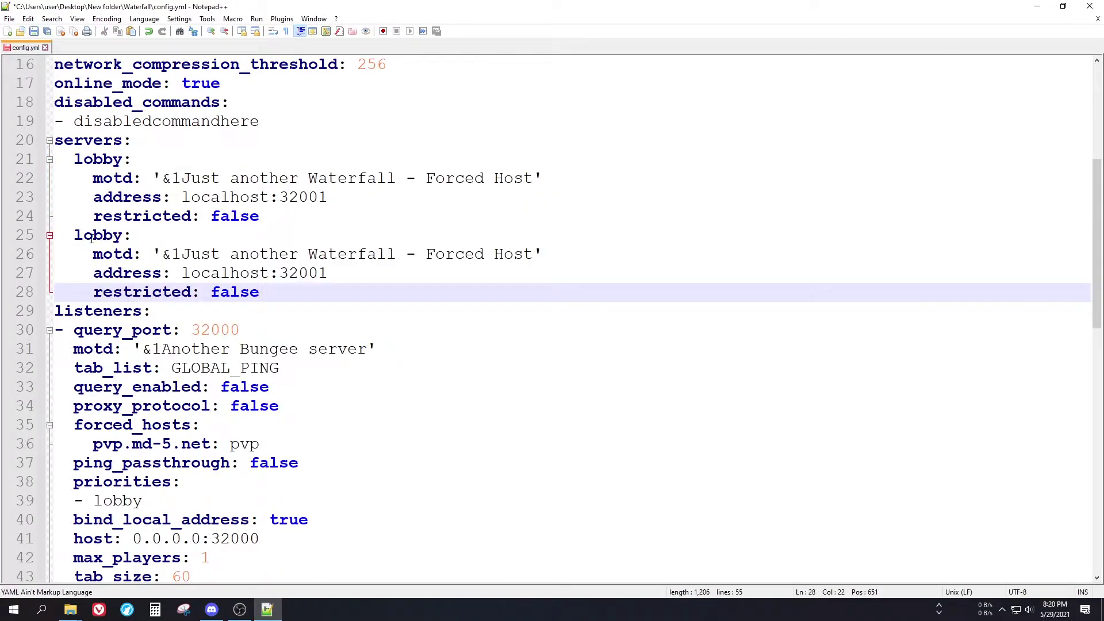
double_click(98, 235)
type("creative:")
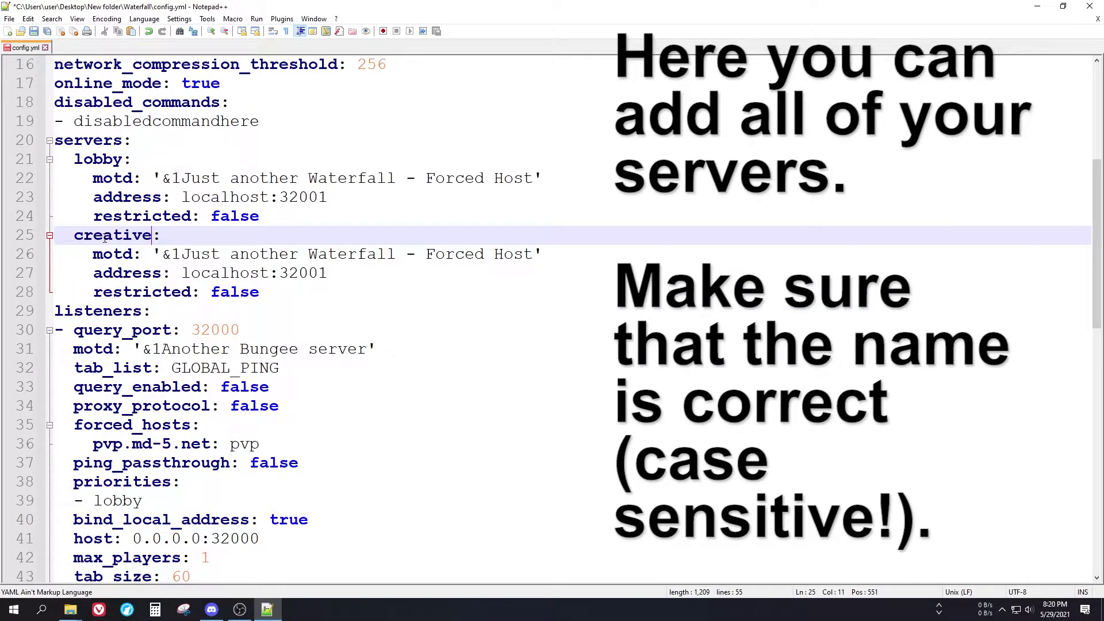
key("ctrl+s")
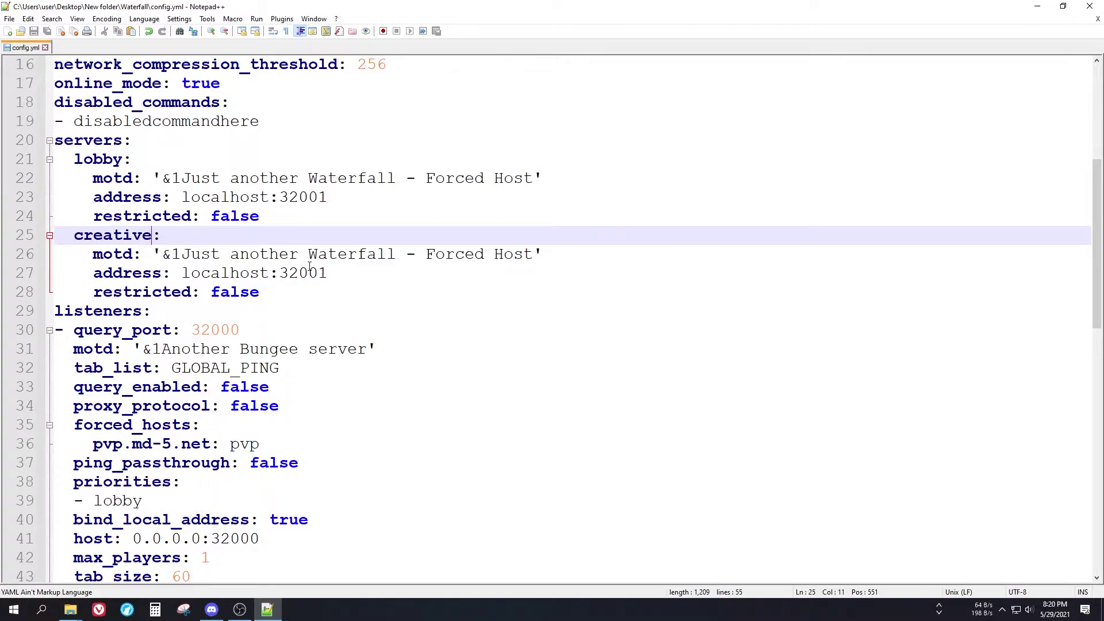
Step: Set the creative server's address to localhost:32002 and save the file
left_click_drag(328, 273, 320, 273)
type("2")
key("ctrl+s")
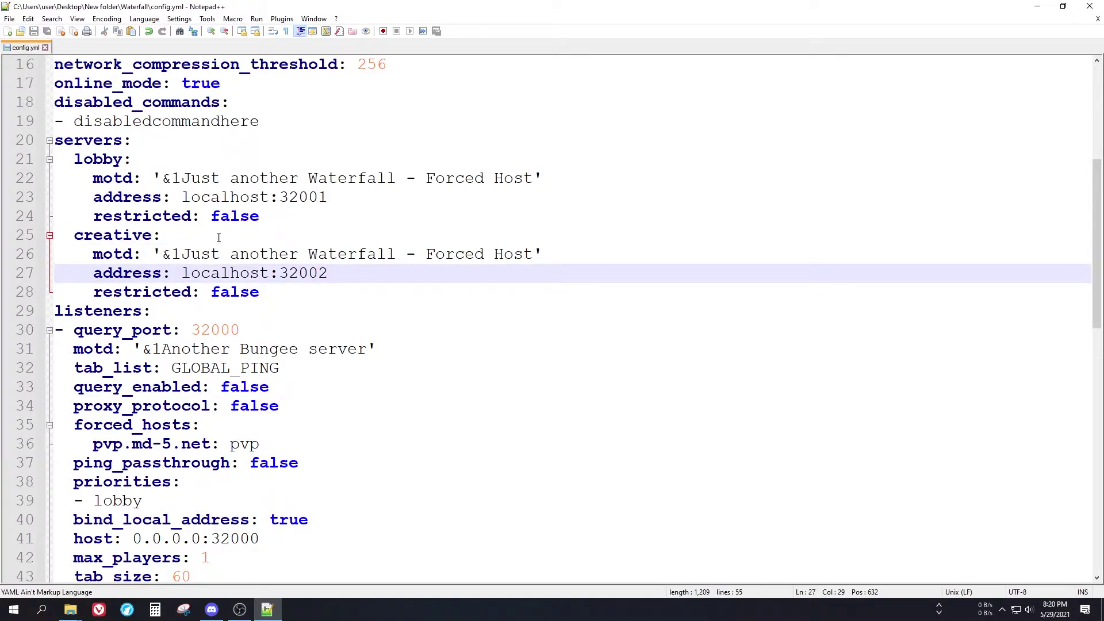
Step: Review the creative server's motd, the lobby and creative server names, and the listener's priorities list
scroll(317, 186, "down", 1)
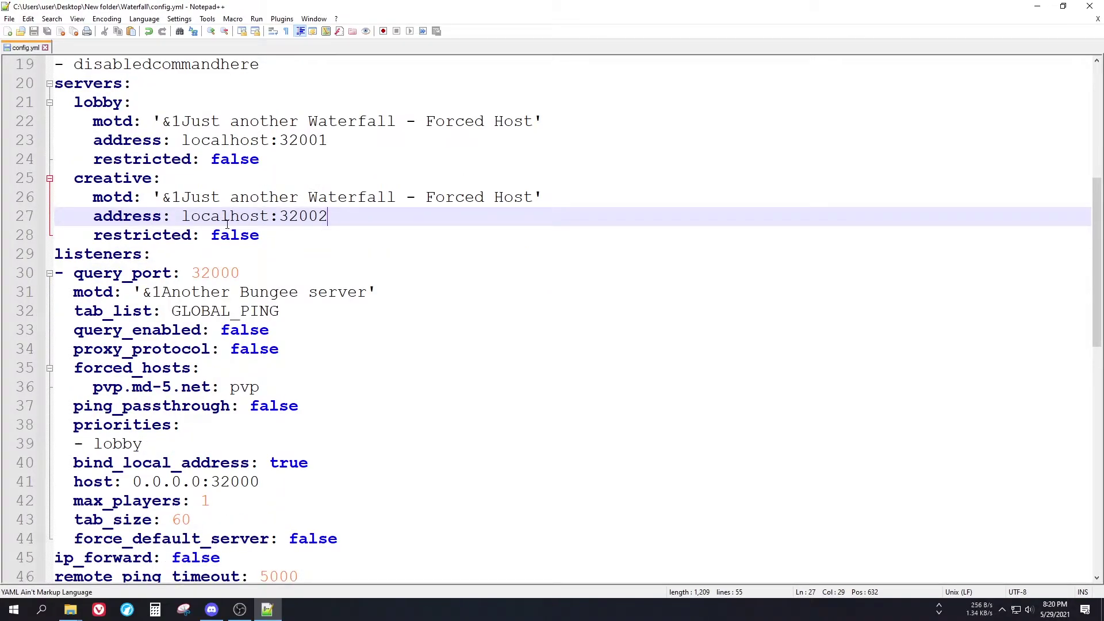
left_click(180, 197)
key("shift+Right")
key("shift+Right")
key("shift+Right")
key("shift+Right")
key("shift+Right")
key("shift+Right")
key("shift+Right")
key("shift+Right")
key("shift+Right")
key("shift+Right")
key("shift+Right")
key("shift+Right")
key("shift+Right")
key("shift+Right")
key("shift+Right")
key("shift+Right")
key("shift+Right")
key("shift+Right")
key("shift+Right")
key("shift+Right")
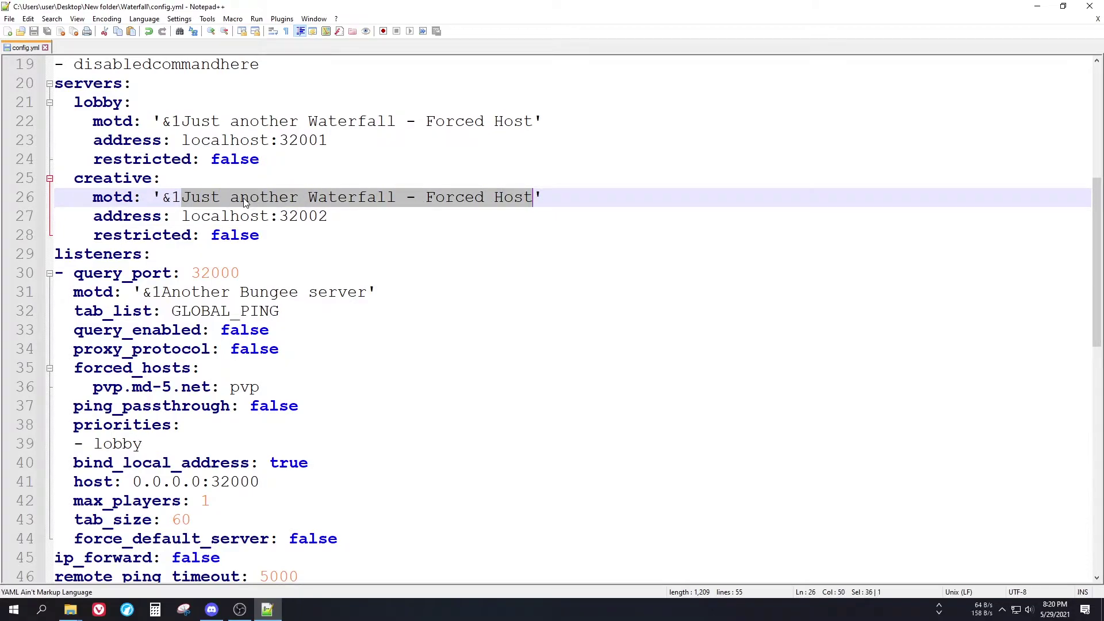
left_click_drag(74, 103, 112, 102)
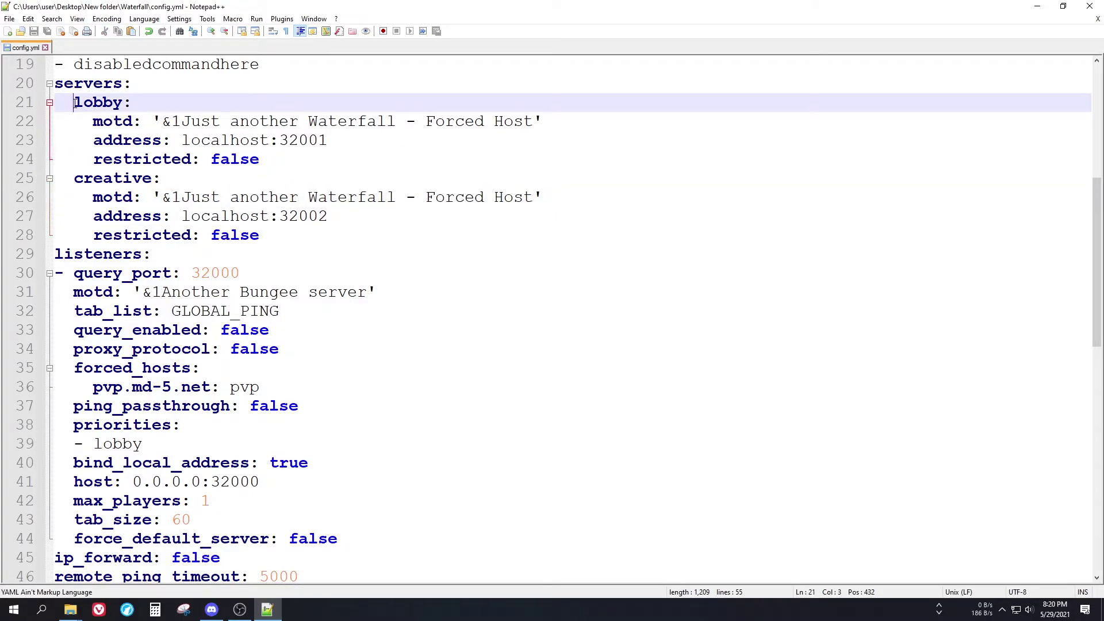
left_click_drag(79, 174, 153, 179)
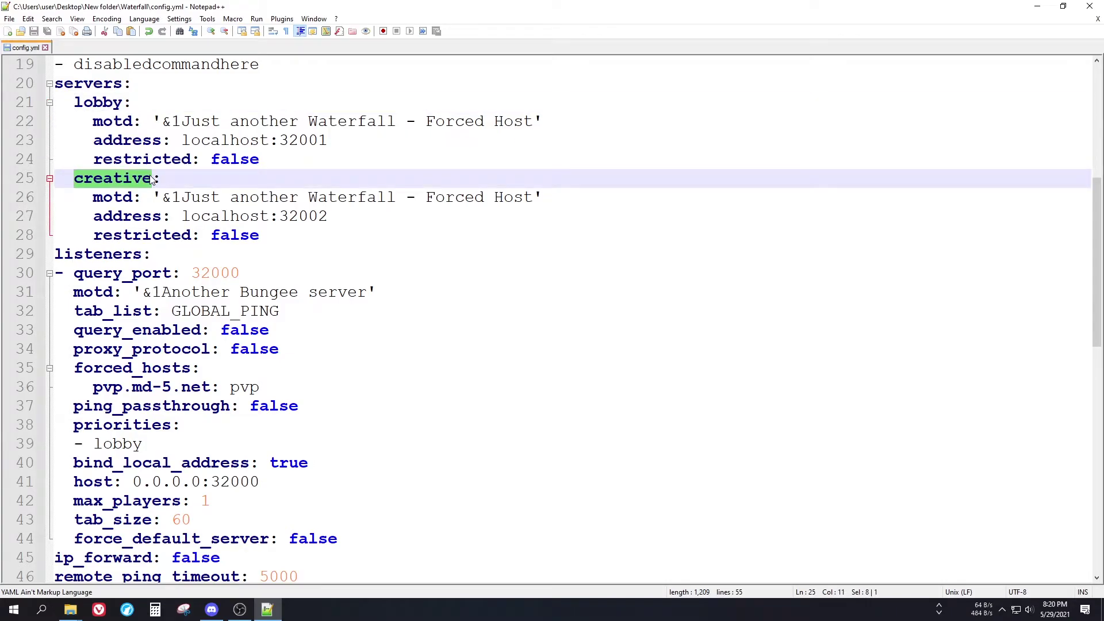
scroll(153, 179, "down", 1)
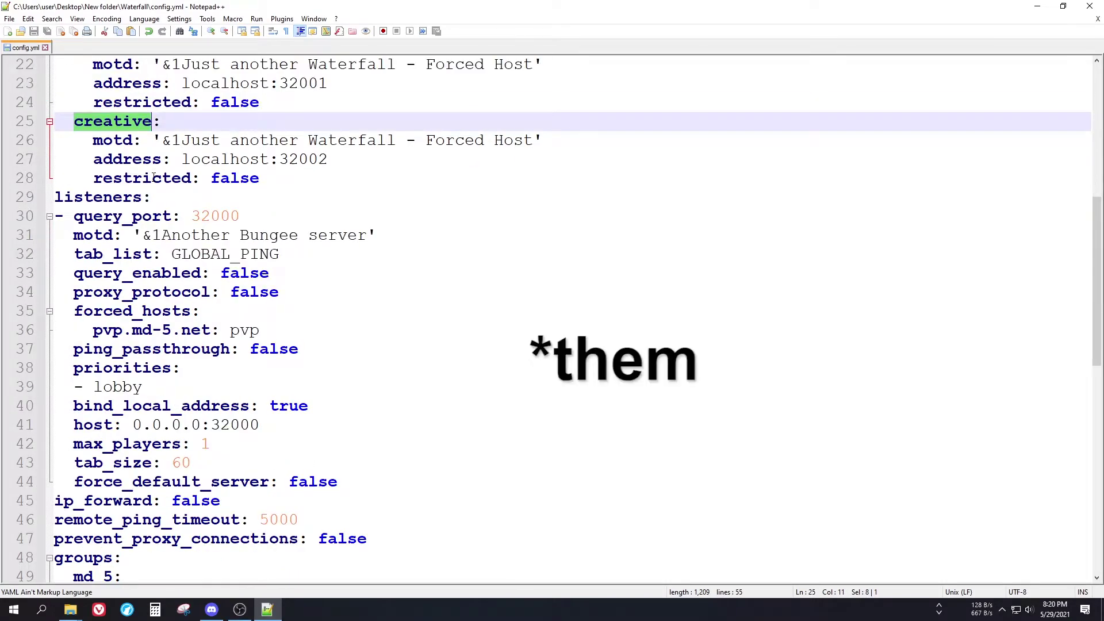
scroll(153, 168, "down", 1)
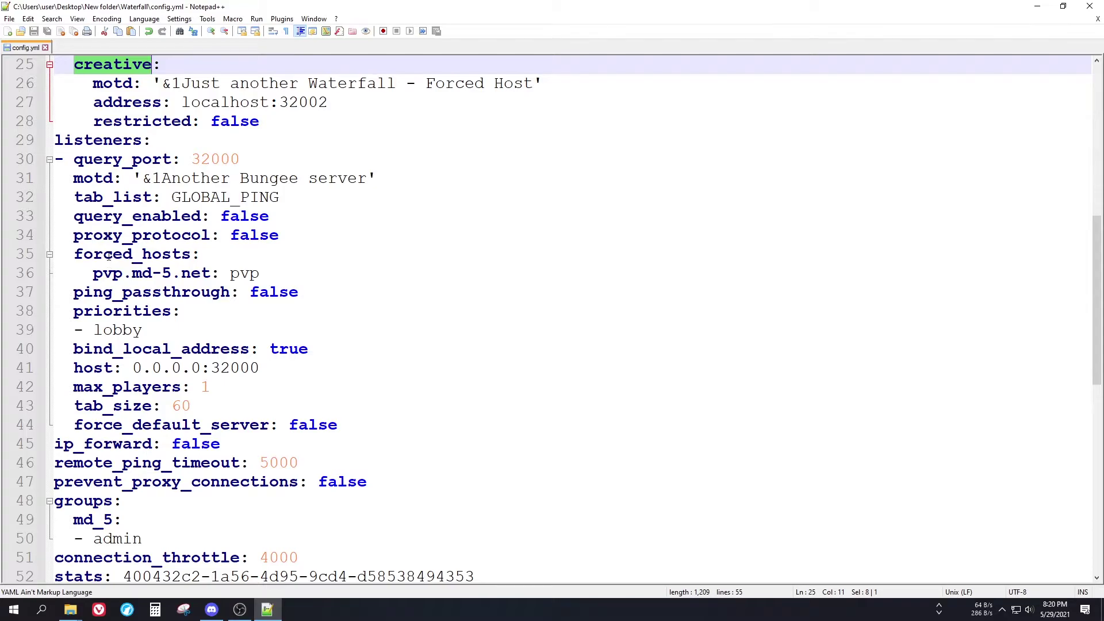
scroll(117, 282, "down", 1)
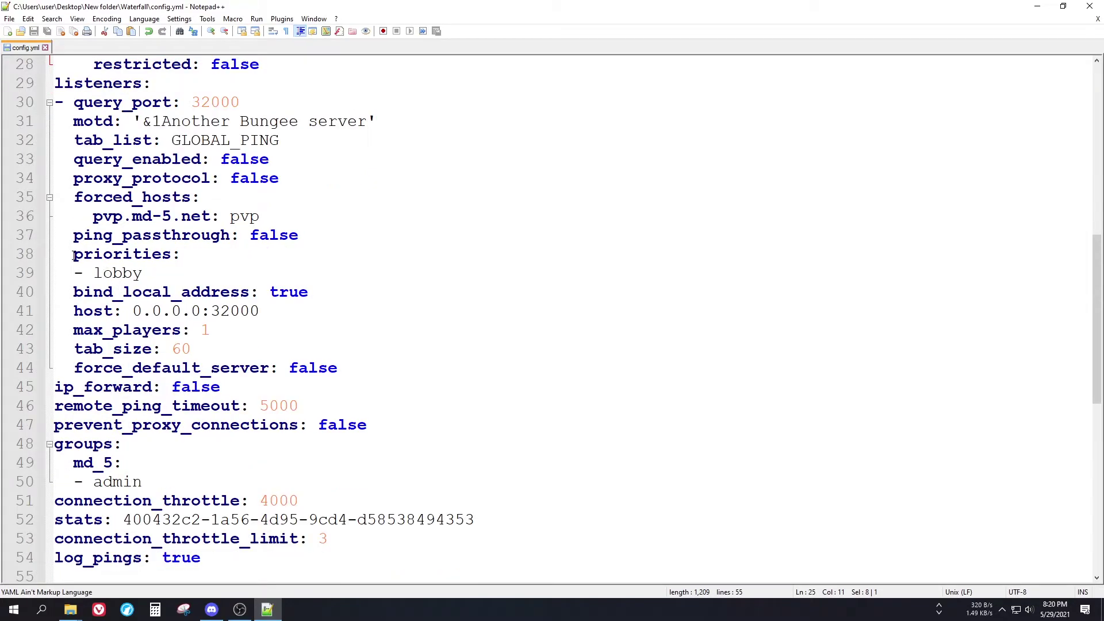
left_click_drag(73, 256, 186, 254)
double_click(115, 275)
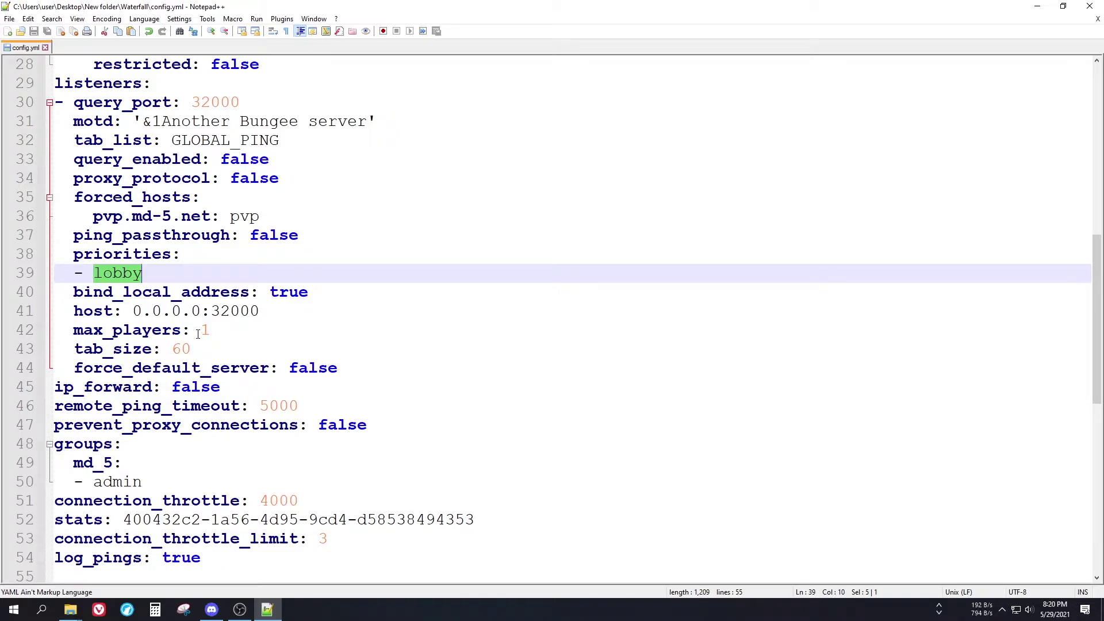
Step: Set the listener's max_players to 100 and save config.yml
double_click(234, 327)
left_click(234, 327)
type("00")
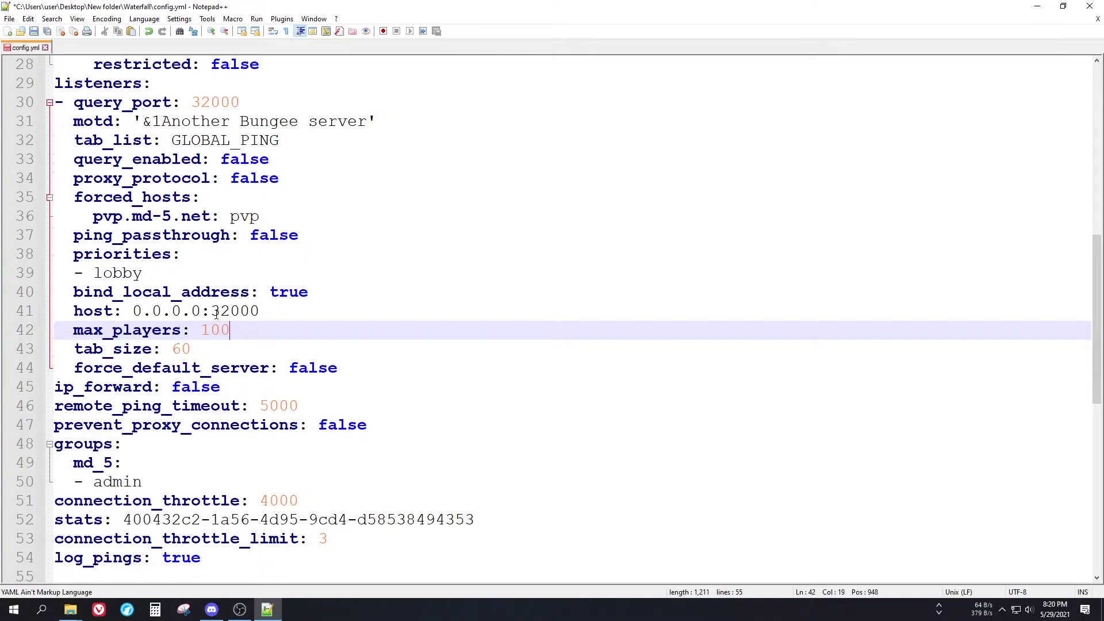
key("ctrl+s")
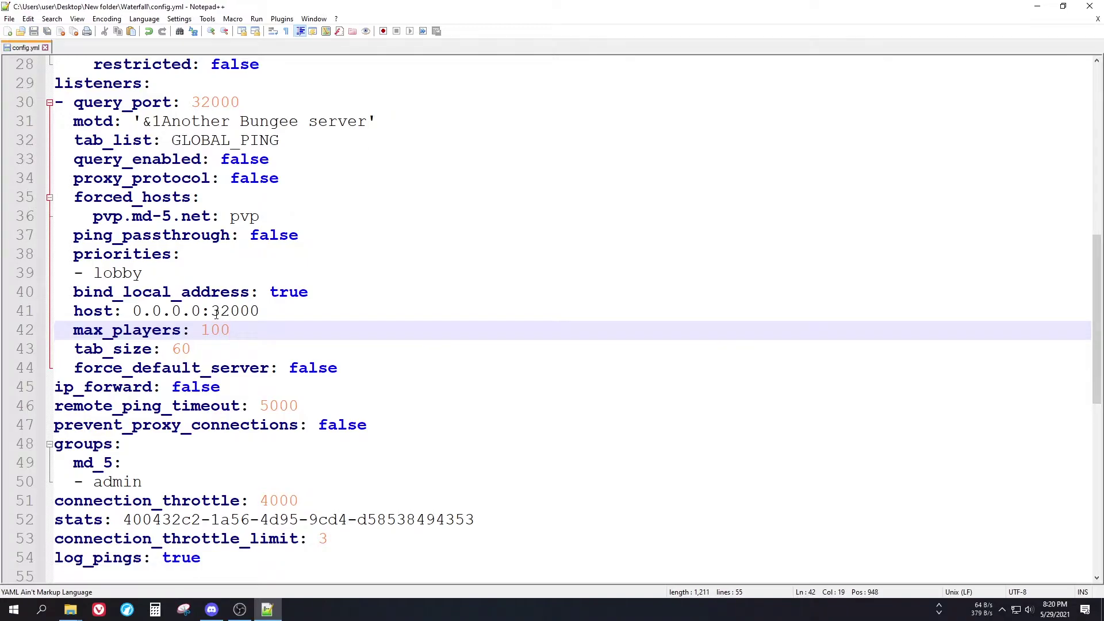
scroll(161, 270, "down", 2)
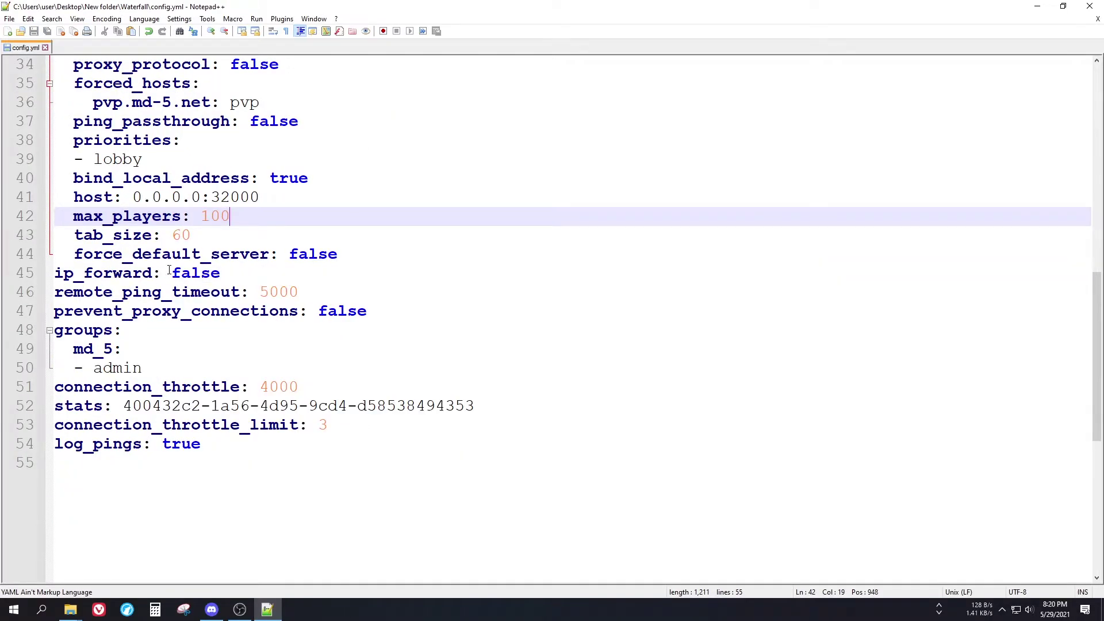
Step: Set ip_forward to true in Waterfall's config.yml and save the file
double_click(196, 273)
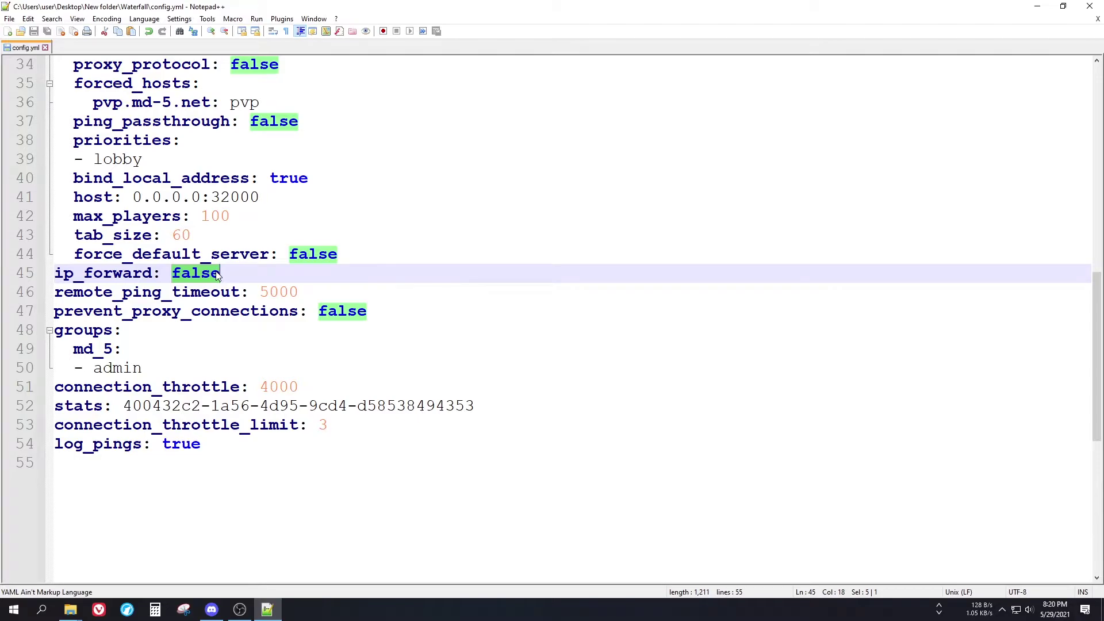
type("true")
key("ctrl+s")
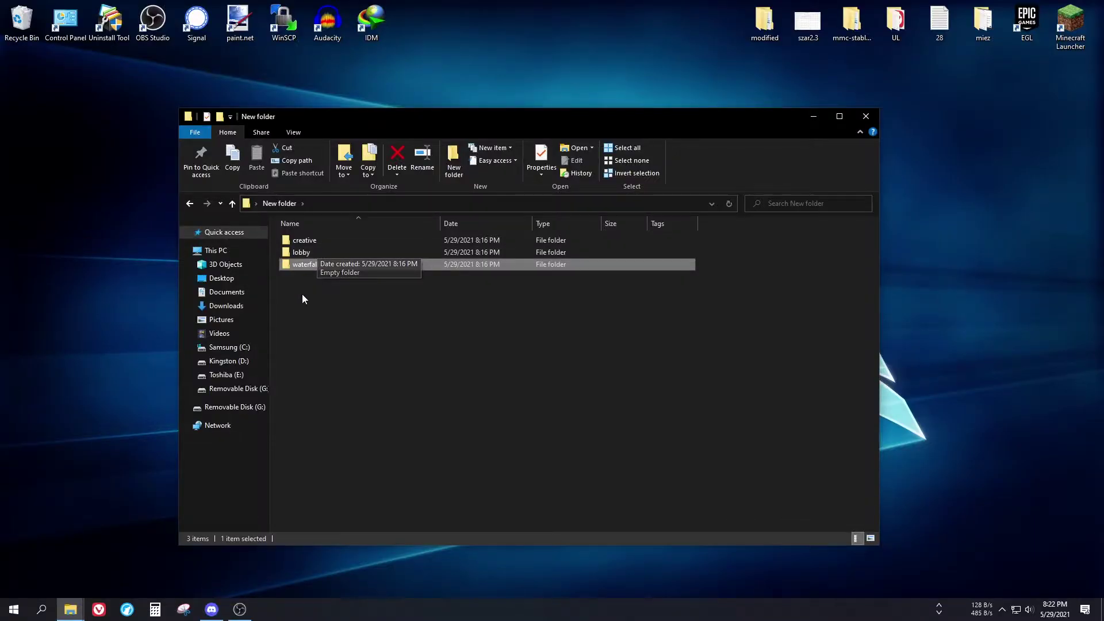
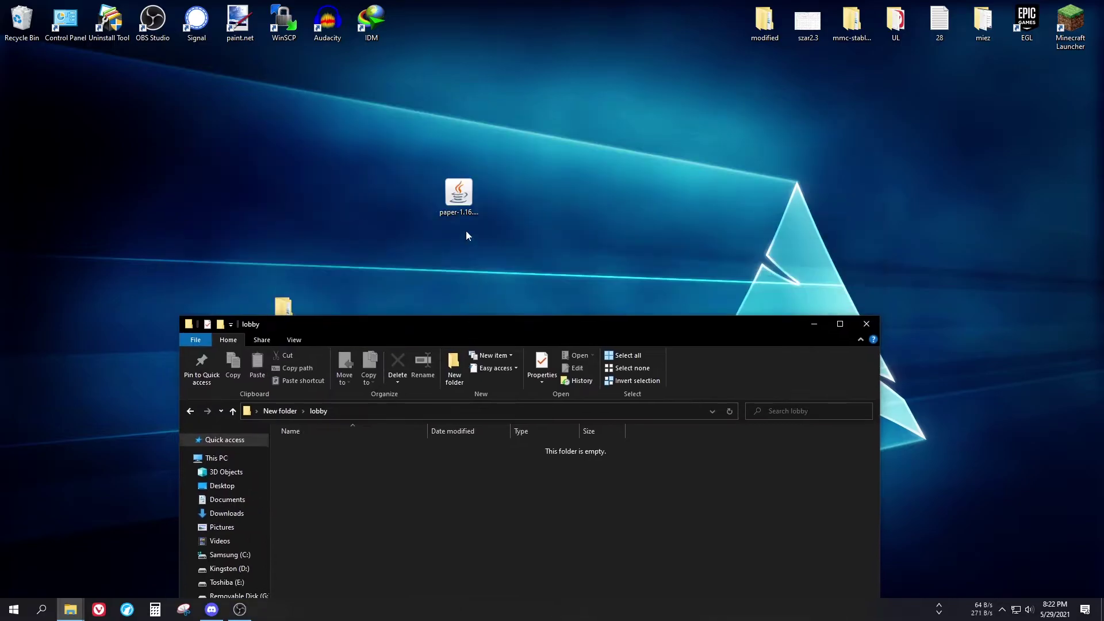
Step: Copy the Paper jar from the desktop into the lobby folder
right_click(458, 207)
left_click(481, 364)
right_click(433, 529)
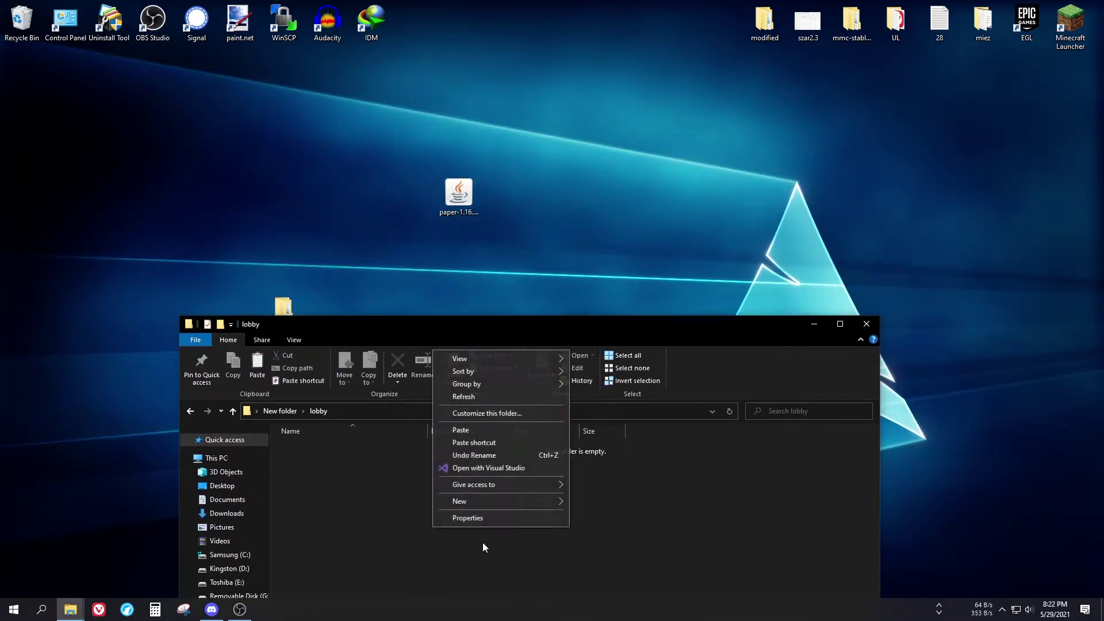
left_click(478, 431)
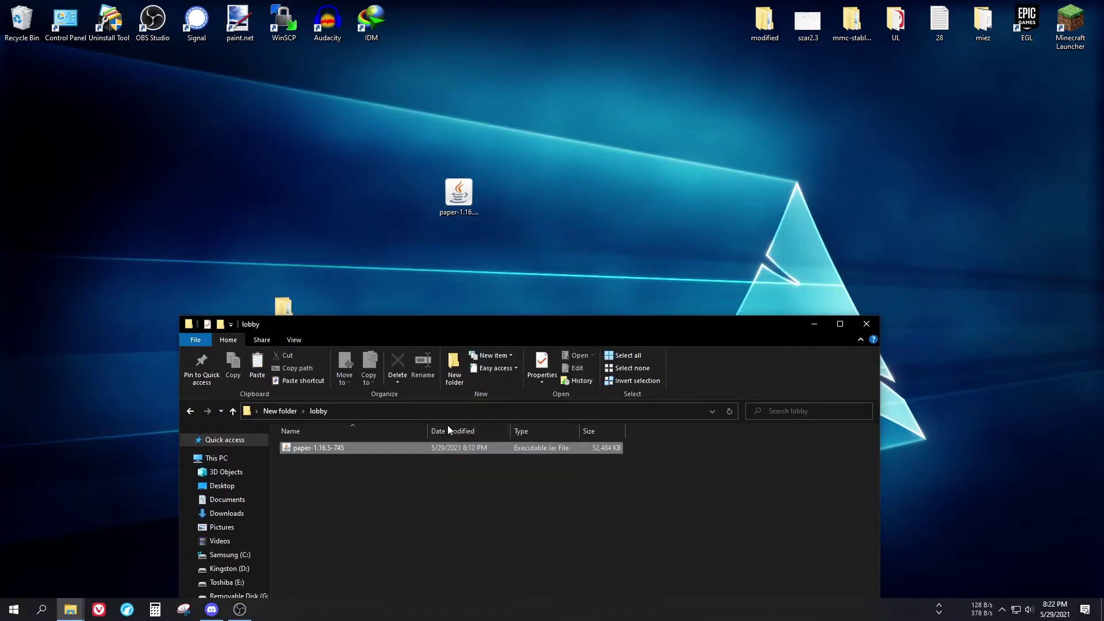
Step: Move the desktop's Paper jar into the creative folder
left_click(281, 411)
double_click(310, 449)
left_click_drag(463, 194, 410, 513)
left_click_drag(336, 331, 319, 173)
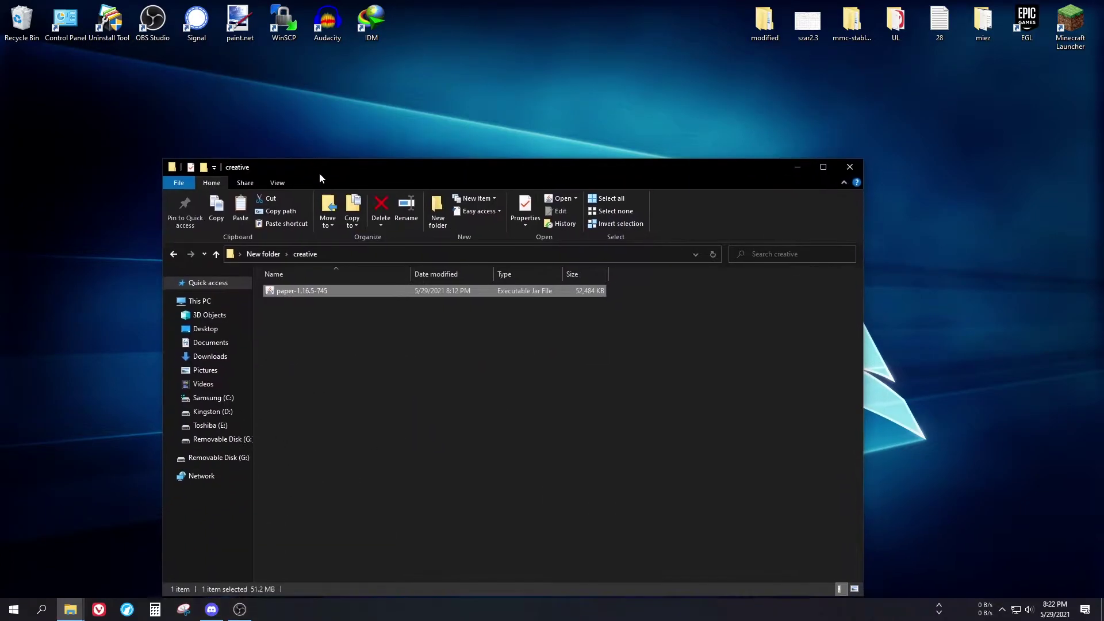
left_click_drag(469, 433, 610, 421)
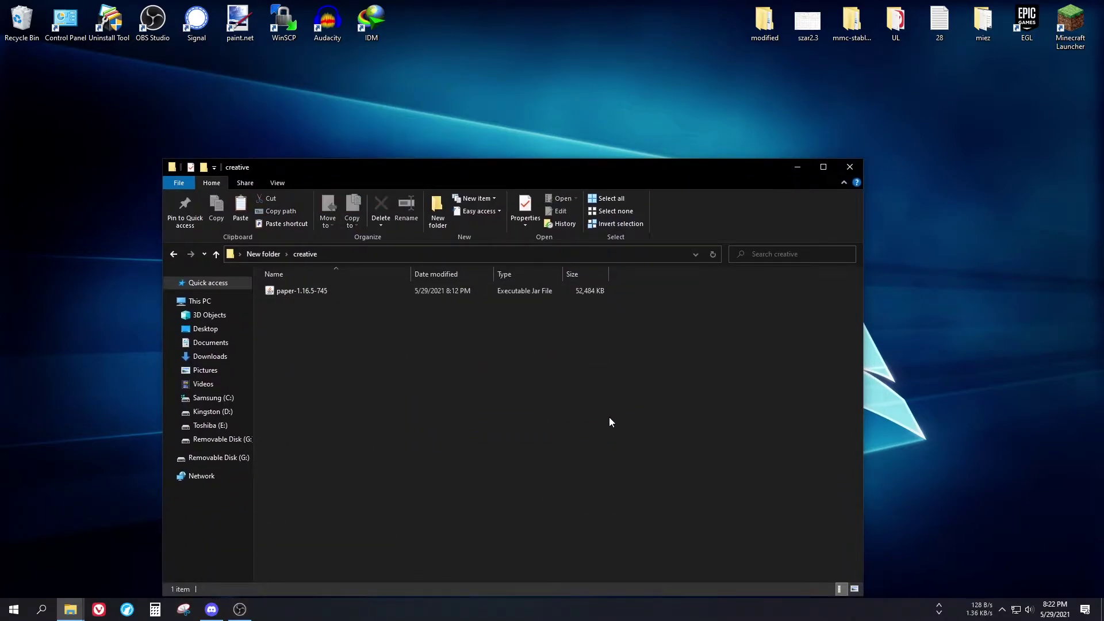
Step: Return to the lobby folder, open Notepad and begin a launch command with java -Xmx1G -Xms1G -jar
left_click(267, 253)
double_click(416, 301)
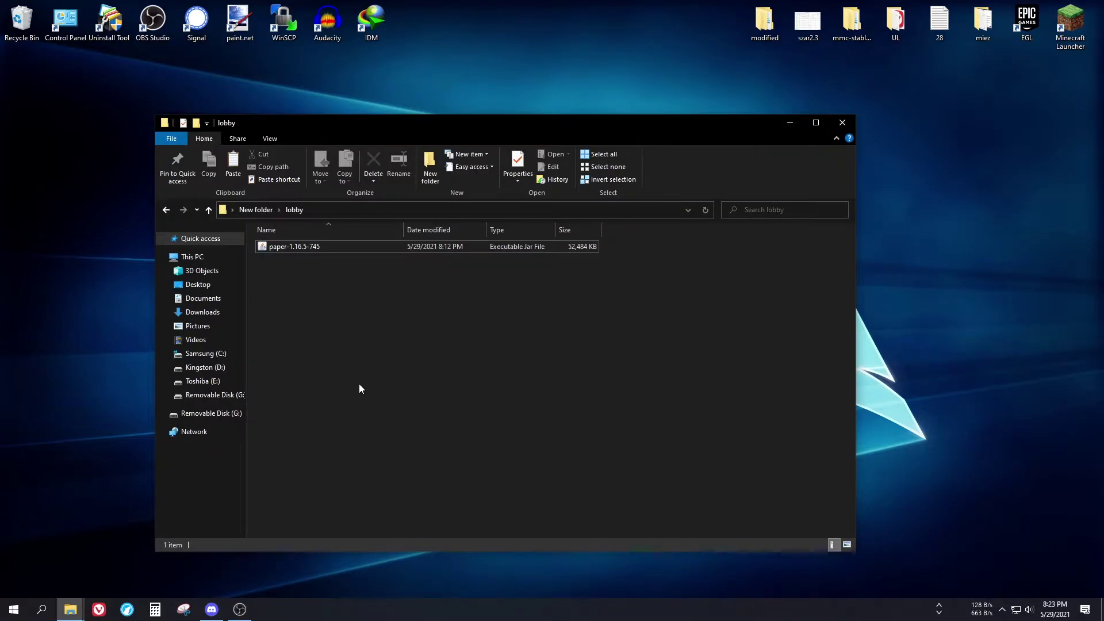
key("super")
type("no")
key("Return")
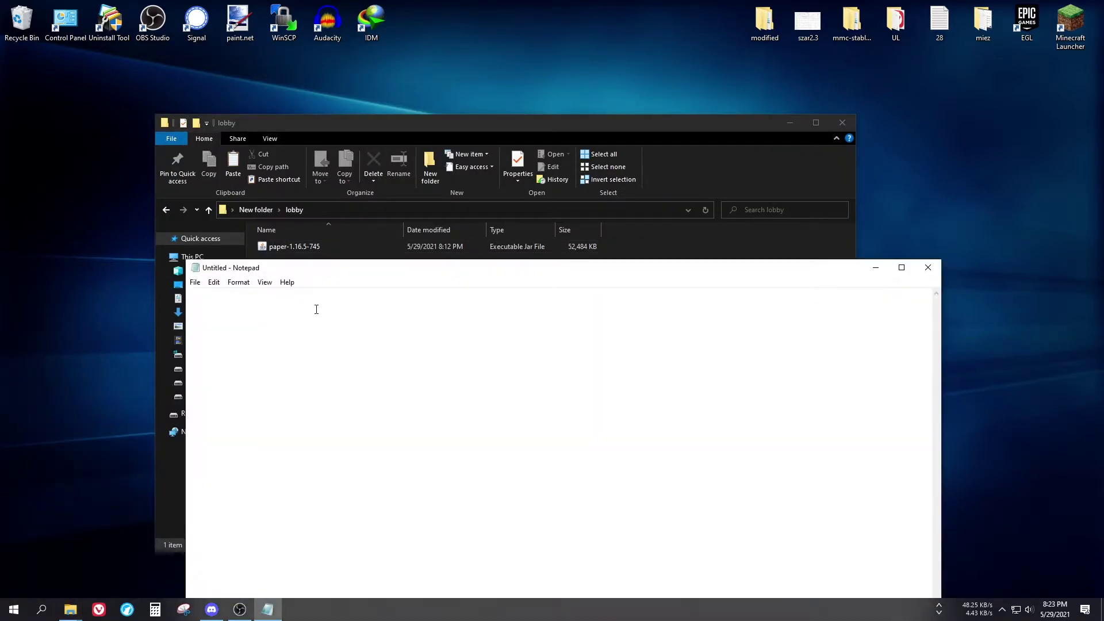
left_click_drag(298, 268, 308, 287)
type("java")
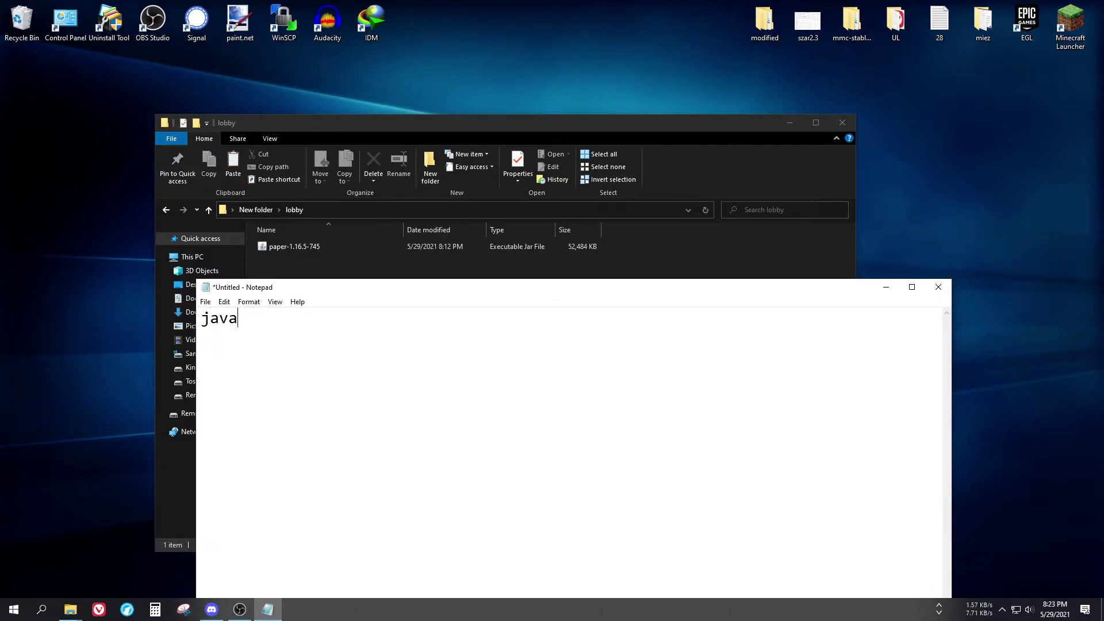
type(" -Xmx1GB")
key("BackSpace")
type("-Xms")
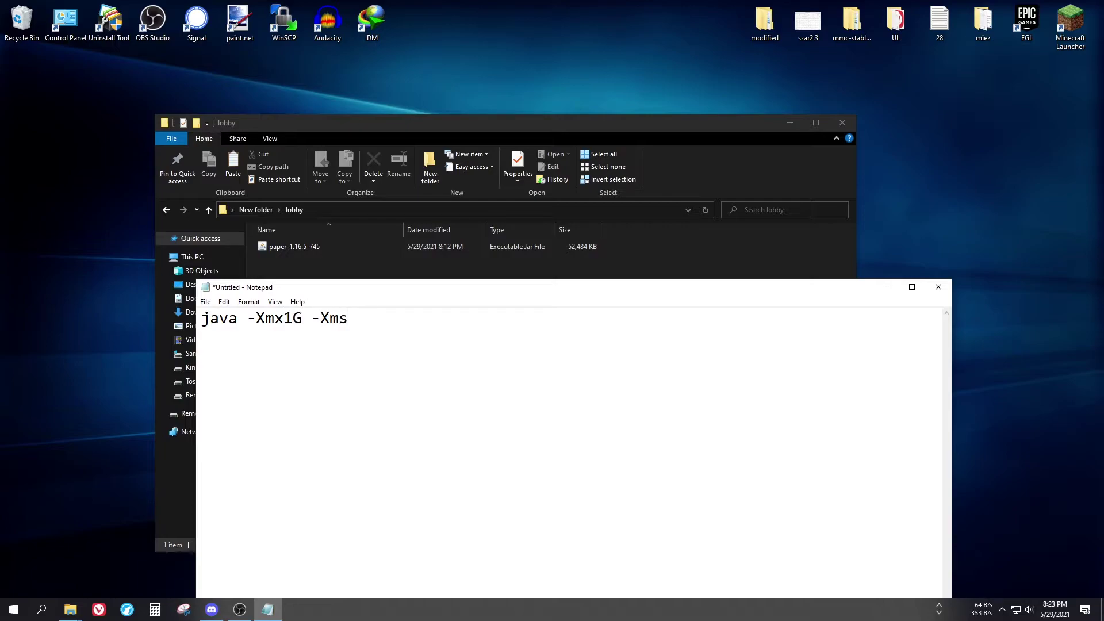
type("1G -jar")
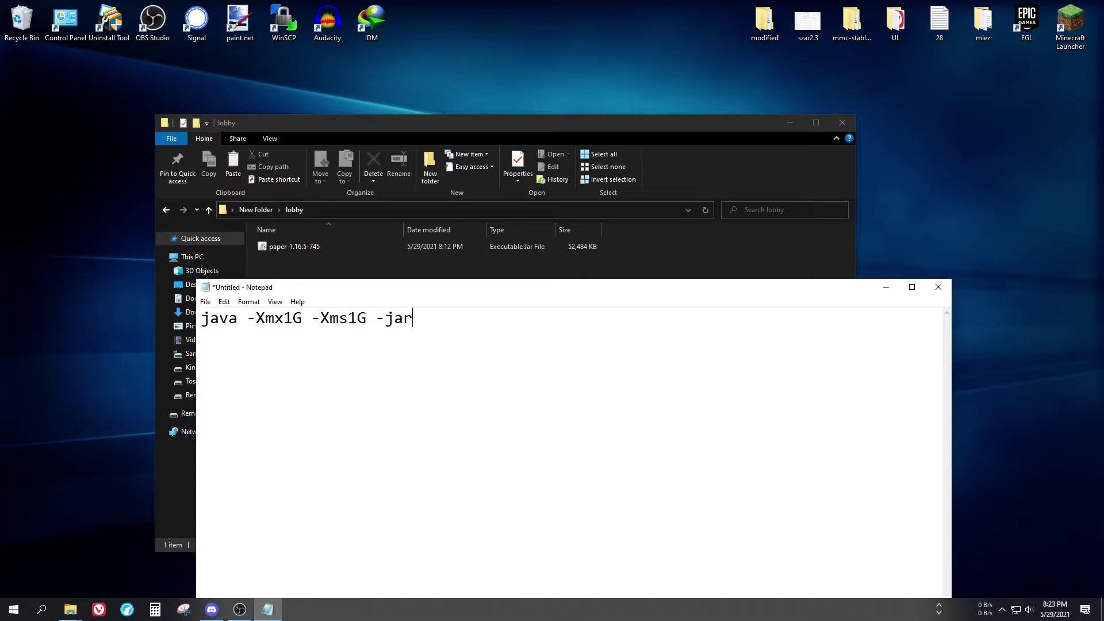
Step: Complete the launch command with the Paper file's copied name, so it ends in paper-1.16.5-745.jat nogui
left_click(278, 251)
key("F2")
key("ctrl+c")
key("alt+Tab")
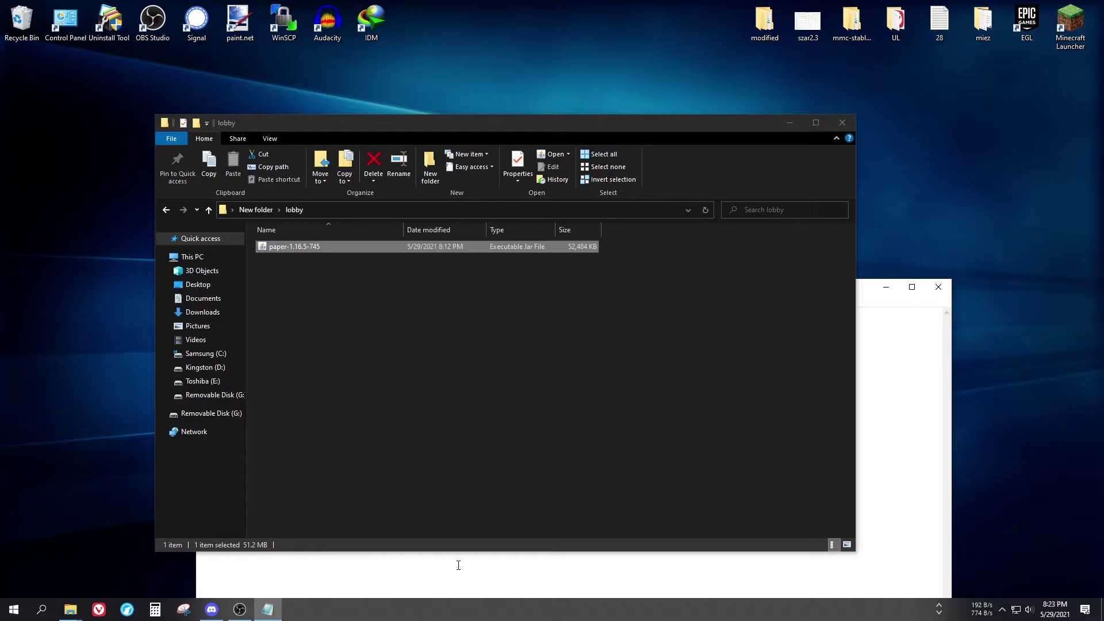
left_click_drag(861, 285, 816, 208)
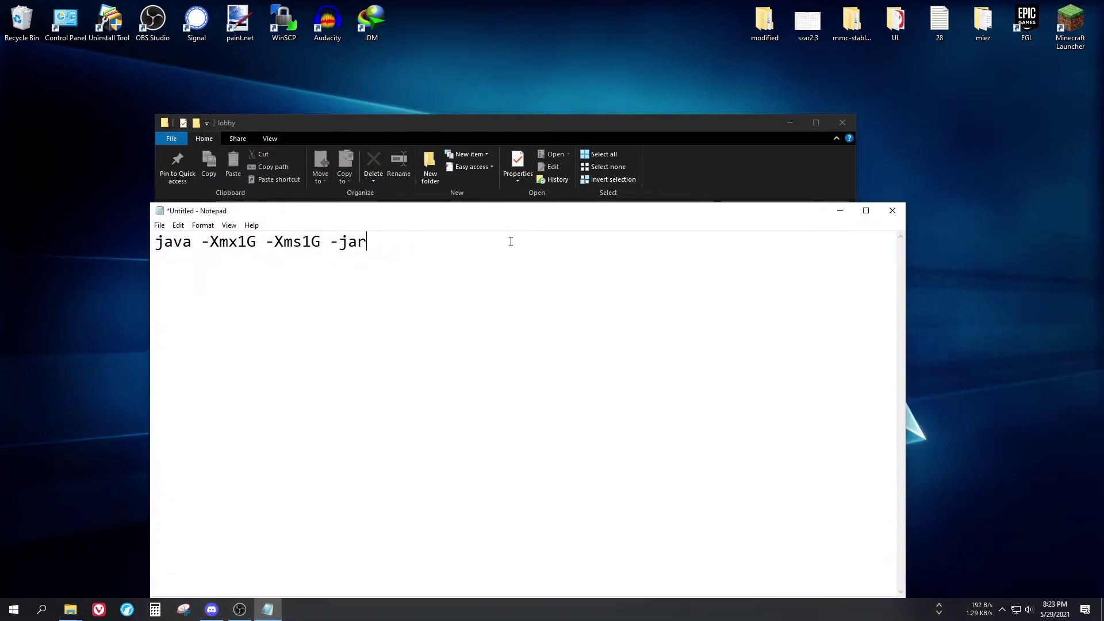
key("ctrl+v")
type(".jat nbogui")
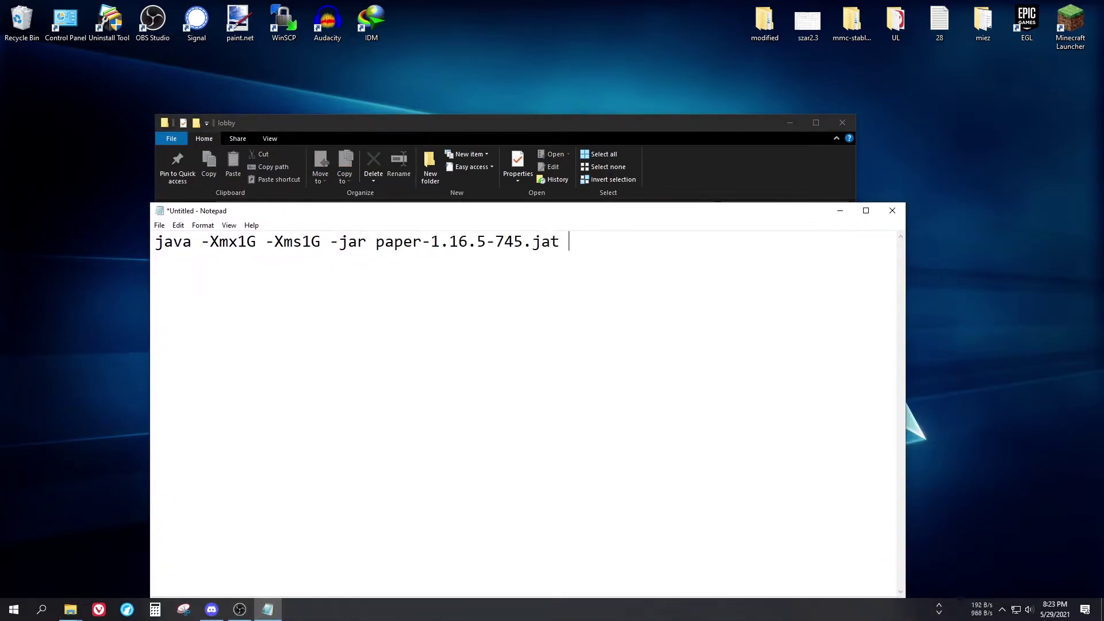
key("BackSpace")
key("BackSpace")
key("BackSpace")
key("BackSpace")
key("BackSpace")
type("ogui")
Step: Save the launch script as run.bat in the lobby folder
key("ctrl+s")
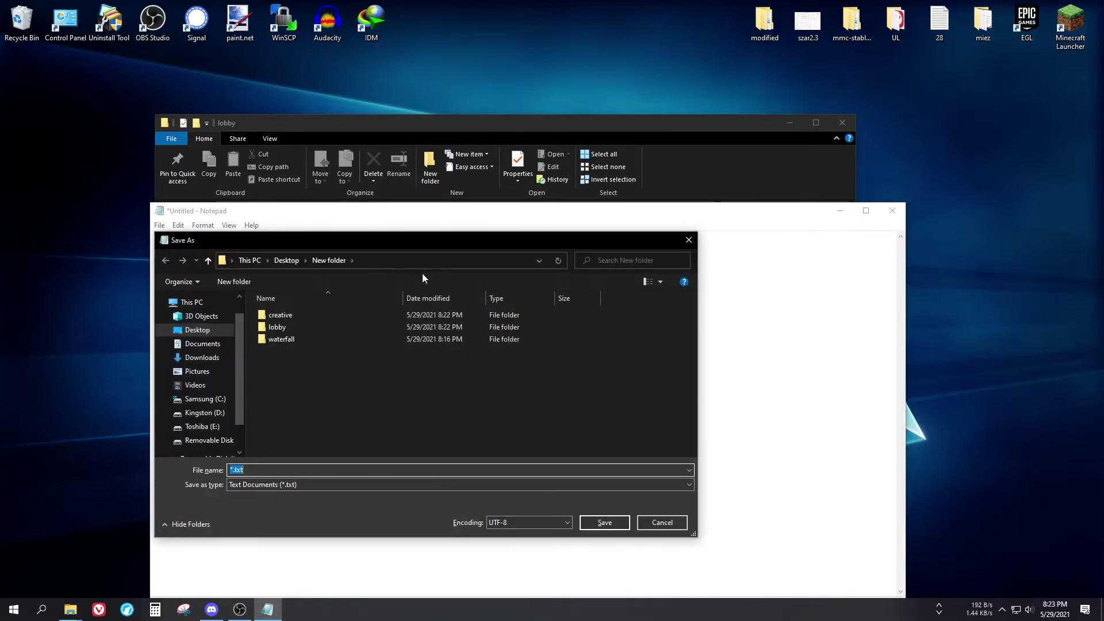
double_click(285, 325)
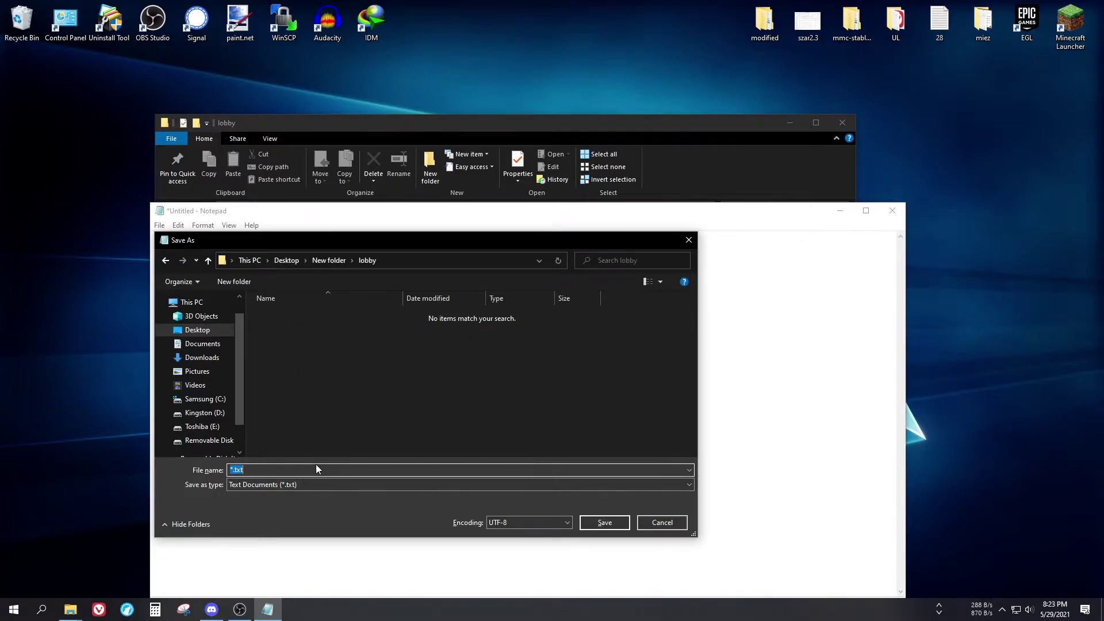
type("run.bat")
key("Return")
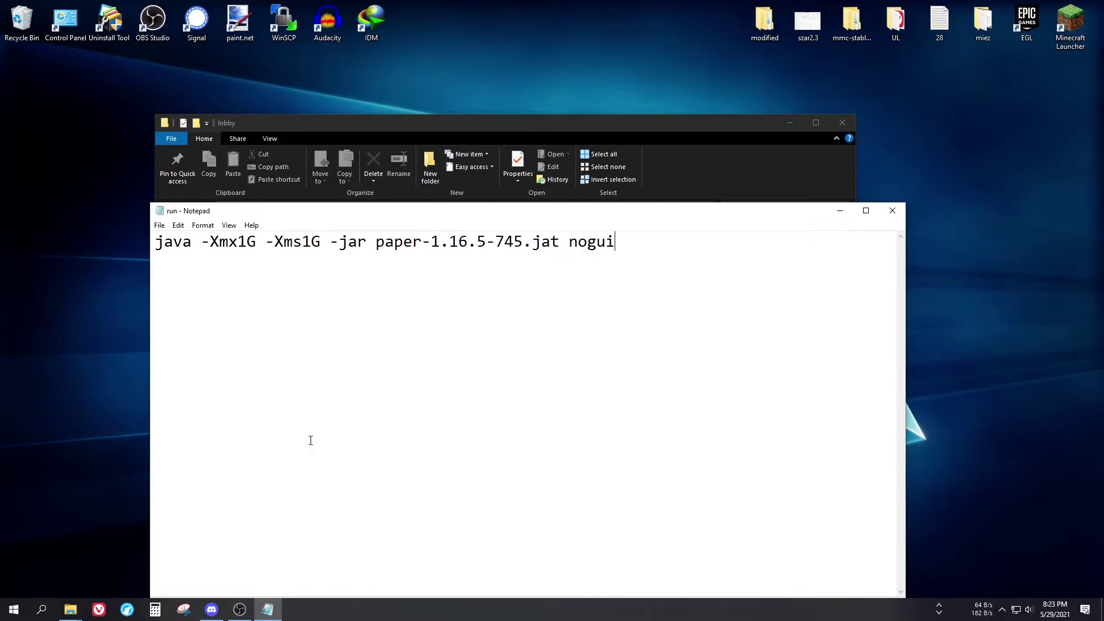
Step: Save a copy of the launch script as run.bat in the creative folder and close Notepad
left_click(159, 225)
left_click(184, 289)
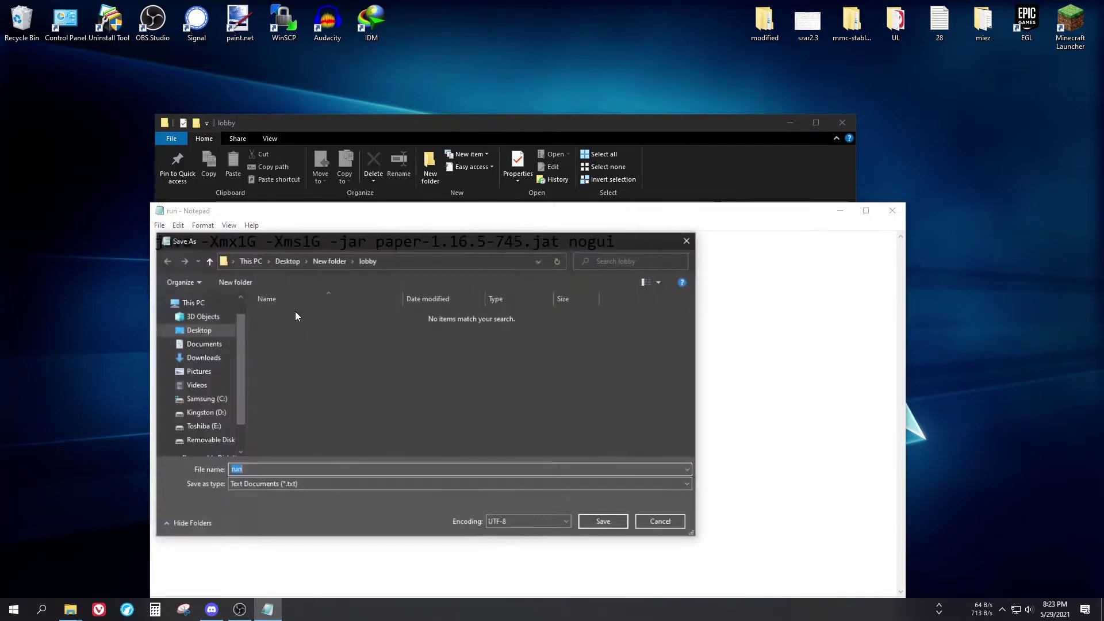
left_click(323, 259)
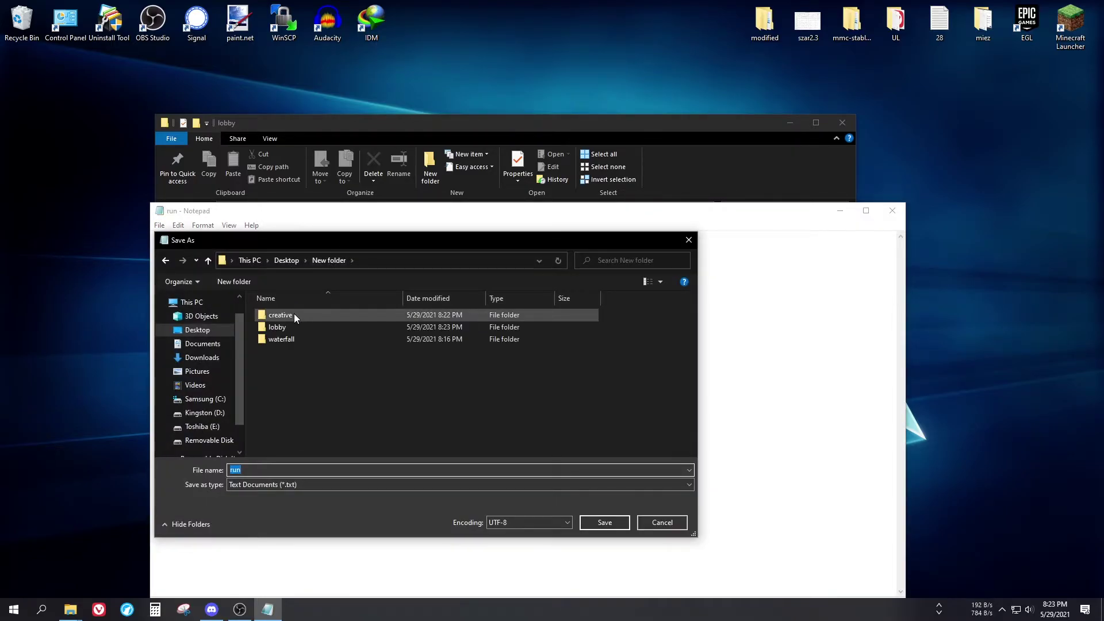
double_click(294, 313)
left_click(284, 470)
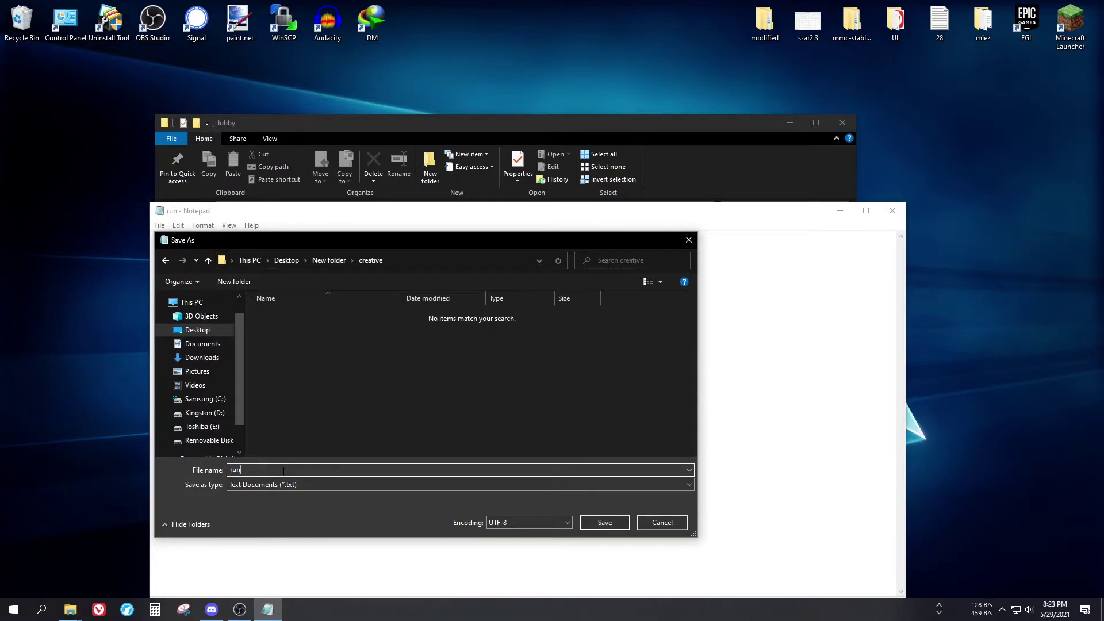
key("Return")
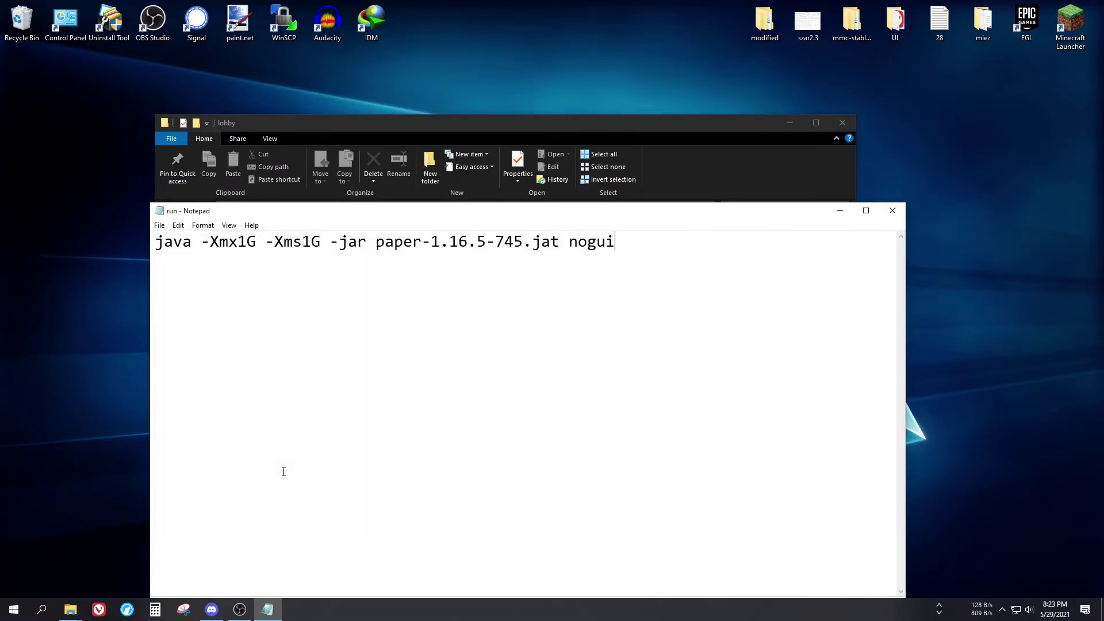
key("alt+F4")
Step: Correct the Paper file extension to .jar in the lobby folder's run.bat, save and close it, and run the script
left_click(260, 209)
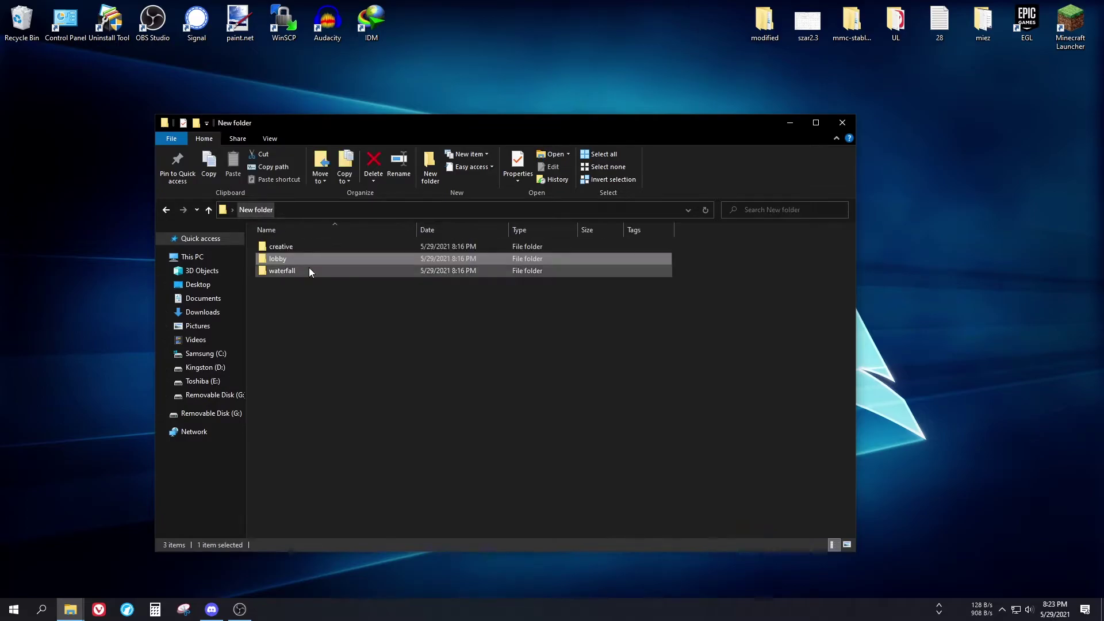
double_click(295, 245)
left_click(273, 210)
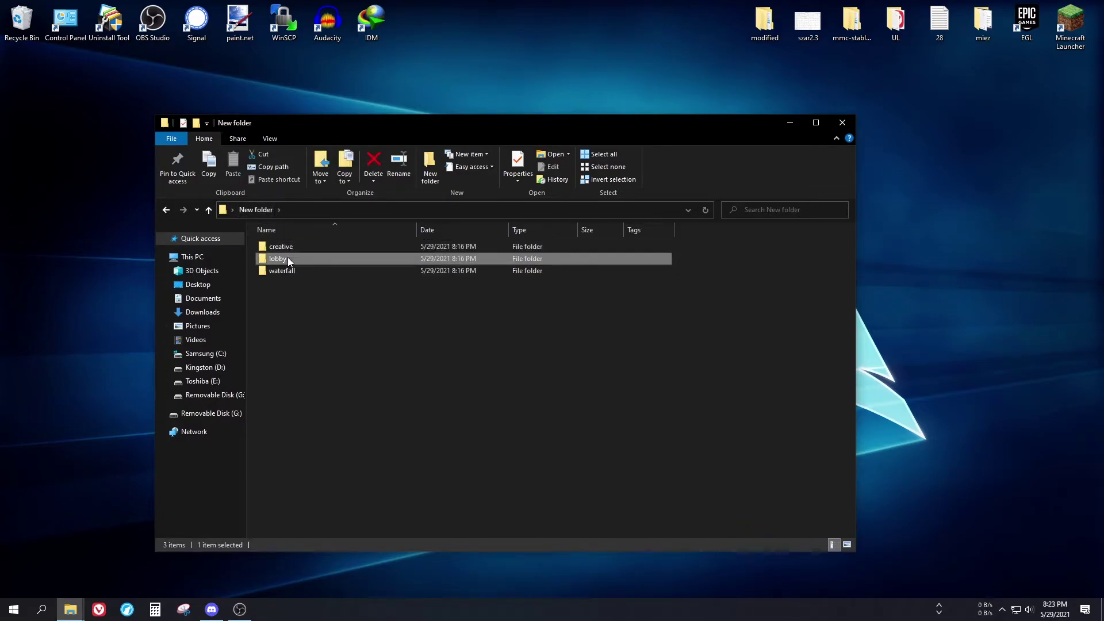
double_click(287, 258)
left_click(283, 260)
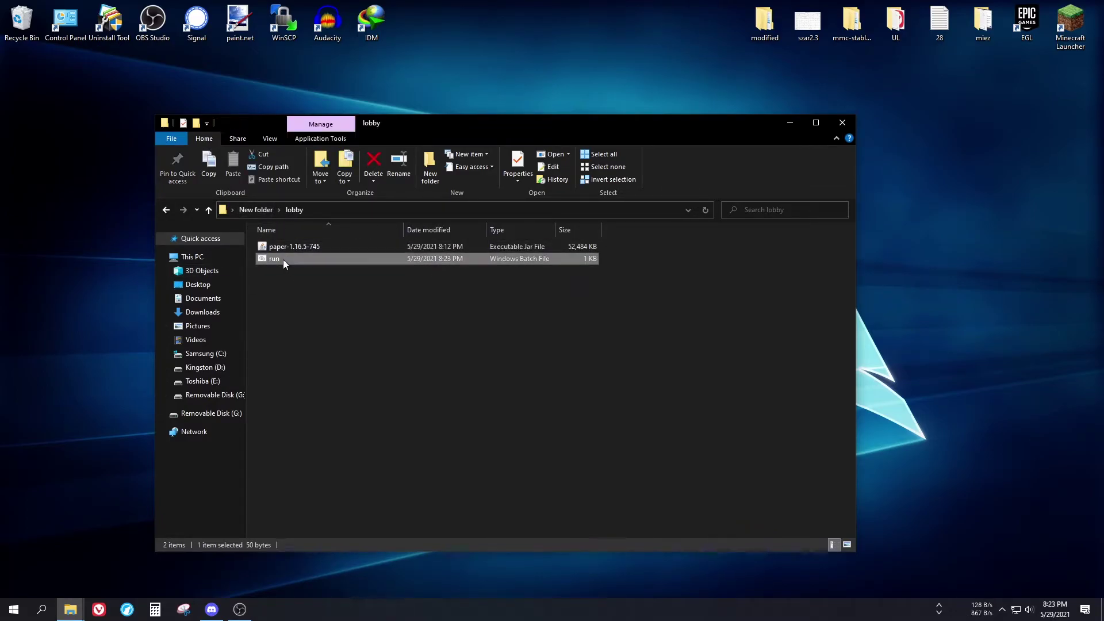
right_click(286, 262)
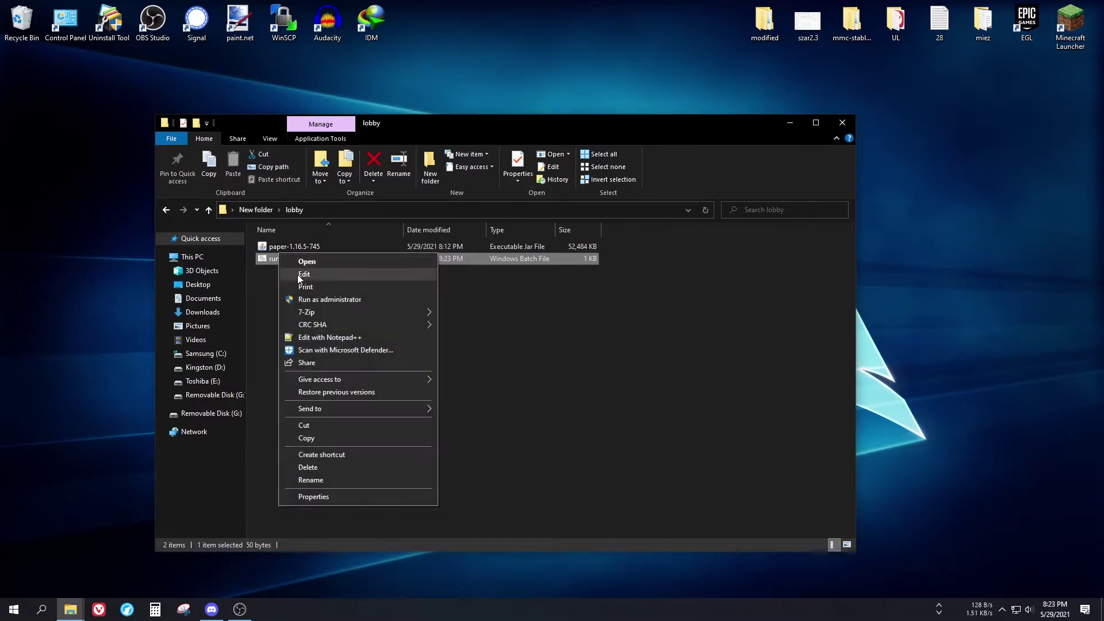
left_click(297, 276)
left_click_drag(300, 217, 323, 282)
left_click_drag(581, 305, 573, 306)
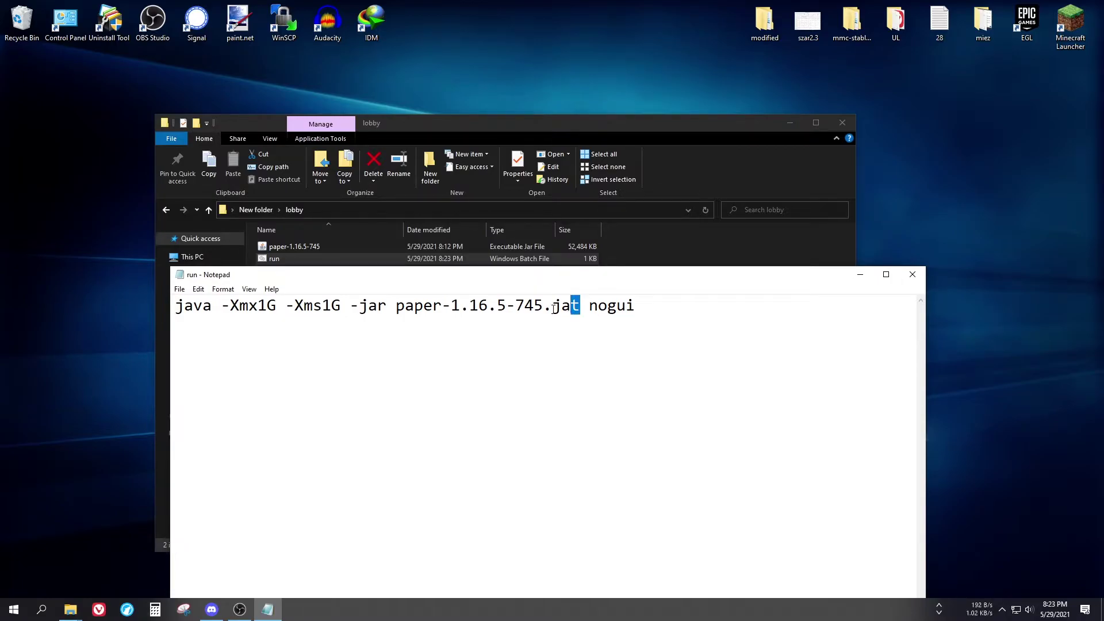
type("r")
key("ctrl+s")
key("alt+F4")
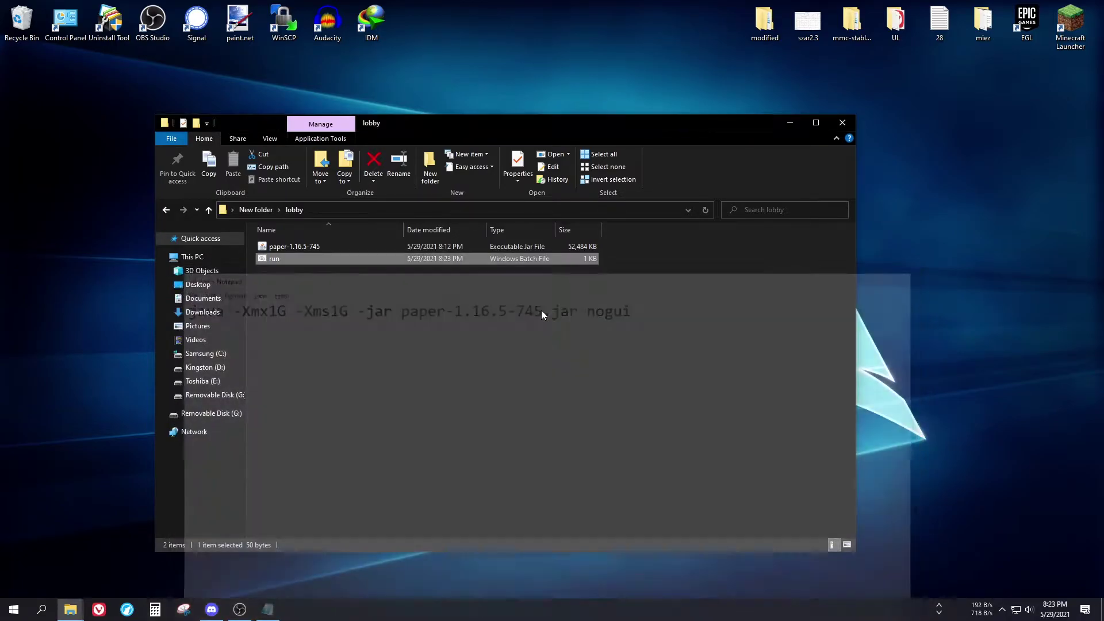
key("Return")
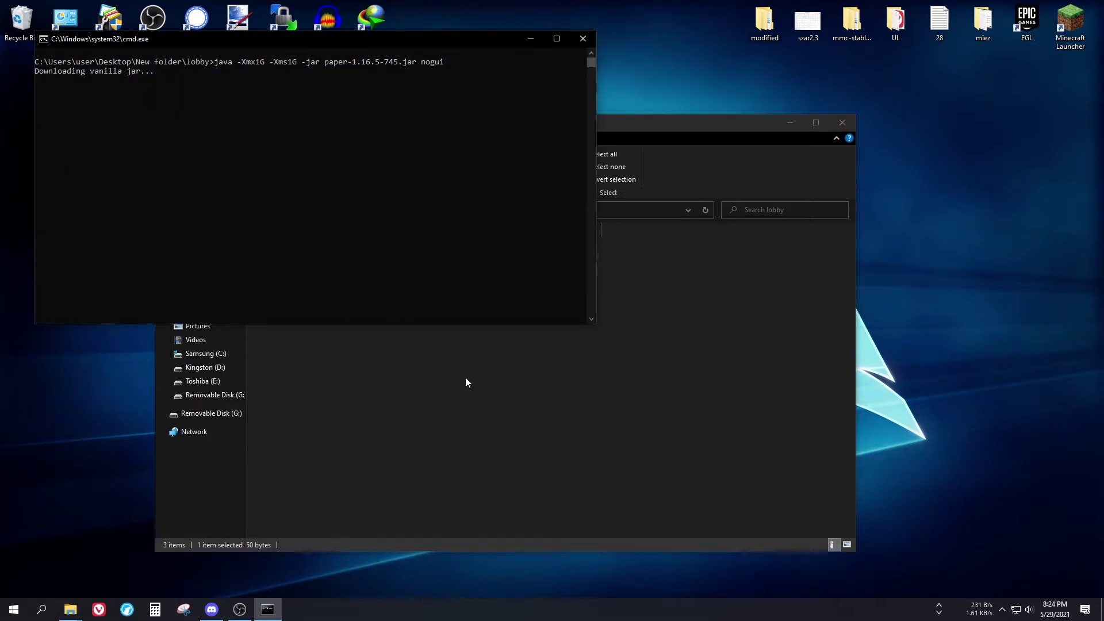
Step: Correct the Paper file extension to .jar in the creative folder's run.bat, save and close it
left_click(464, 377)
left_click(274, 214)
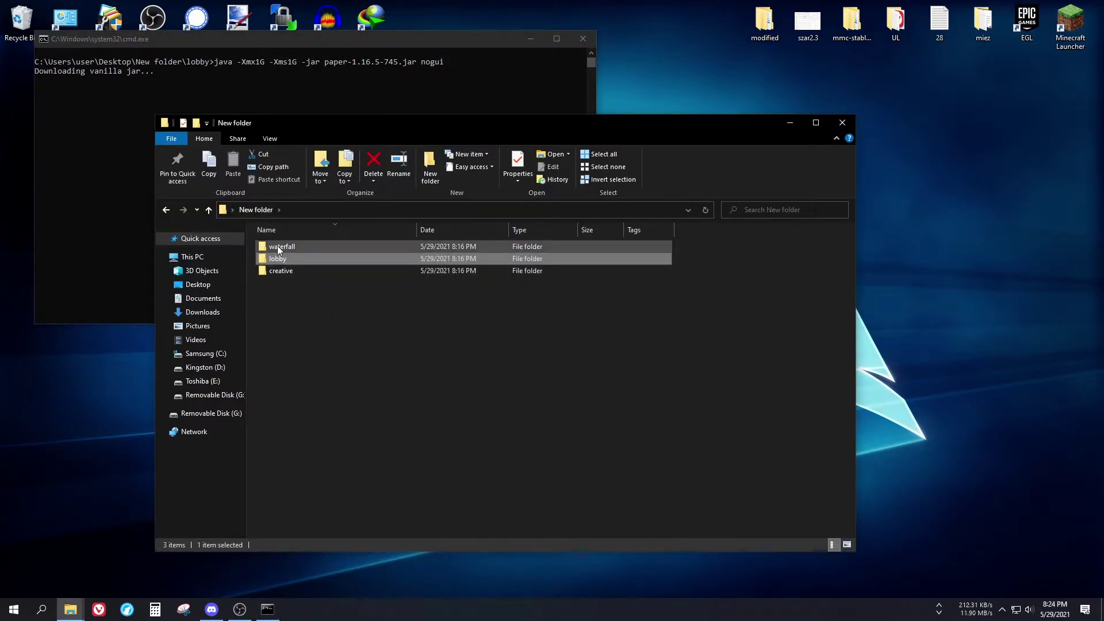
left_click(278, 233)
double_click(280, 246)
right_click(280, 257)
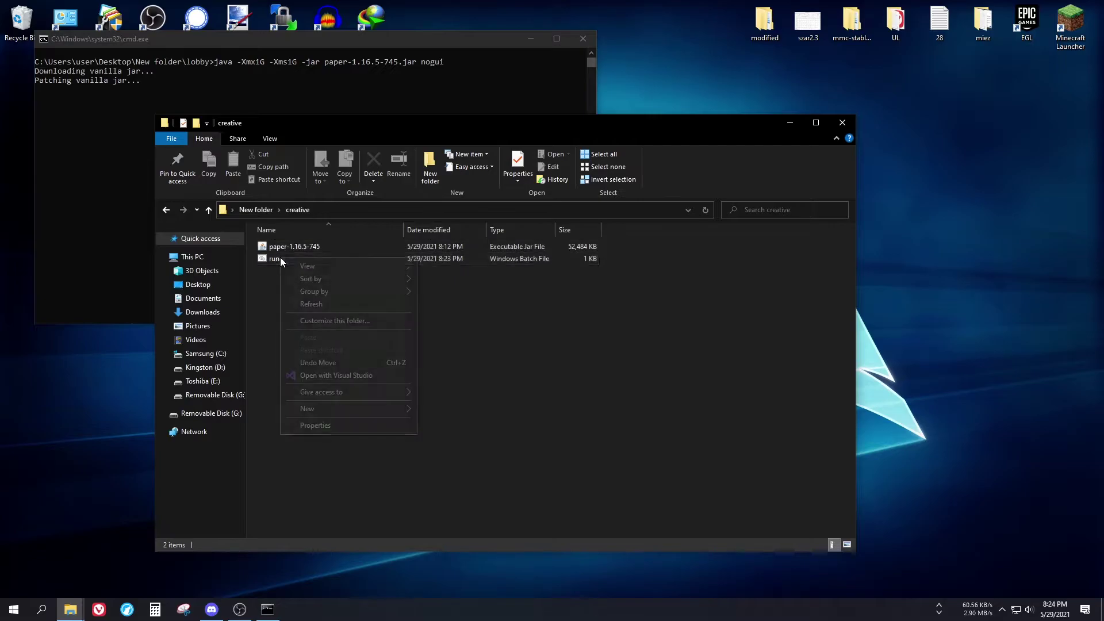
left_click(262, 259)
left_click(283, 285)
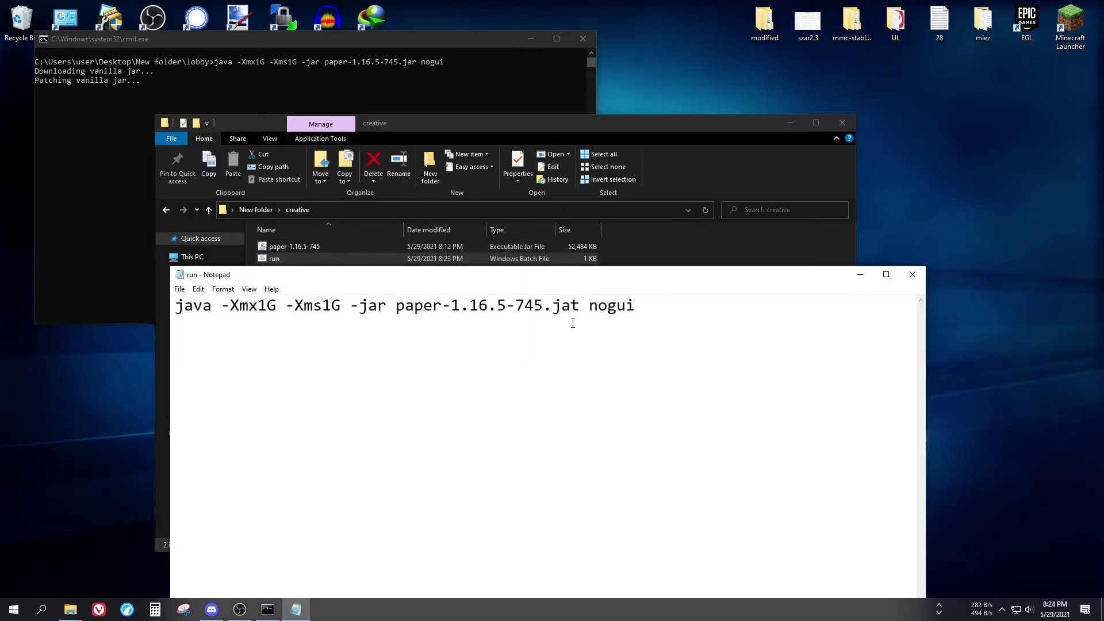
left_click_drag(569, 305, 581, 305)
type("r")
key("ctrl+s")
key("alt+F4")
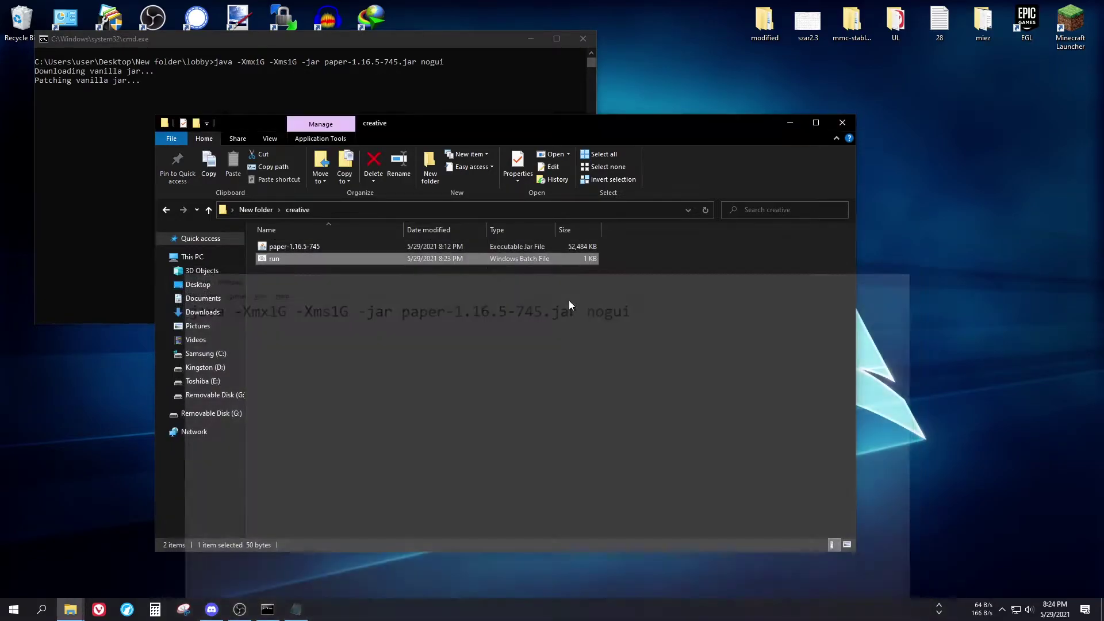
Step: Open the lobby folder and bring the lobby server's console to the front
left_click(255, 210)
double_click(286, 261)
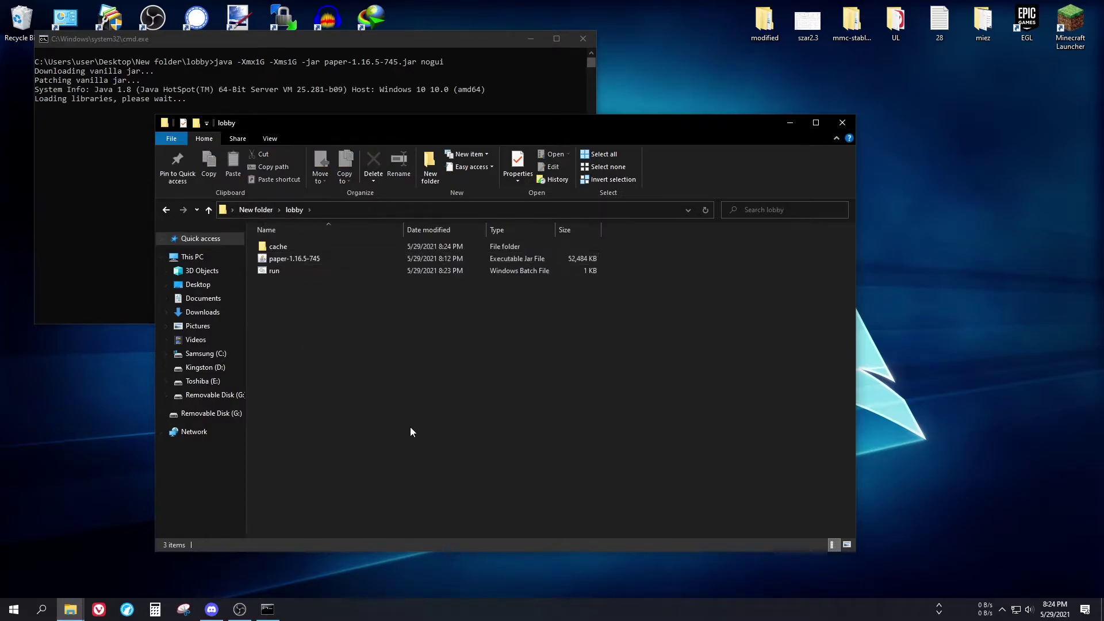
left_click(103, 38)
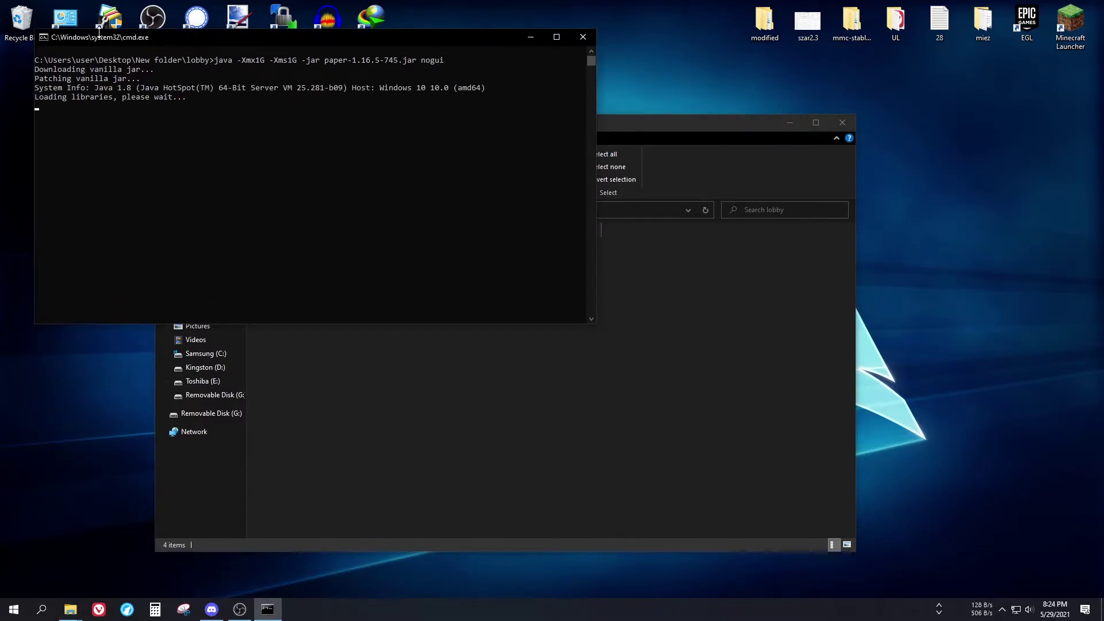
Step: Accept the EULA for the lobby server by setting eula=true in its eula file, then save and close it
left_click_drag(111, 42, 134, 99)
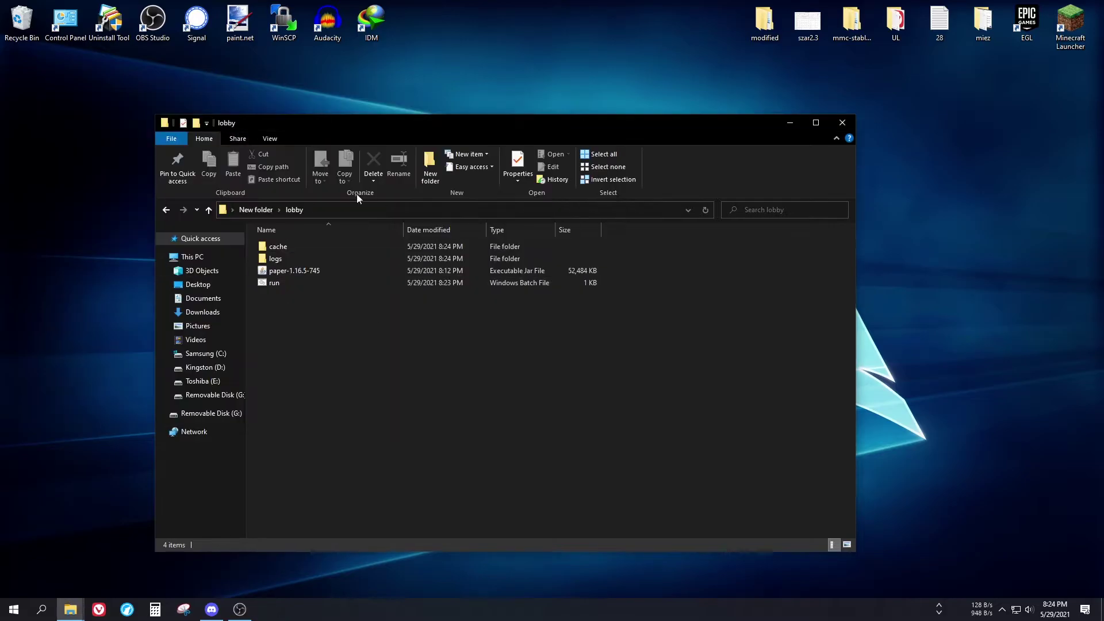
double_click(280, 271)
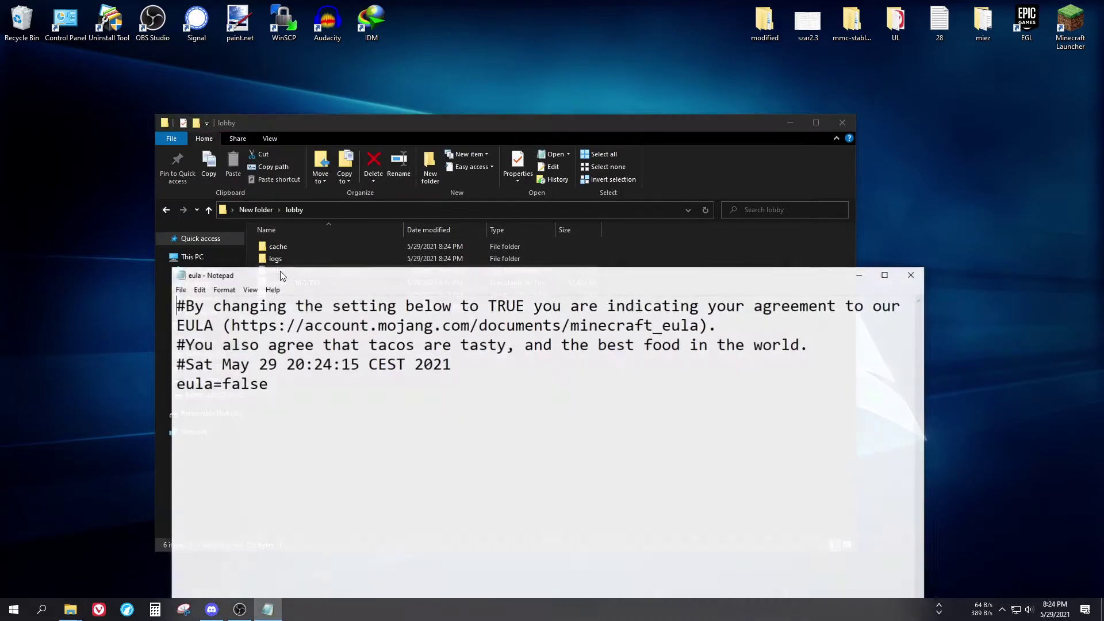
left_click_drag(286, 301, 287, 306)
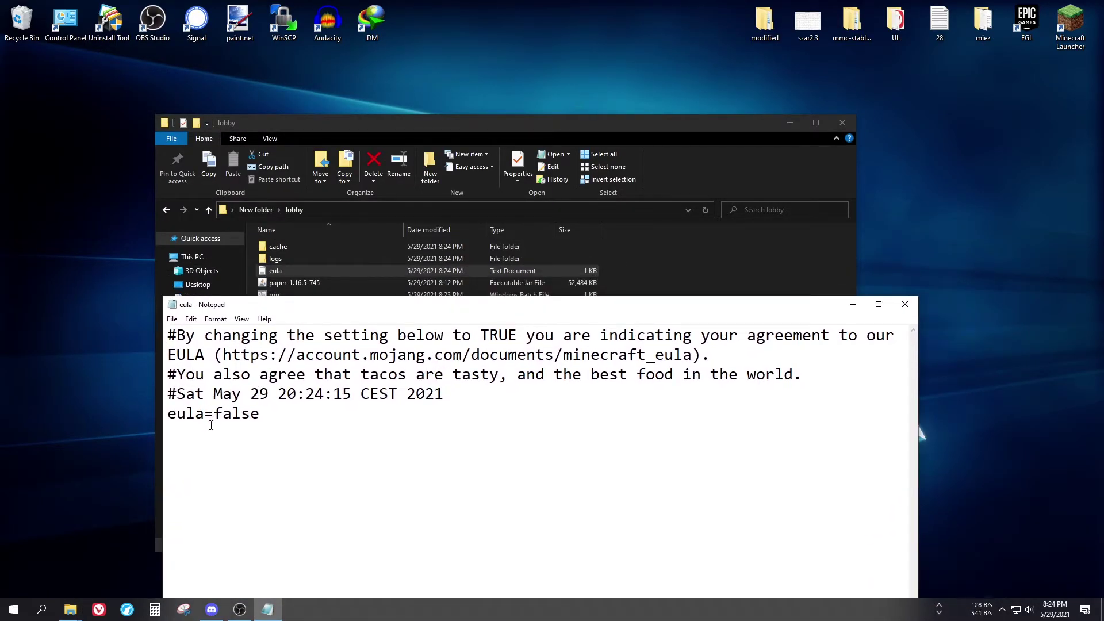
left_click_drag(218, 412, 291, 414)
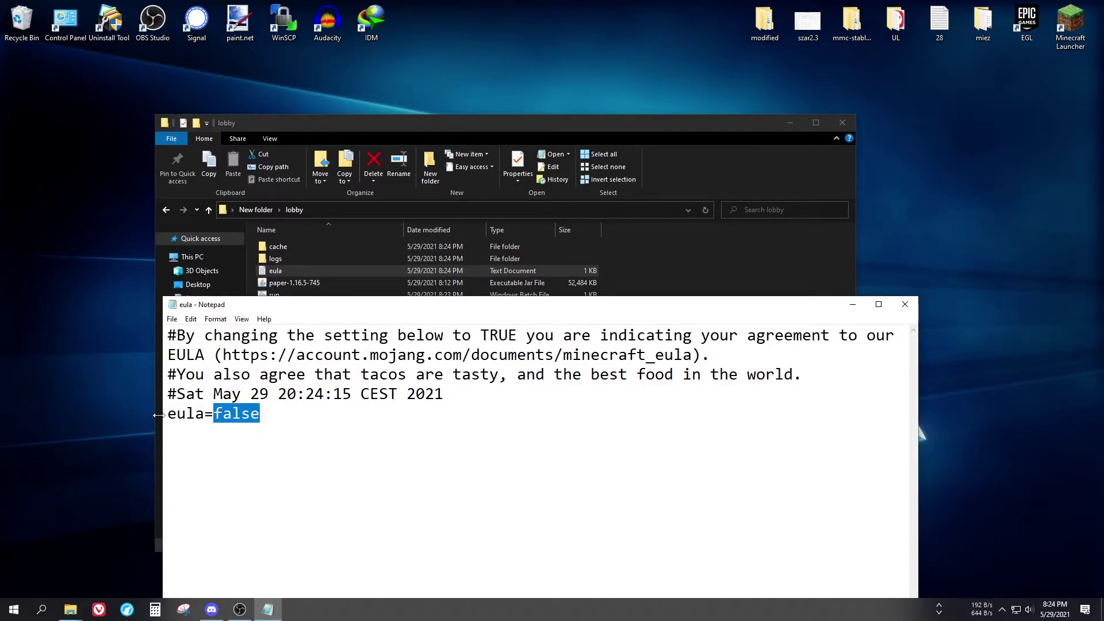
left_click_drag(167, 414, 271, 419)
double_click(233, 415)
type("true")
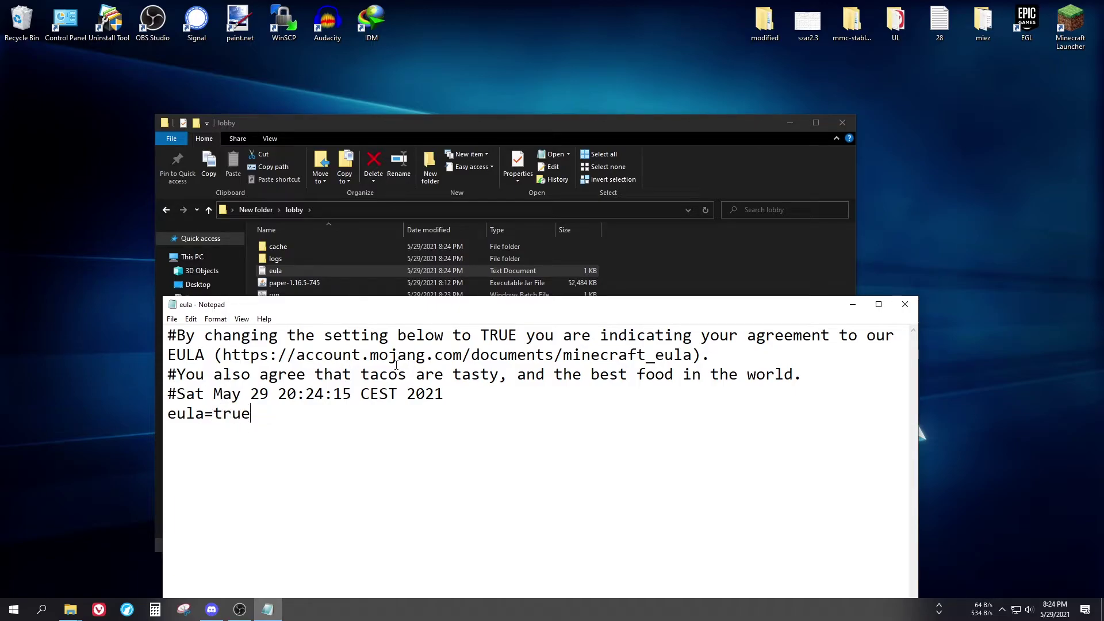
left_click_drag(481, 313, 464, 298)
left_click(887, 290)
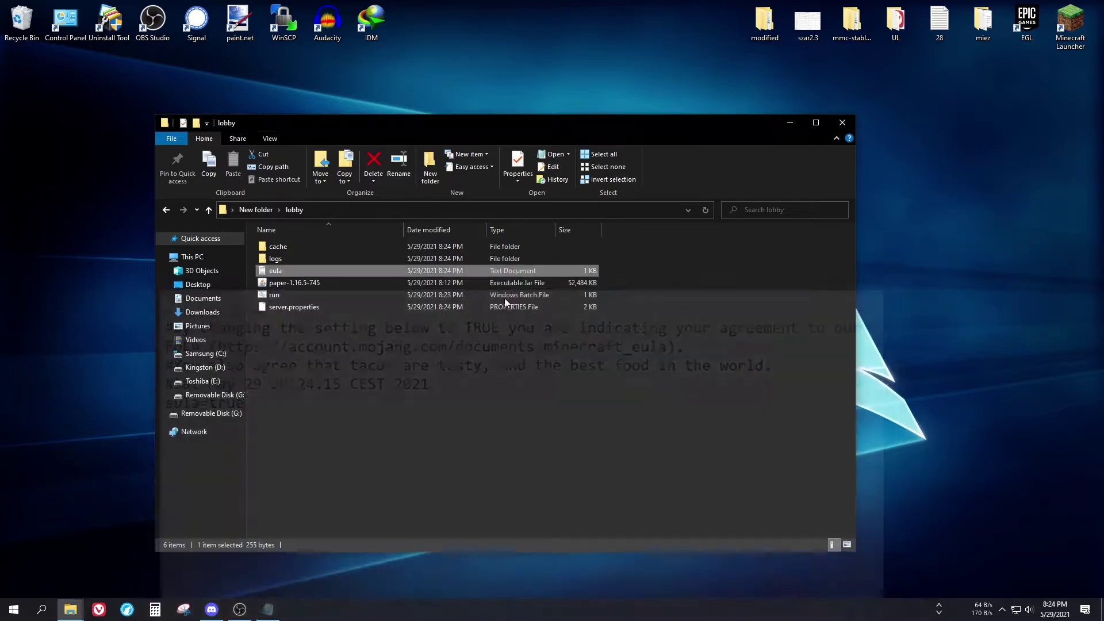
Step: Run the lobby folder's run script to generate the server files and shut the server down with the stop command
key("Down")
key("Down")
key("Return")
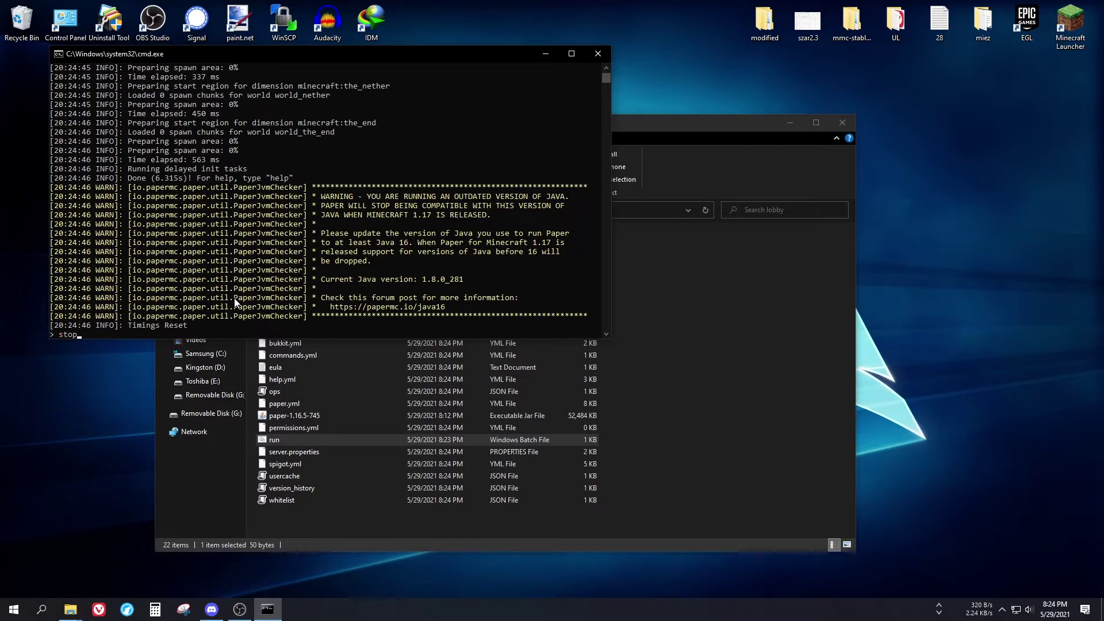
type("stop")
key("Return")
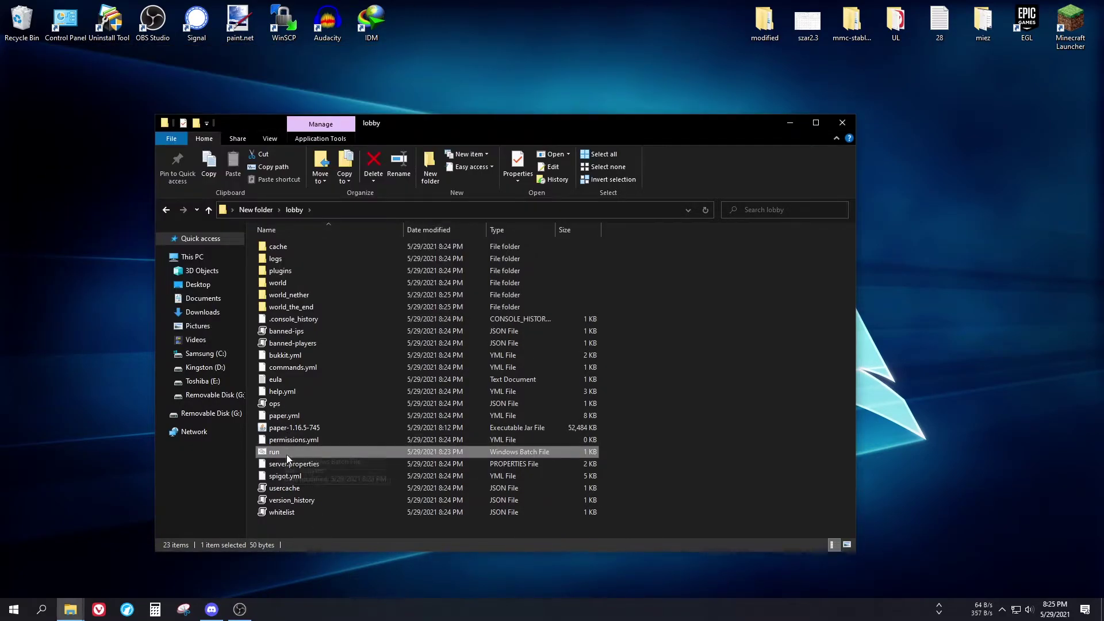
Step: Open the lobby folder's server.properties file in Notepad++
left_click_drag(636, 522, 331, 321)
left_click_drag(687, 460, 697, 474)
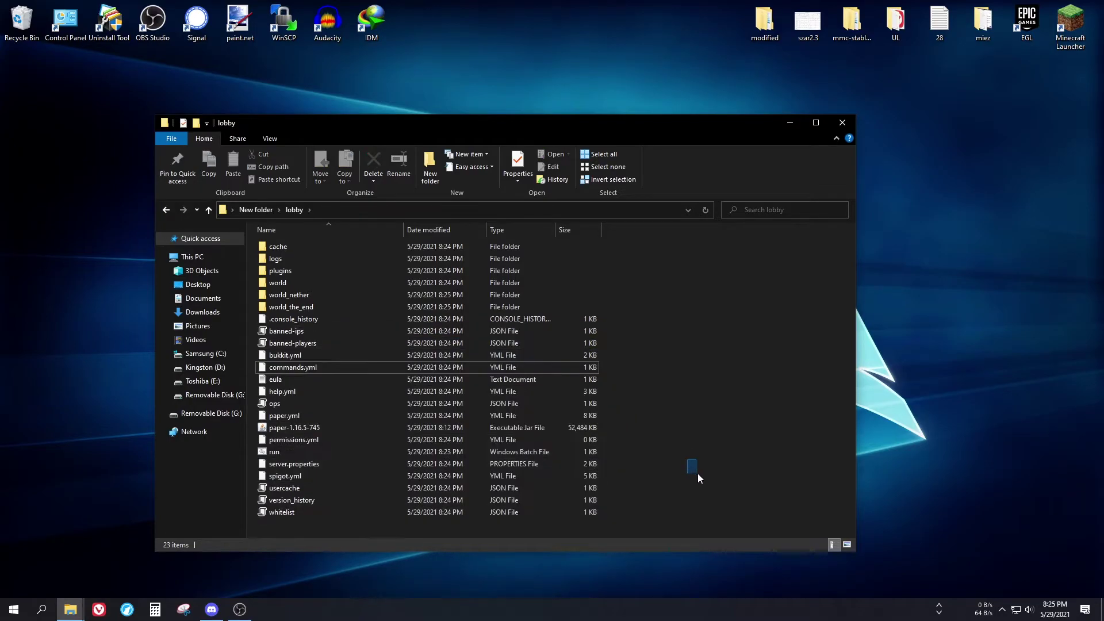
right_click(292, 439)
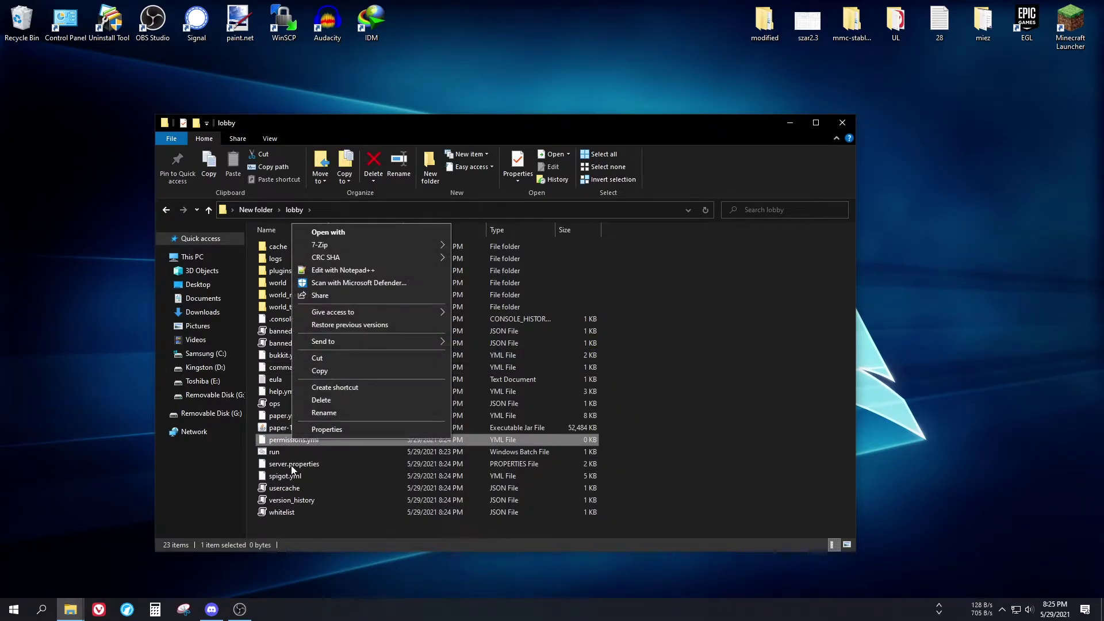
left_click(291, 464)
right_click(295, 464)
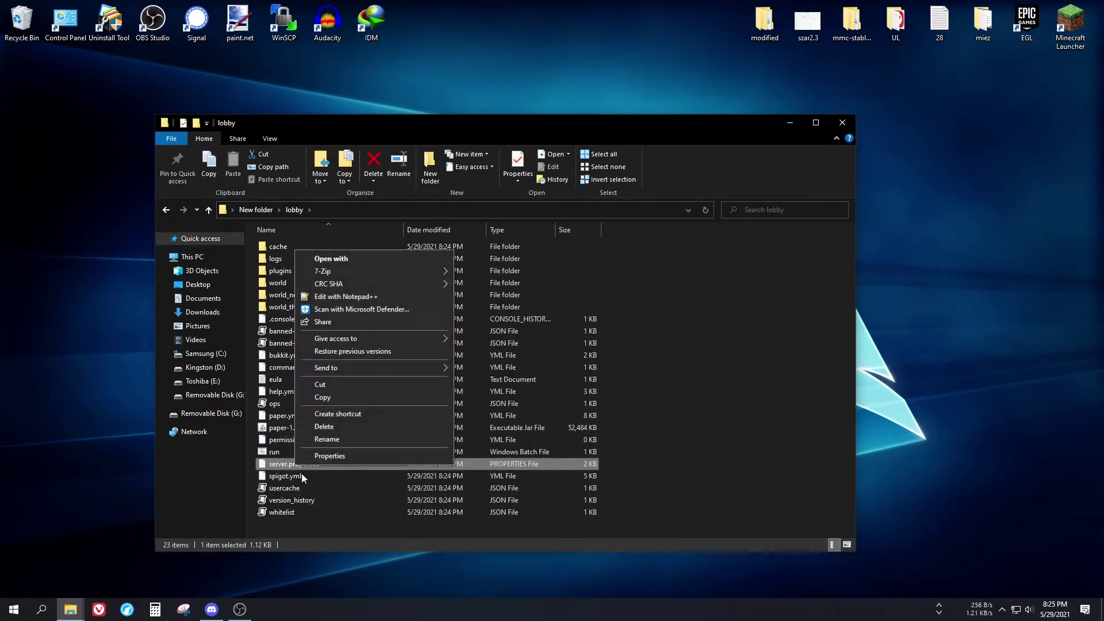
left_click(368, 298)
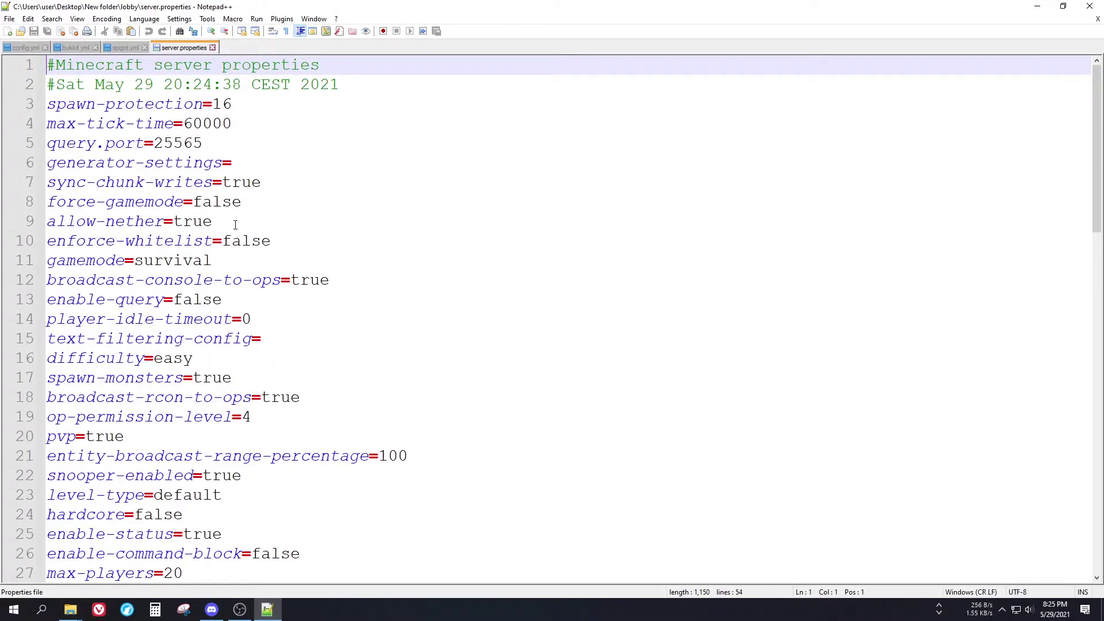
Step: Set server-port to 32001 in the lobby's server.properties and save the file
scroll(247, 248, "up", 1, "ctrl")
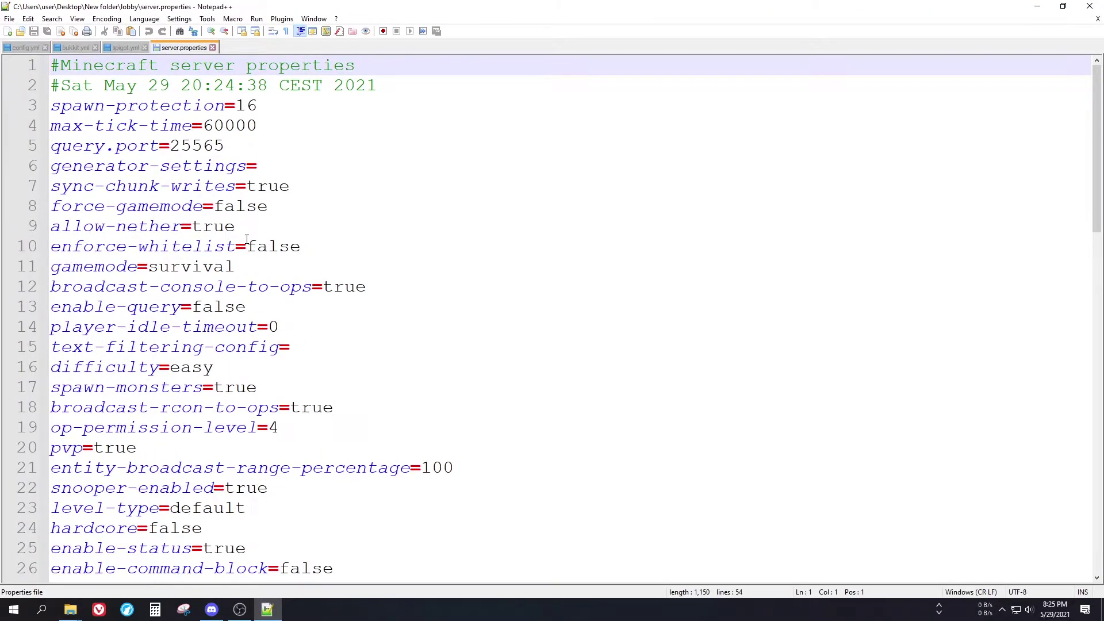
scroll(248, 247, "down", 3)
scroll(249, 248, "down", 2)
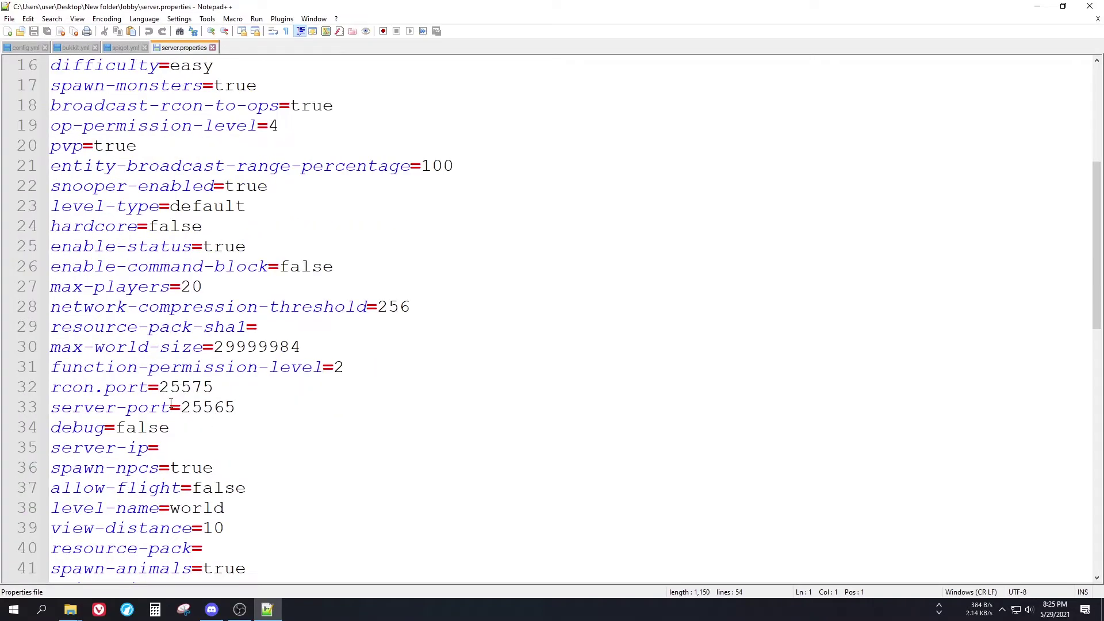
left_click_drag(50, 407, 185, 407)
type("32")
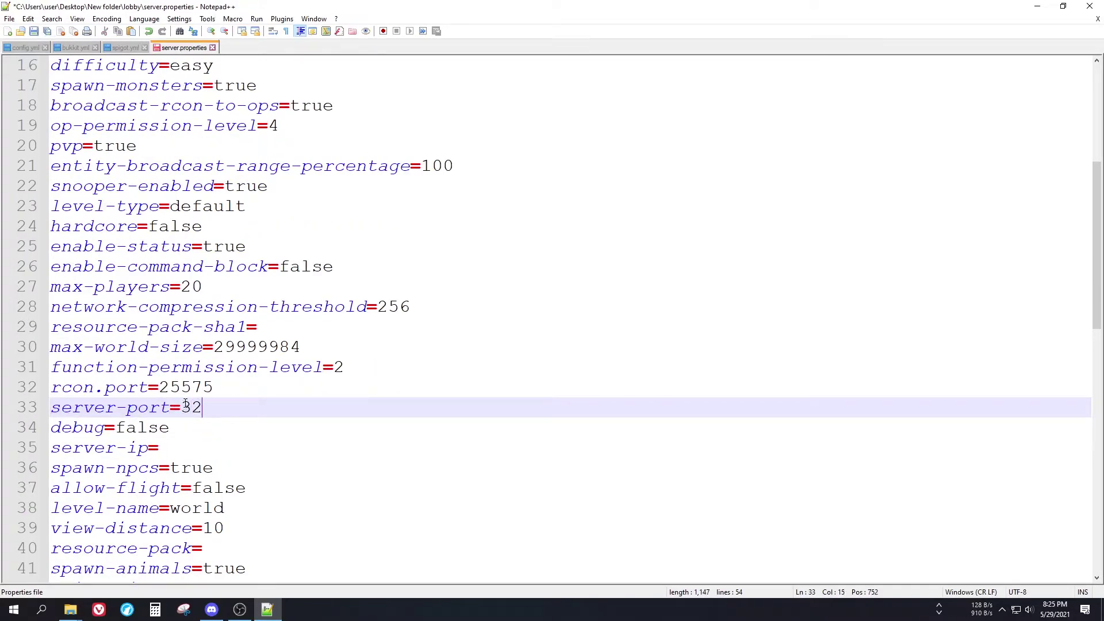
type("001")
key("ctrl+s")
Step: Set online-mode to false in the lobby's server.properties and save the file
scroll(208, 394, "down", 1)
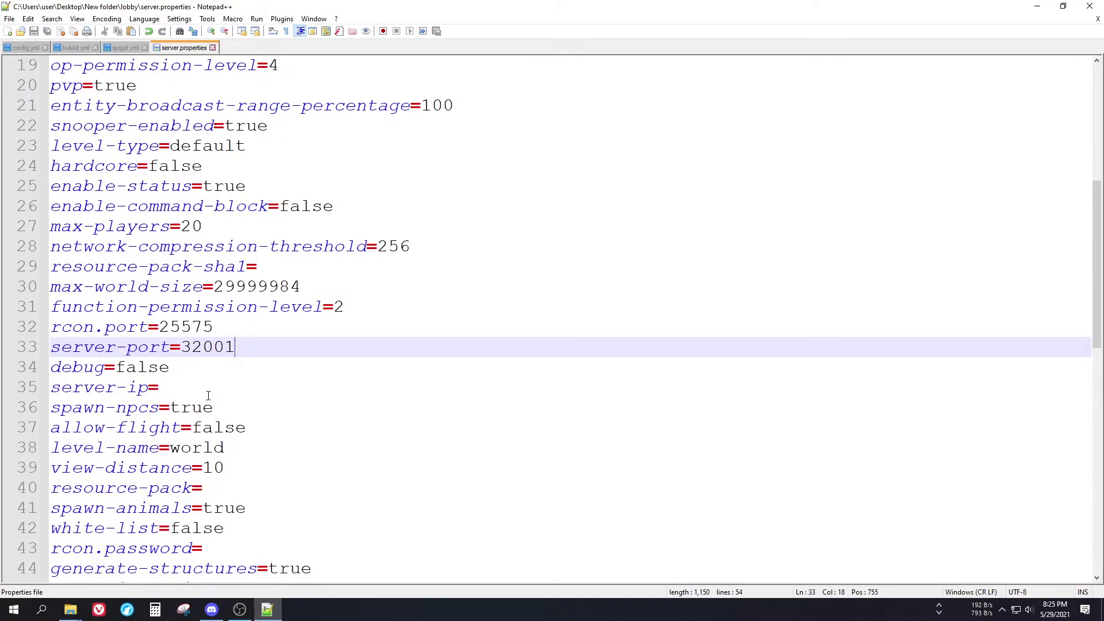
scroll(208, 395, "down", 2)
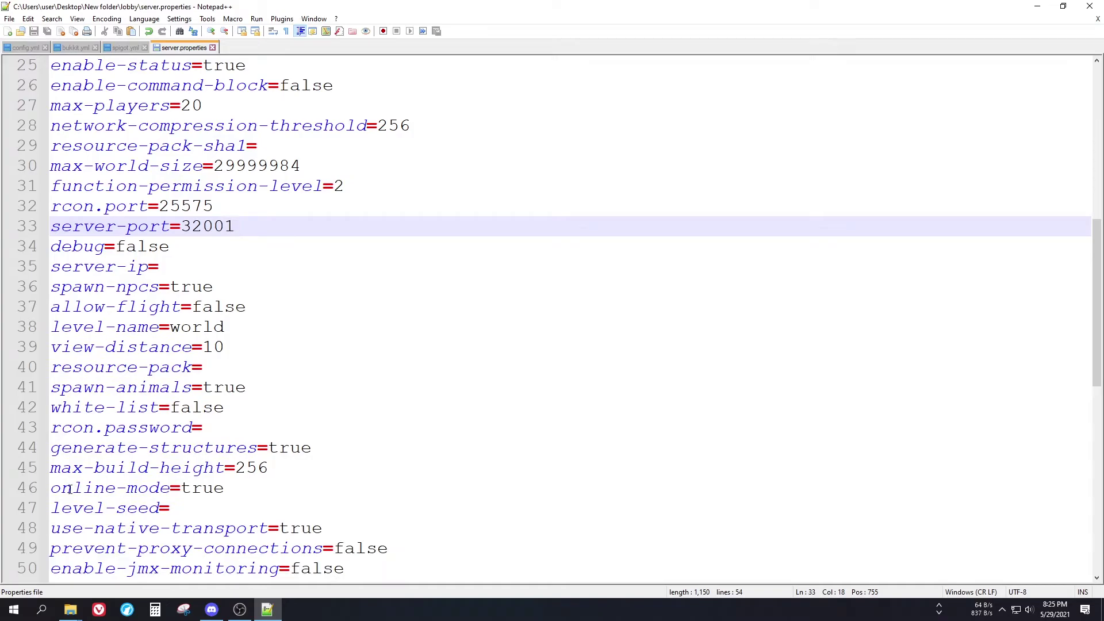
left_click_drag(52, 489, 225, 490)
left_click(219, 490)
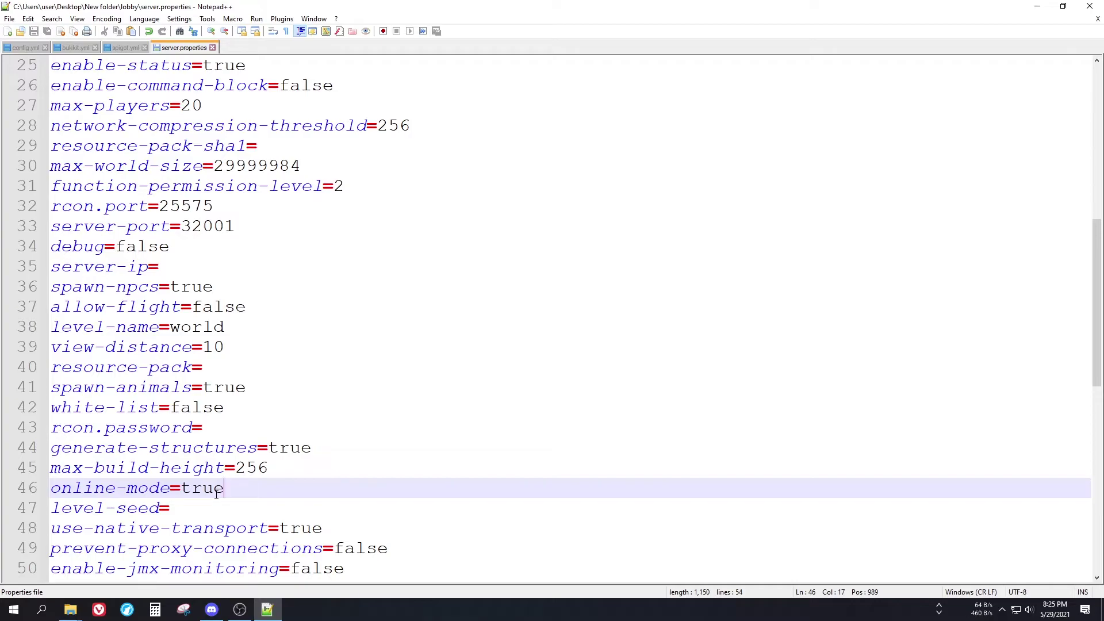
key("BackSpace")
key("BackSpace")
key("BackSpace")
key("BackSpace")
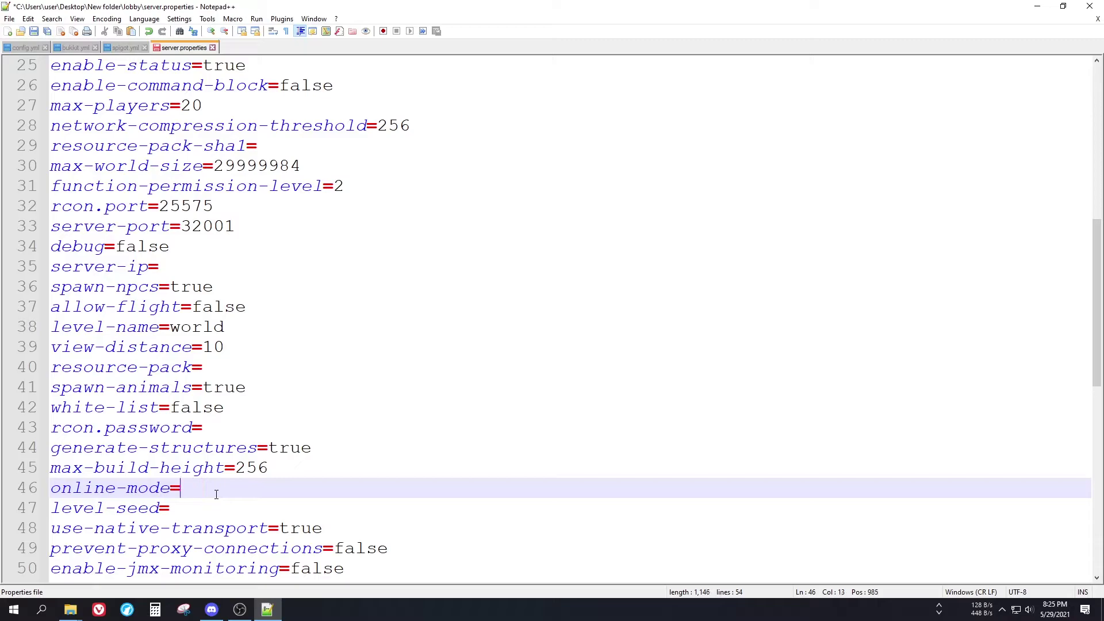
type("fa")
key("Return")
Step: Review the other settings in the lobby's server.properties, including the motd line, and close Notepad++
scroll(223, 446, "down", 3)
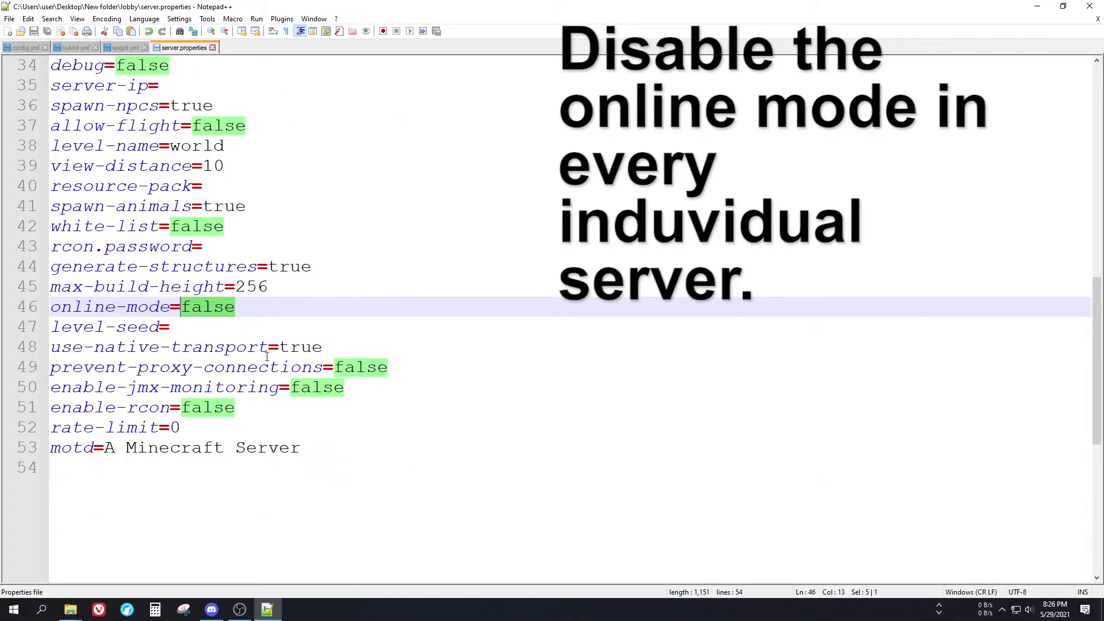
scroll(264, 360, "up", 3)
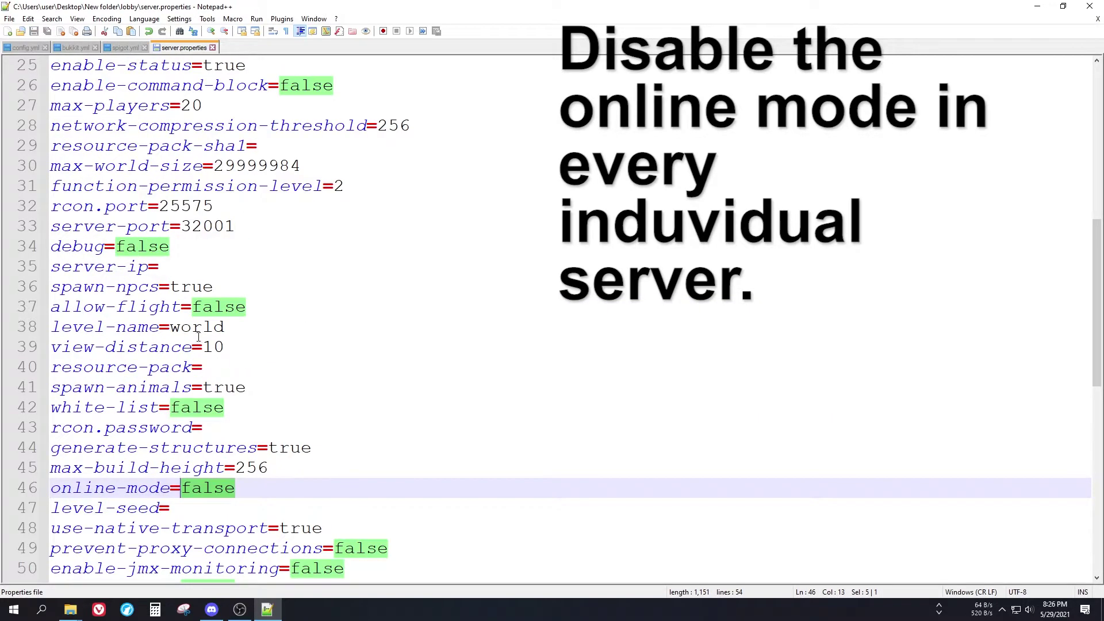
scroll(265, 322, "up", 8)
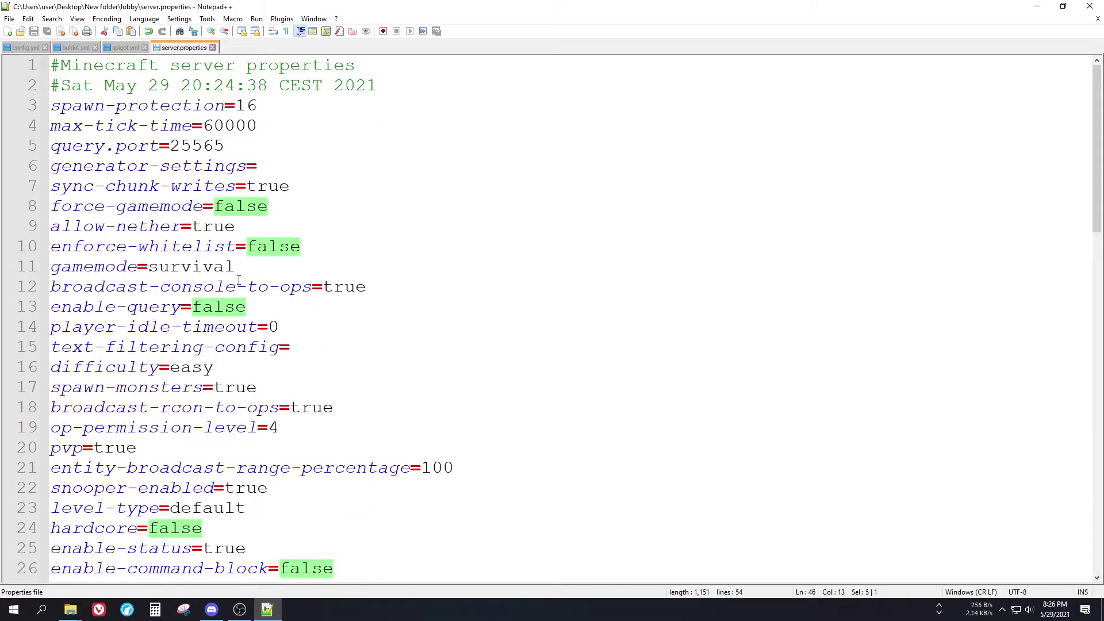
scroll(381, 348, "down", 4)
left_click(397, 385)
scroll(379, 403, "down", 5)
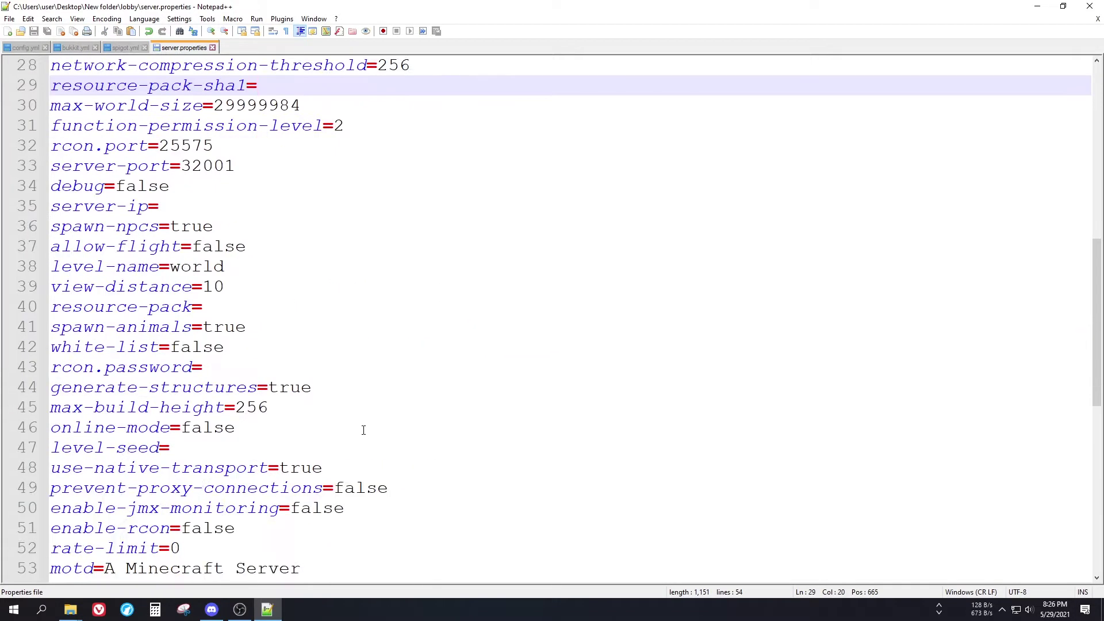
scroll(345, 402, "down", 2)
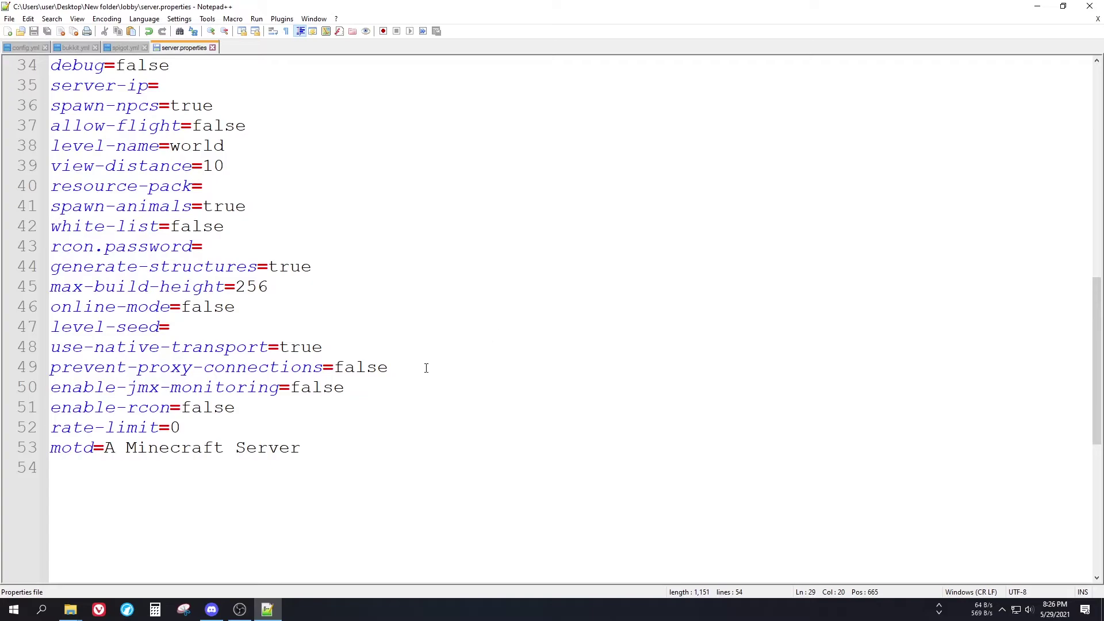
left_click_drag(342, 438, 101, 448)
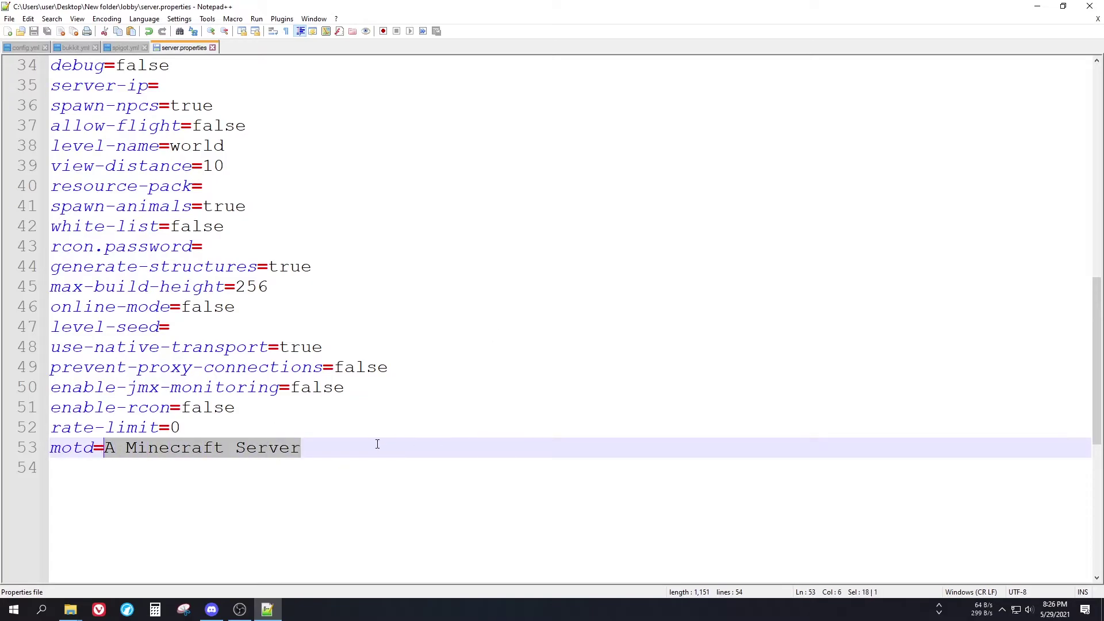
left_click(1090, 6)
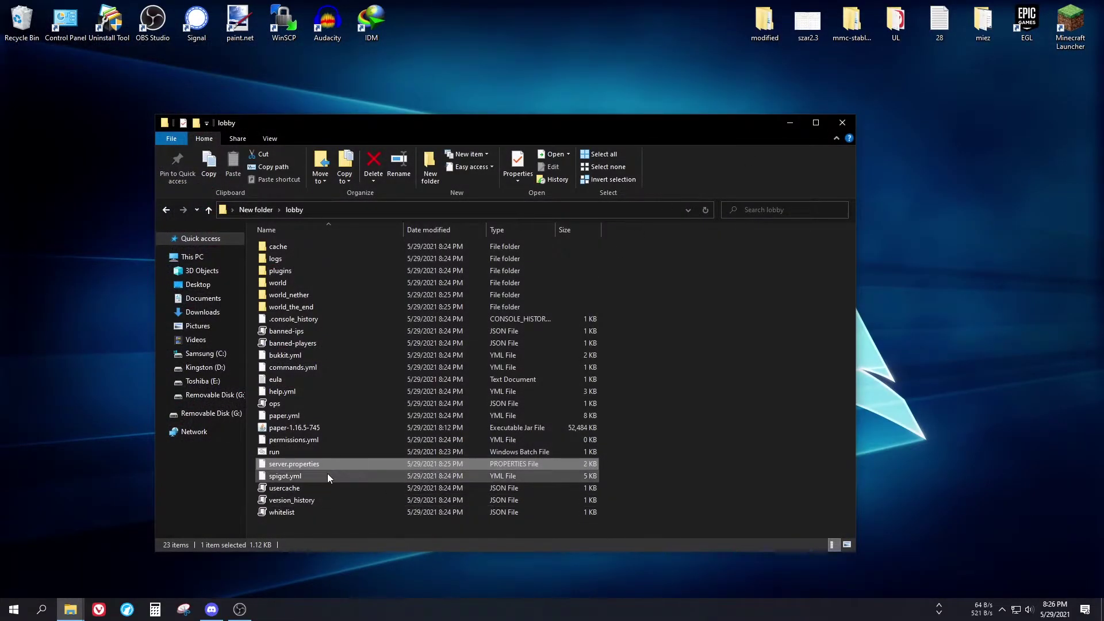
Step: Open the lobby's spigot.yml in Notepad++, set bungeecord to true and save the file
left_click(288, 475)
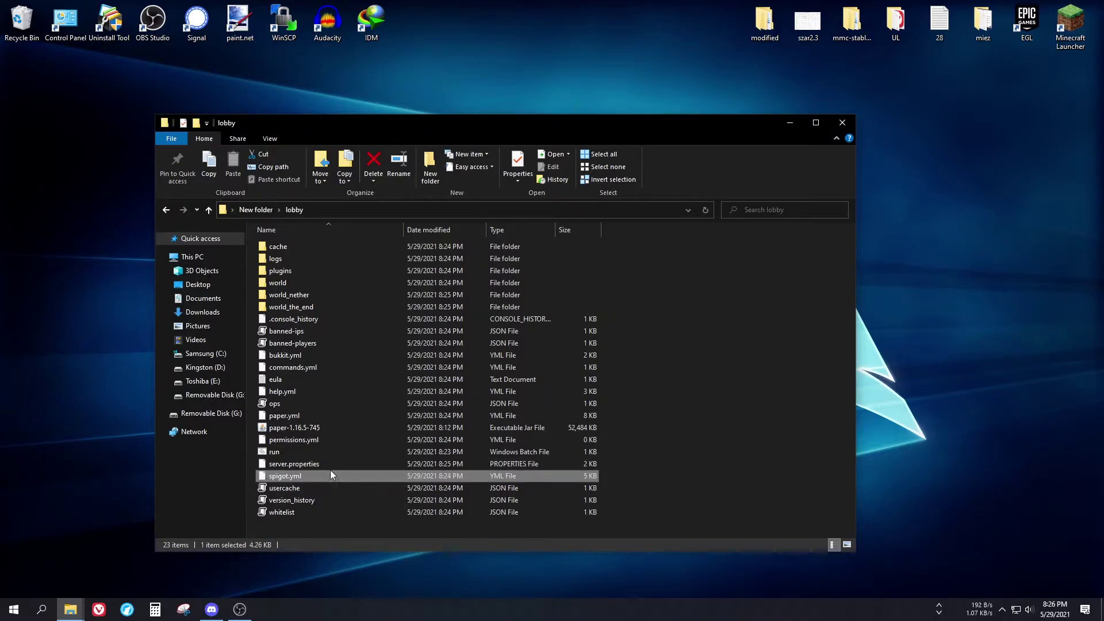
right_click(285, 474)
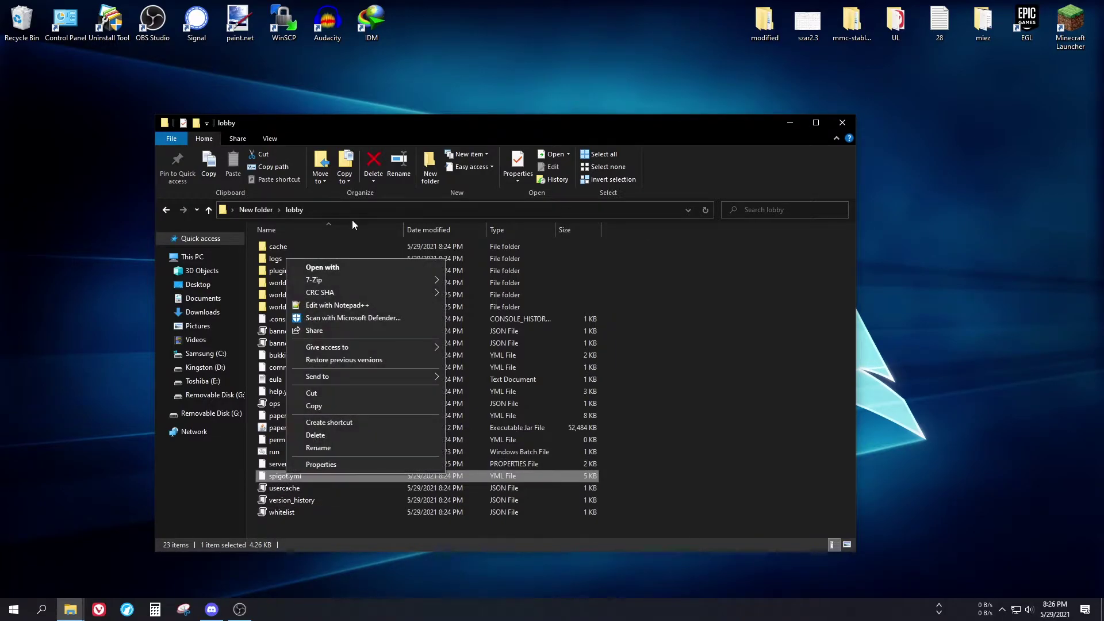
left_click(341, 303)
scroll(341, 303, "down", 1)
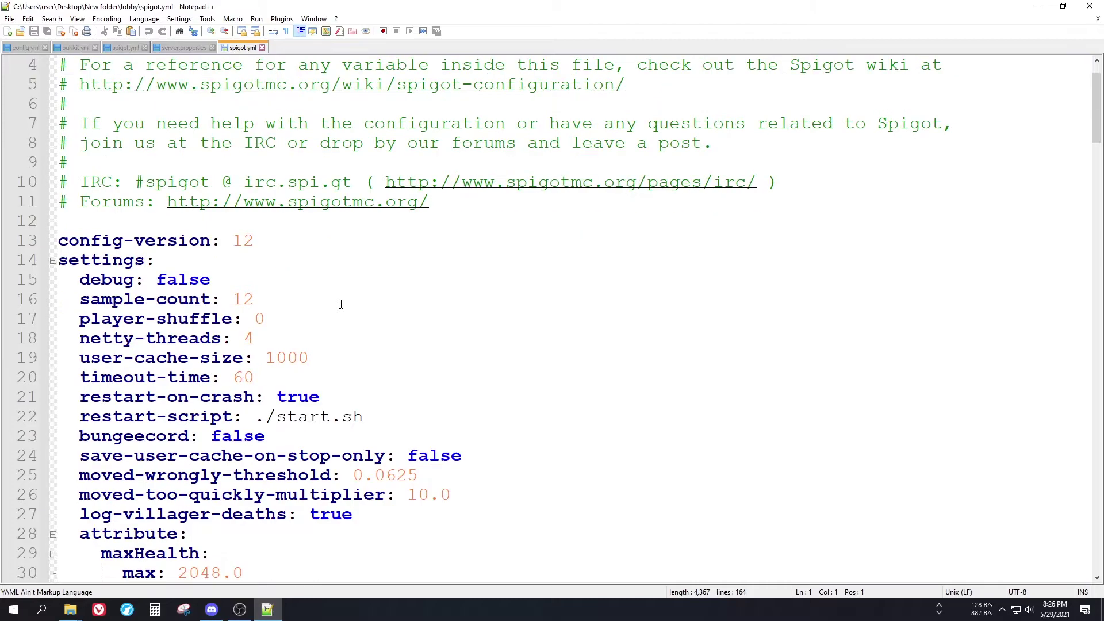
left_click_drag(79, 435, 277, 444)
type("true")
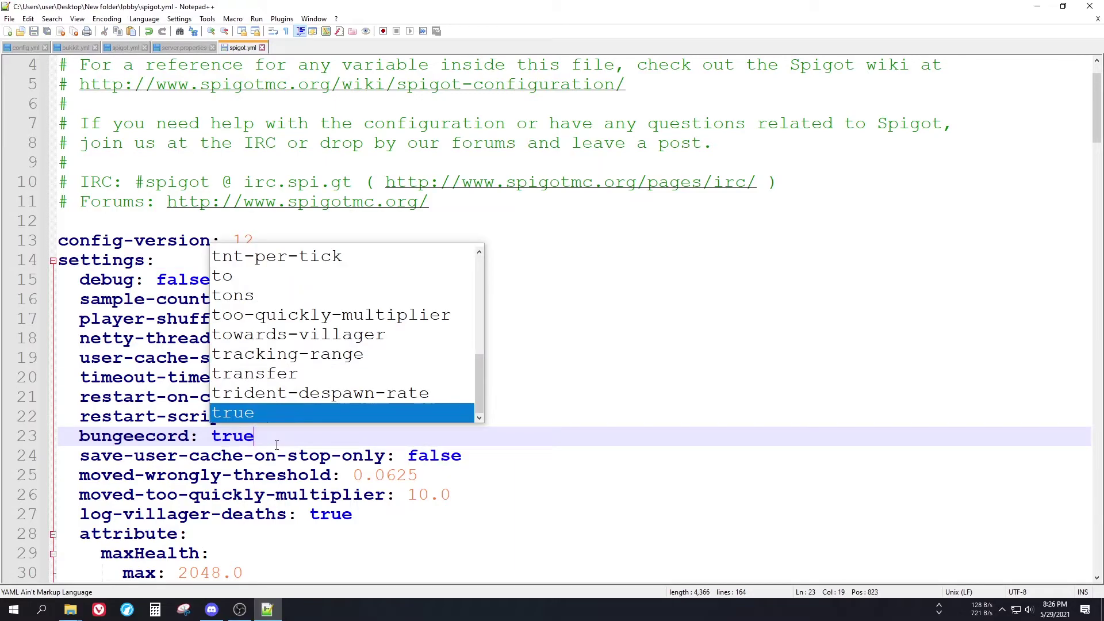
key("Escape")
Step: Look through the remaining sections of the lobby's spigot.yml and close Notepad++
scroll(143, 479, "down", 1)
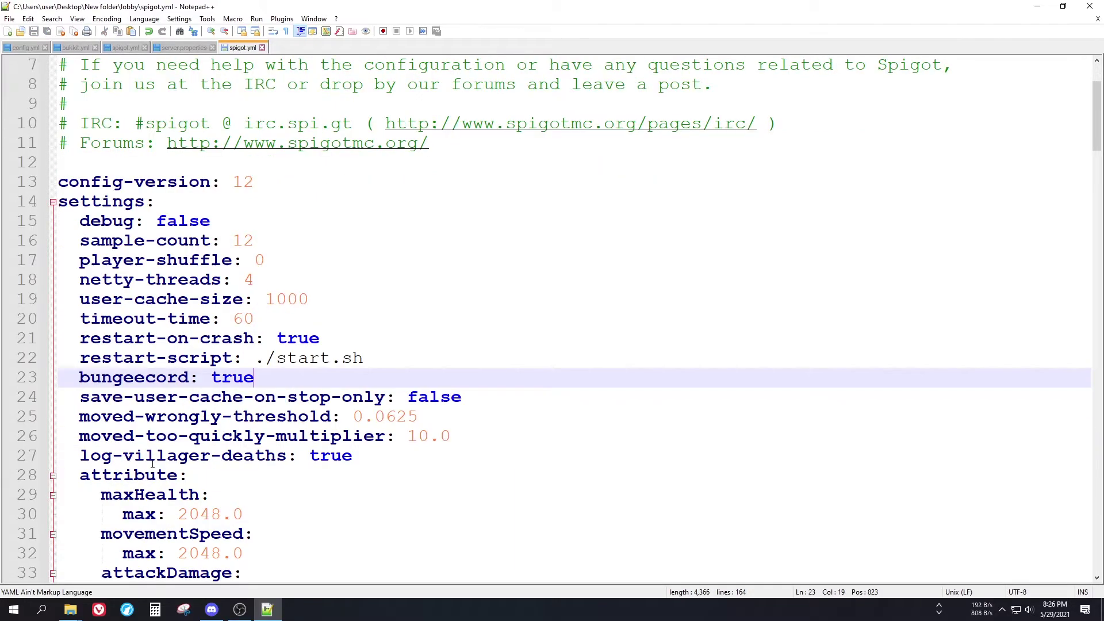
scroll(255, 465, "down", 5)
scroll(250, 463, "down", 1)
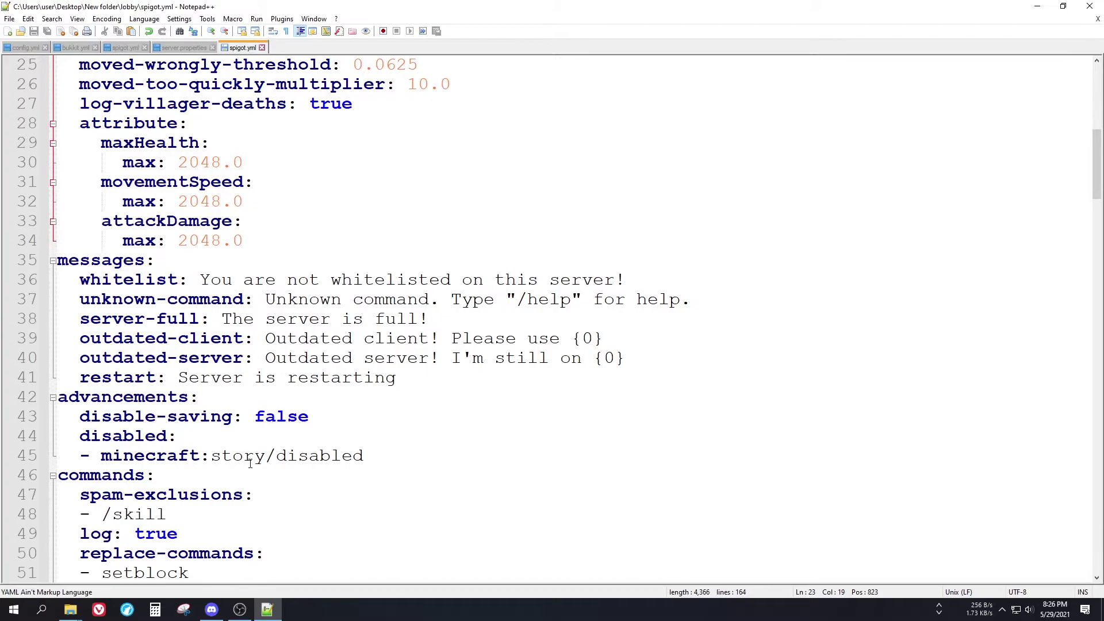
scroll(304, 388, "down", 11)
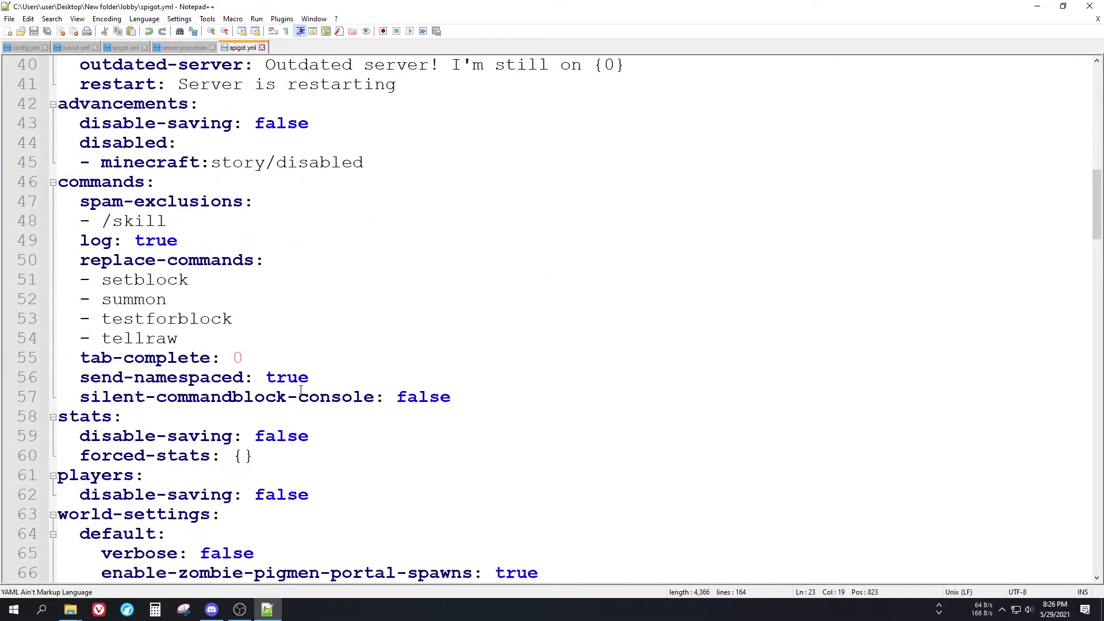
scroll(318, 410, "up", 8)
scroll(318, 410, "up", 11)
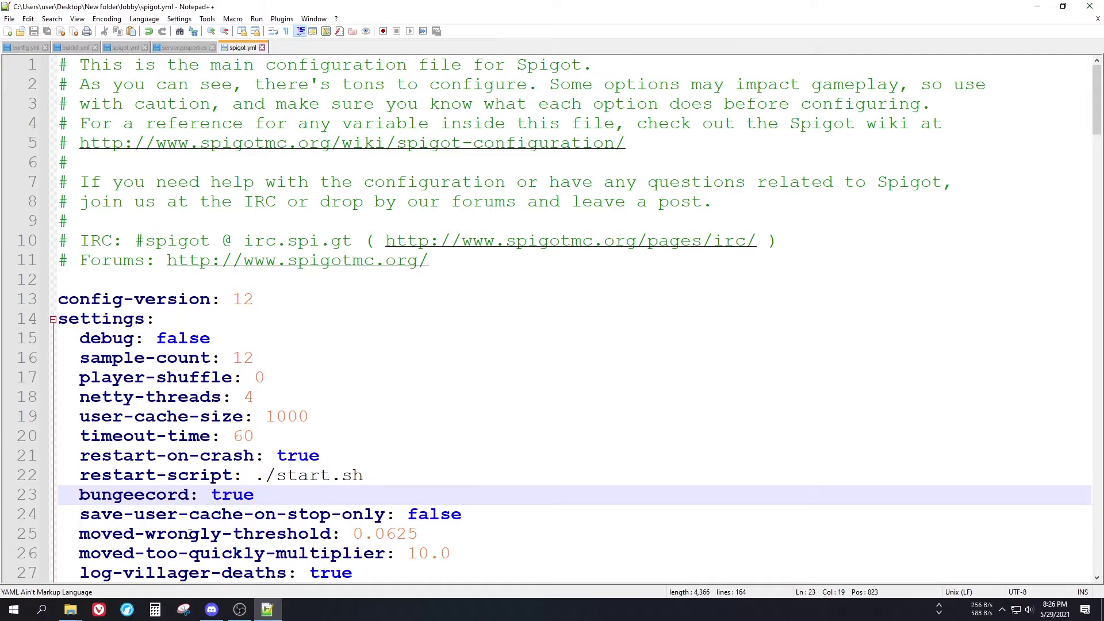
left_click(1089, 7)
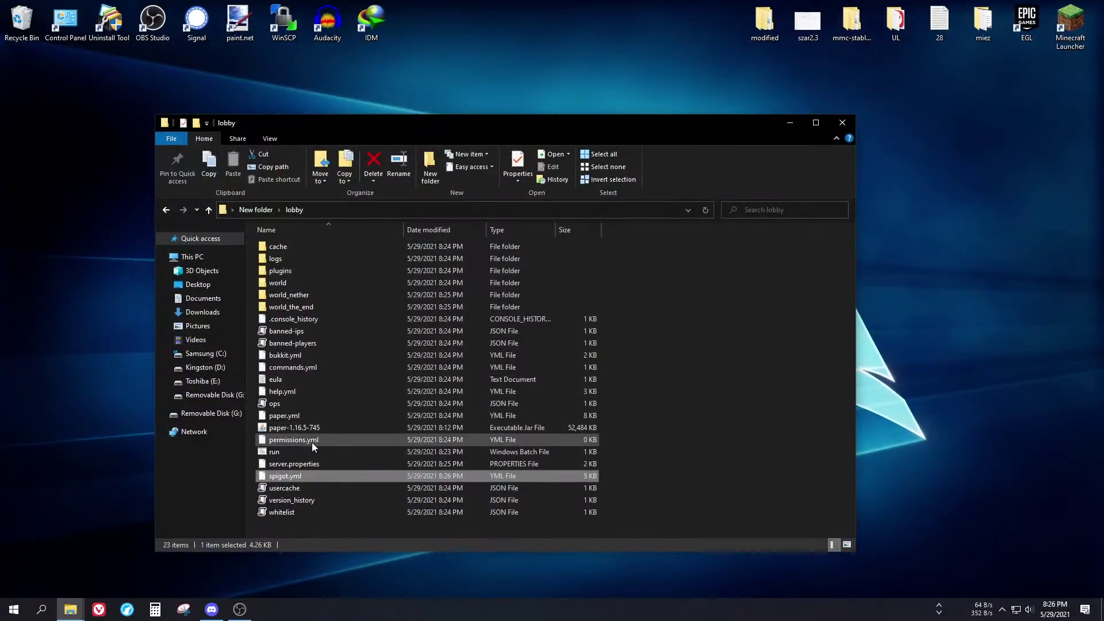
Step: Start the Waterfall proxy by running the run batch file in the waterfall folder
left_click(262, 211)
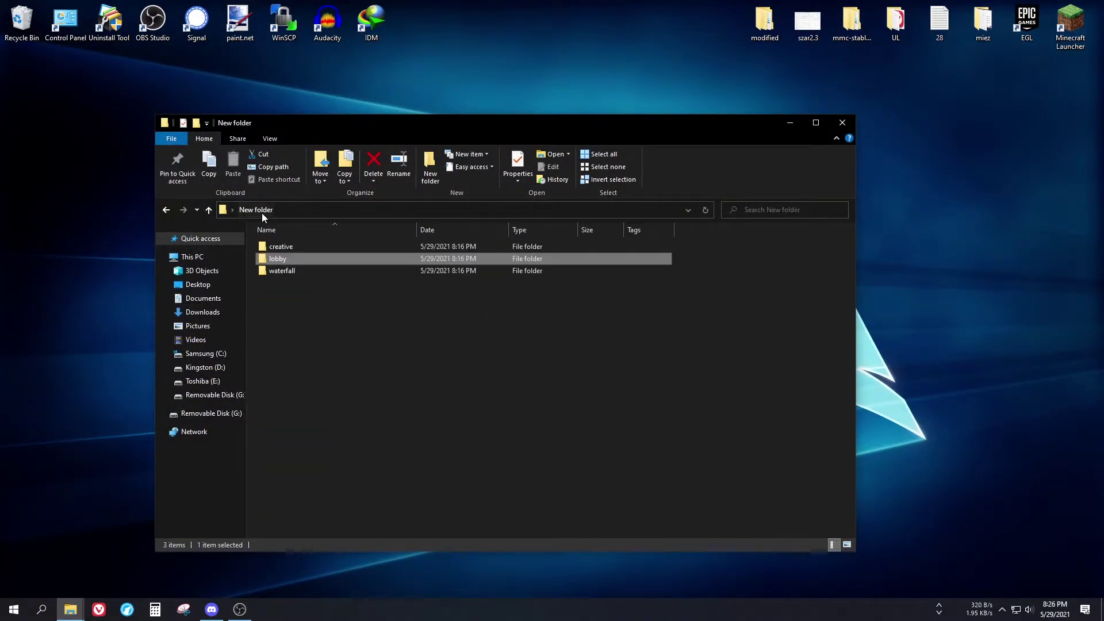
double_click(280, 271)
double_click(280, 320)
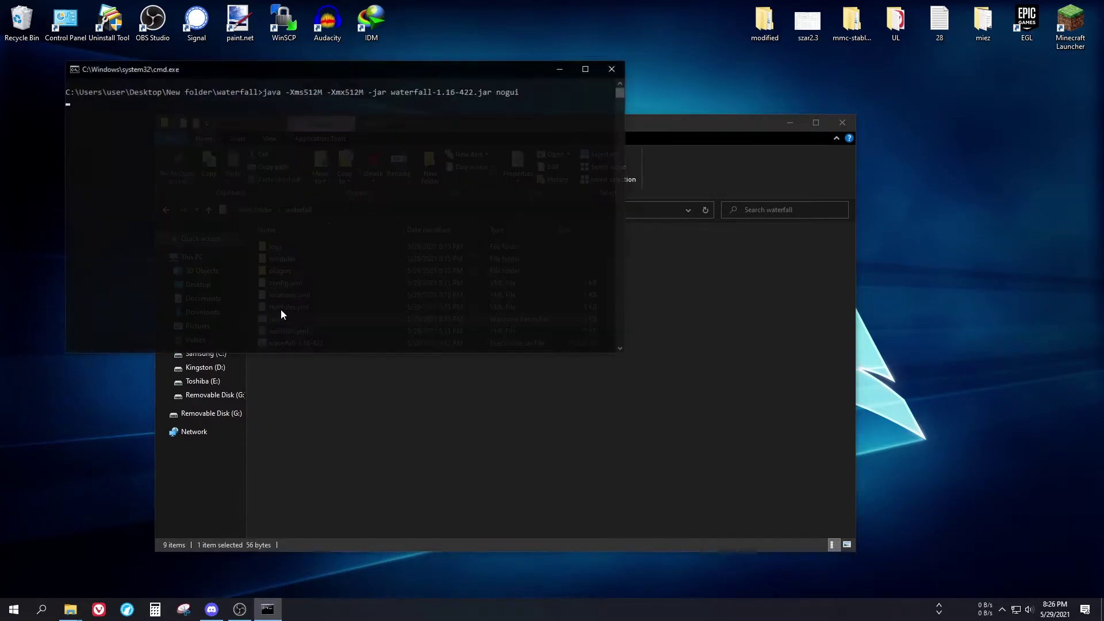
left_click_drag(229, 82, 237, 200)
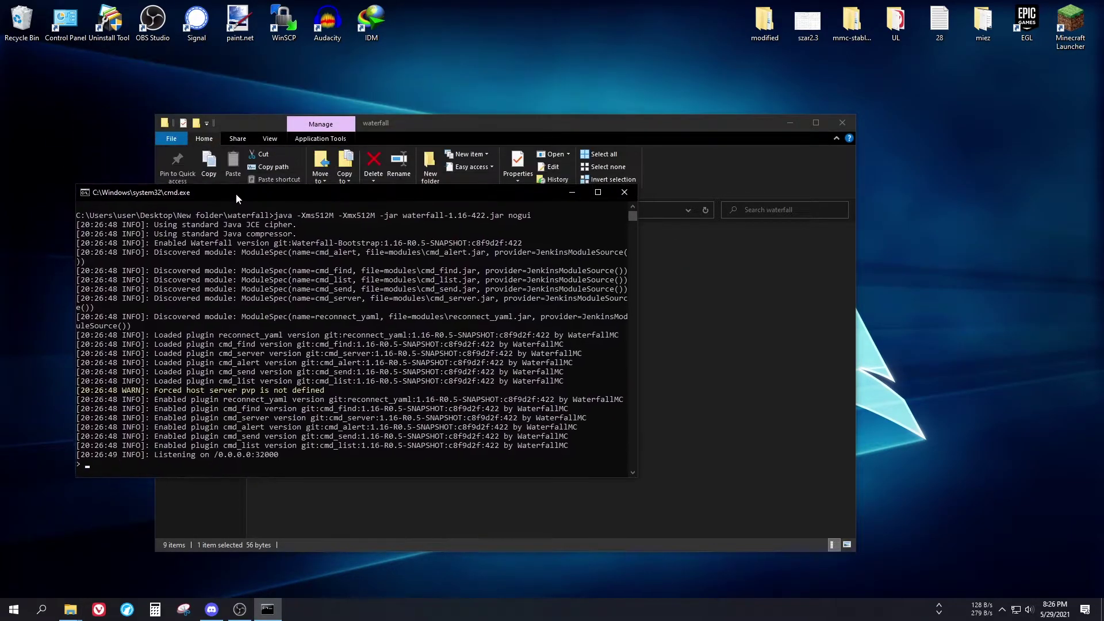
Step: Start the Paper lobby server from the run batch file in the lobby folder and arrange both console windows
left_click(702, 312)
left_click(257, 211)
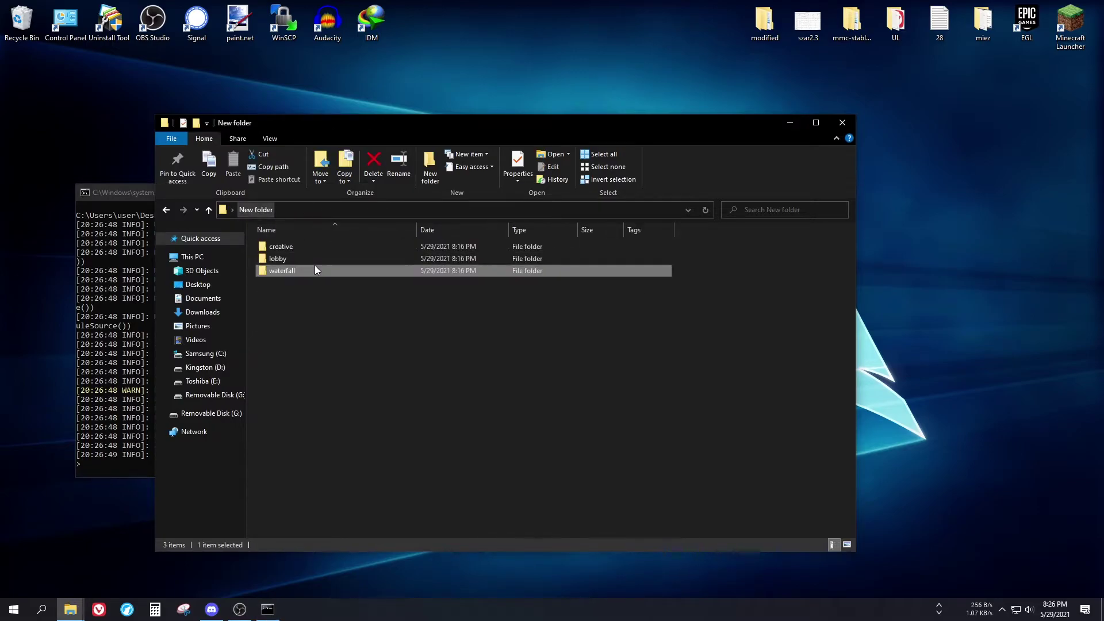
double_click(295, 255)
double_click(274, 451)
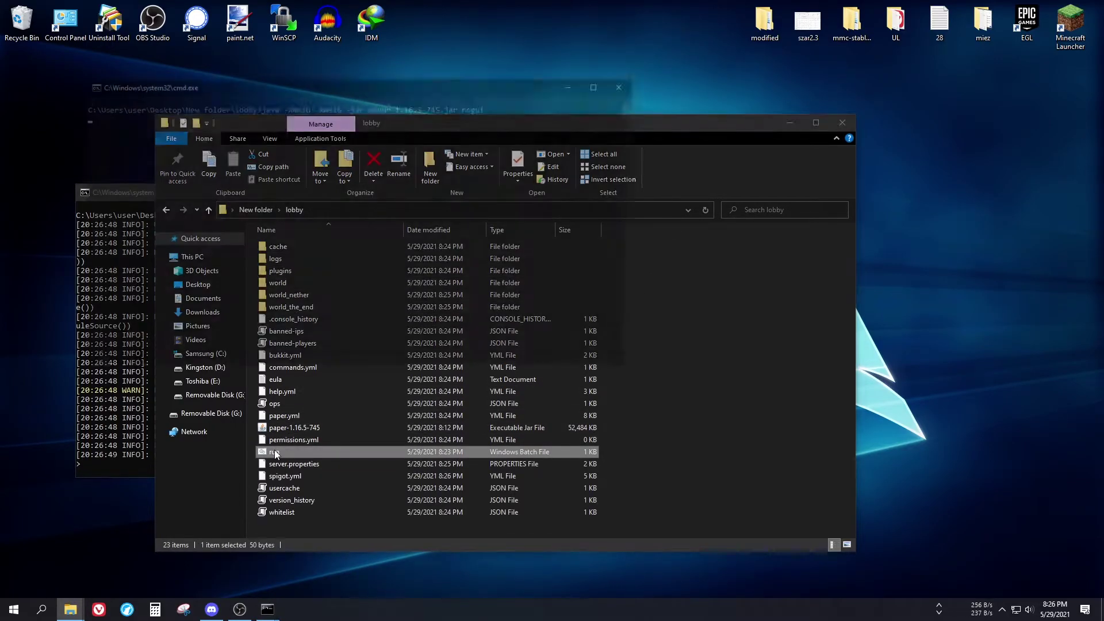
left_click_drag(184, 91, 210, 127)
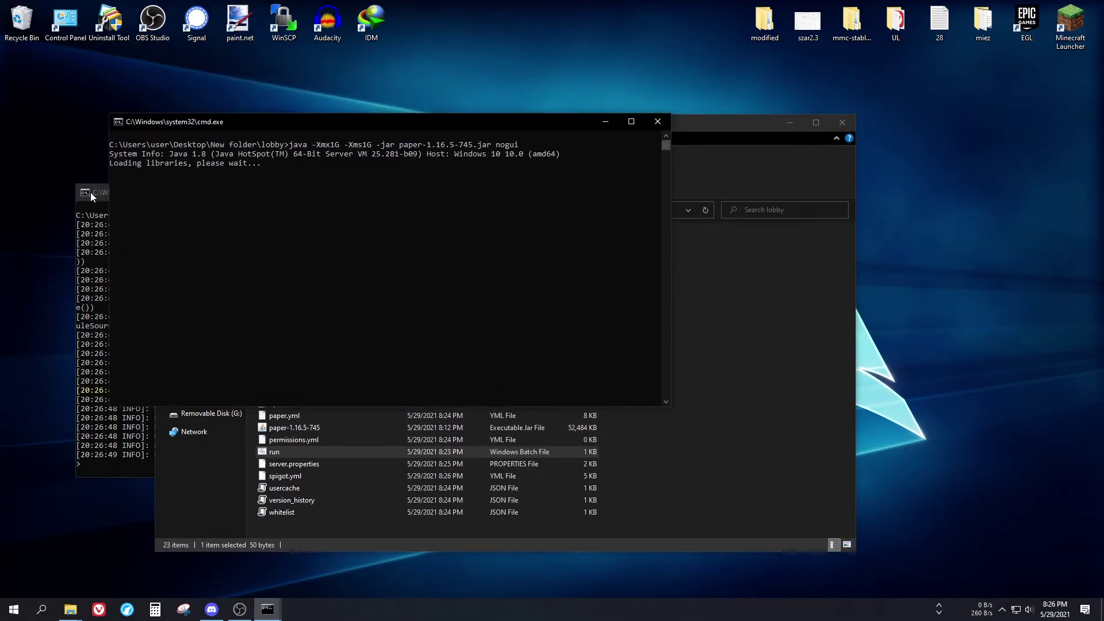
left_click_drag(90, 192, 160, 210)
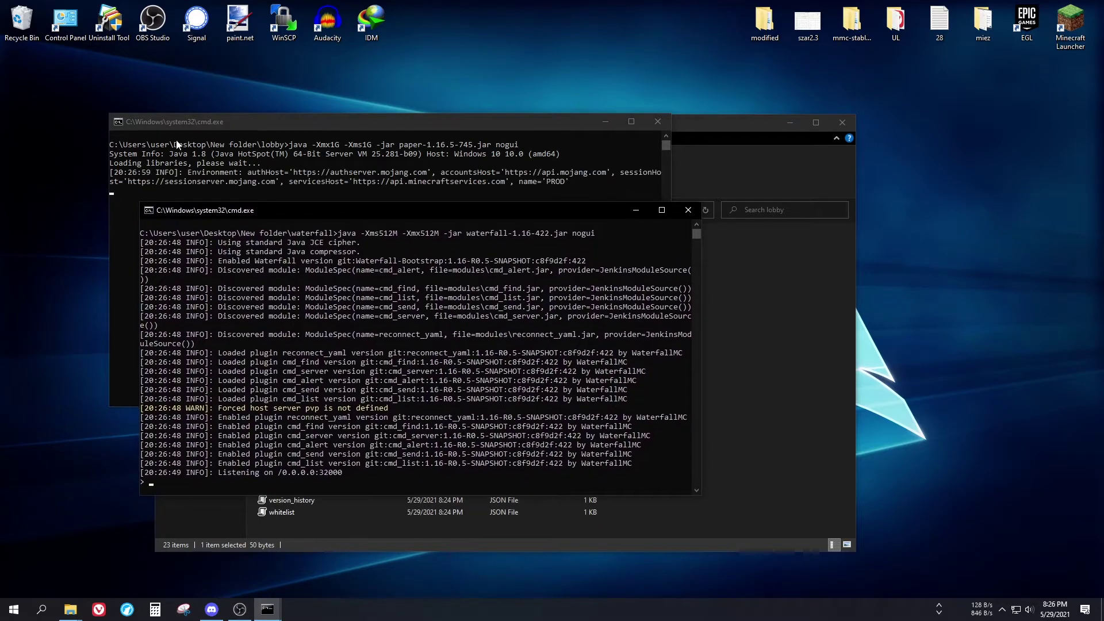
left_click_drag(182, 122, 122, 93)
left_click(636, 307)
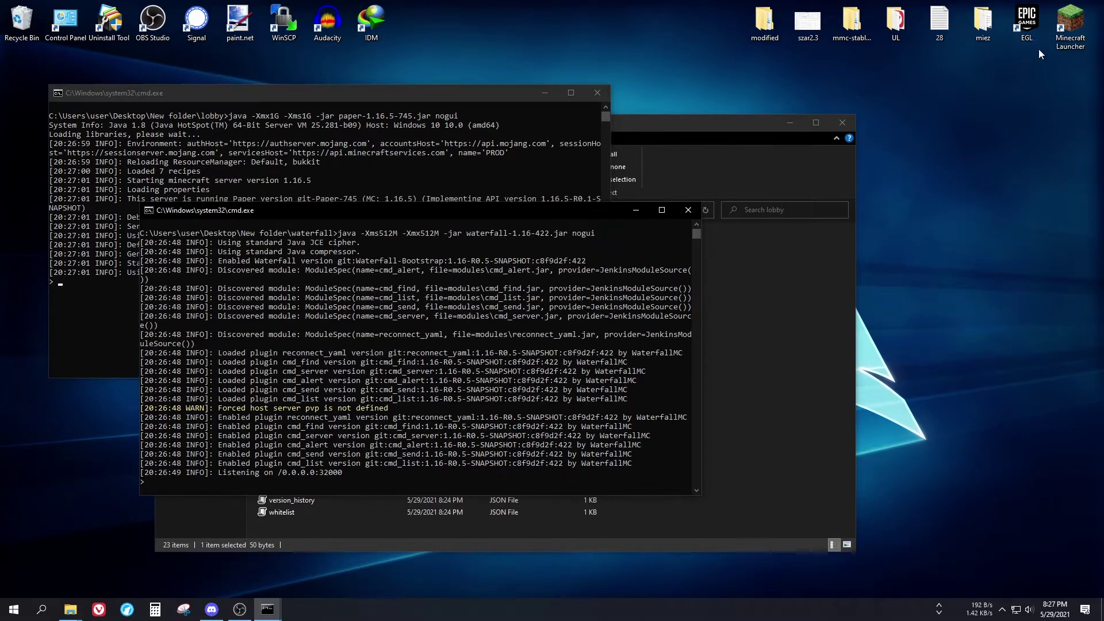
Step: Open the Minecraft Launcher, move the two server consoles apart and launch the 1.16.5 OptiFine installation
double_click(1069, 26)
left_click(115, 319)
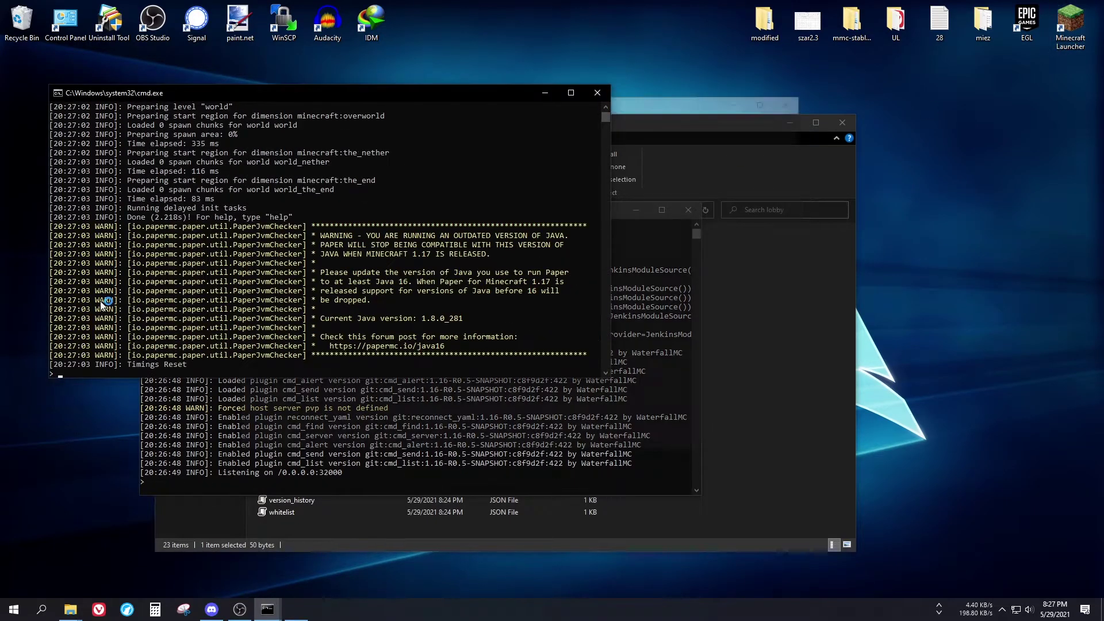
left_click(204, 454)
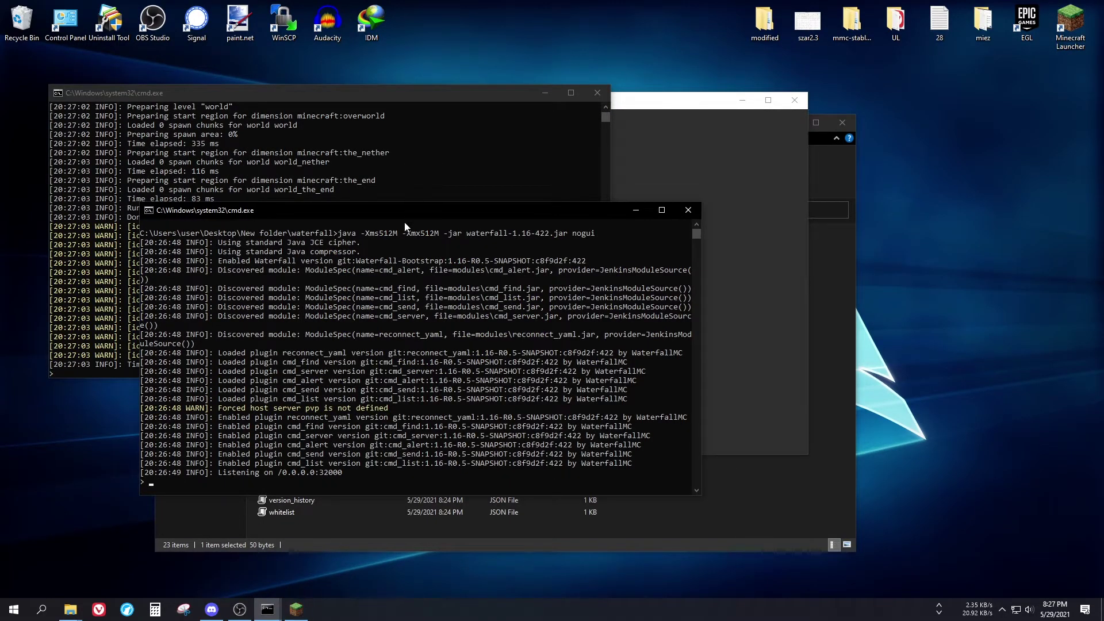
left_click_drag(338, 212, 732, 28)
left_click_drag(460, 92, 428, 22)
left_click(445, 358)
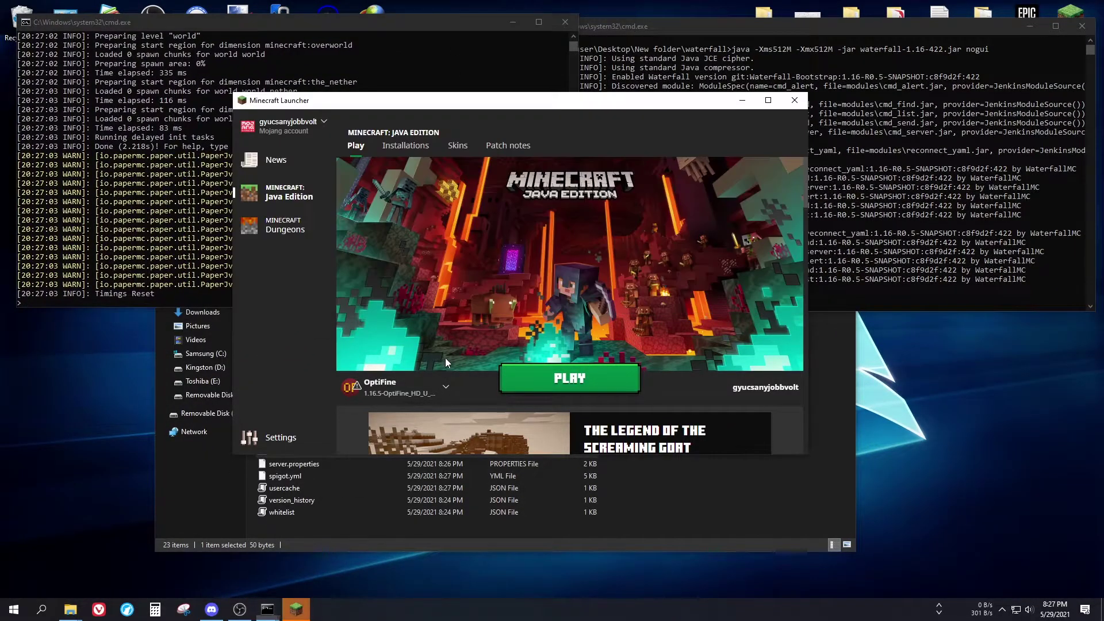
left_click(524, 379)
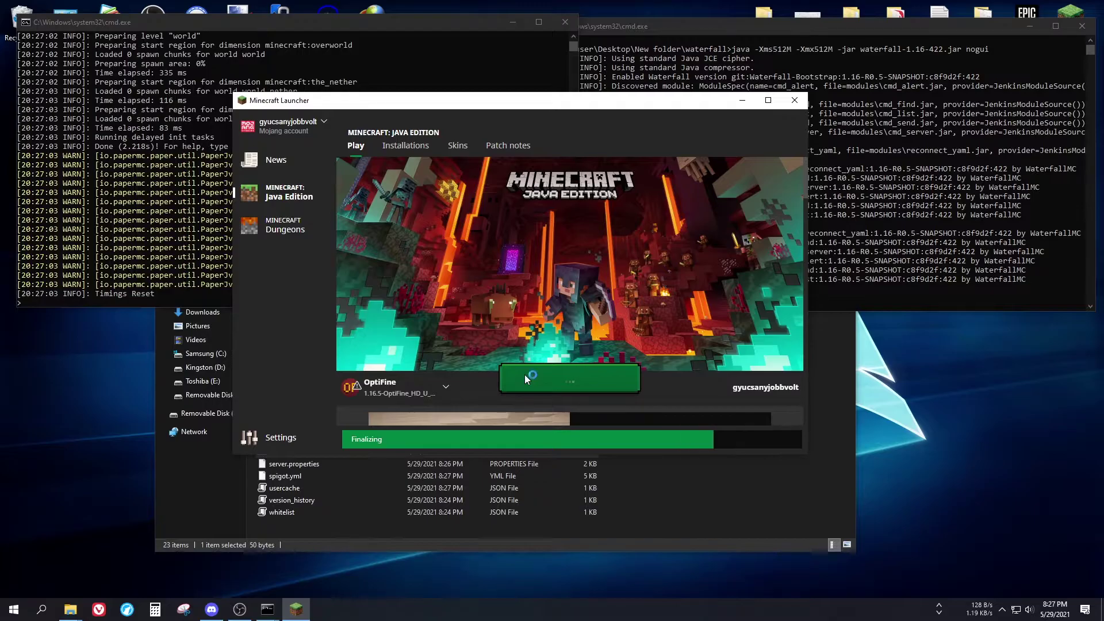
left_click(746, 164)
Step: Add a multiplayer server with the address localhost:32000 and join it
left_click(596, 316)
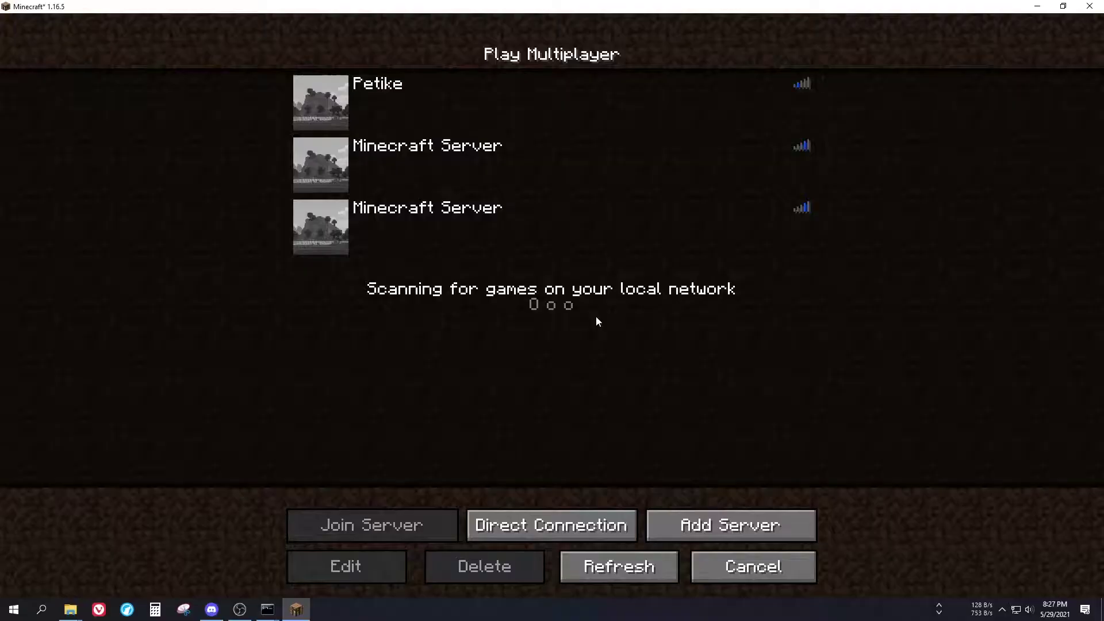
left_click(730, 525)
left_click(529, 205)
type("loca")
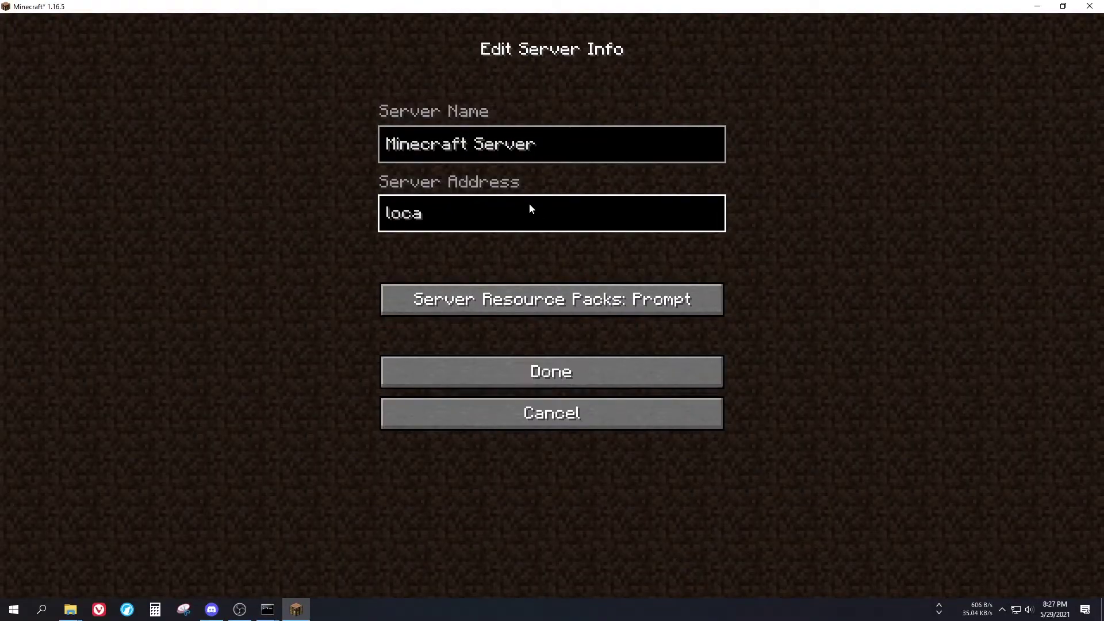
type("lhost:3")
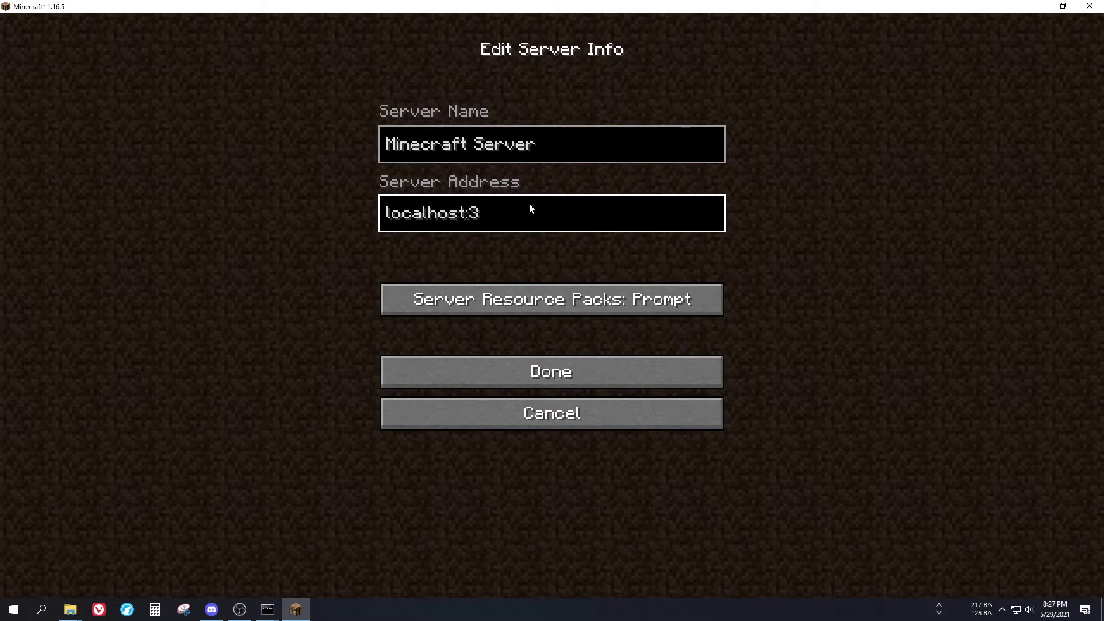
type("2000")
left_click(588, 363)
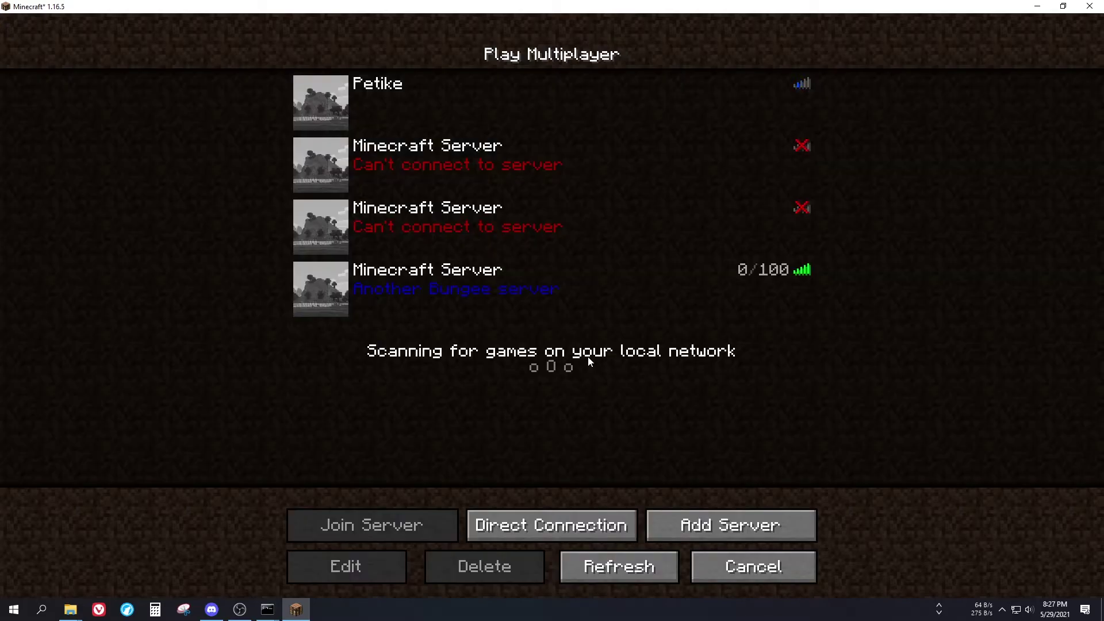
left_click(525, 284)
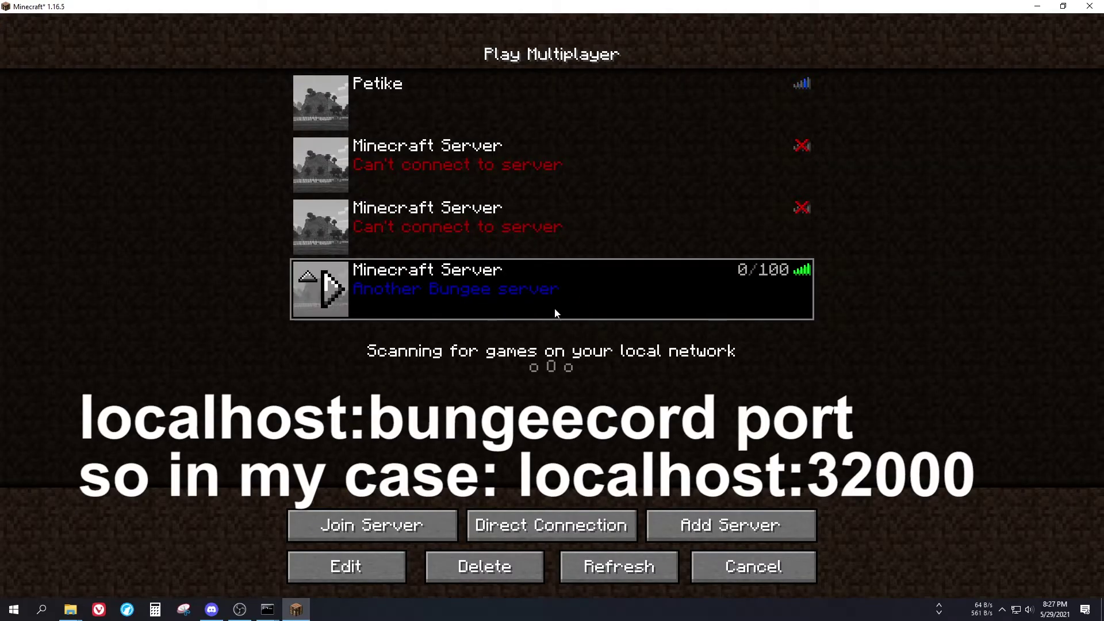
left_click(330, 295)
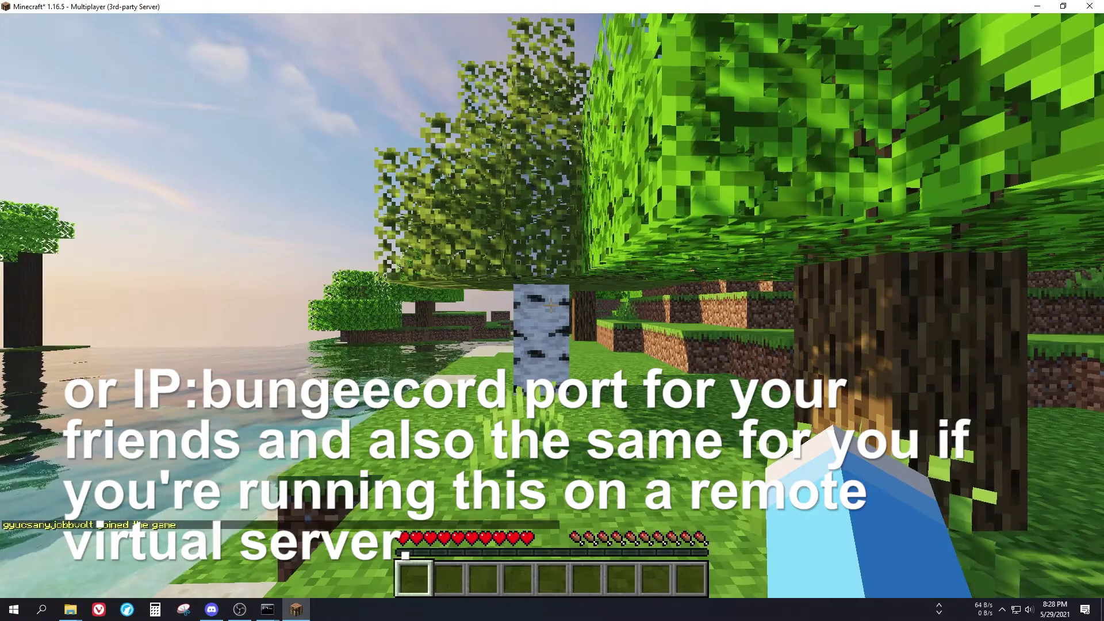
Step: Pause the game and check the Waterfall and lobby consoles for the player's connection and login entries
key("Escape")
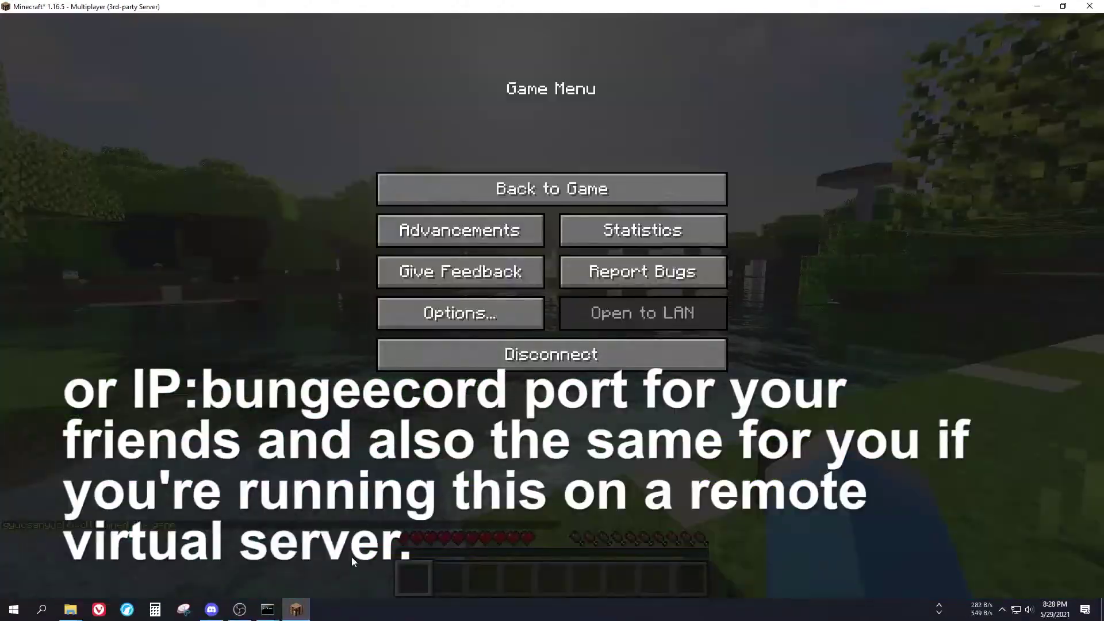
mouse_move(268, 608)
left_click(216, 562)
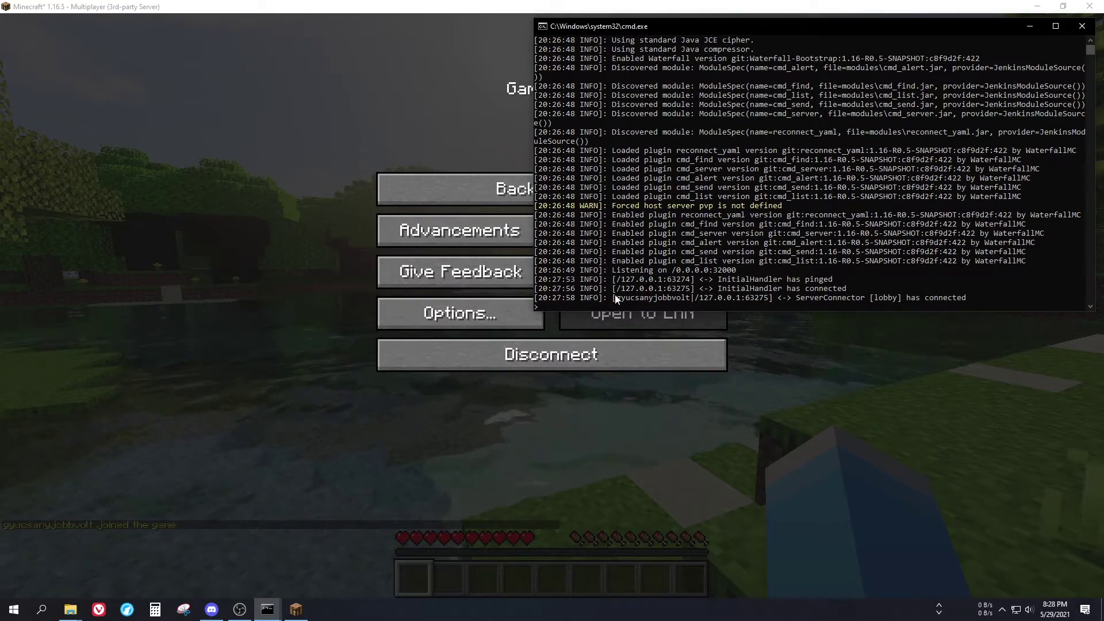
left_click_drag(673, 25, 361, 37)
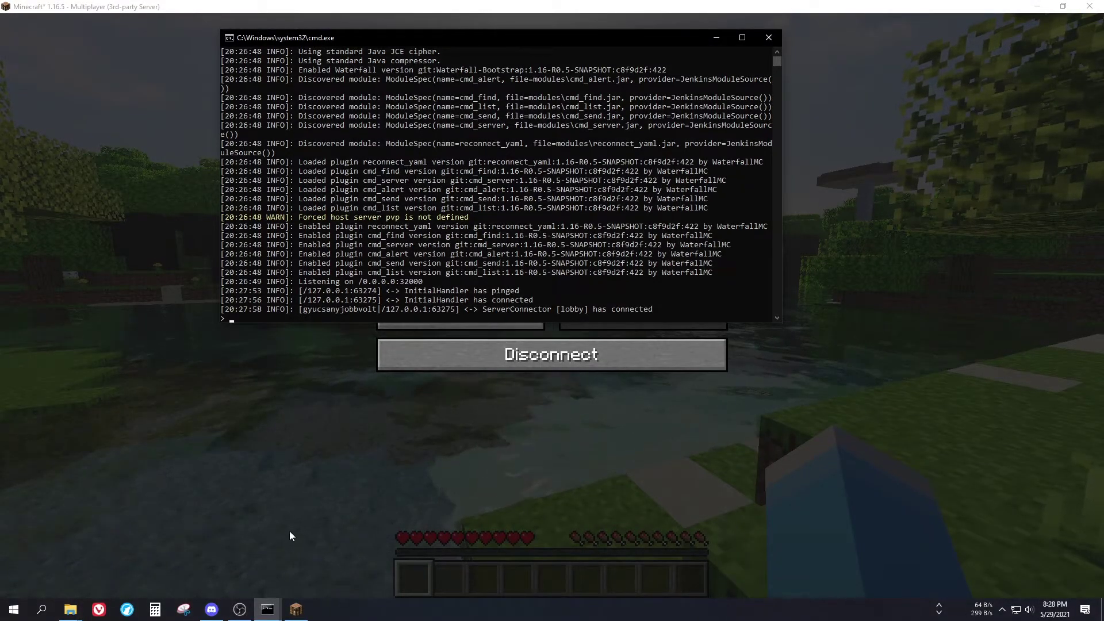
left_click(267, 610)
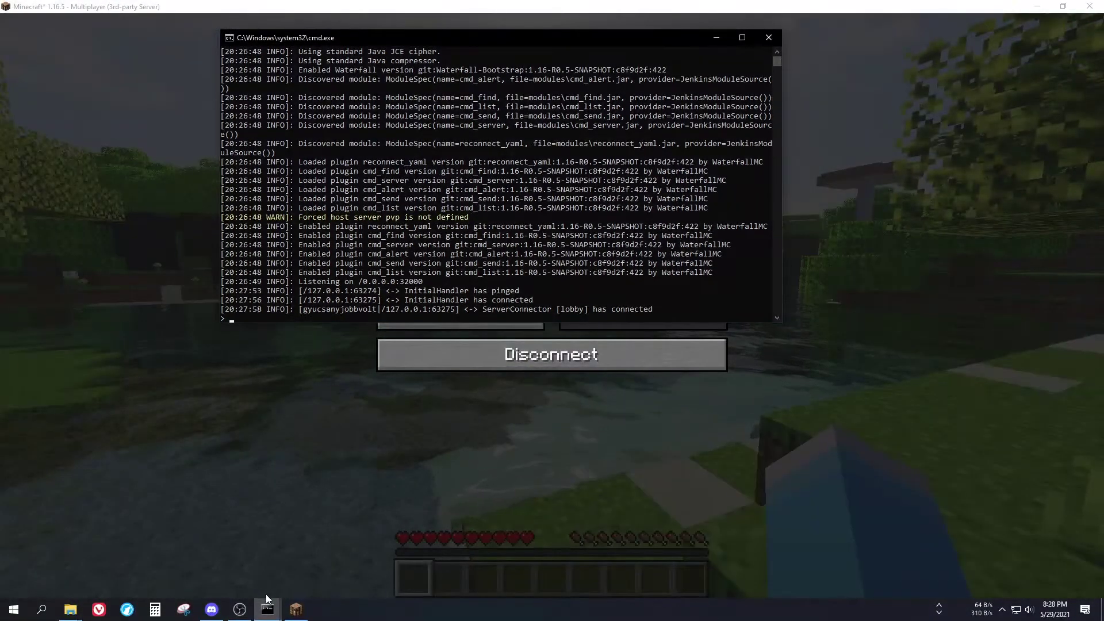
left_click(316, 563)
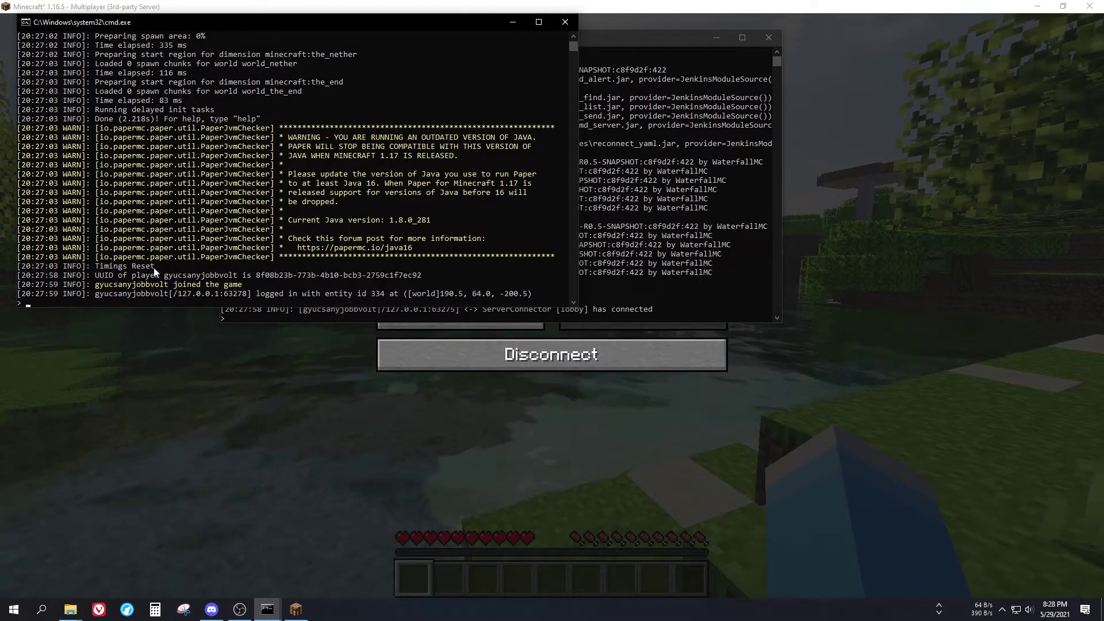
left_click_drag(95, 293, 233, 293)
left_click(235, 294)
left_click(221, 330)
Step: Resume the game, dig up a dirt block, walk around the lobby world and disconnect from the server
key("Escape")
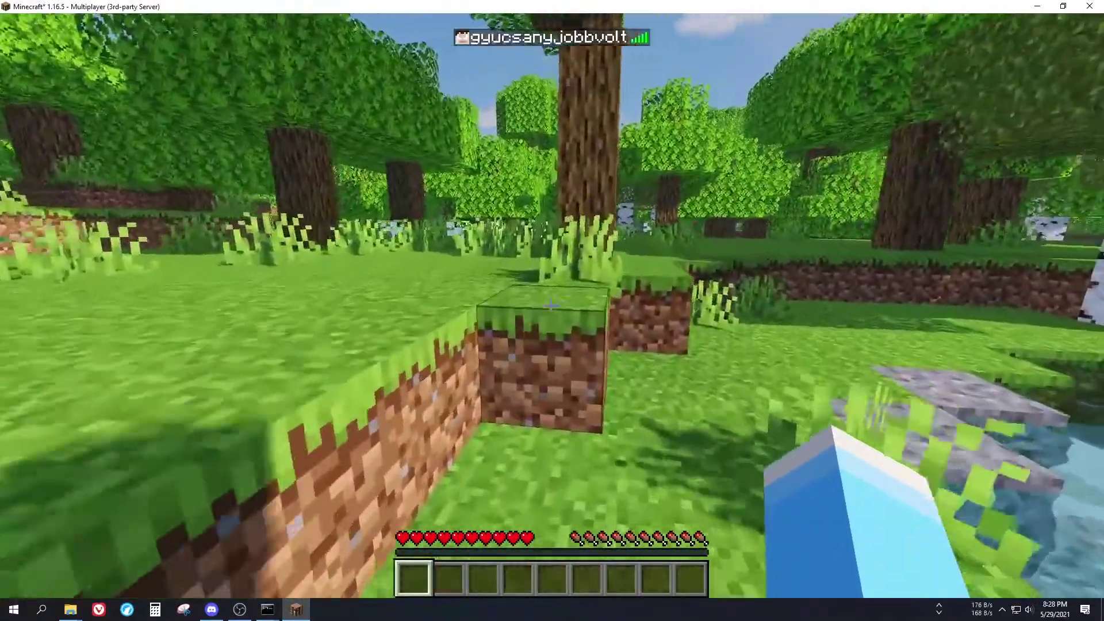
left_click(551, 305)
left_click_drag(550, 305, 551, 305)
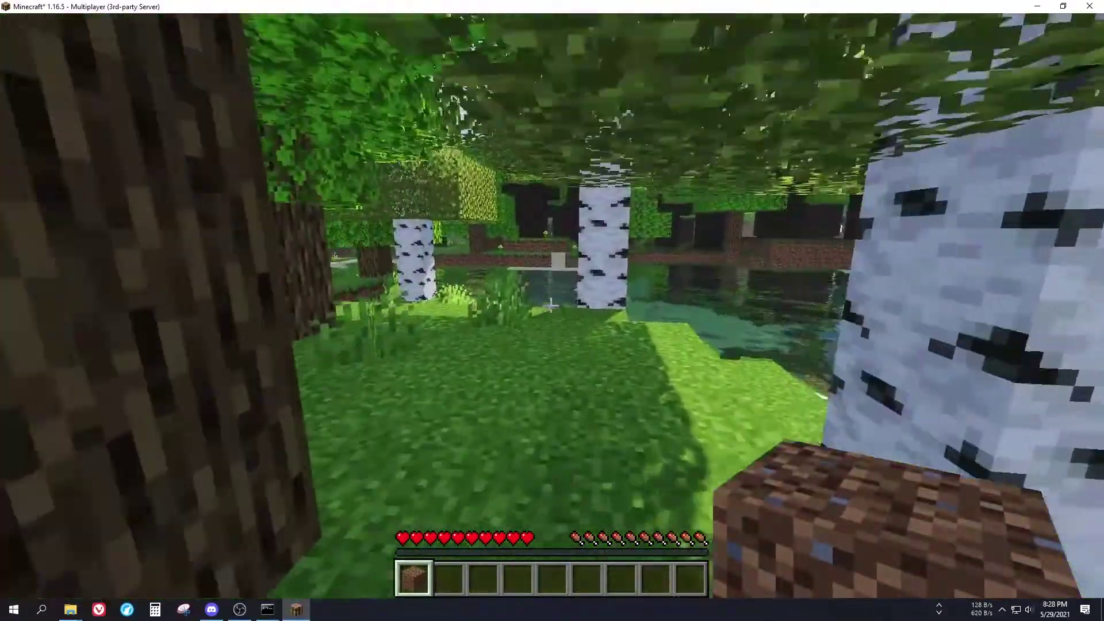
key("3")
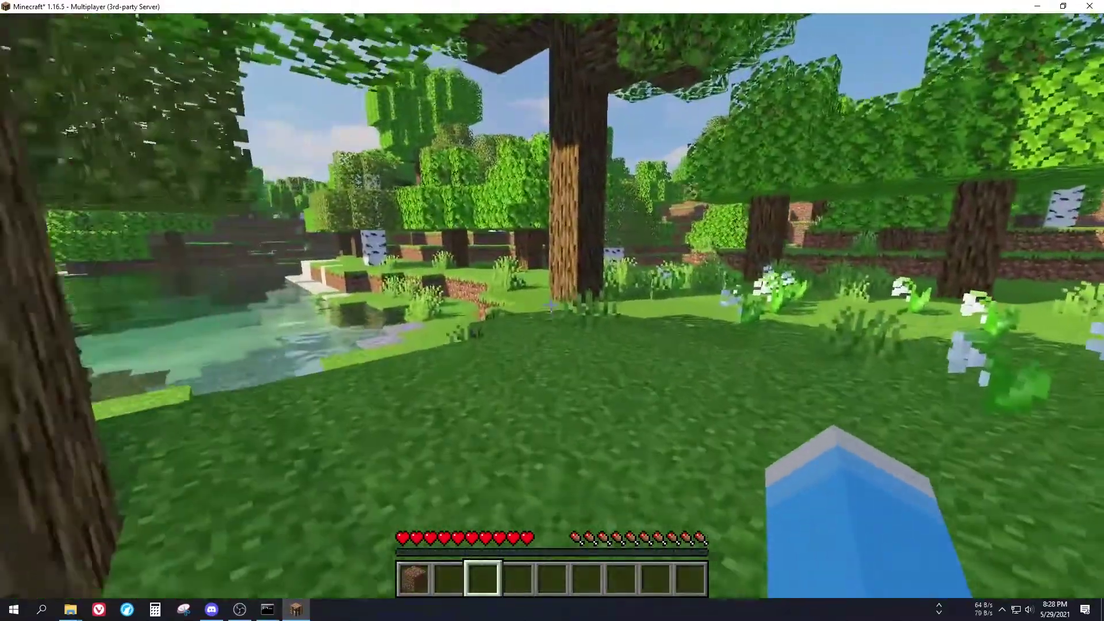
key("Escape")
left_click(563, 357)
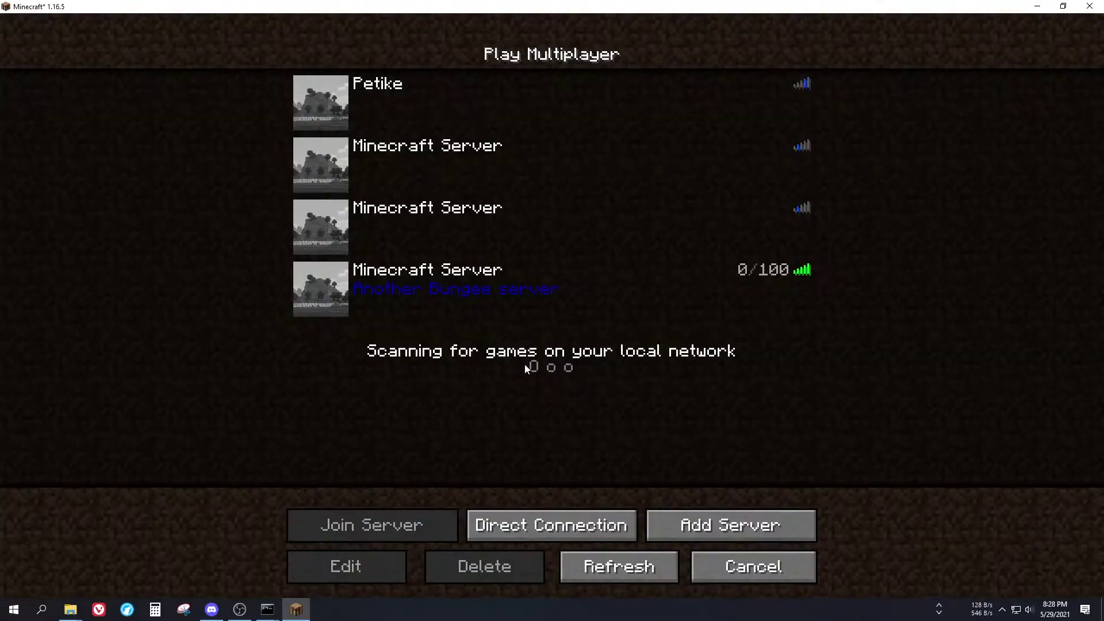
Step: Minimize the Minecraft window and both server consoles to reveal the lobby folder
left_click(296, 610)
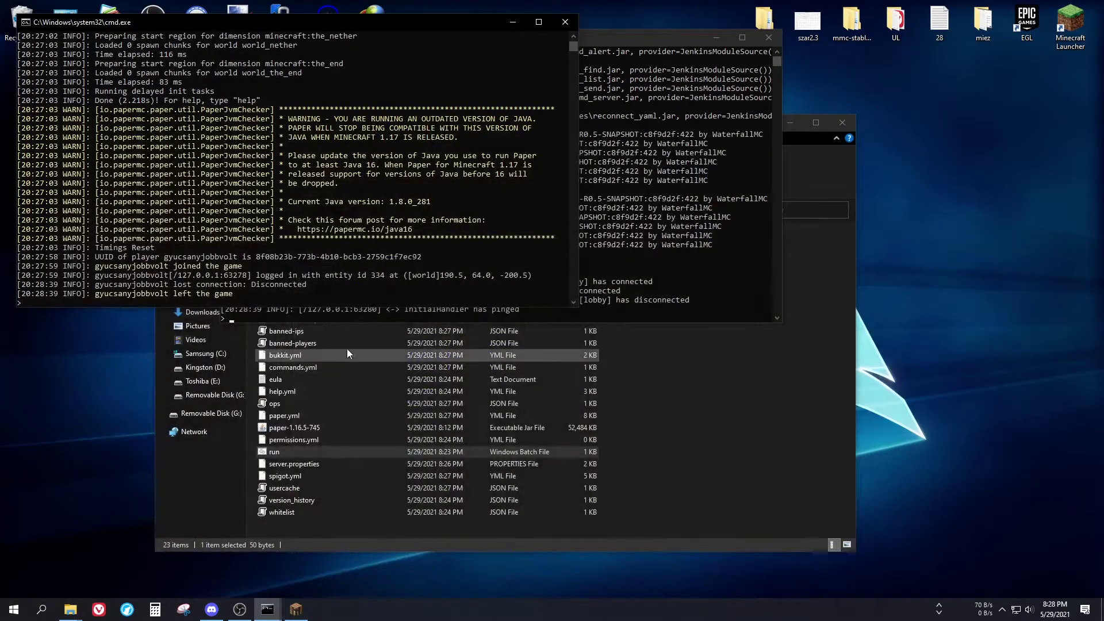
left_click_drag(463, 39, 491, 68)
left_click(690, 38)
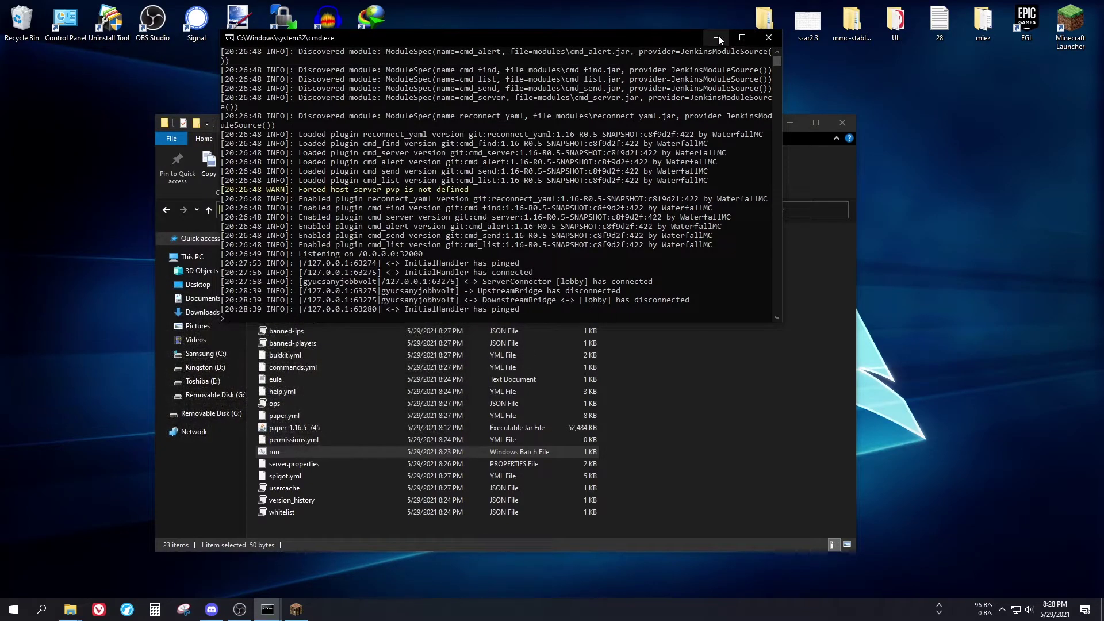
left_click(718, 37)
Step: Run the run batch file in the creative folder to generate the server's initial files
left_click(270, 209)
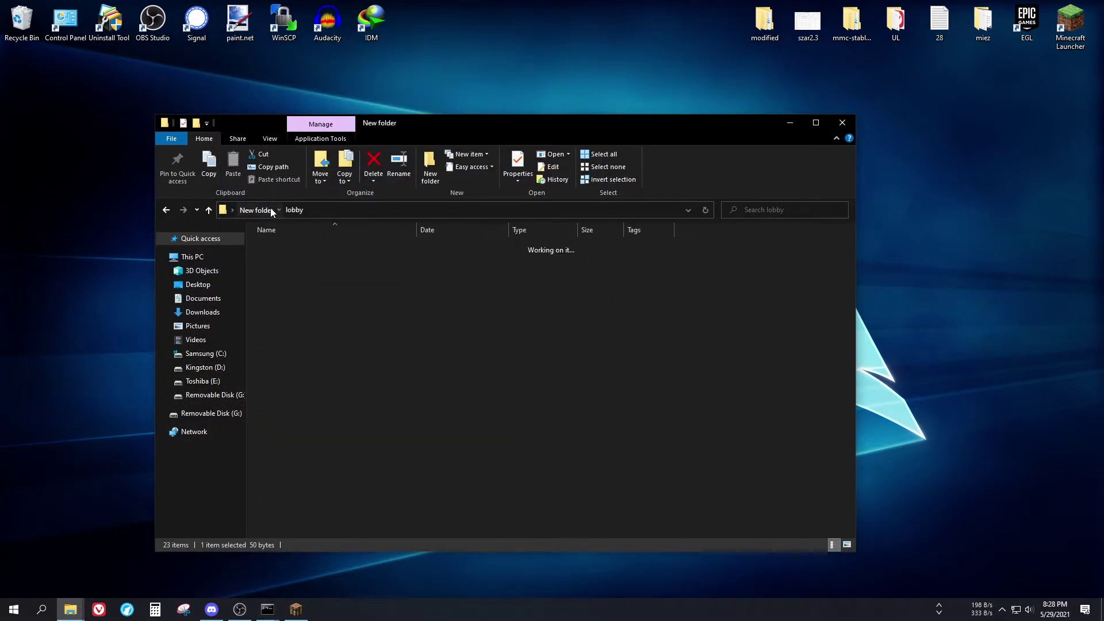
double_click(287, 244)
double_click(289, 259)
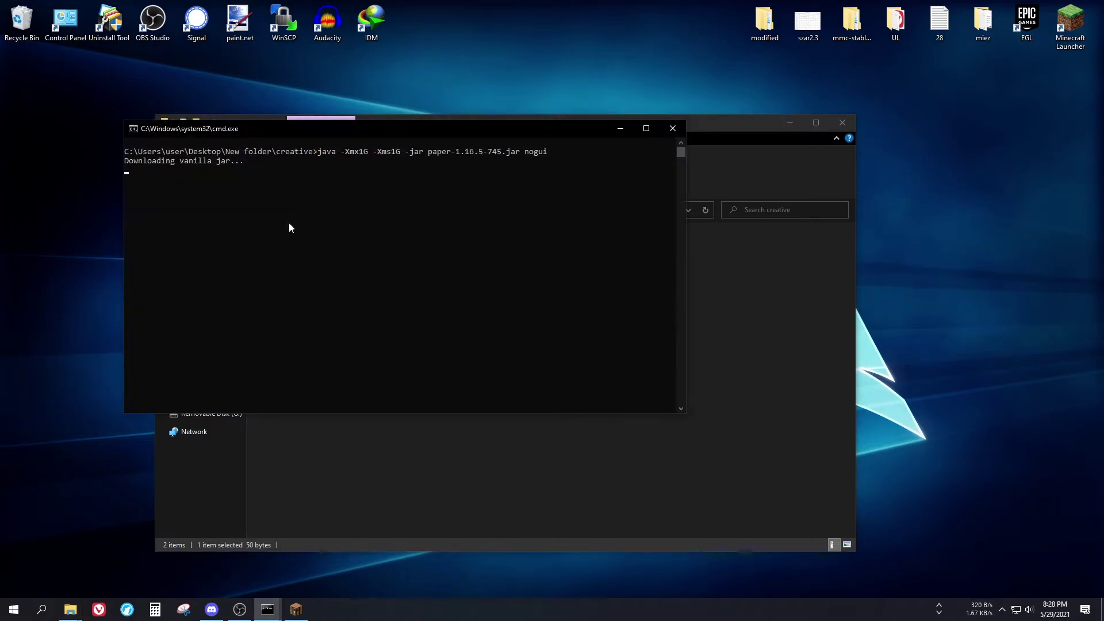
left_click_drag(309, 132, 299, 103)
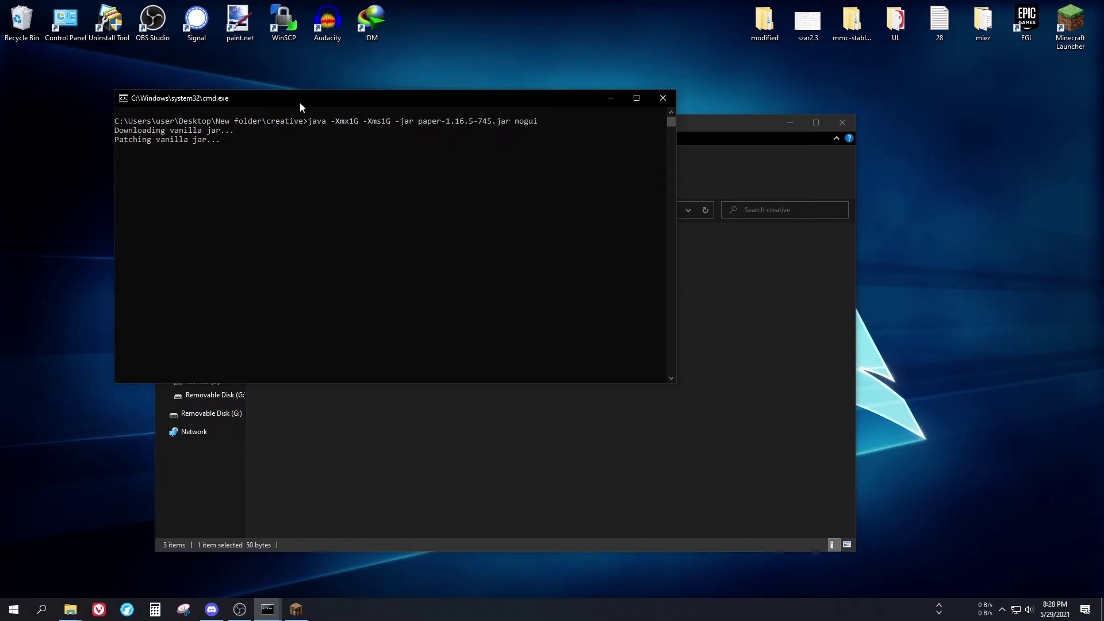
Step: Set eula to true in the creative server's eula file, save it and close Notepad
double_click(275, 270)
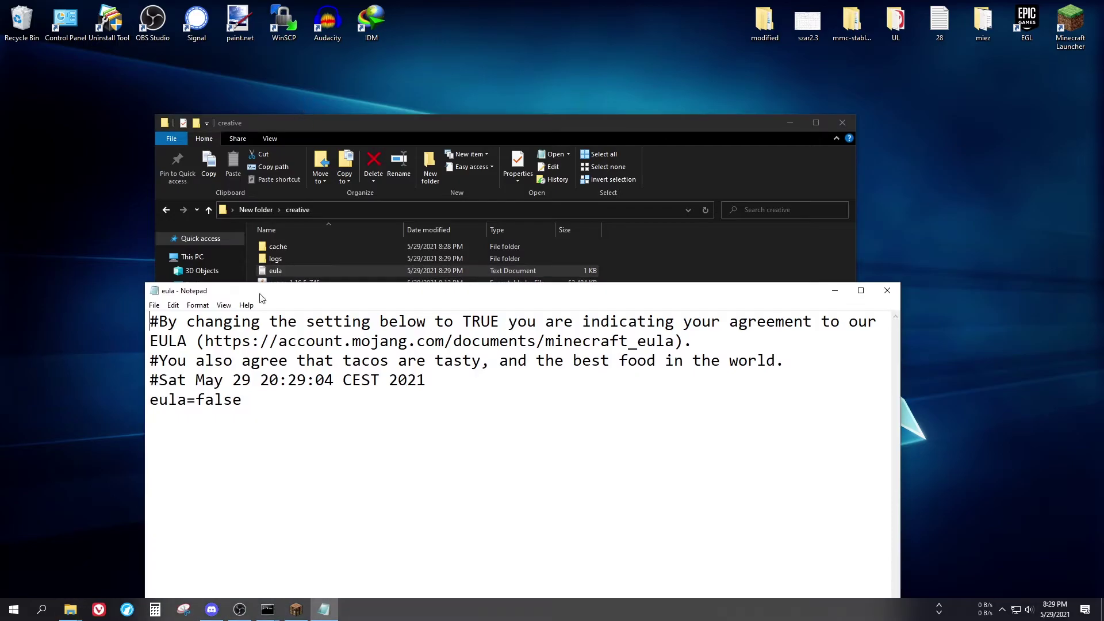
left_click_drag(192, 406, 301, 399)
type("t")
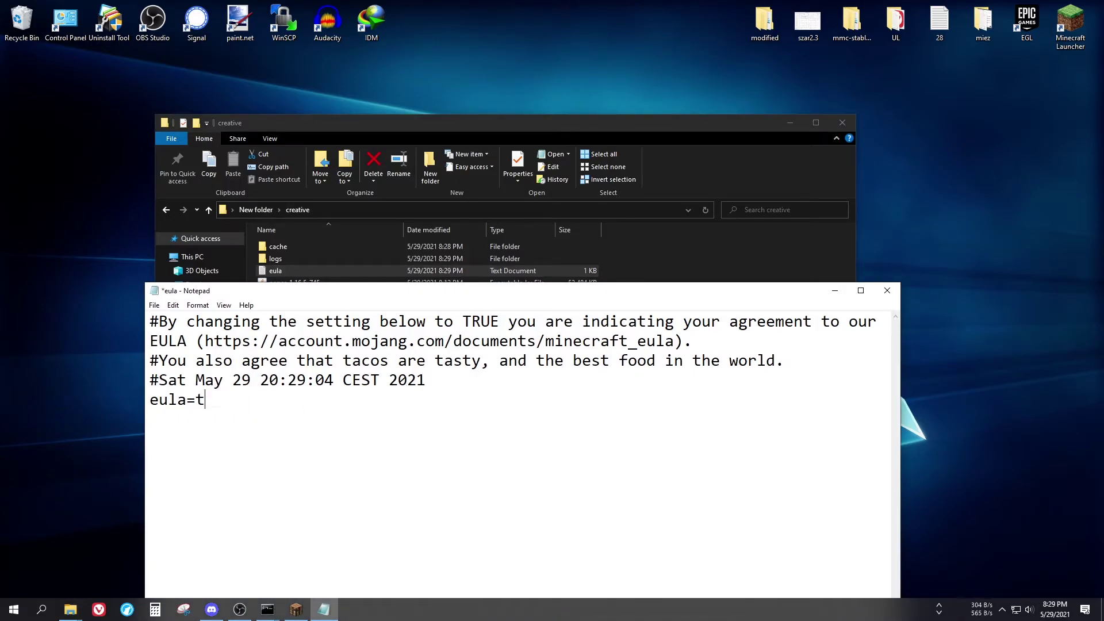
key("alt+F4")
key("Return")
key("alt+F4")
Step: Start the creative server again from its run batch file
key("Down")
key("Down")
key("Return")
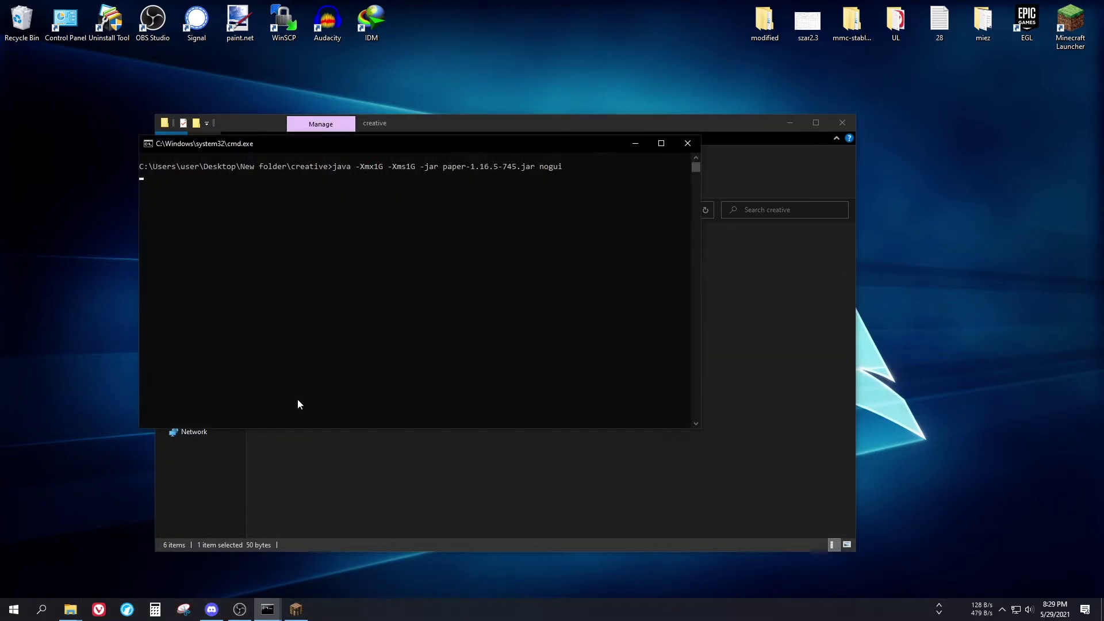
Step: Move the creative server's console aside and shut the server down with the stop command
left_click_drag(360, 144, 317, 118)
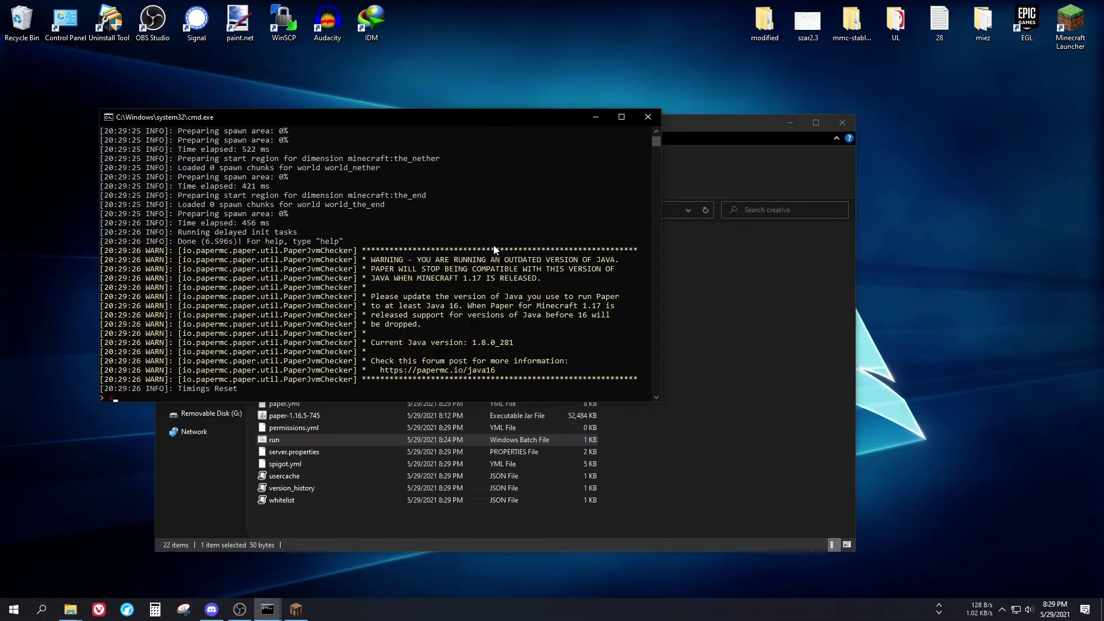
type("stop")
key("Return")
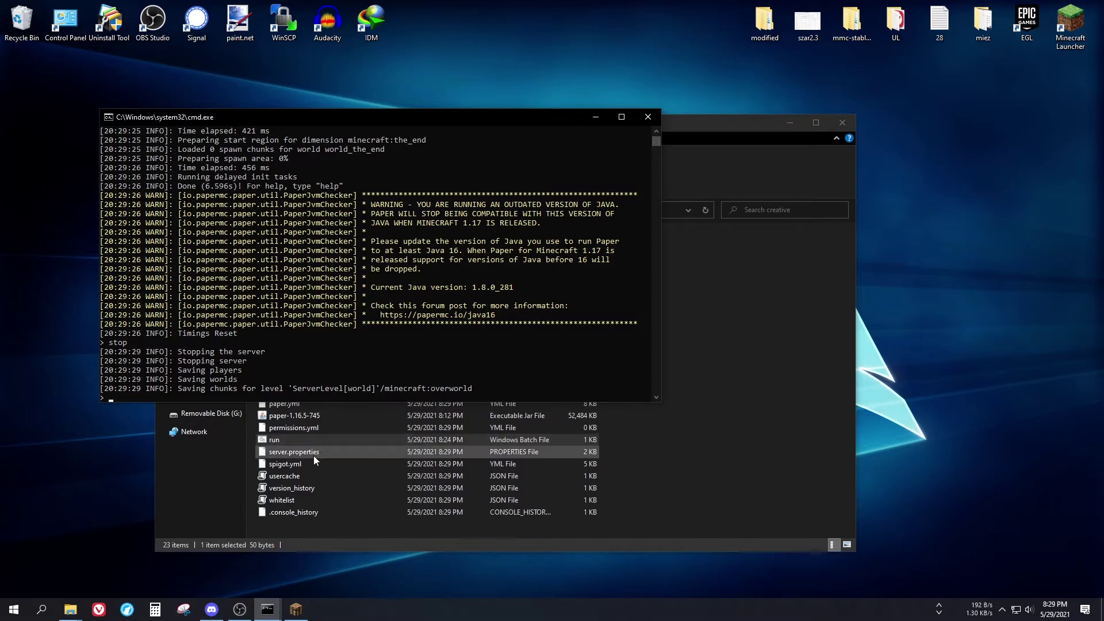
Step: Open the creative server's server.properties file in Notepad++ and set server-port to 32002
right_click(311, 454)
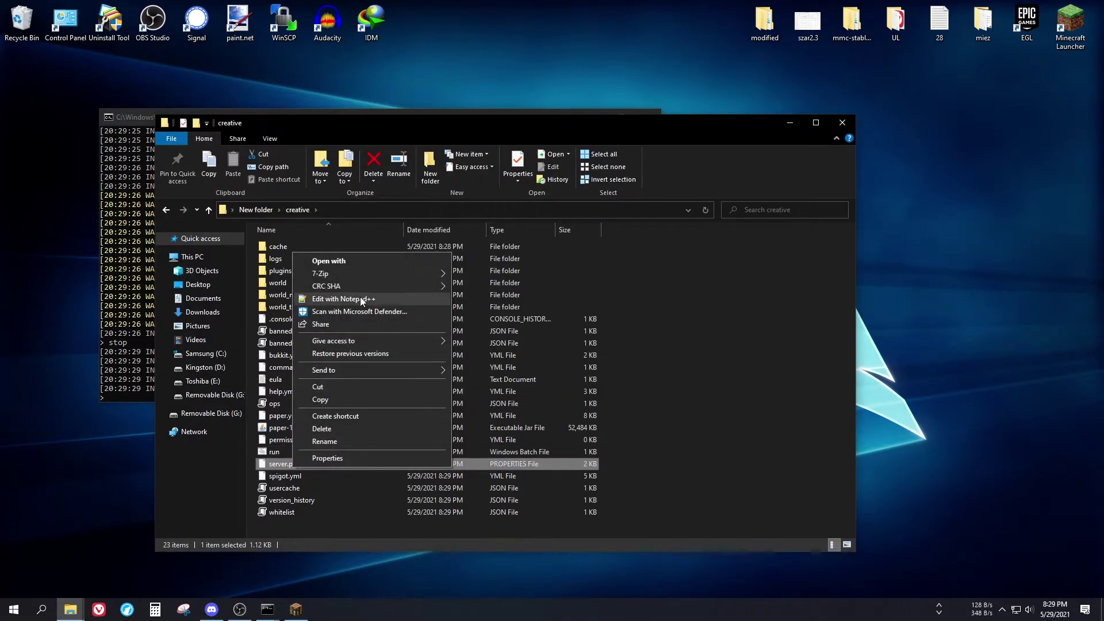
left_click(359, 288)
scroll(296, 313, "down", 4)
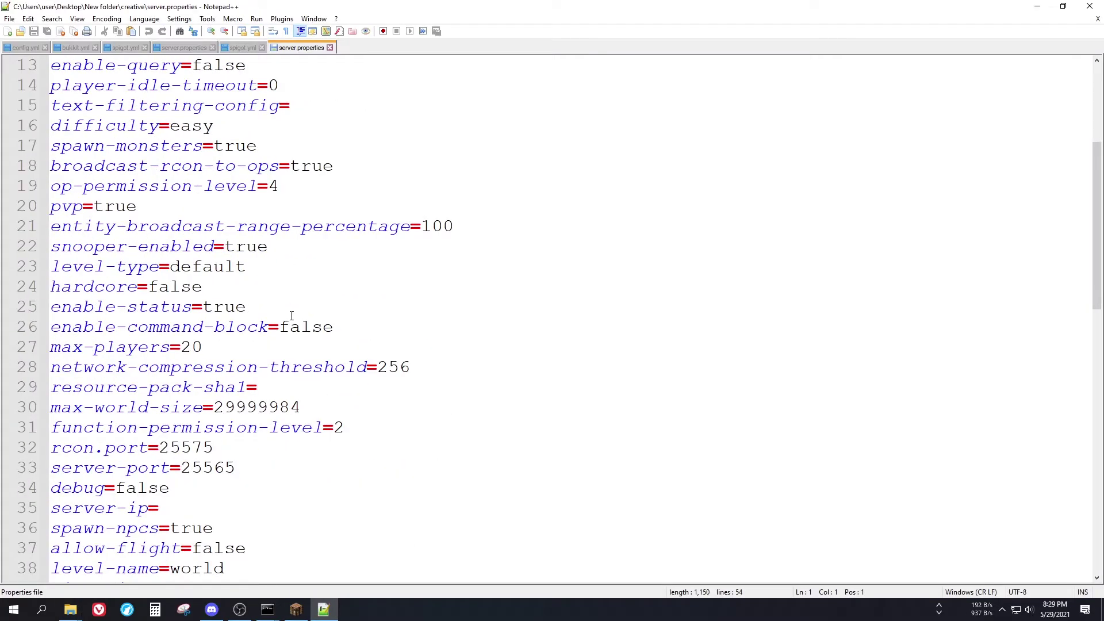
double_click(182, 466)
type("32002")
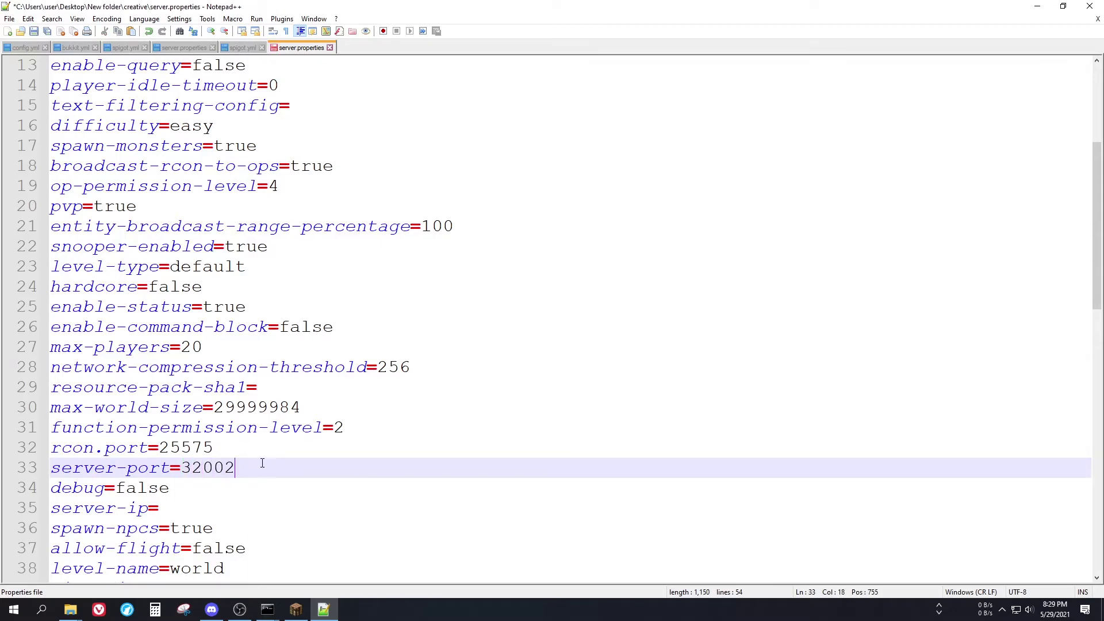
Step: Set online-mode to false in the creative server's server.properties, save the file and close the editor
scroll(263, 463, "down", 3)
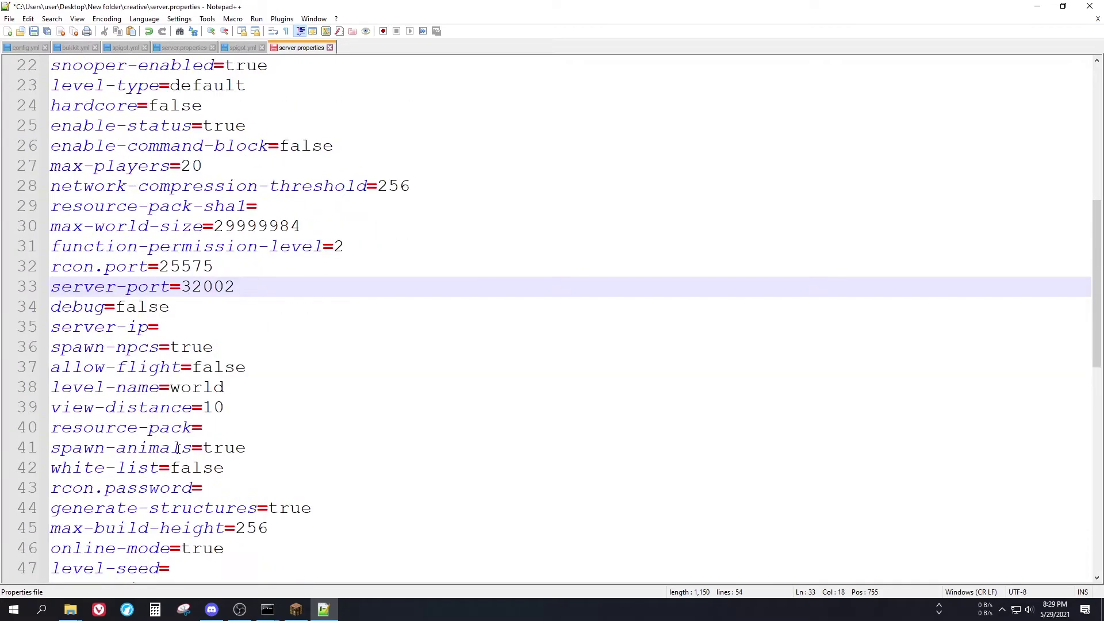
left_click(186, 549)
double_click(189, 549)
type("f")
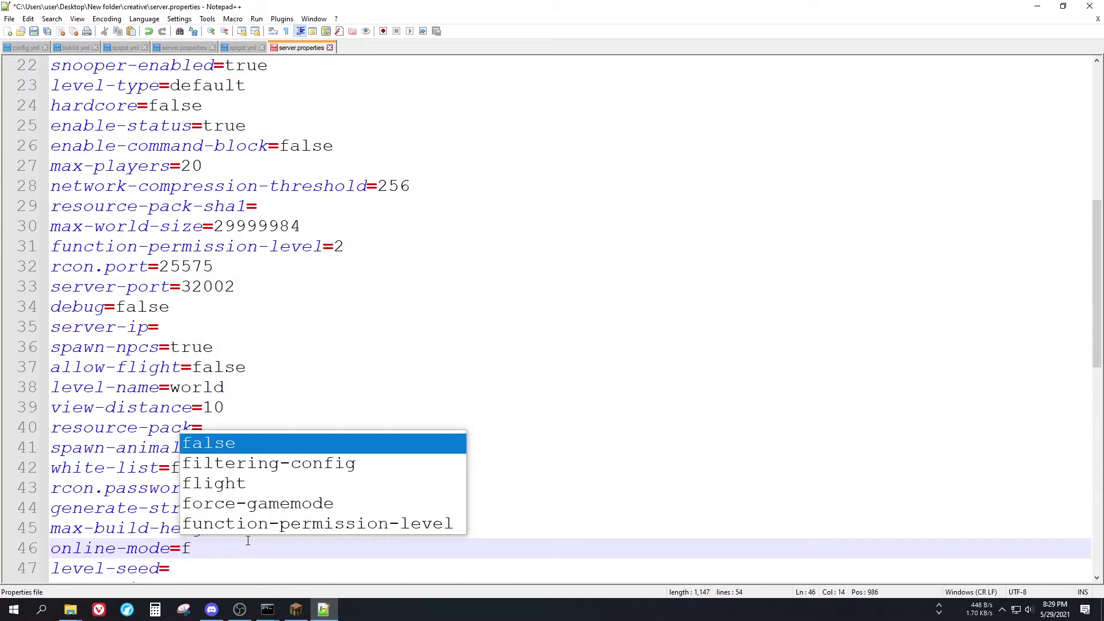
type("alse")
key("ctrl+s")
left_click(258, 427)
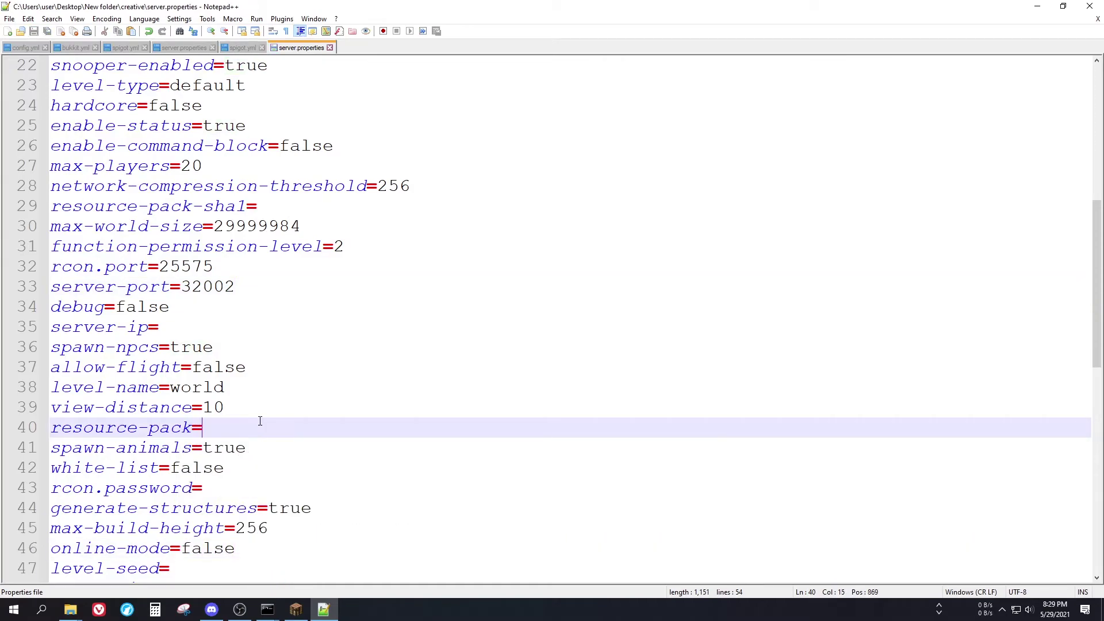
left_click(1090, 6)
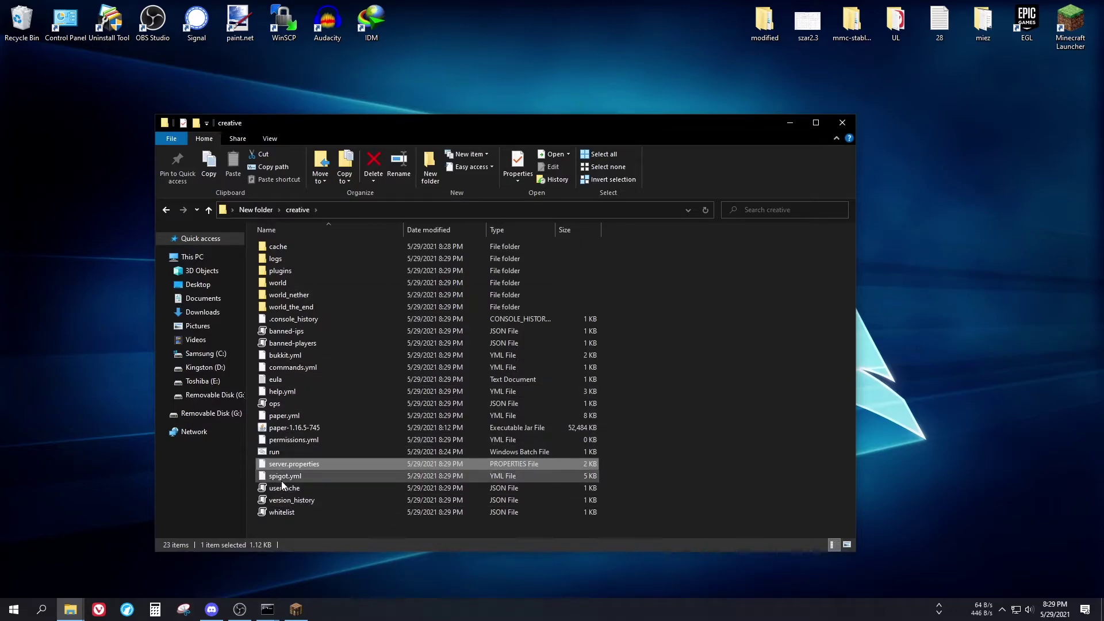
Step: Set bungeecord to true in the creative server's spigot.yml using Notepad++, save it and close the editor
right_click(281, 478)
left_click(351, 313)
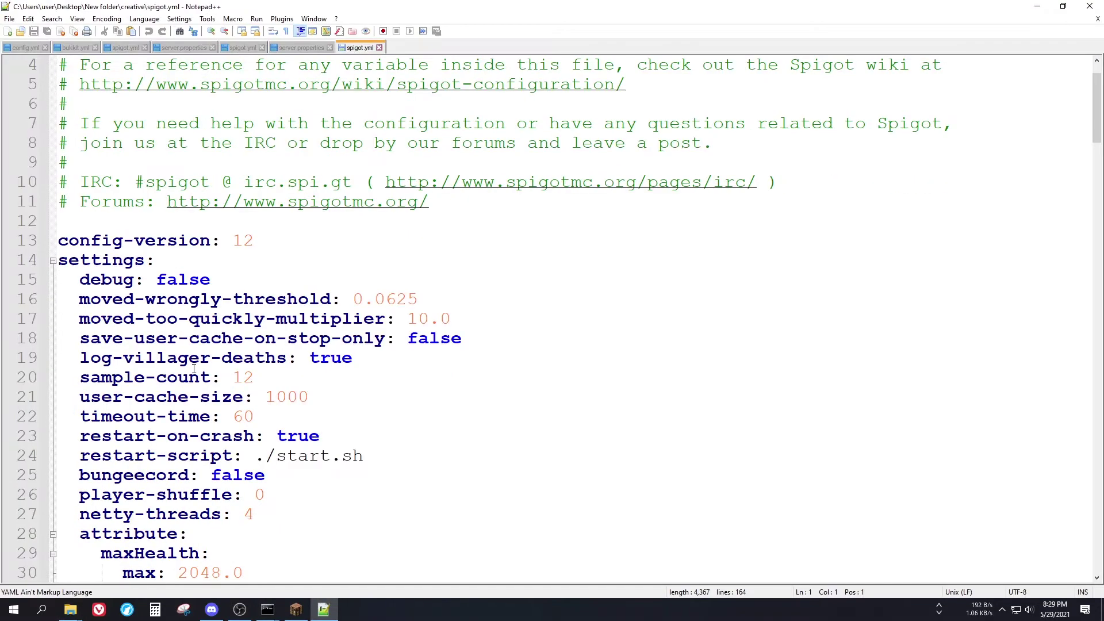
double_click(211, 470)
type("true")
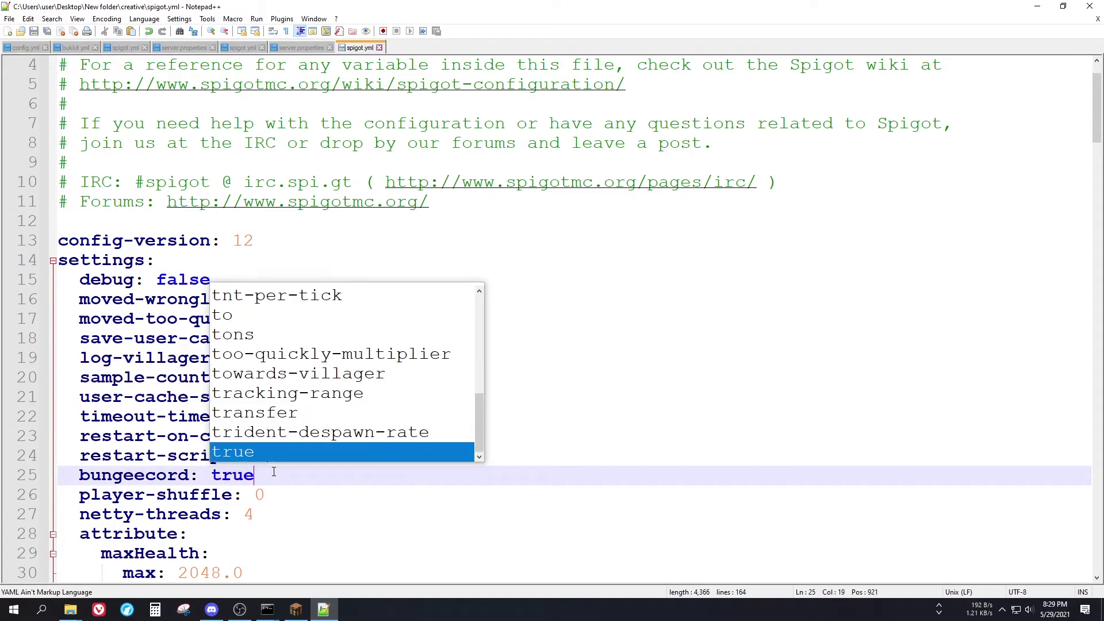
key("ctrl+s")
key("alt+F4")
Step: Start the creative server from its run batch file and move its console clear of the screen corner
key("Up")
key("Up")
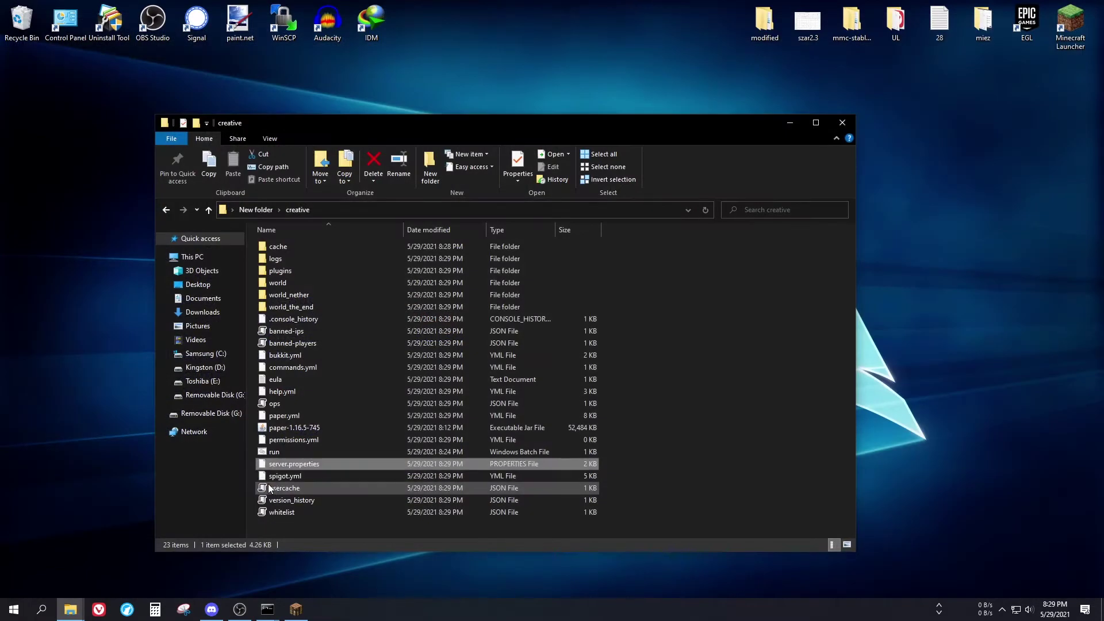
key("Return")
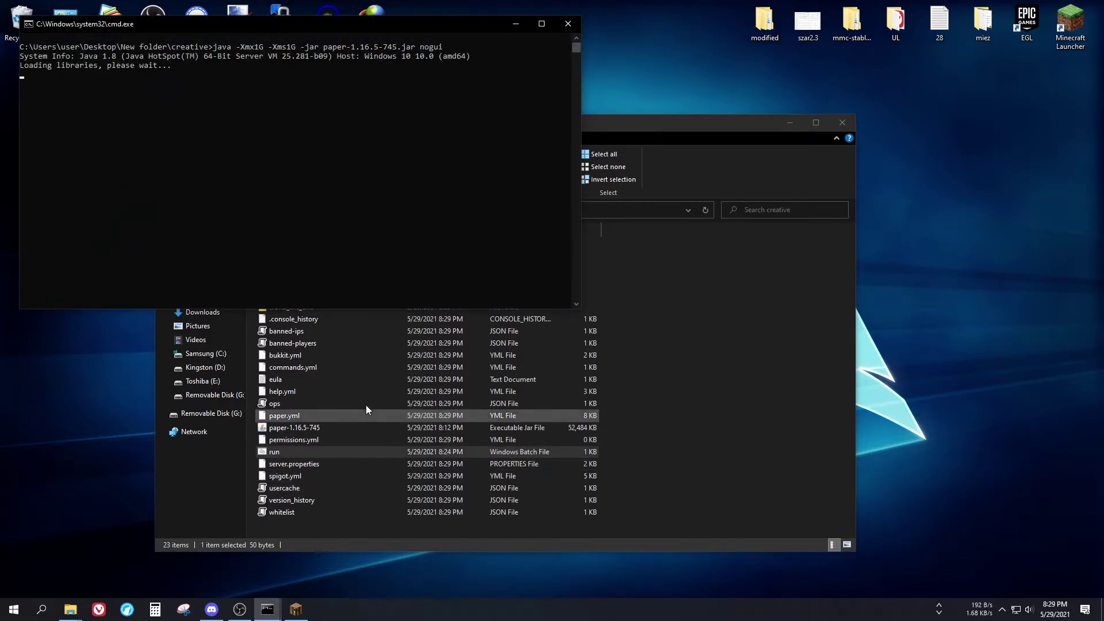
left_click_drag(263, 29, 285, 64)
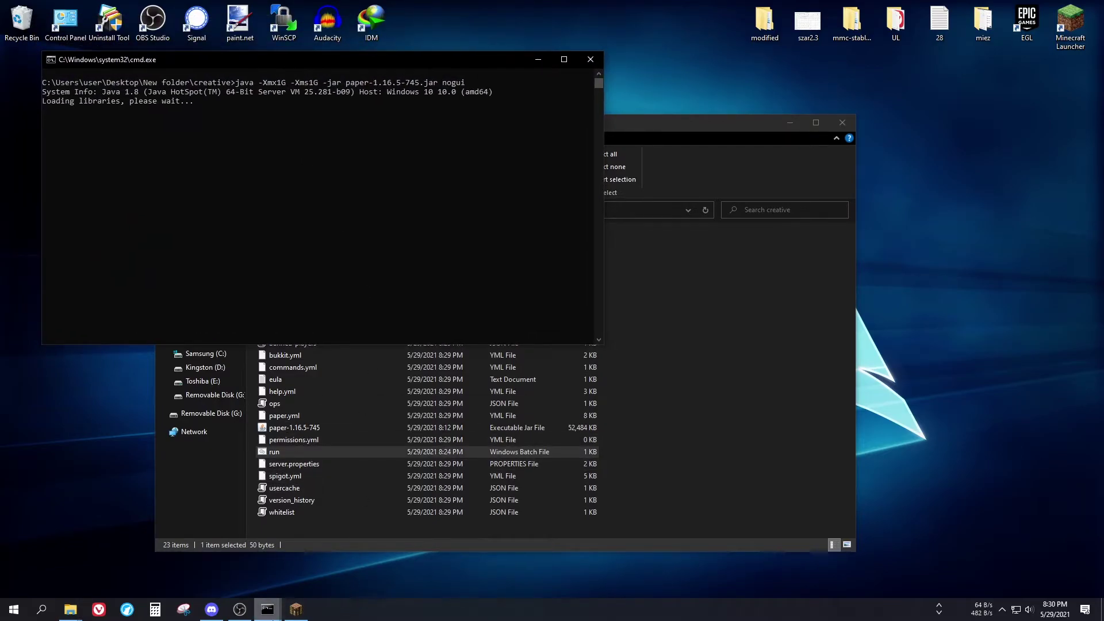
Step: Bring up the lobby and Waterfall consoles and arrange them beside and below the creative console so all three are visible
mouse_move(268, 607)
left_click(279, 570)
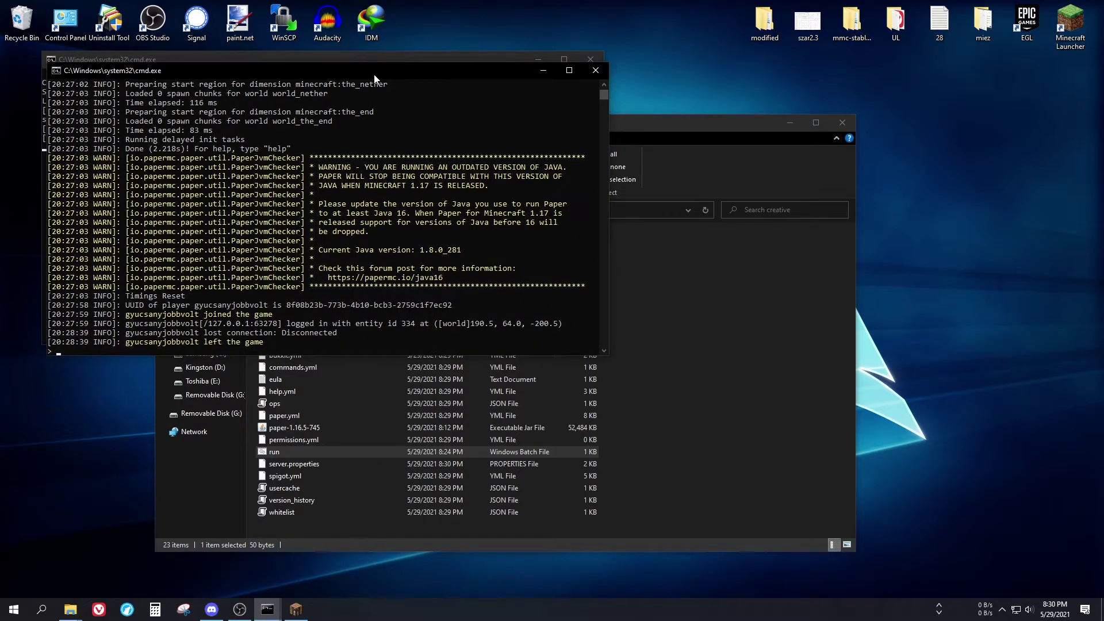
left_click_drag(375, 79, 856, 55)
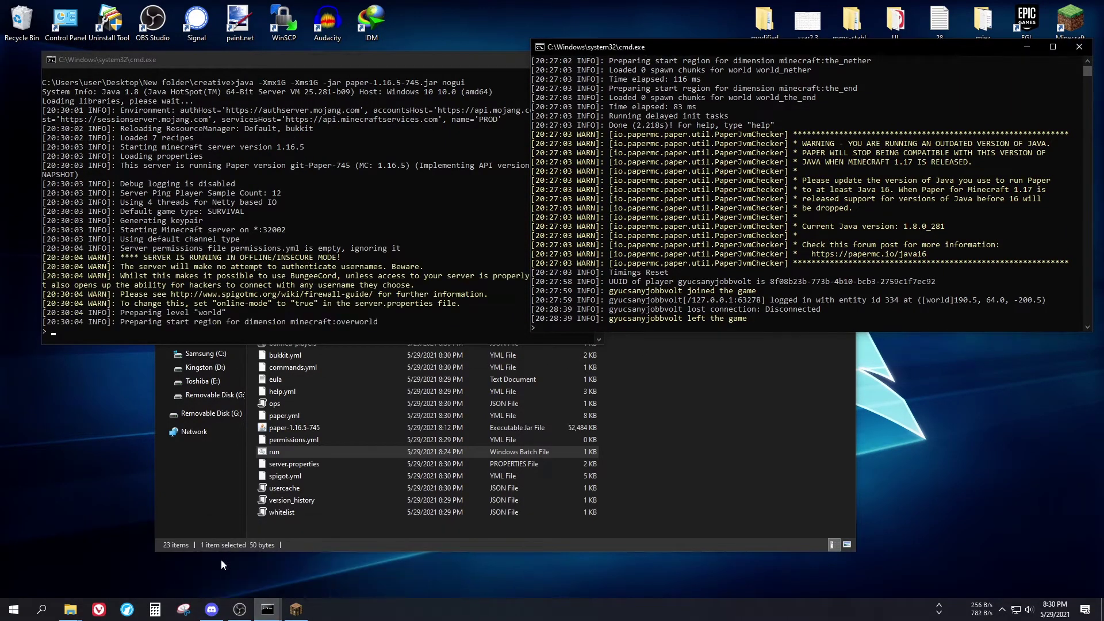
mouse_move(267, 608)
left_click(160, 544)
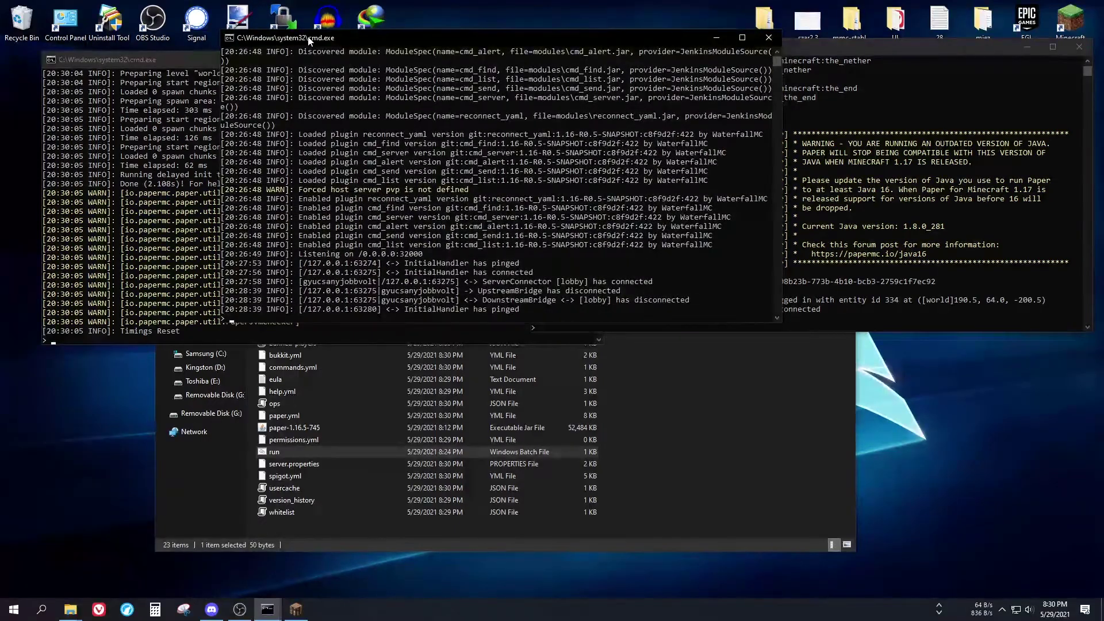
left_click_drag(309, 39, 332, 293)
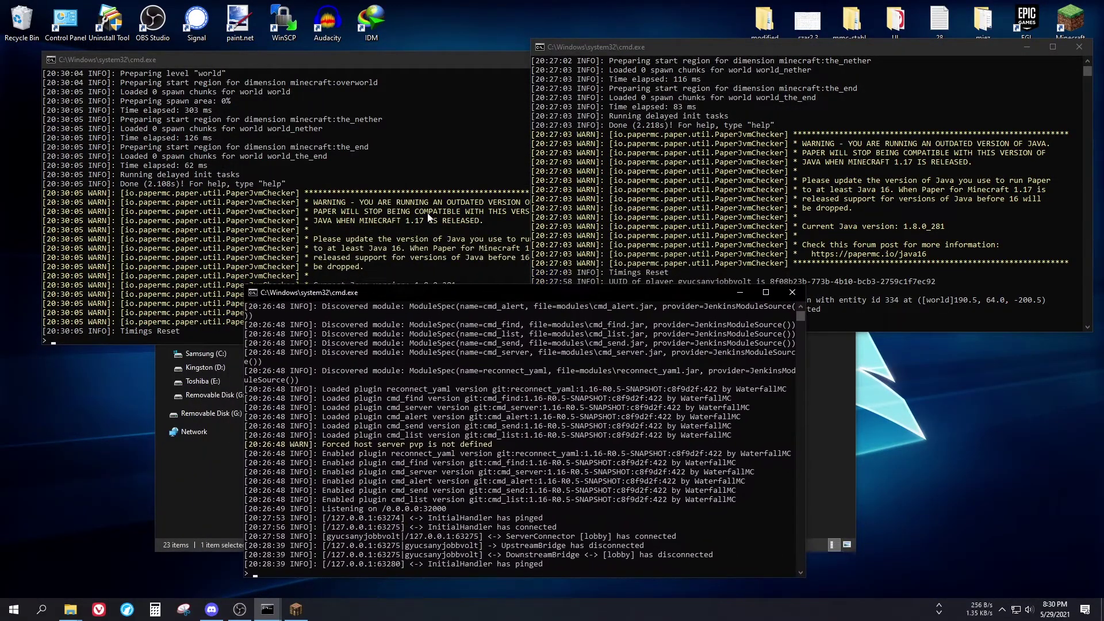
left_click_drag(668, 47, 669, 20)
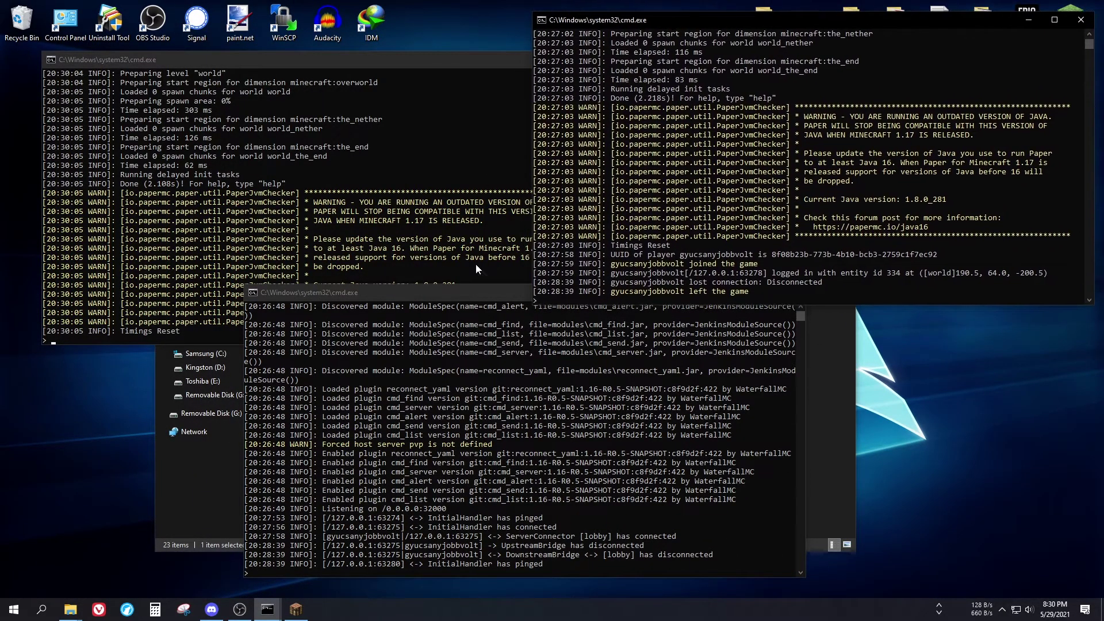
left_click(428, 291)
mouse_move(427, 291)
left_mouse_down()
mouse_move(422, 306)
mouse_move(426, 297)
left_mouse_up()
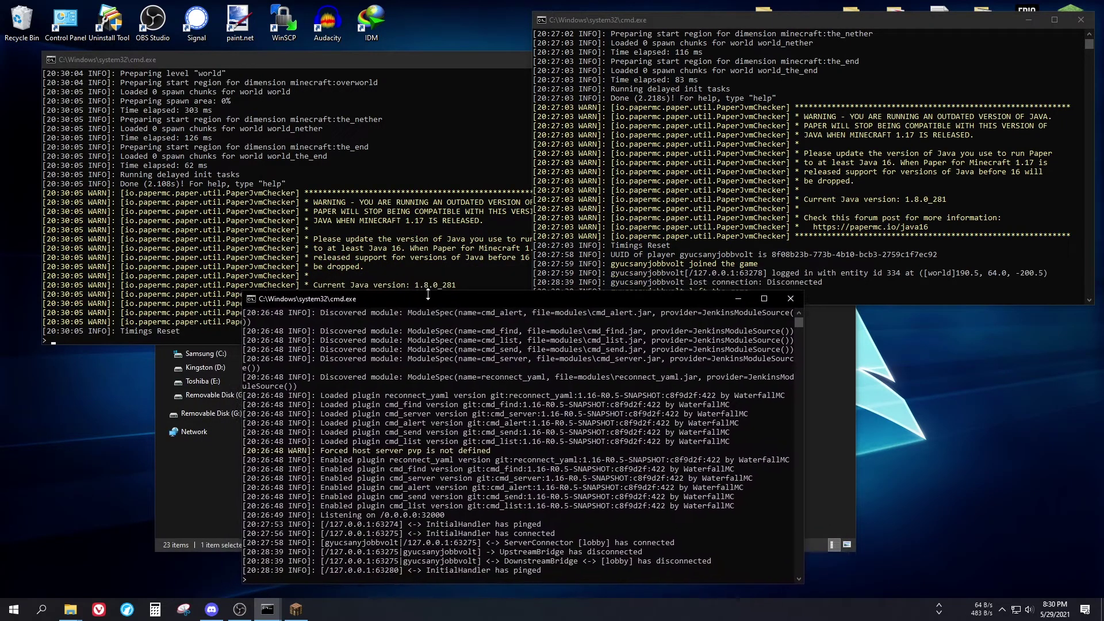
left_click_drag(306, 65, 284, 29)
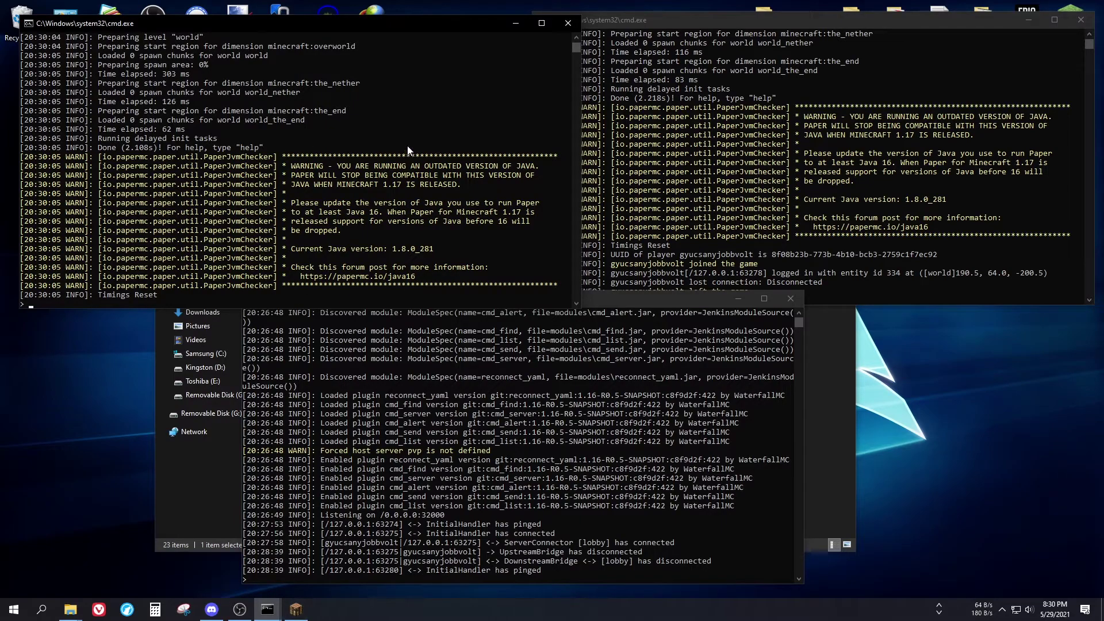
Step: Join the "Another Bungee server" entry in Minecraft and transfer to the creative server with /server creative
left_click(296, 610)
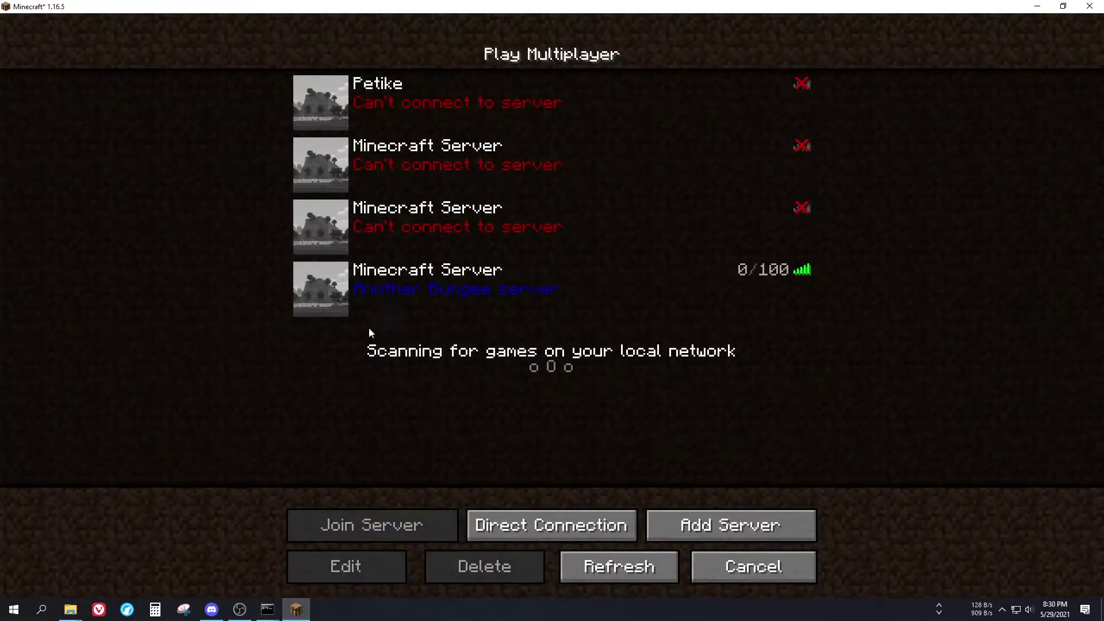
left_click(342, 294)
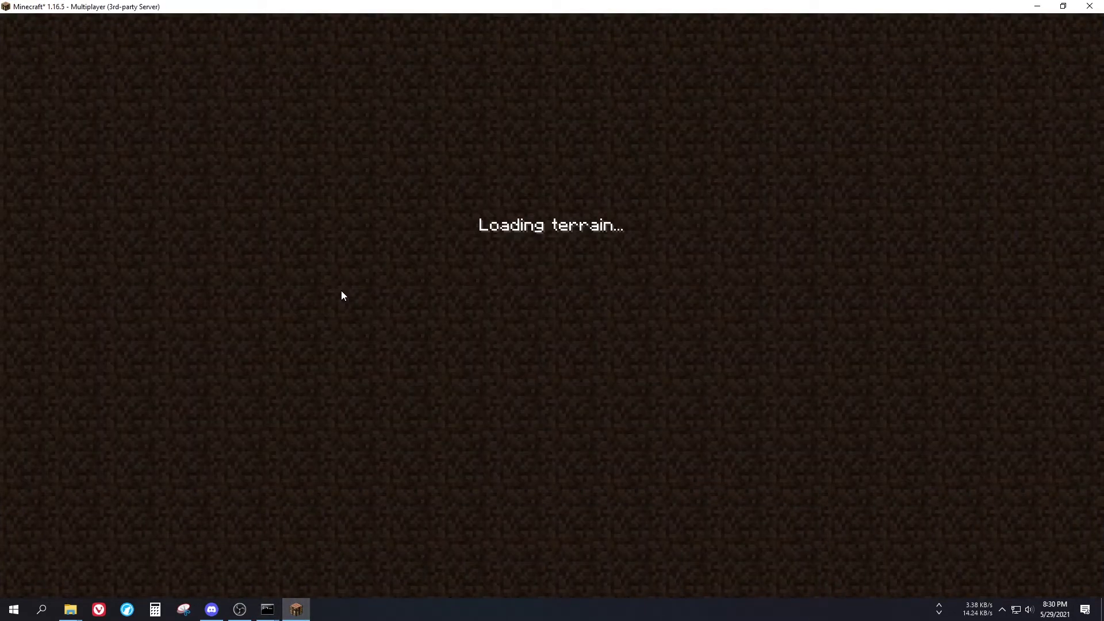
key("slash")
type("server")
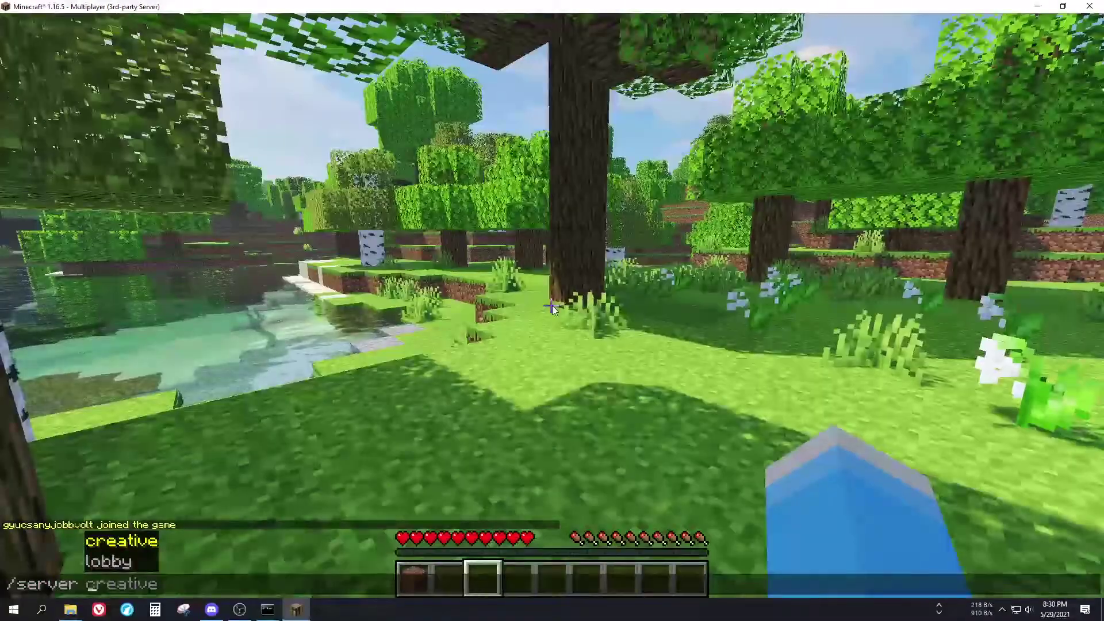
key("Tab")
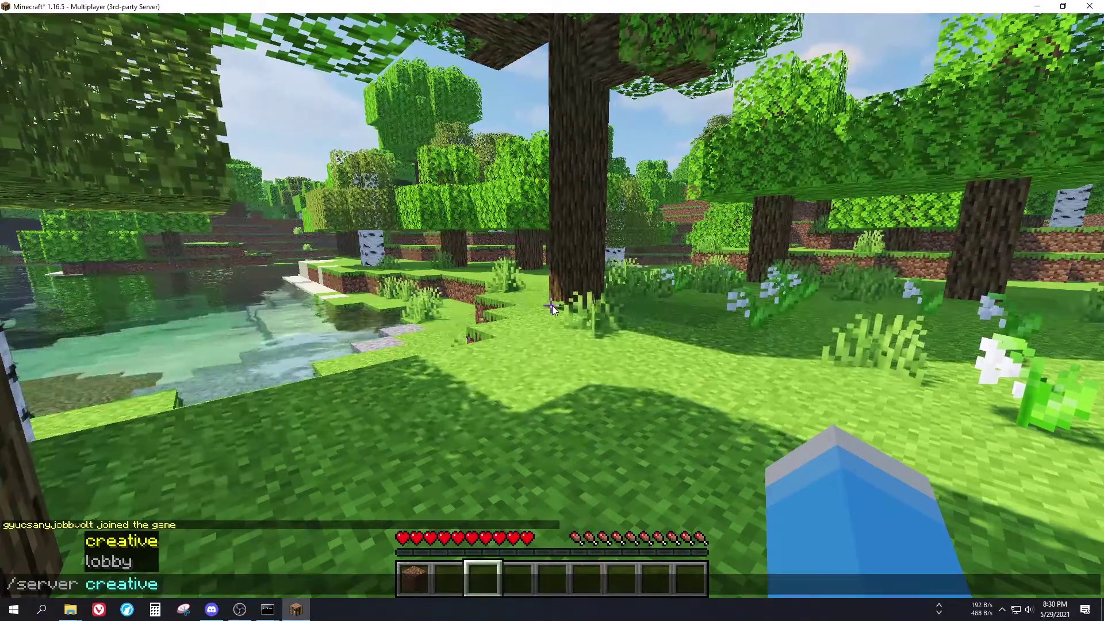
key("Return")
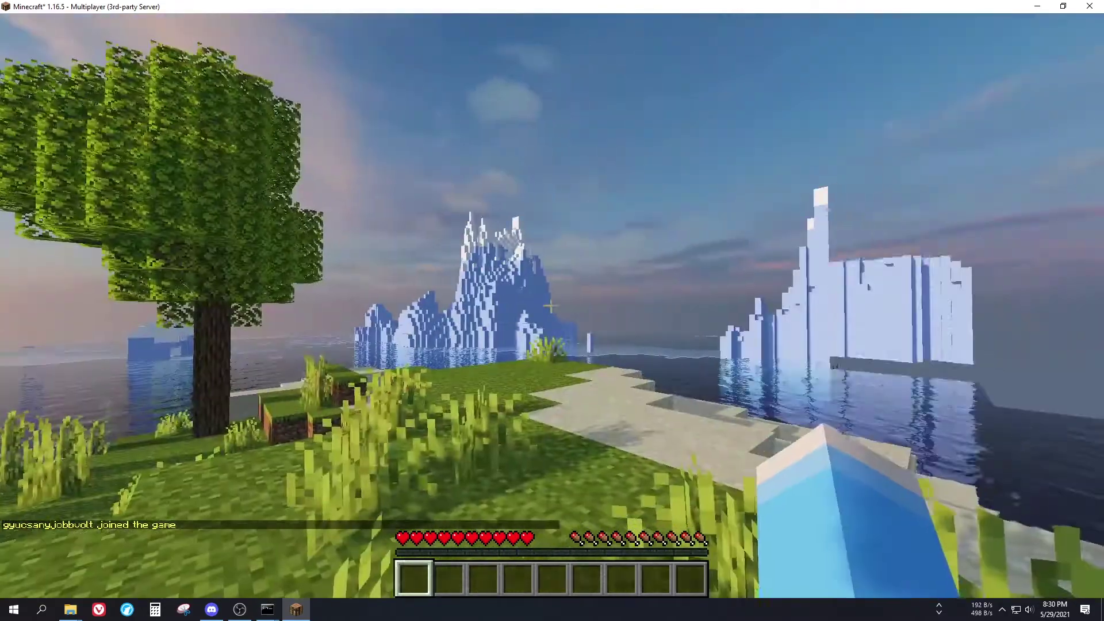
Step: Pause the game, examine the connection logs in the Waterfall, lobby and creative consoles, and return to Minecraft
key("Escape")
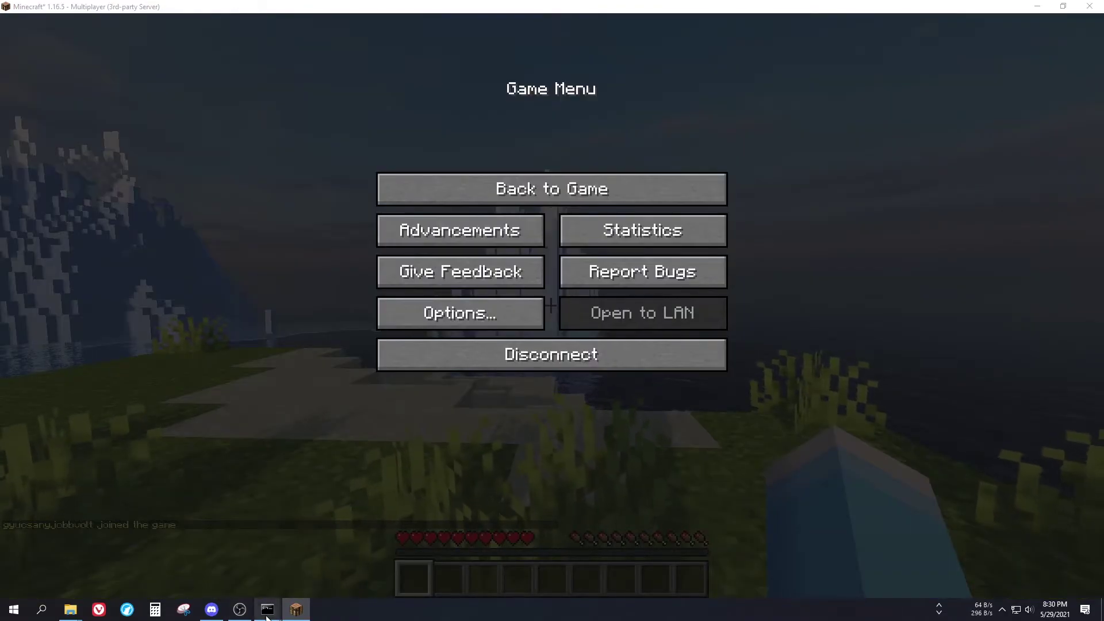
mouse_move(267, 610)
left_click(137, 564)
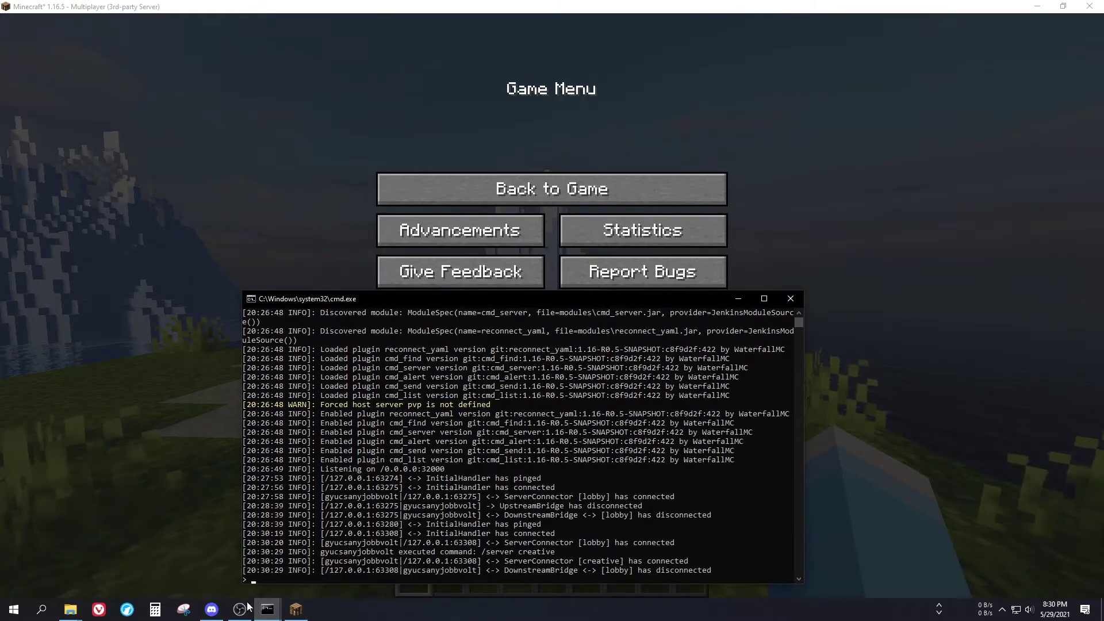
left_click(267, 609)
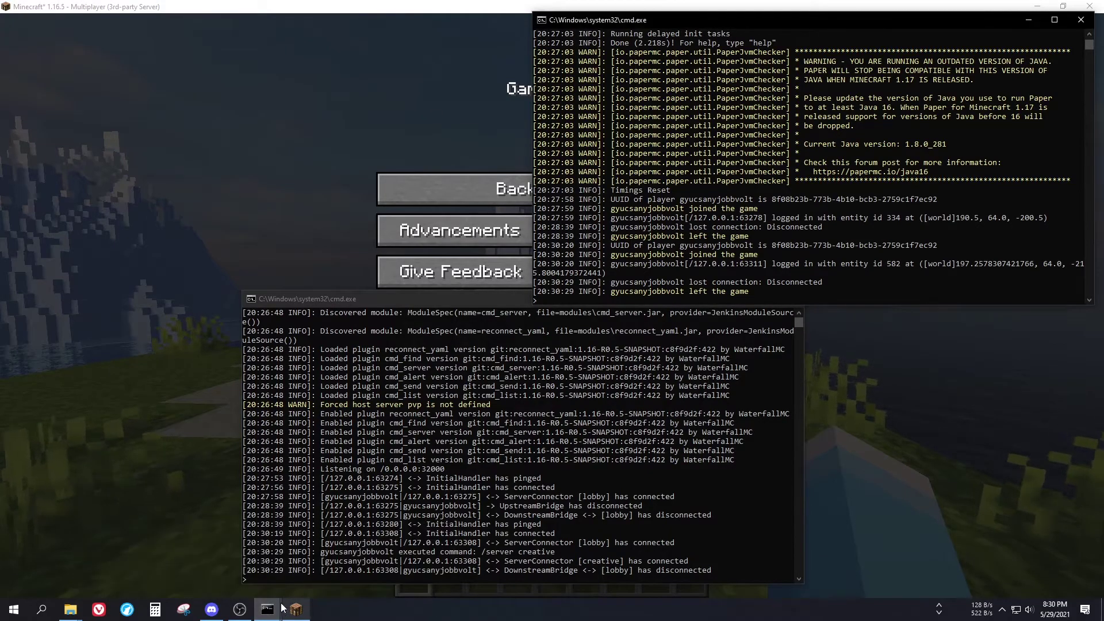
left_click(363, 560)
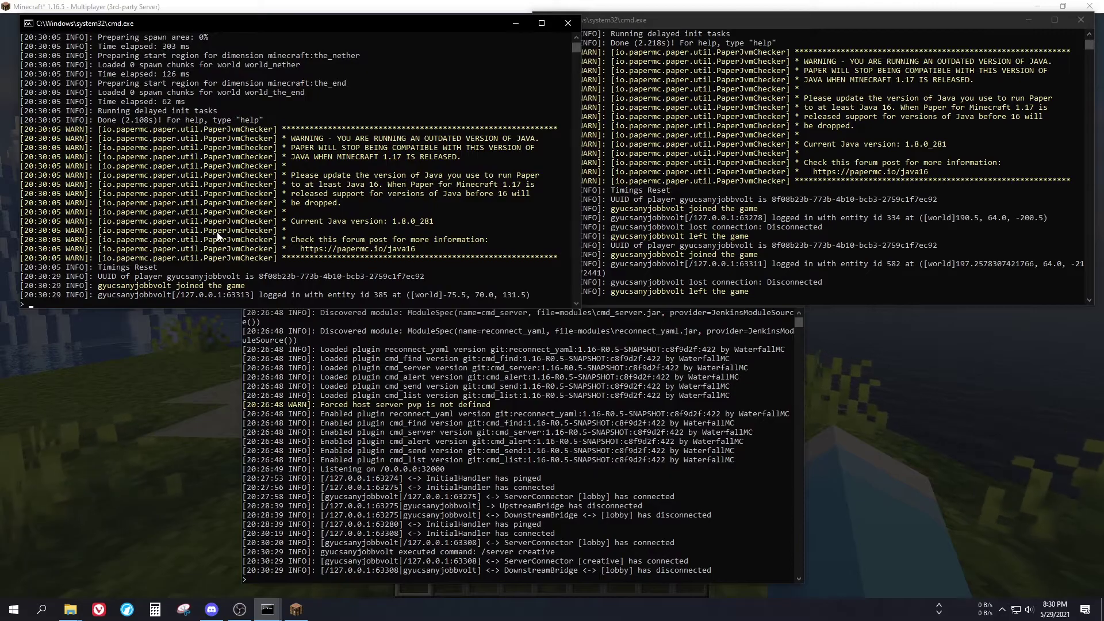
left_click(105, 404)
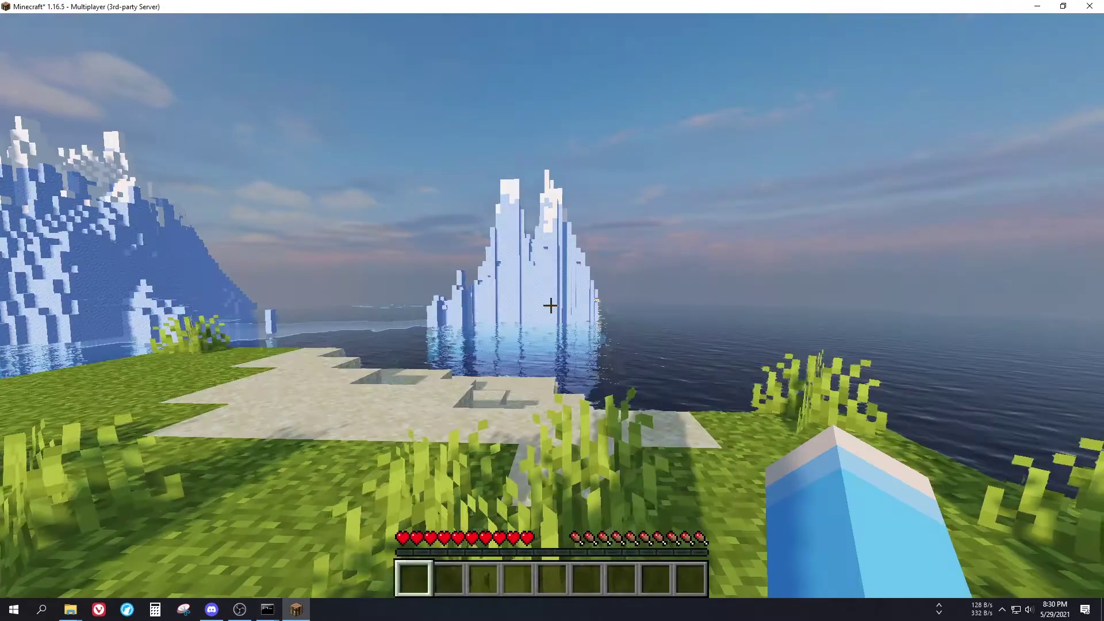
Step: Walk around the creative server's world, collect a sand block and transfer back to the lobby with the /server command
key("w")
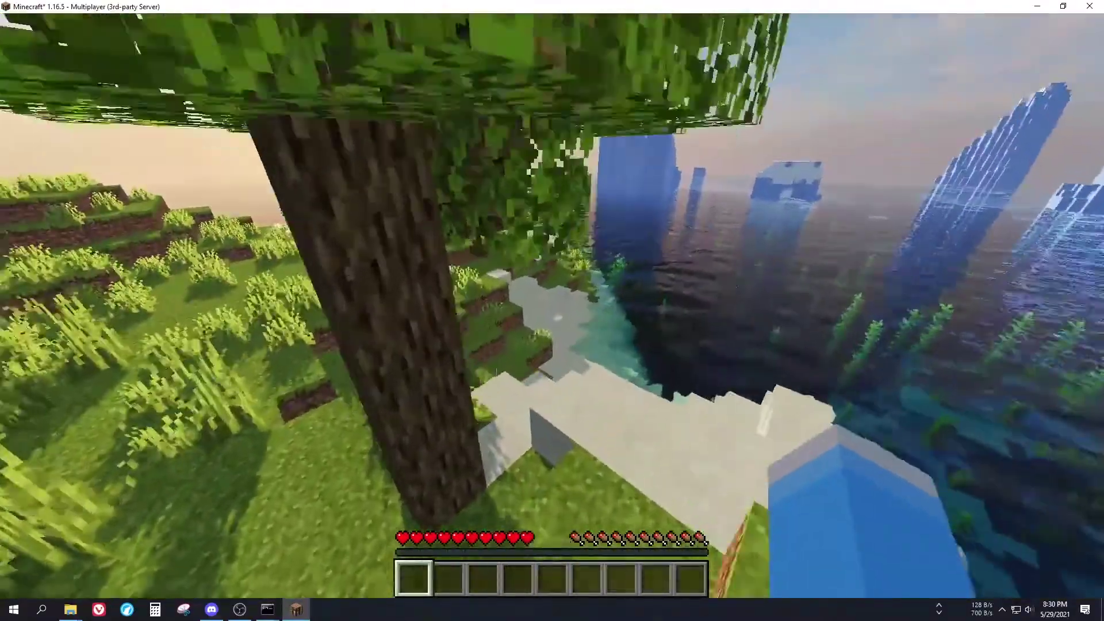
left_click(551, 306)
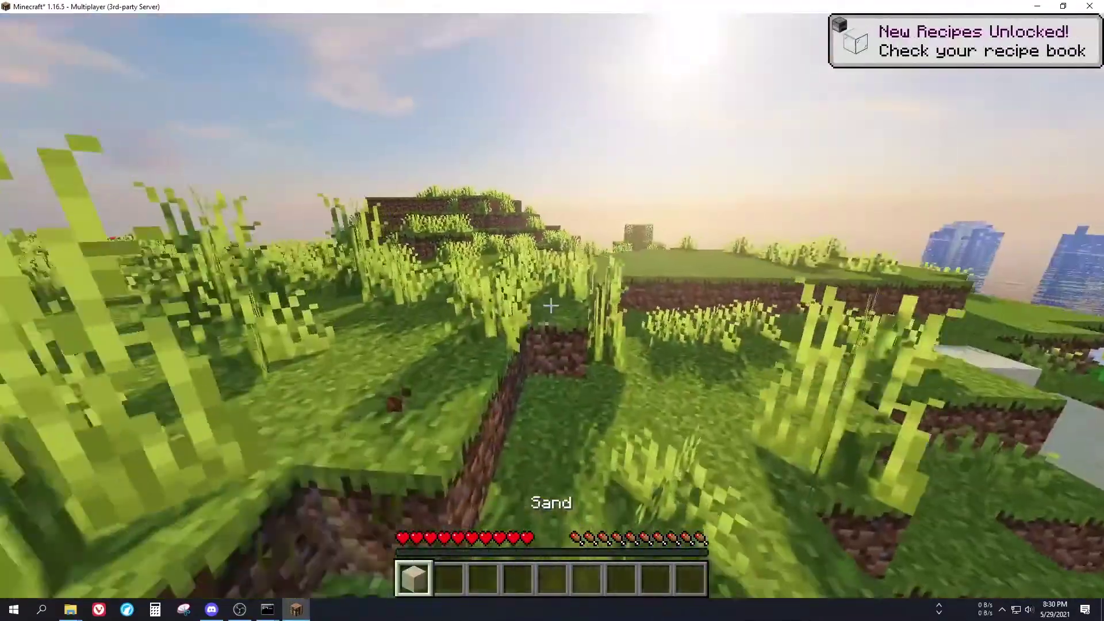
key("w")
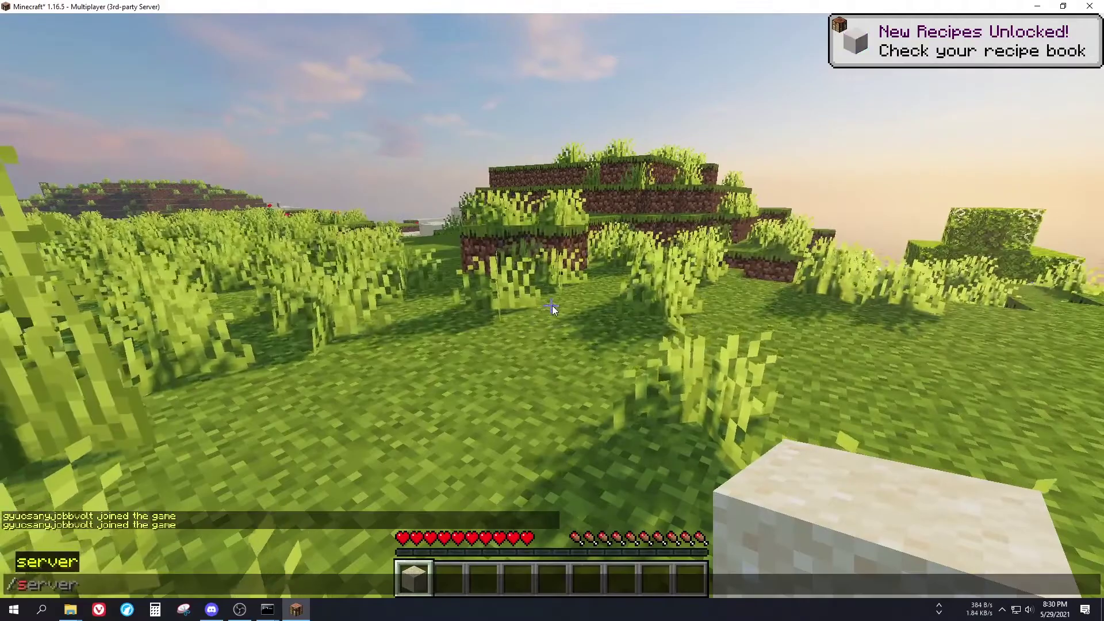
key("Tab")
key("Return")
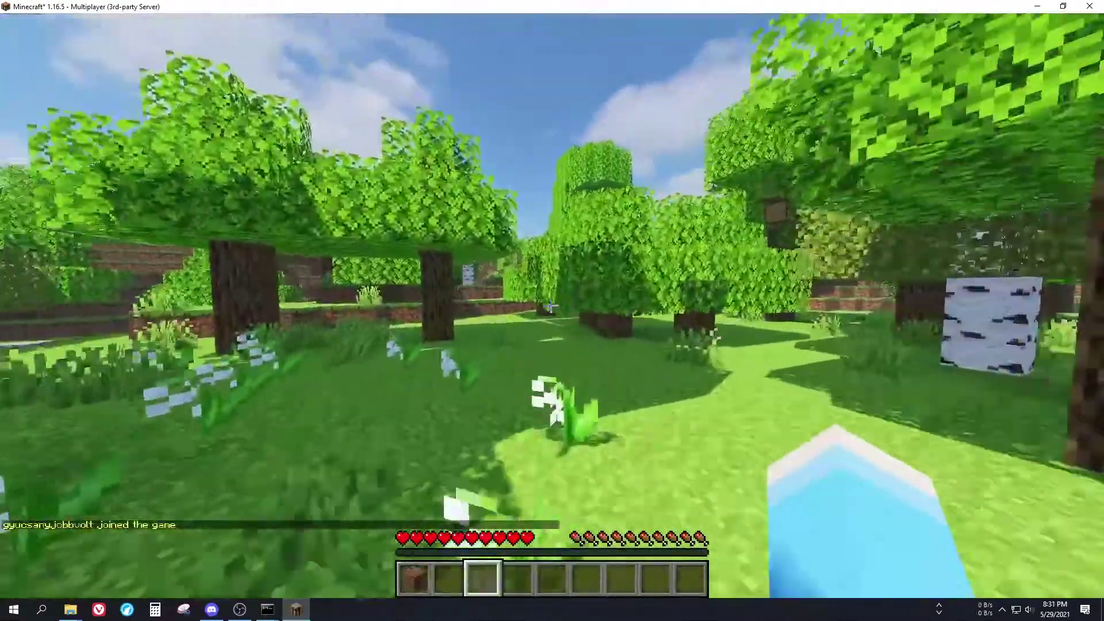
Step: Walk through the lobby server's world, examining the forest, the leafy treetops and the lakeshore
key("w")
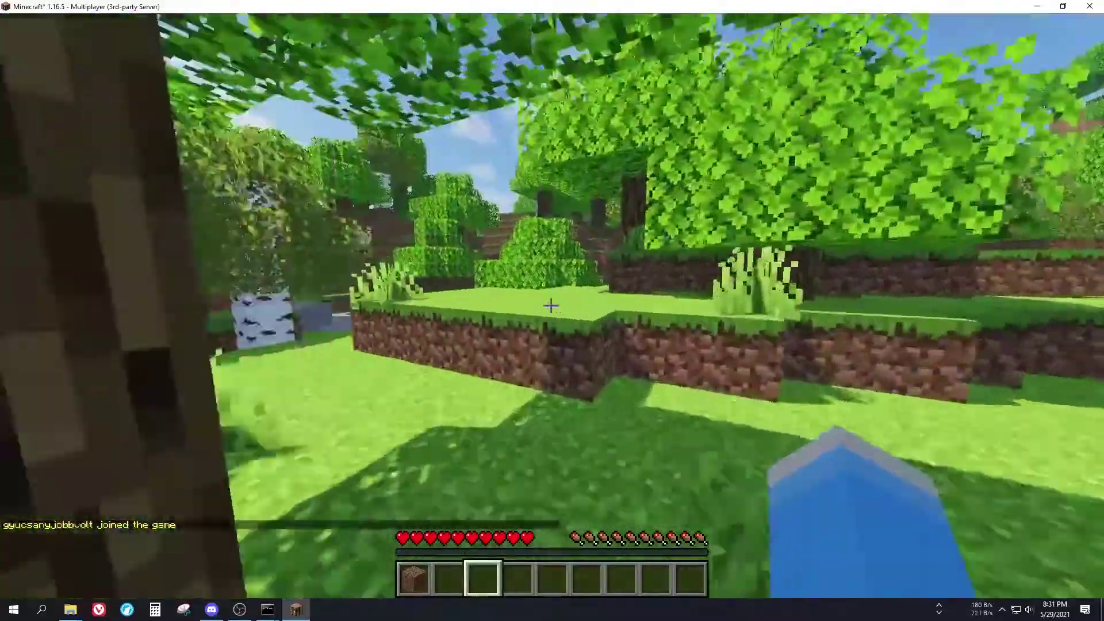
key("w")
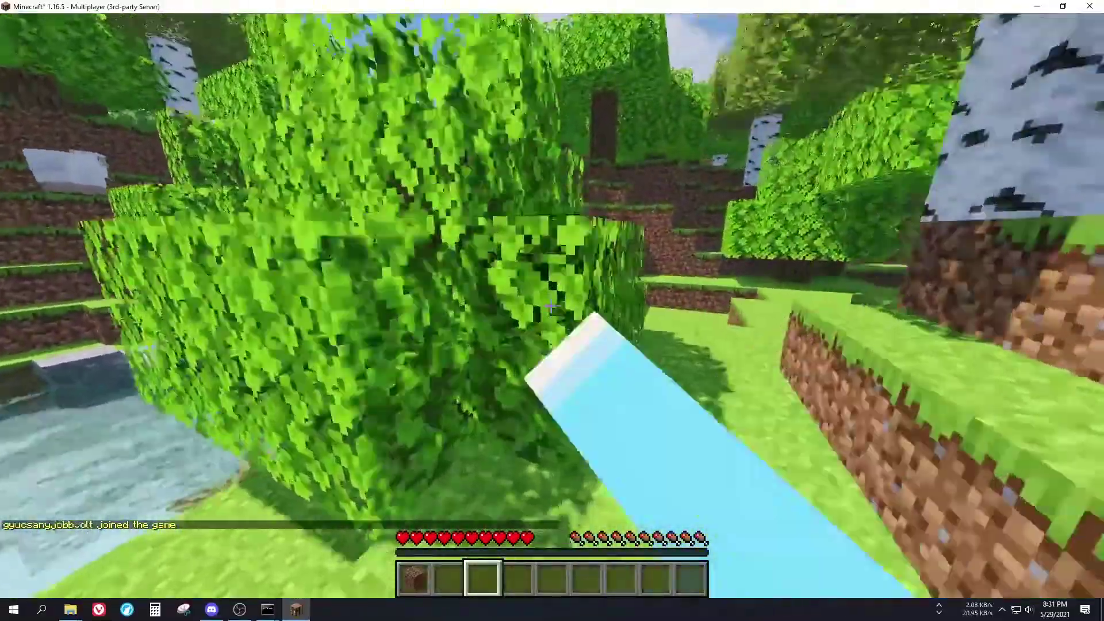
key("w")
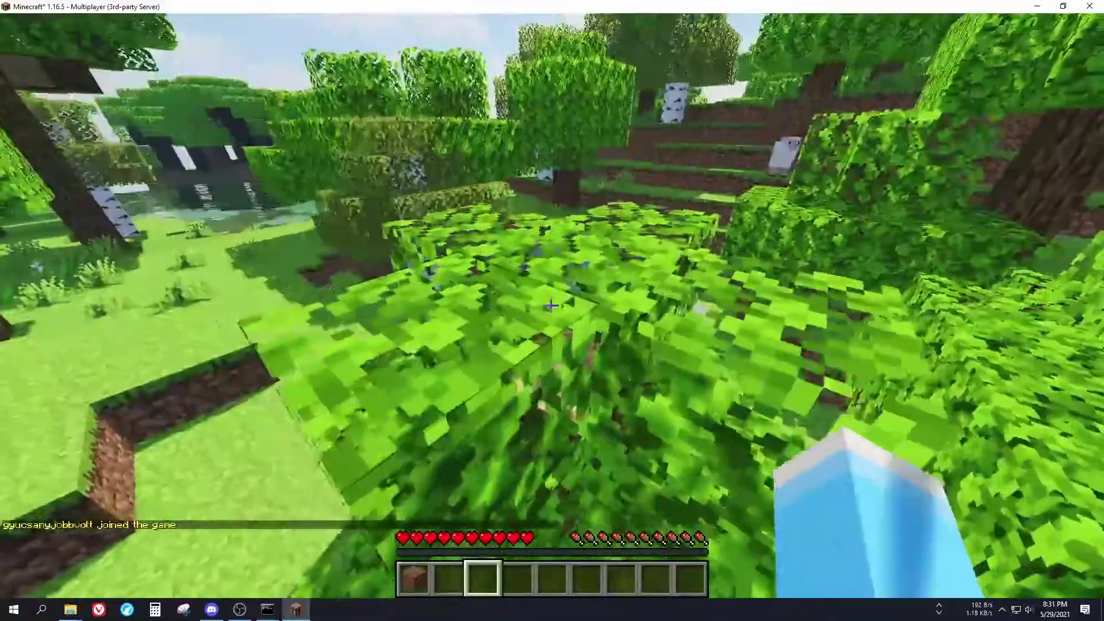
key("w")
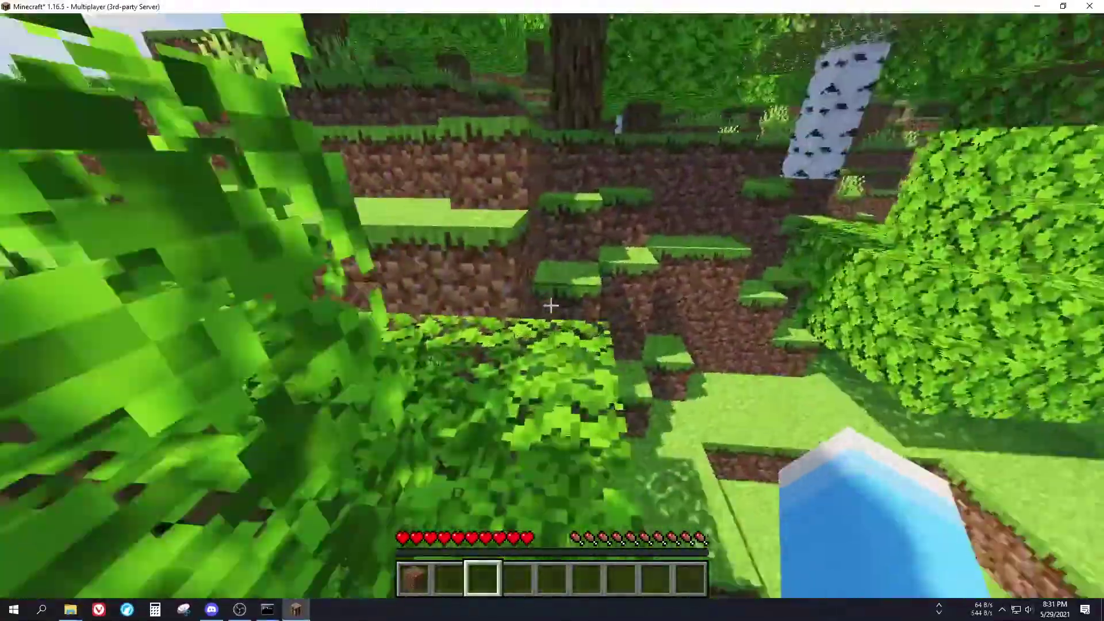
key("w")
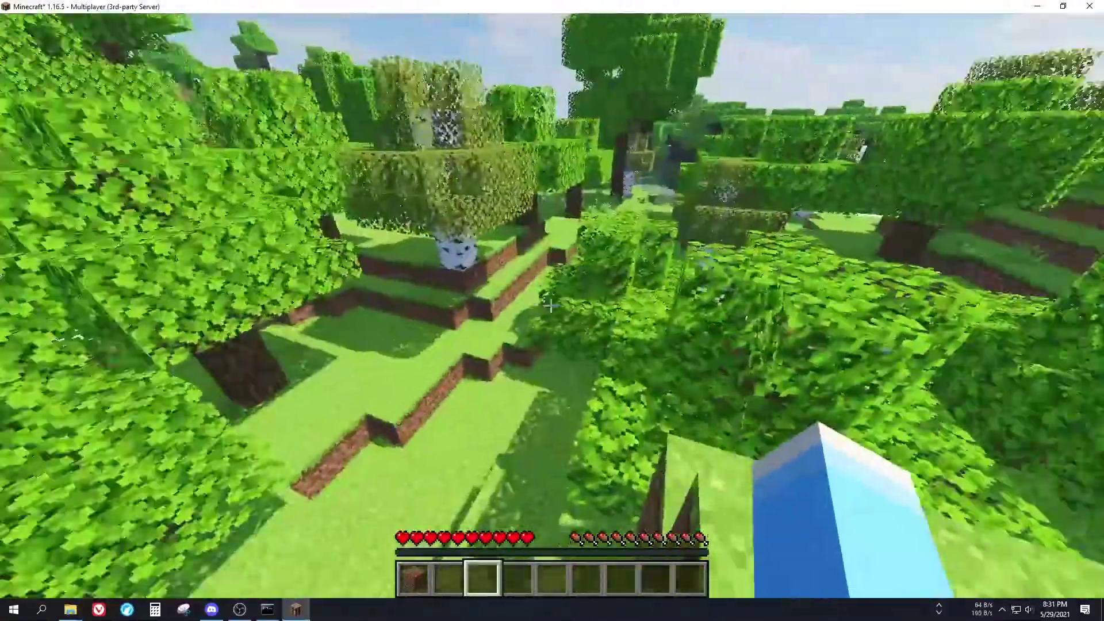
key("w")
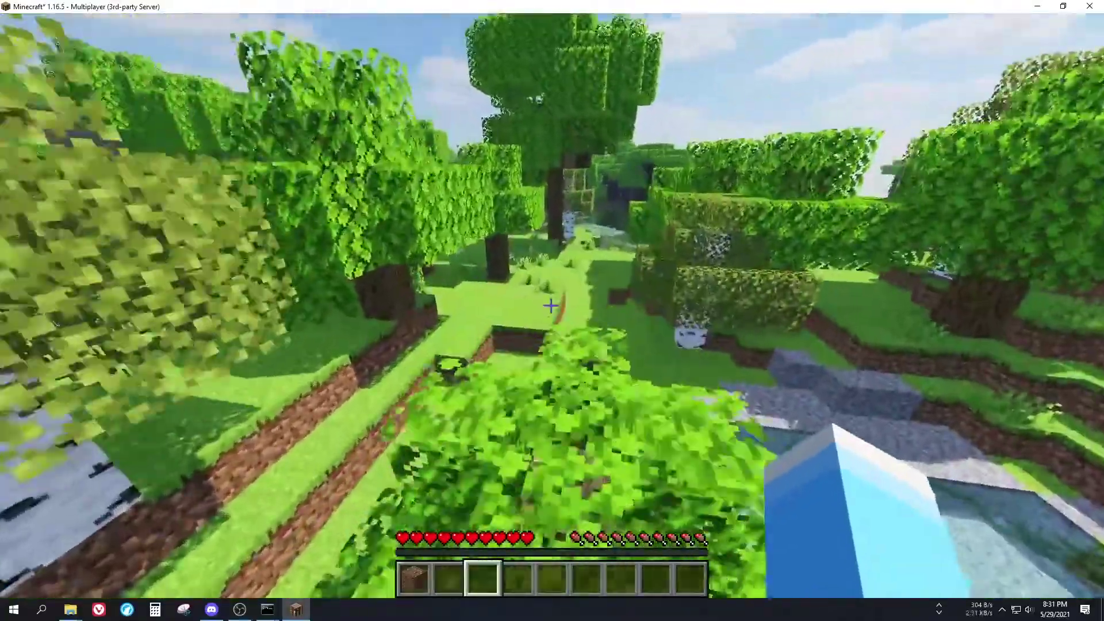
key("w")
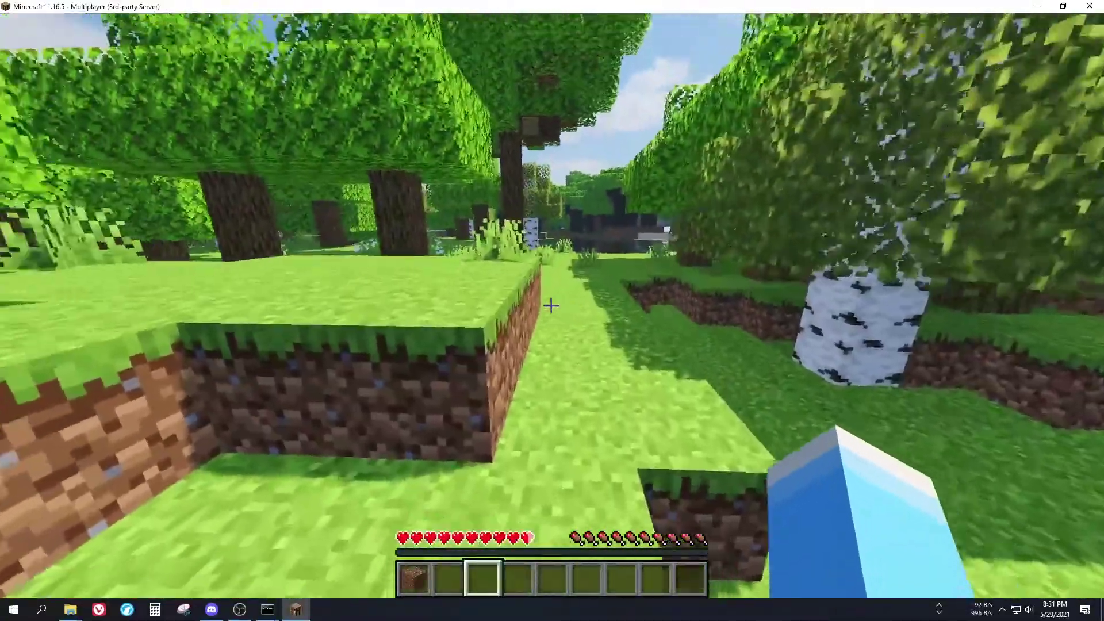
key("w")
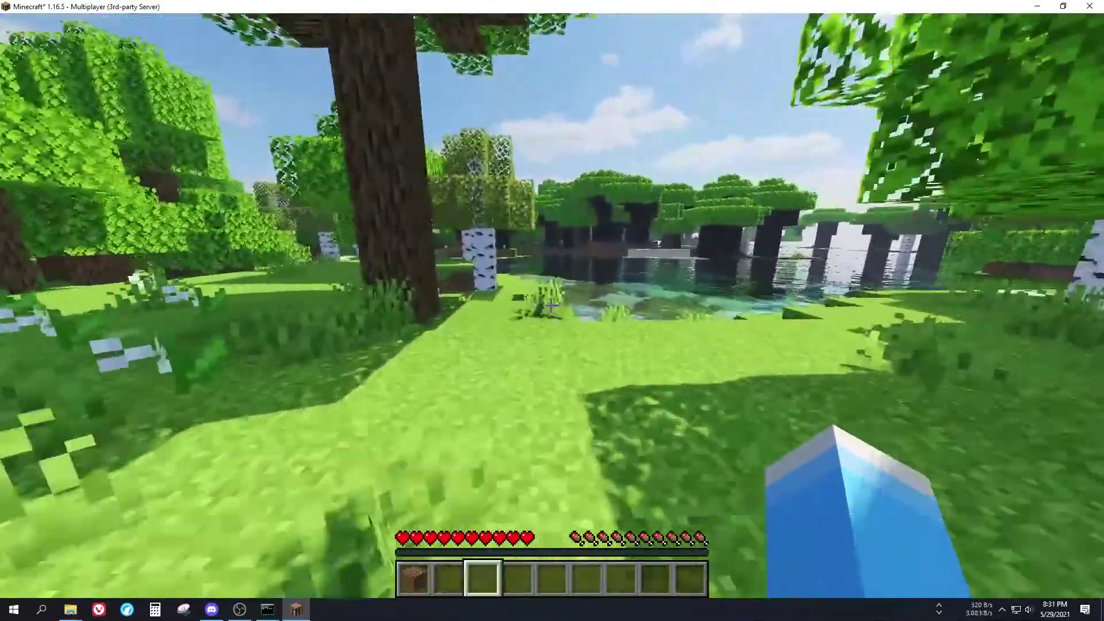
key("w")
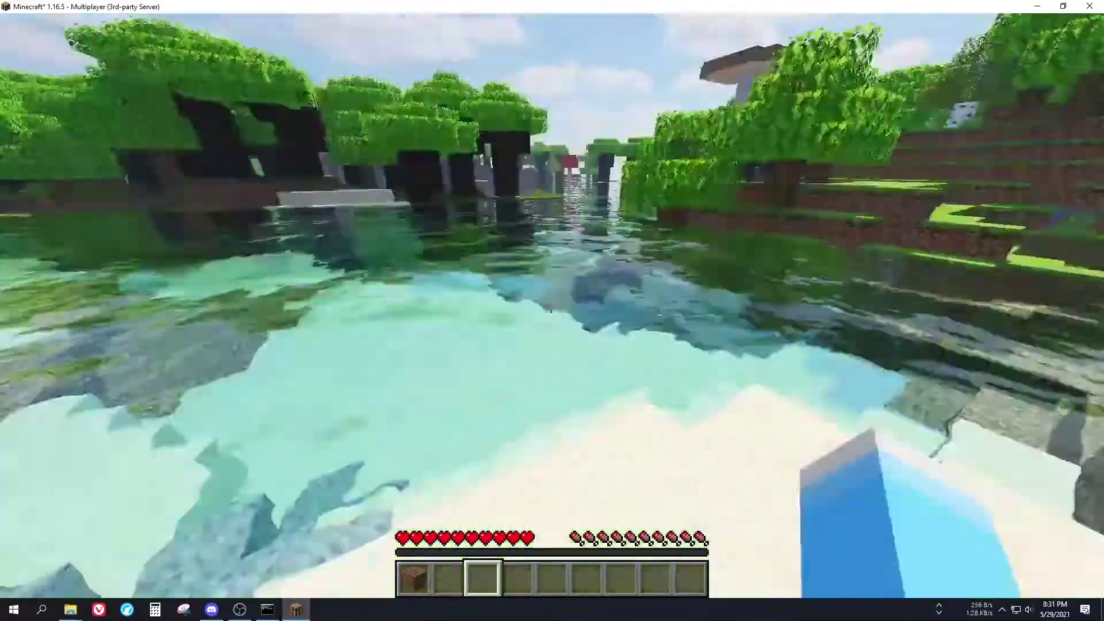
key("w")
key("w")
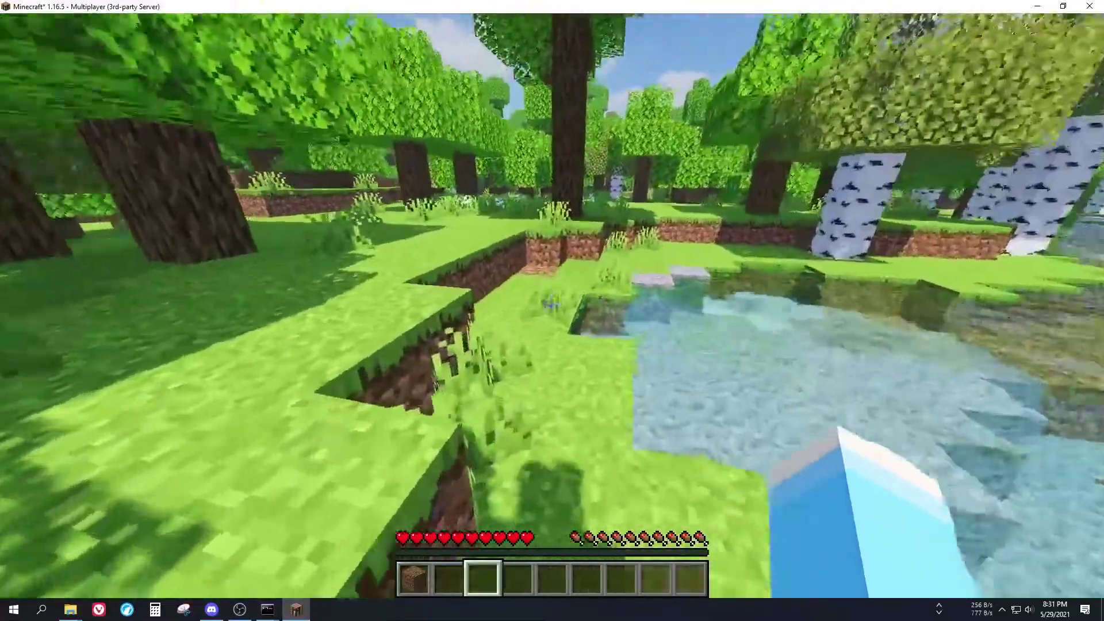
Step: Break tall grass along the lobby world's lakeside forest and collect the dropped seeds
left_click(552, 311)
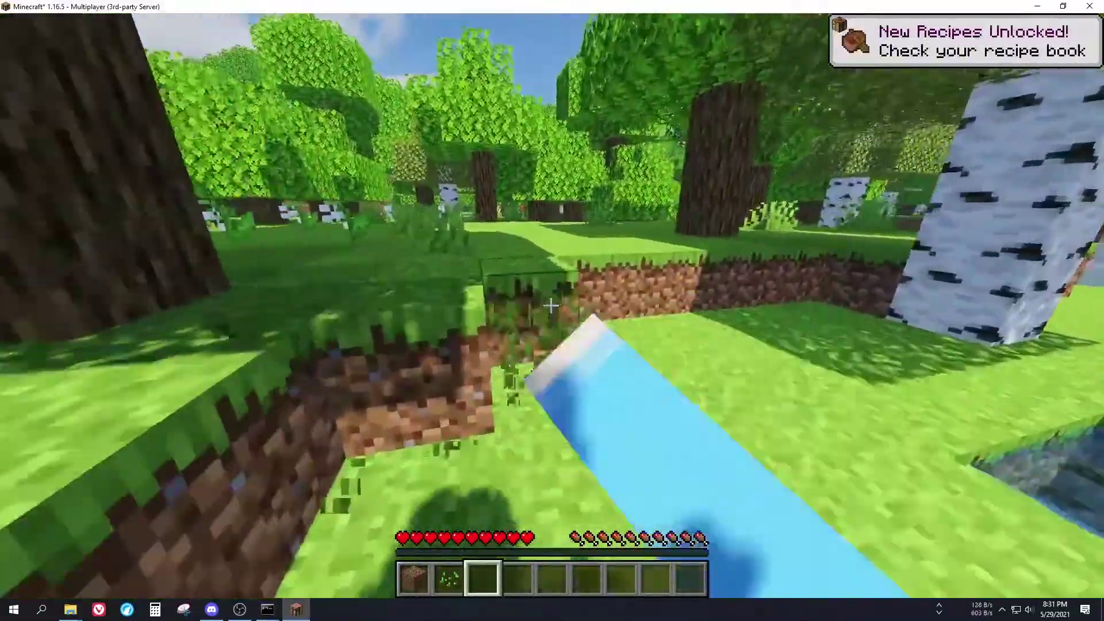
left_click(551, 305)
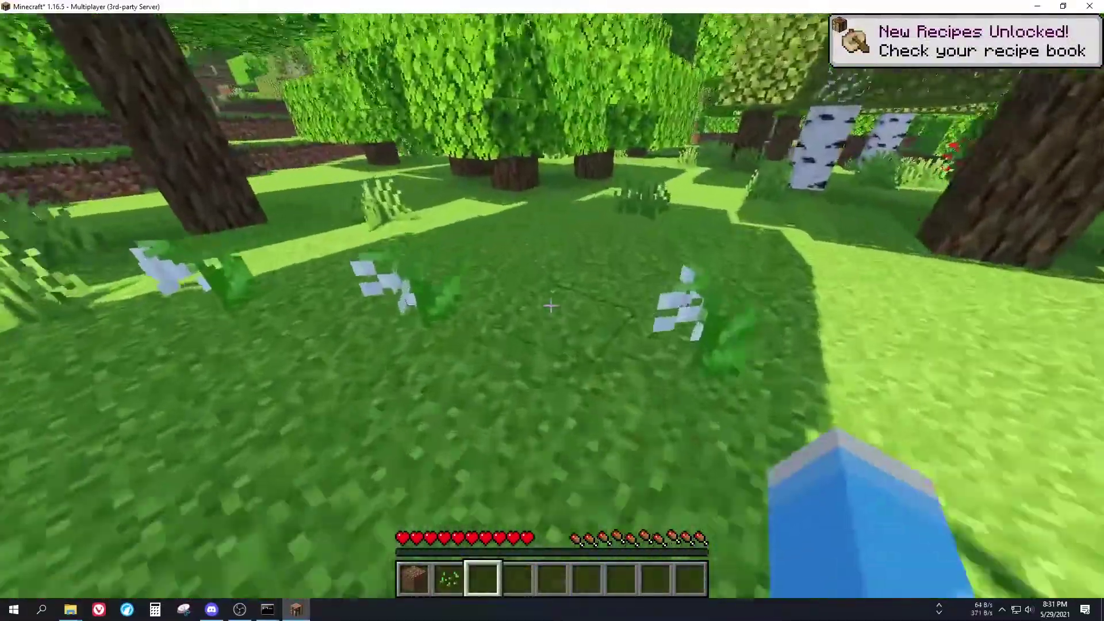
key("w")
left_click(550, 305)
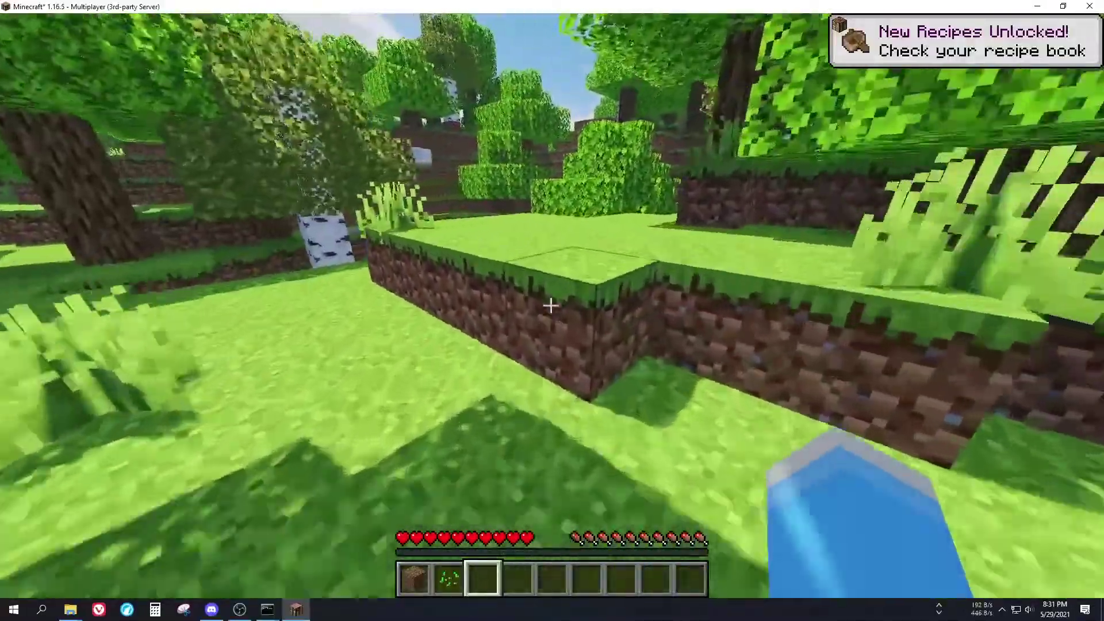
key("w")
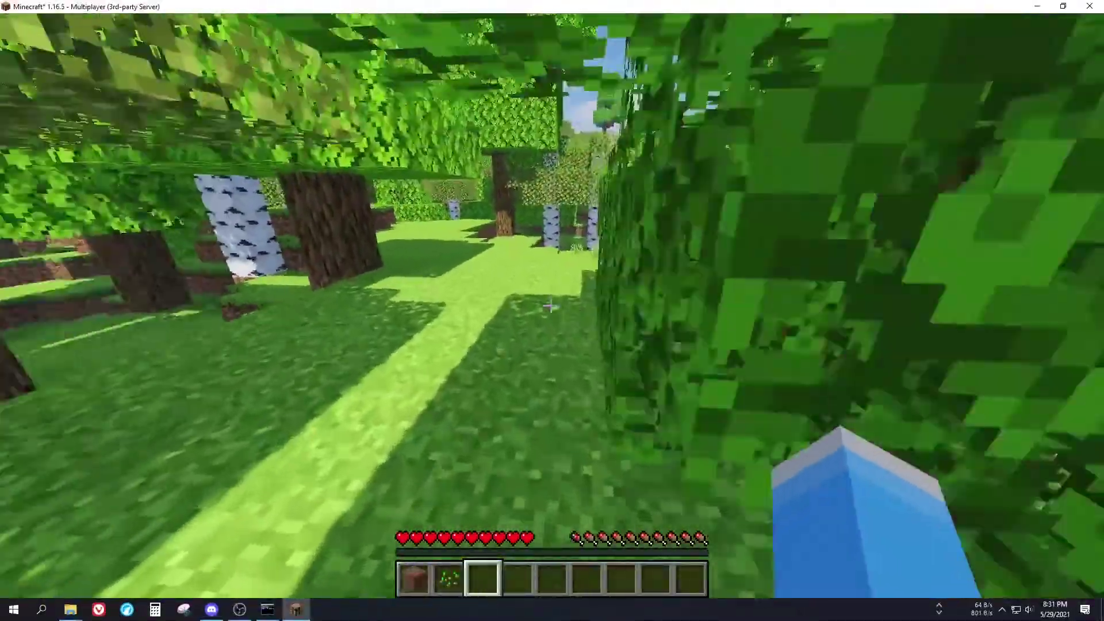
key("w")
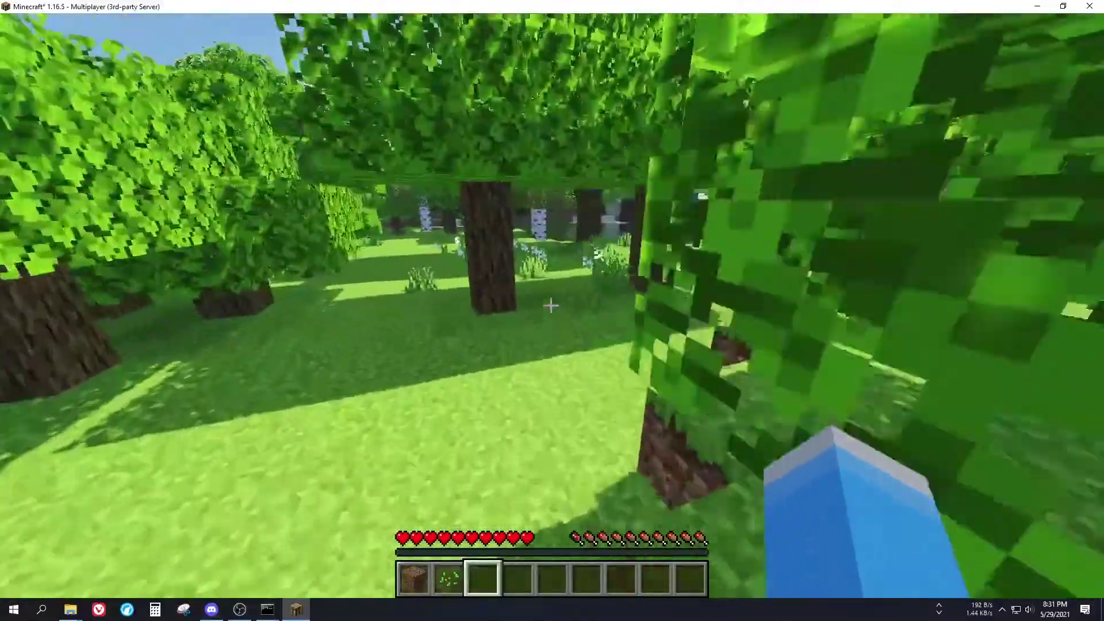
key("w")
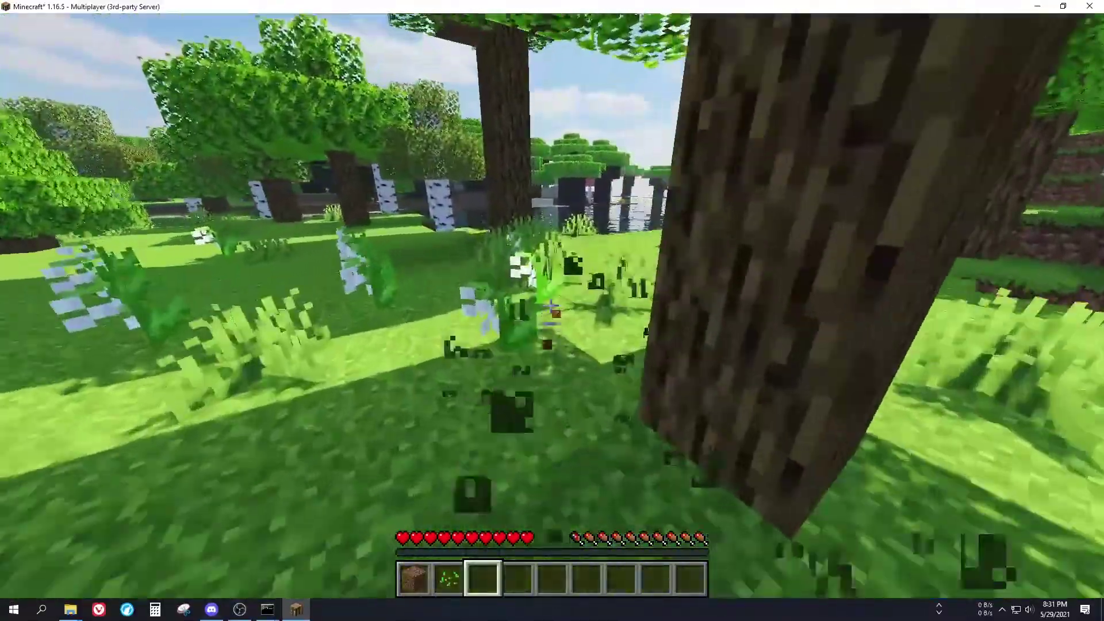
left_click(551, 305)
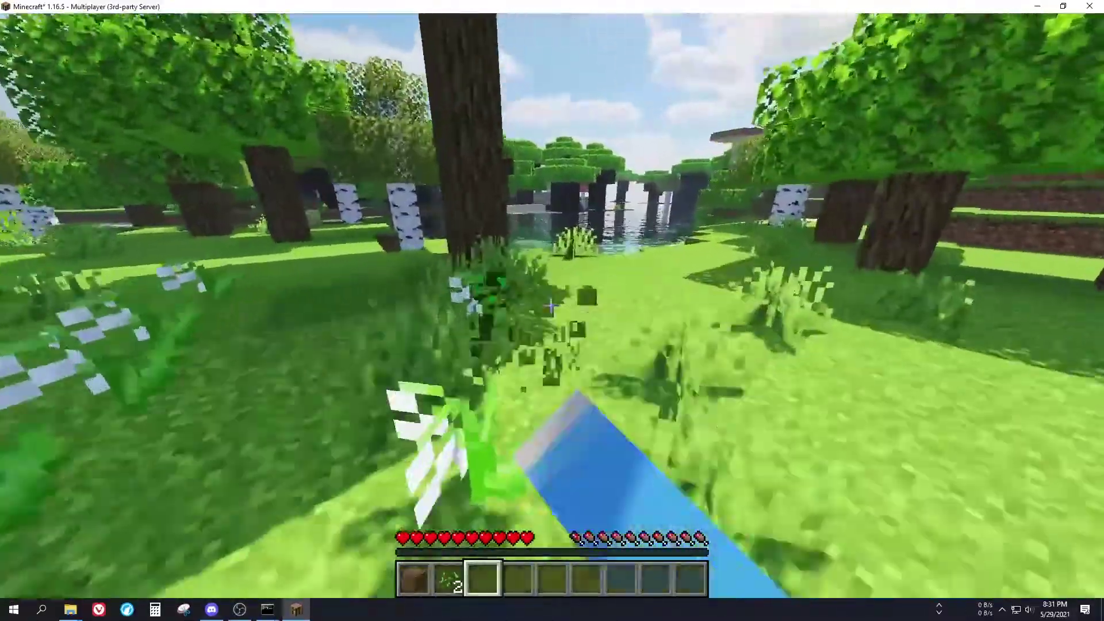
key("w")
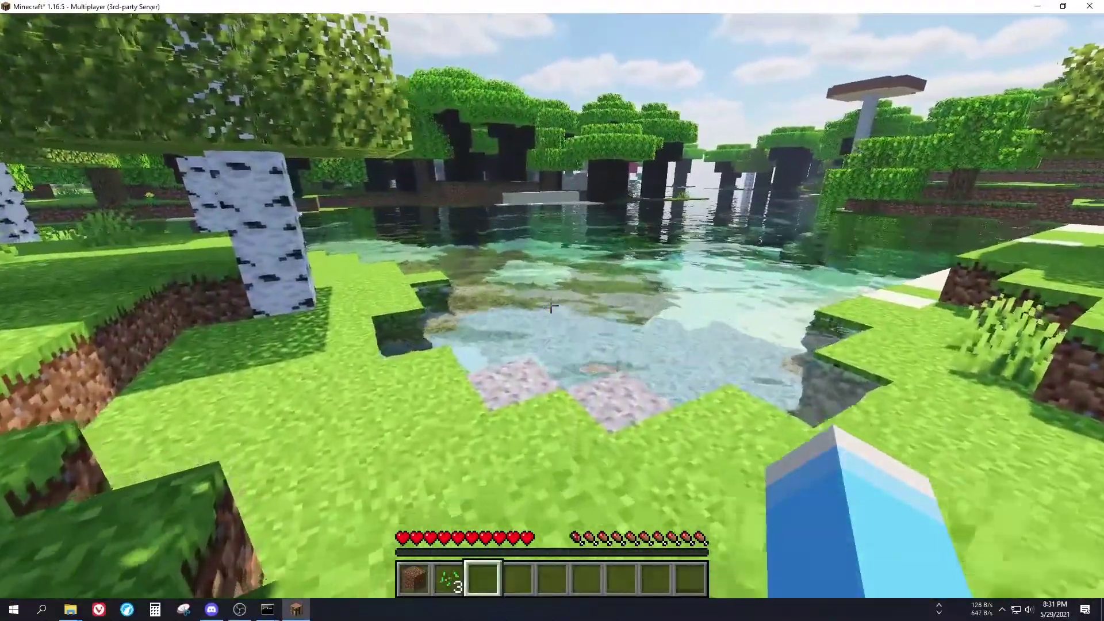
key("w")
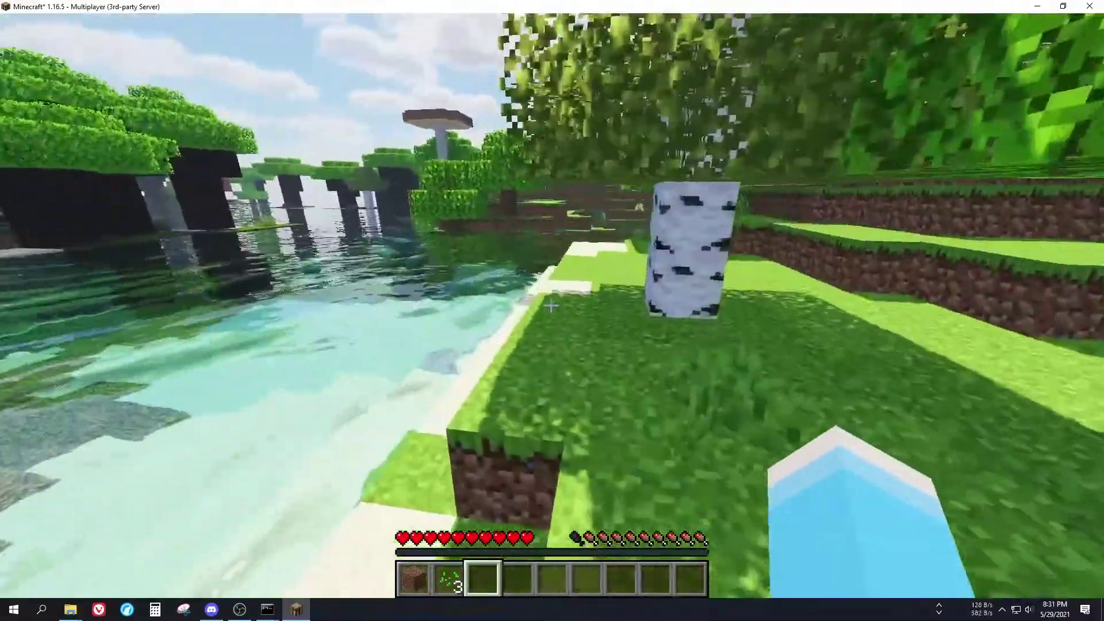
key("w")
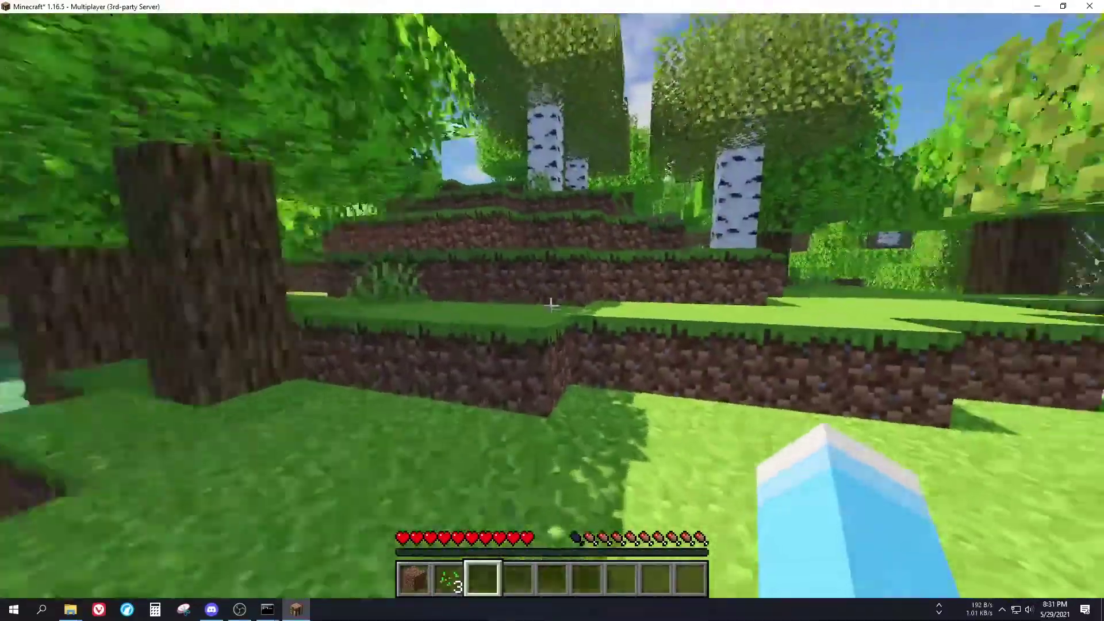
key("w")
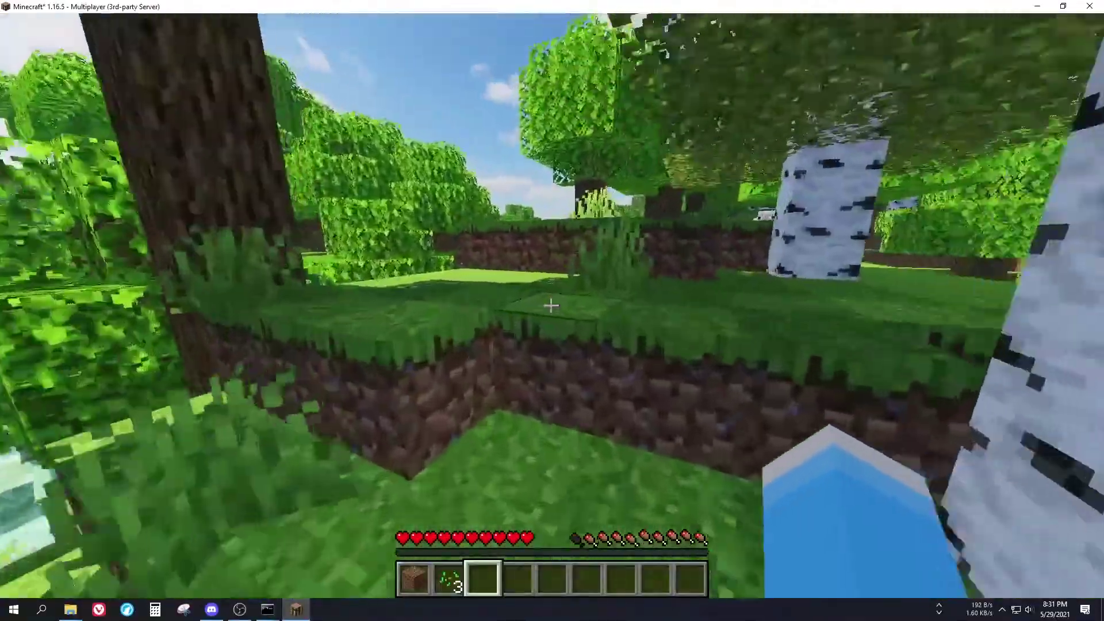
key("w")
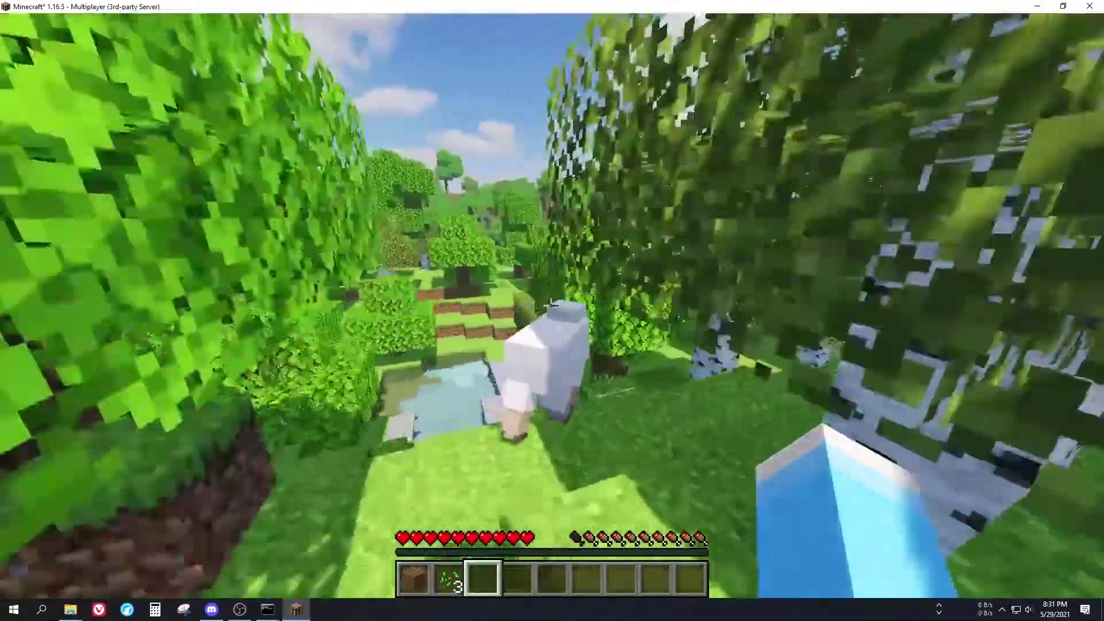
key("w")
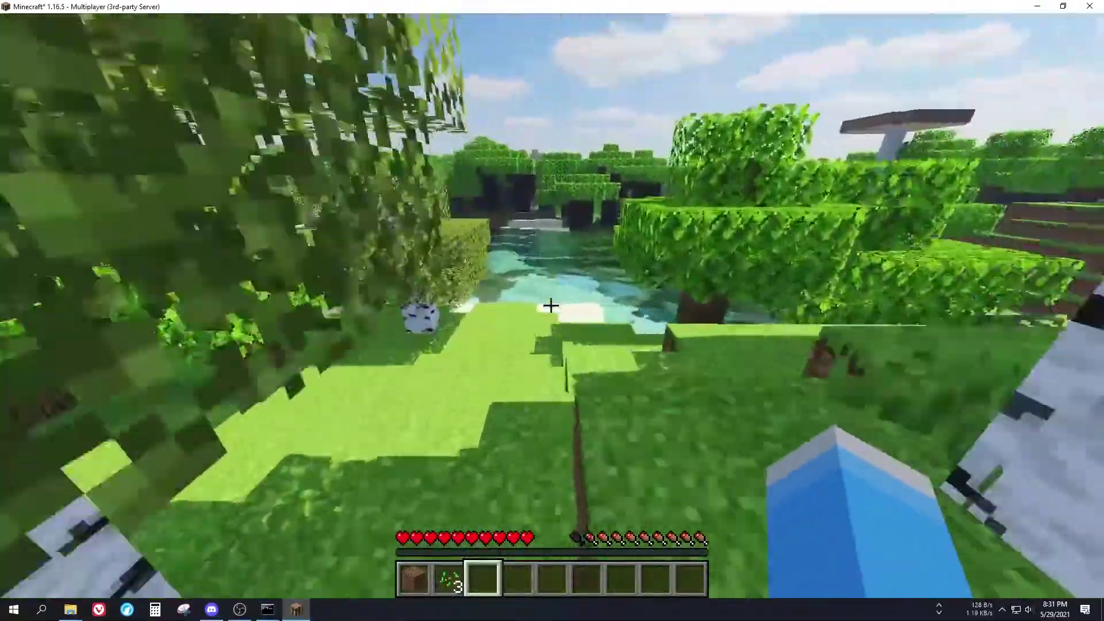
key("w")
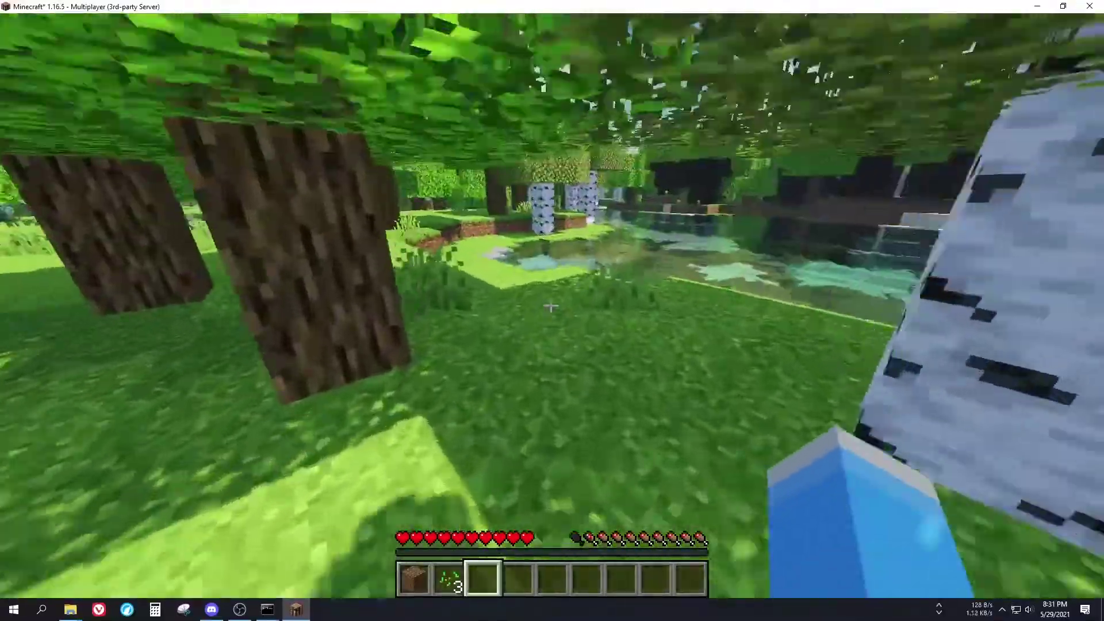
key("w")
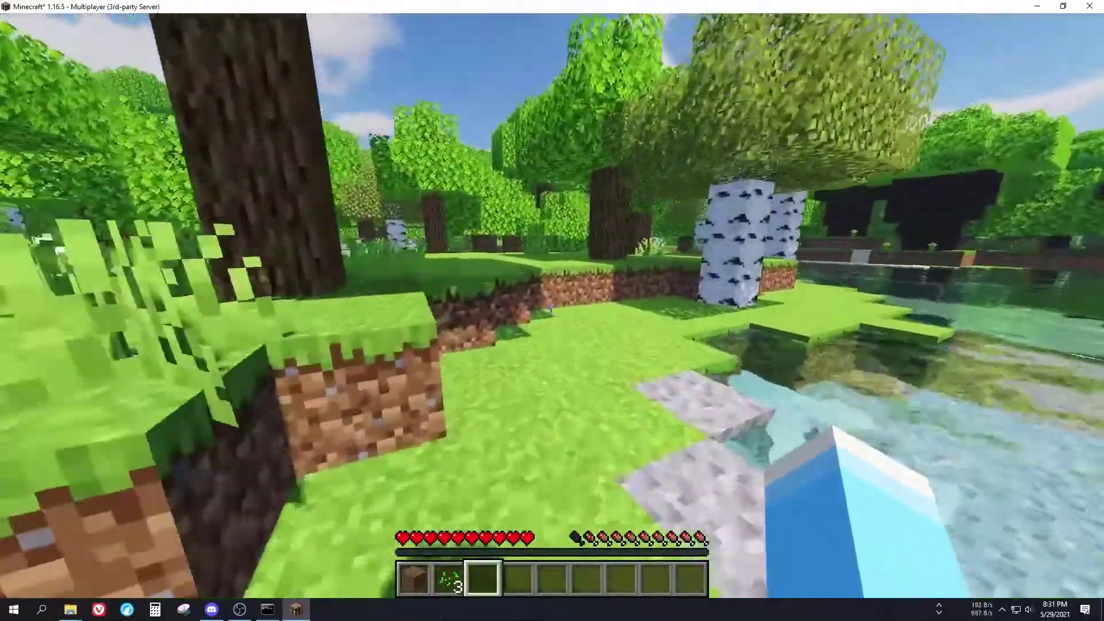
key("w")
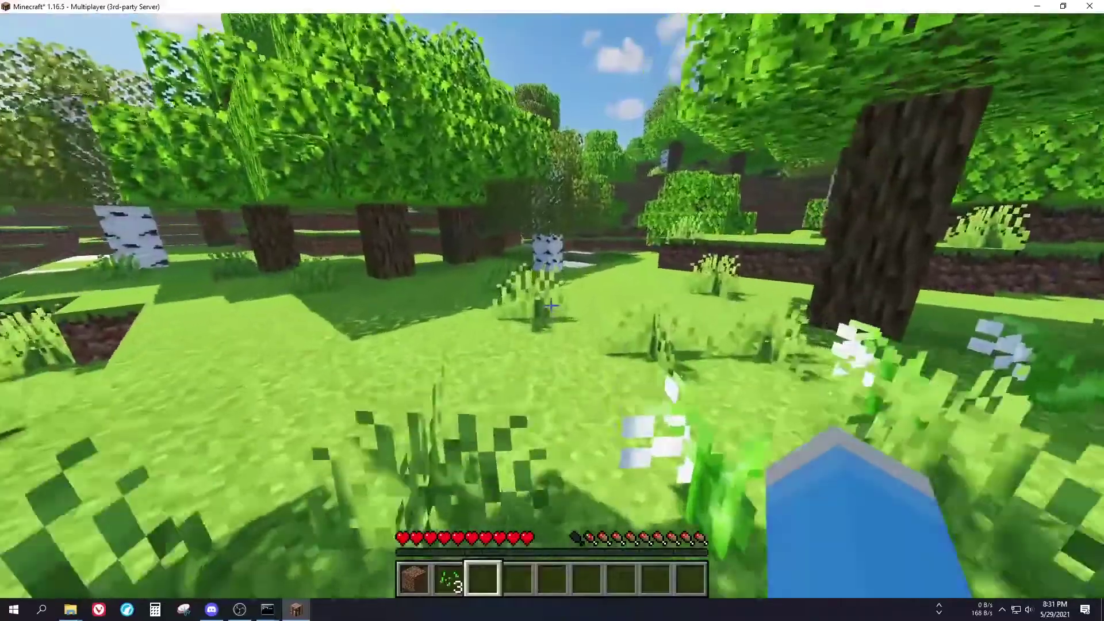
key("w")
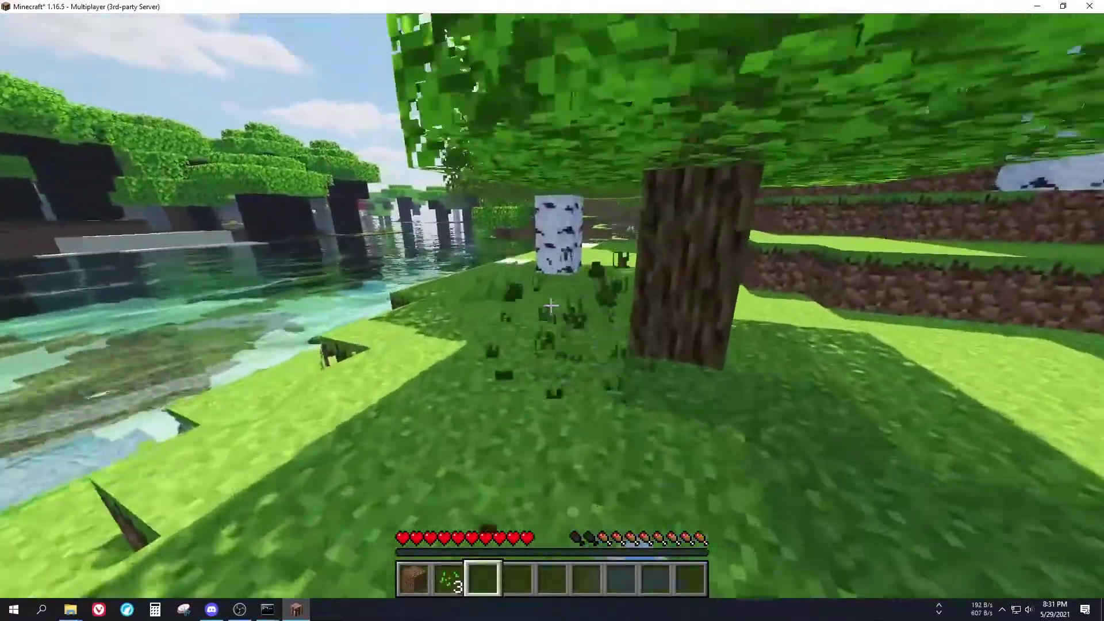
Step: Pause the game and, in File Explorer, look into the waterfall server's plugins folder and return to the server folders
key("Escape")
left_click(138, 558)
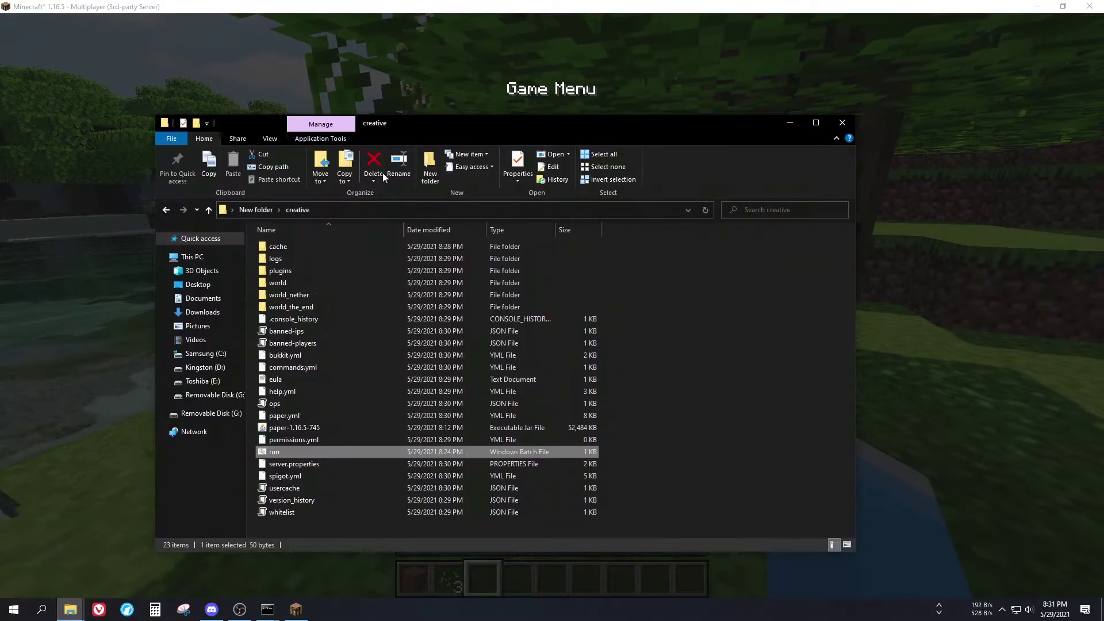
left_click(257, 210)
double_click(306, 269)
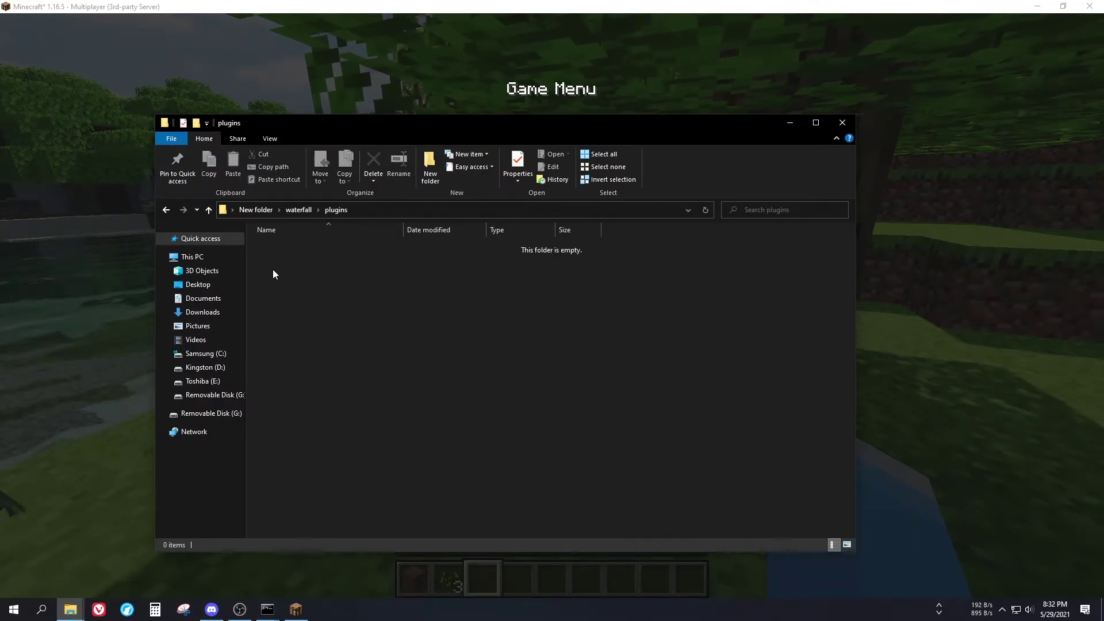
double_click(300, 259)
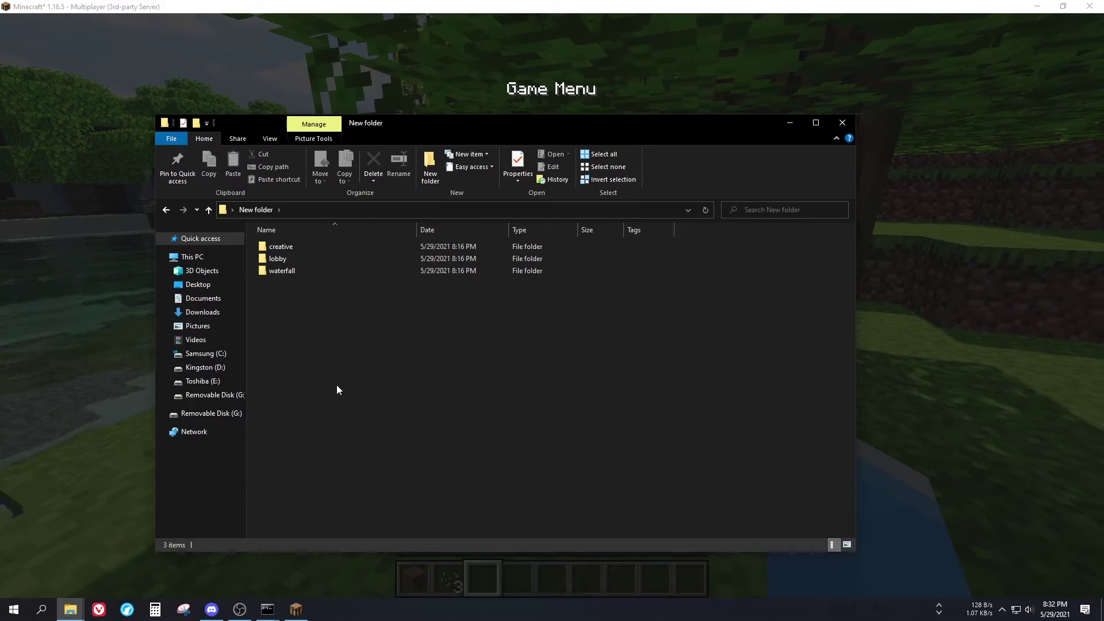
Step: Open the XAMPP Control Panel and load localhost:81/phpmyadmin in the web browser to view the databases page
key("super")
left_click(108, 550)
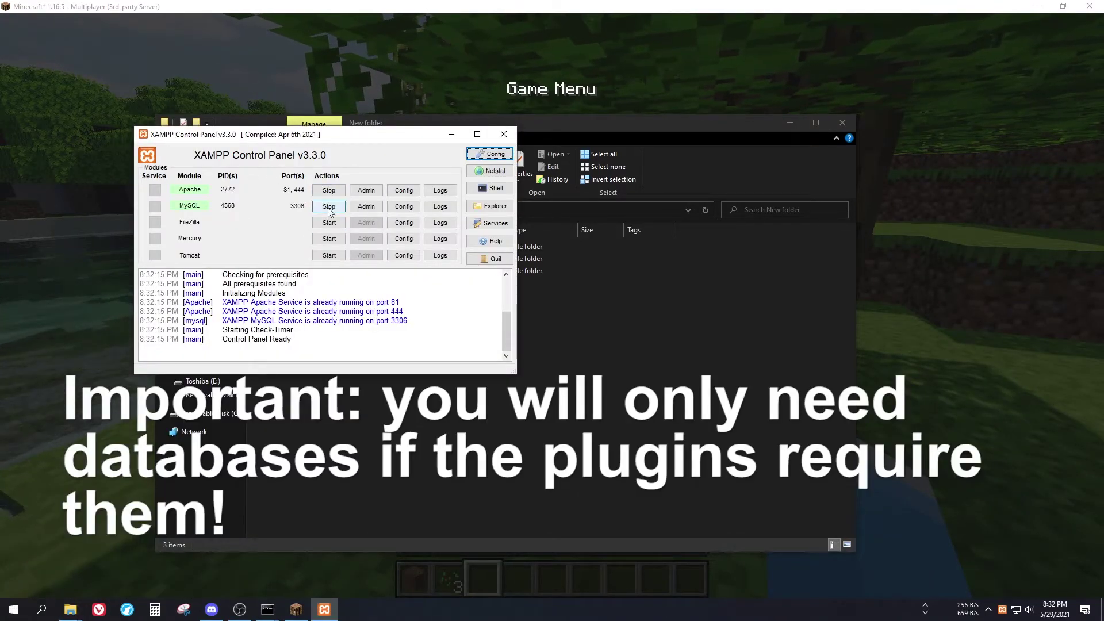
left_click(131, 611)
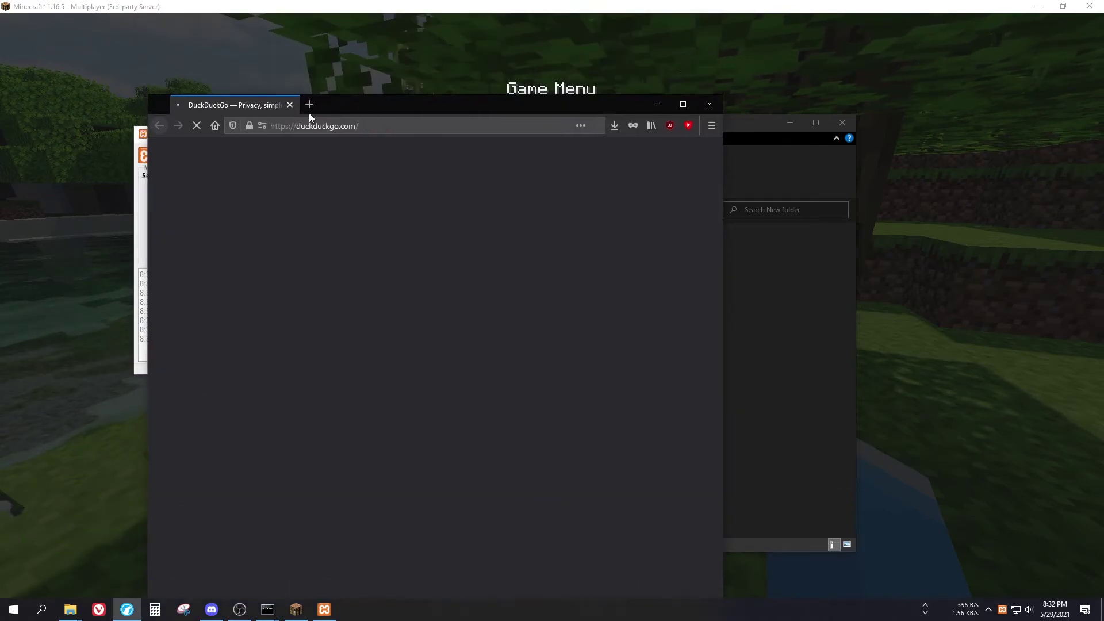
type("localhost:3306/")
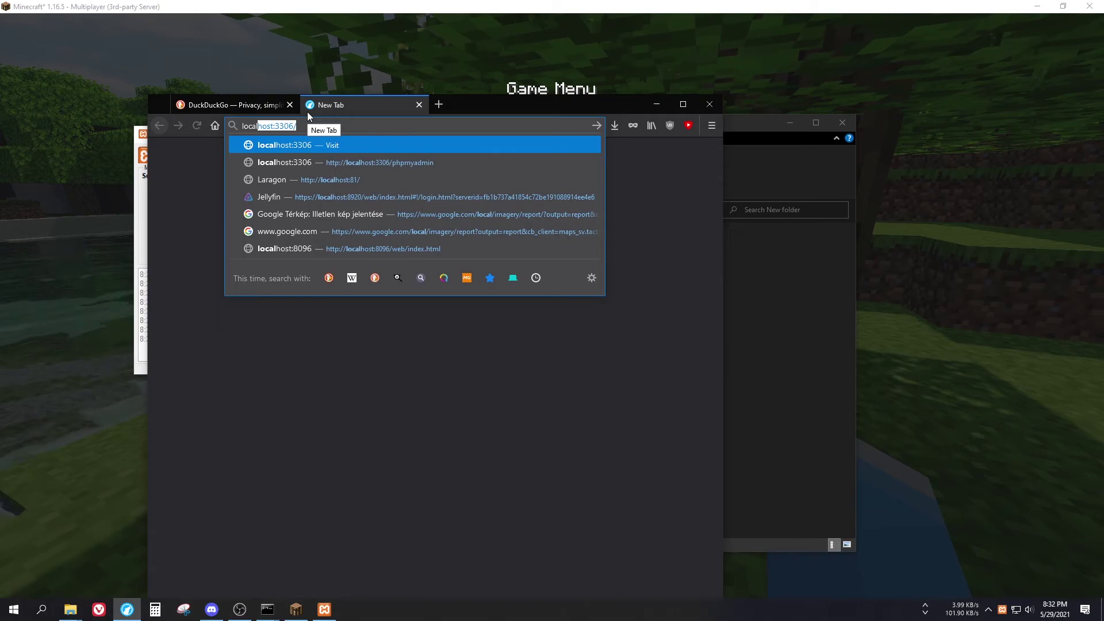
key("BackSpace")
key("BackSpace")
key("BackSpace")
key("BackSpace")
type("81")
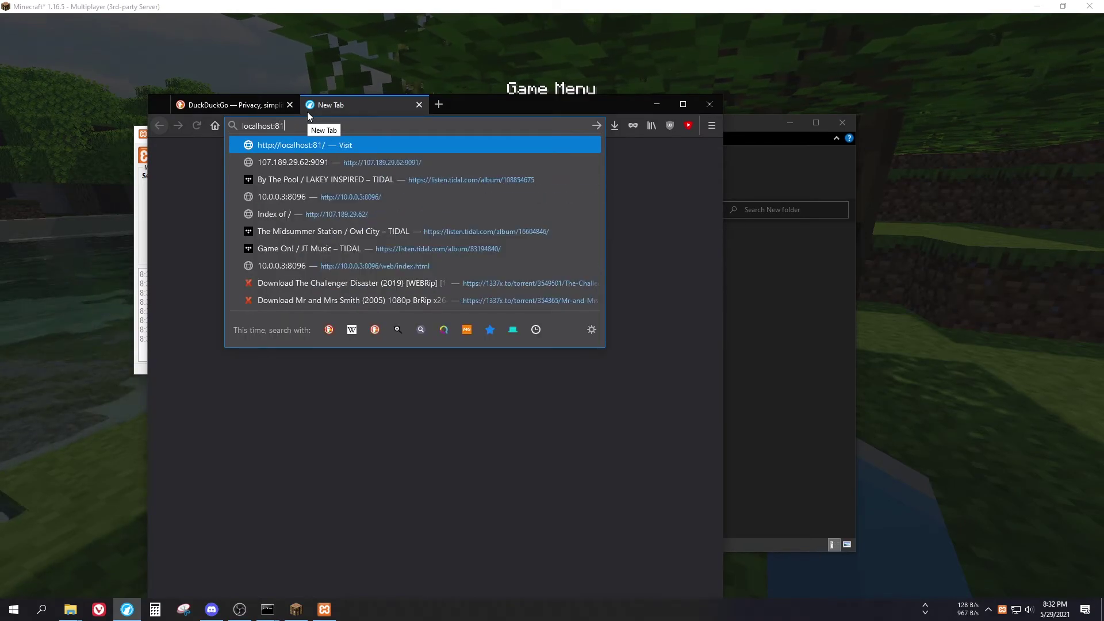
type("/ph")
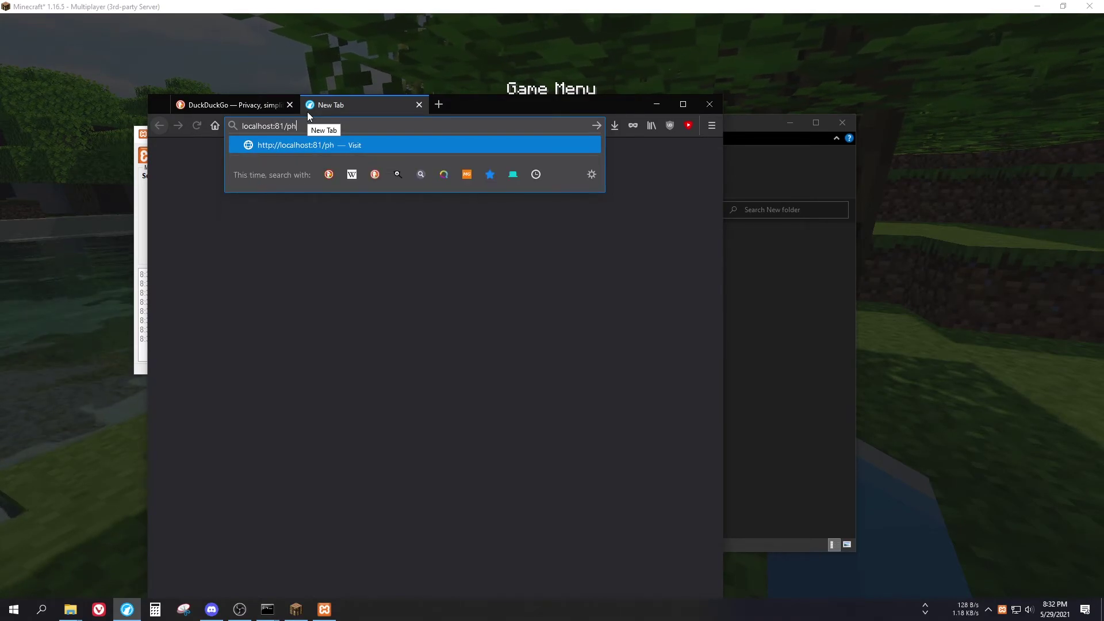
type("myadmin")
key("Return")
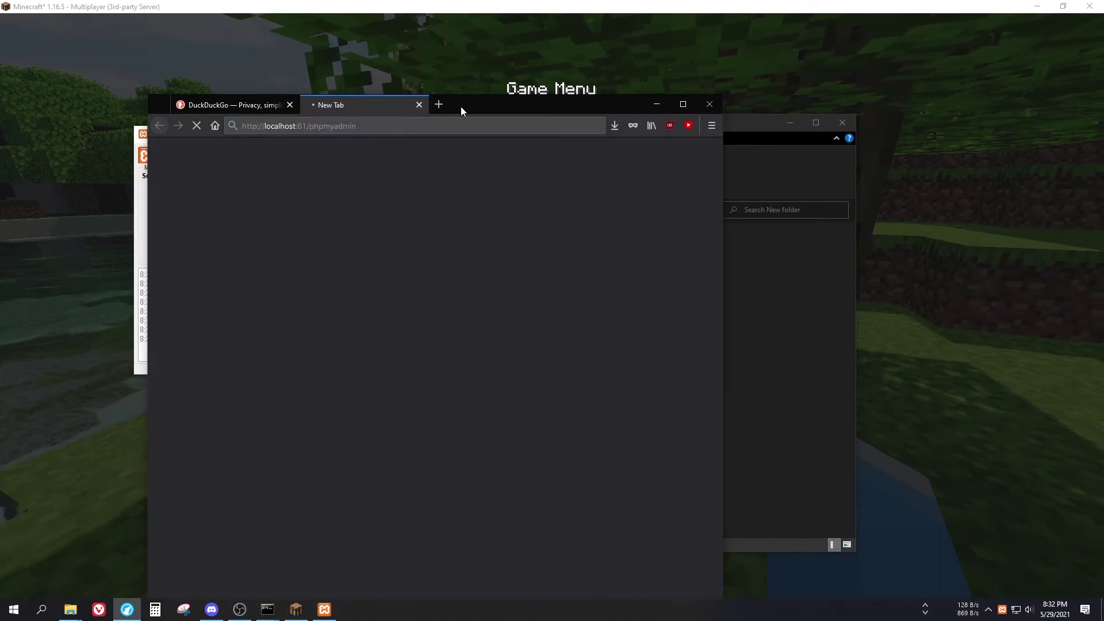
left_click_drag(460, 106, 516, 97)
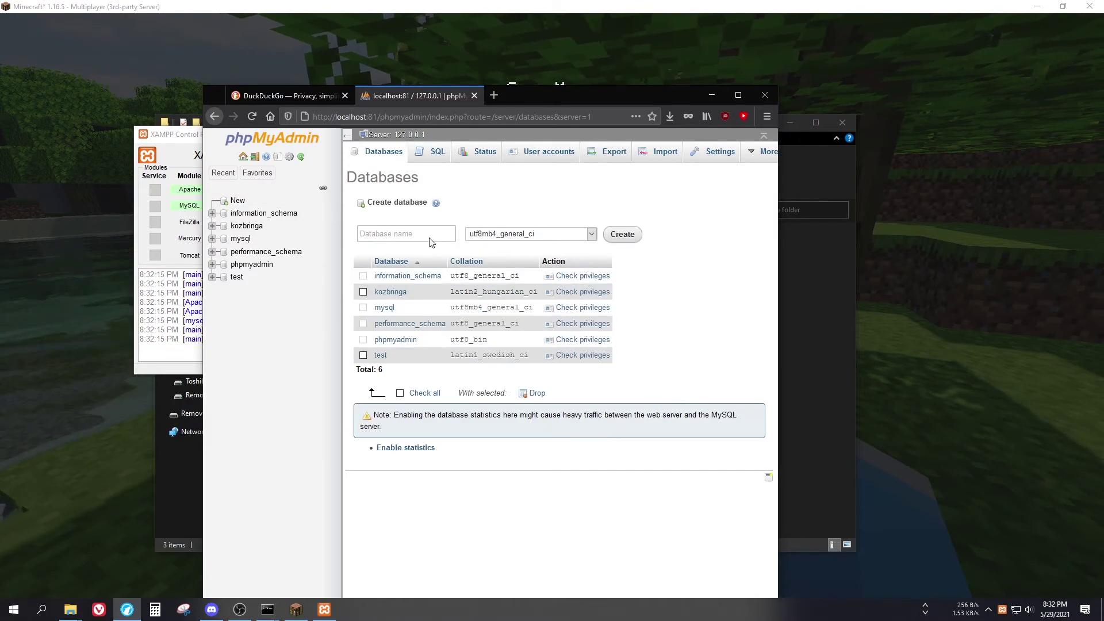
Step: Switch back to Minecraft and walk through the lobby world's lakeside forest, past the oak and birch trees
key("alt+Tab")
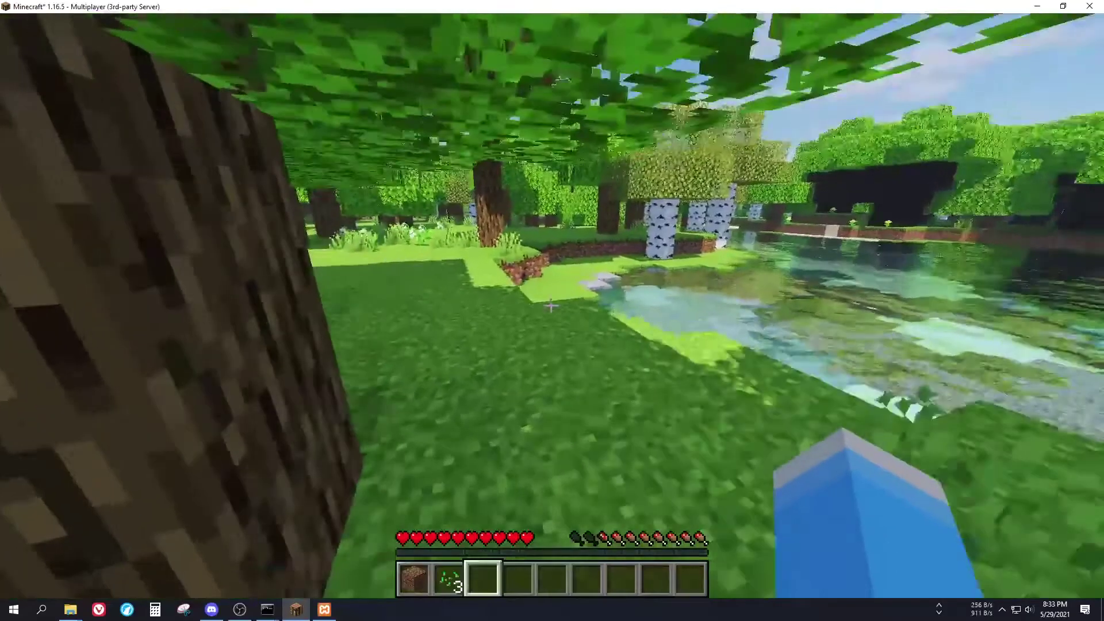
key("w")
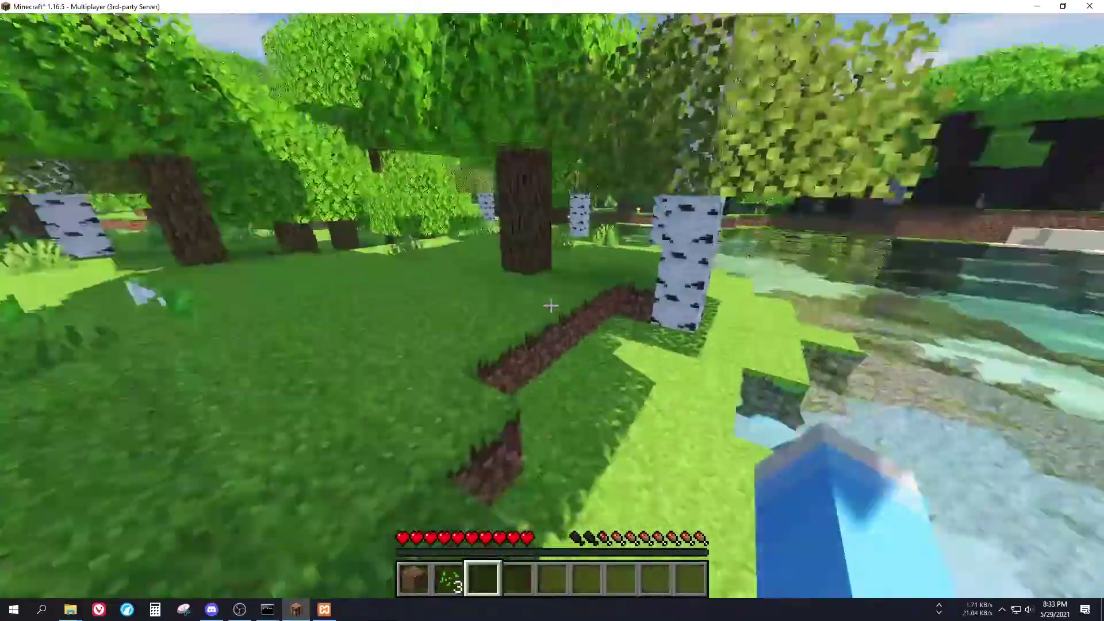
key("w")
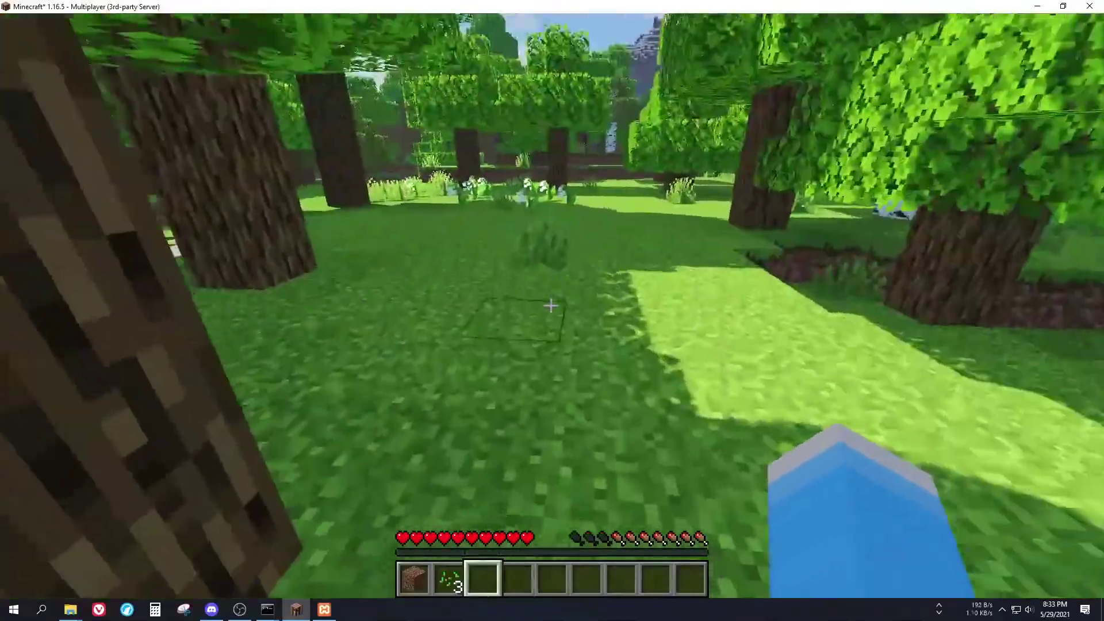
key("w")
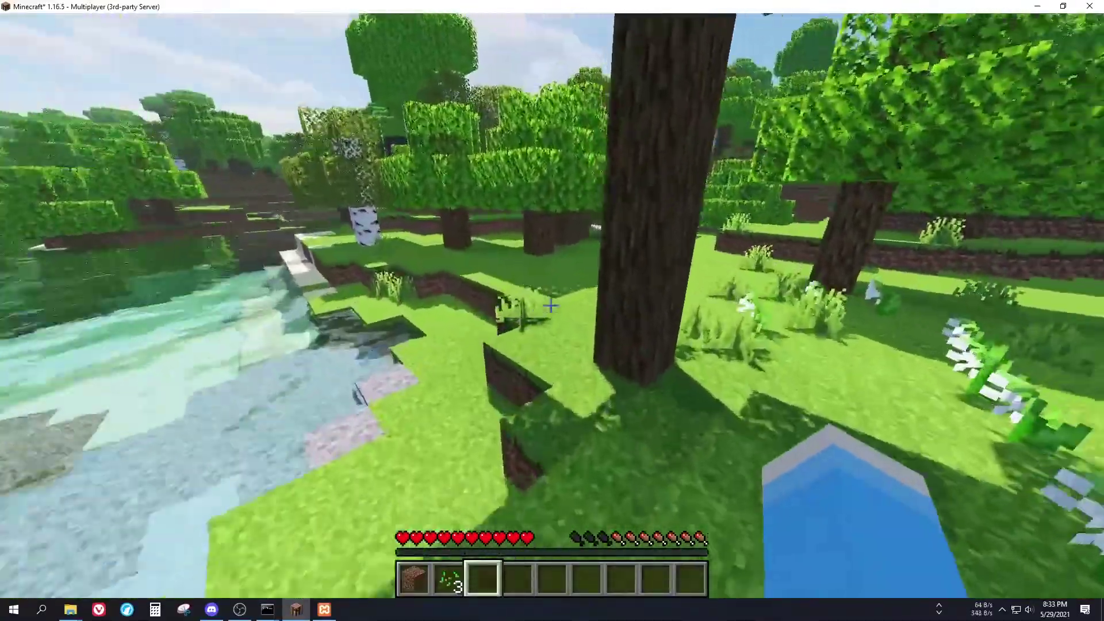
key("w")
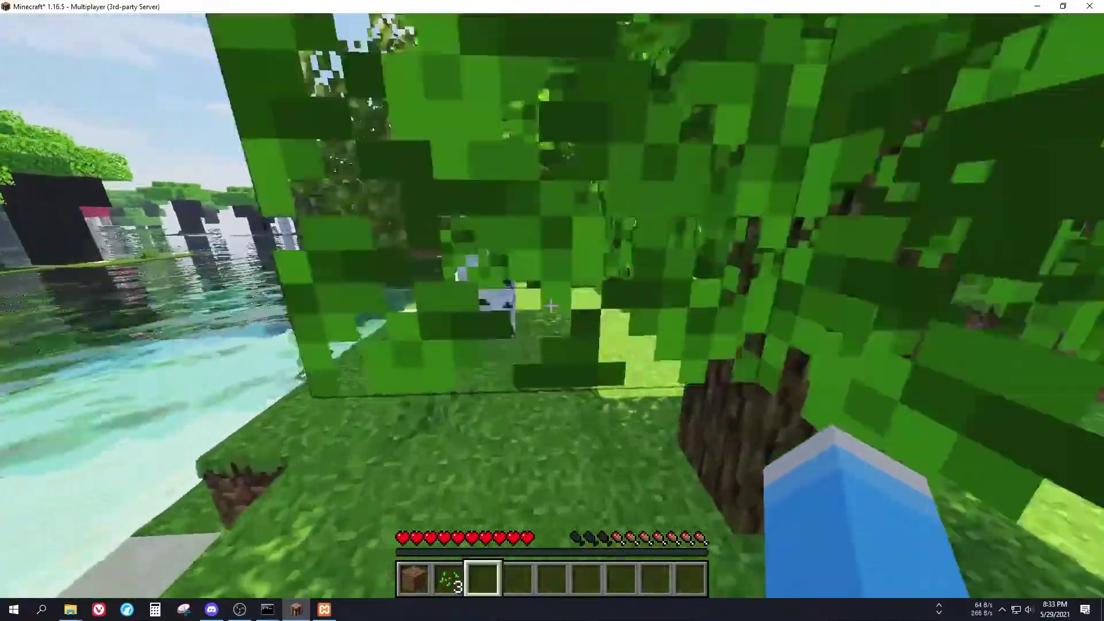
key("w")
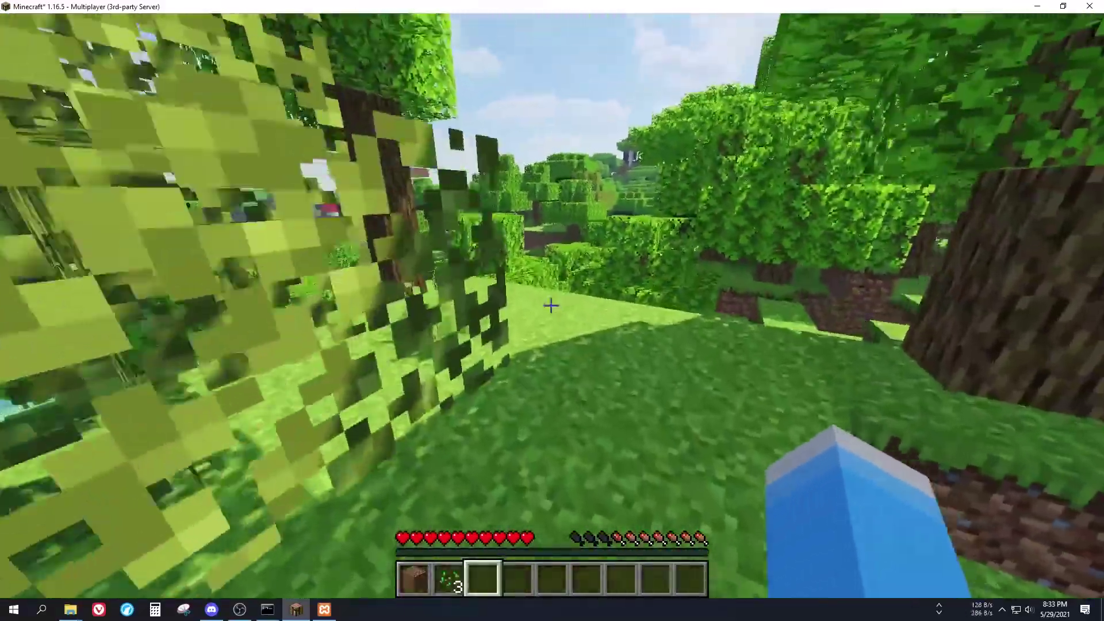
key("w")
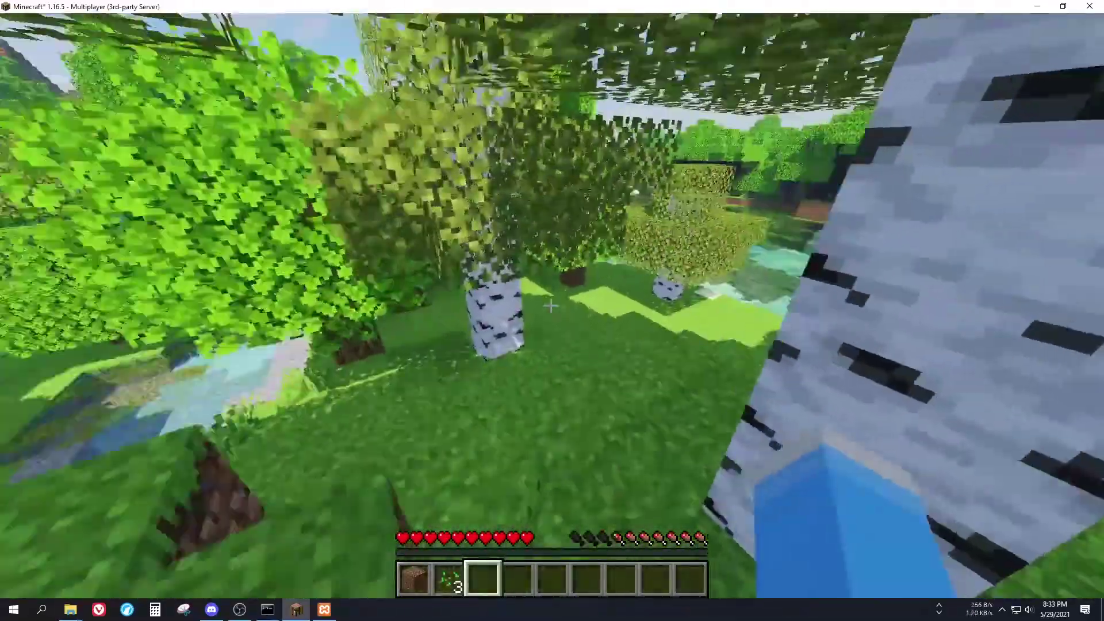